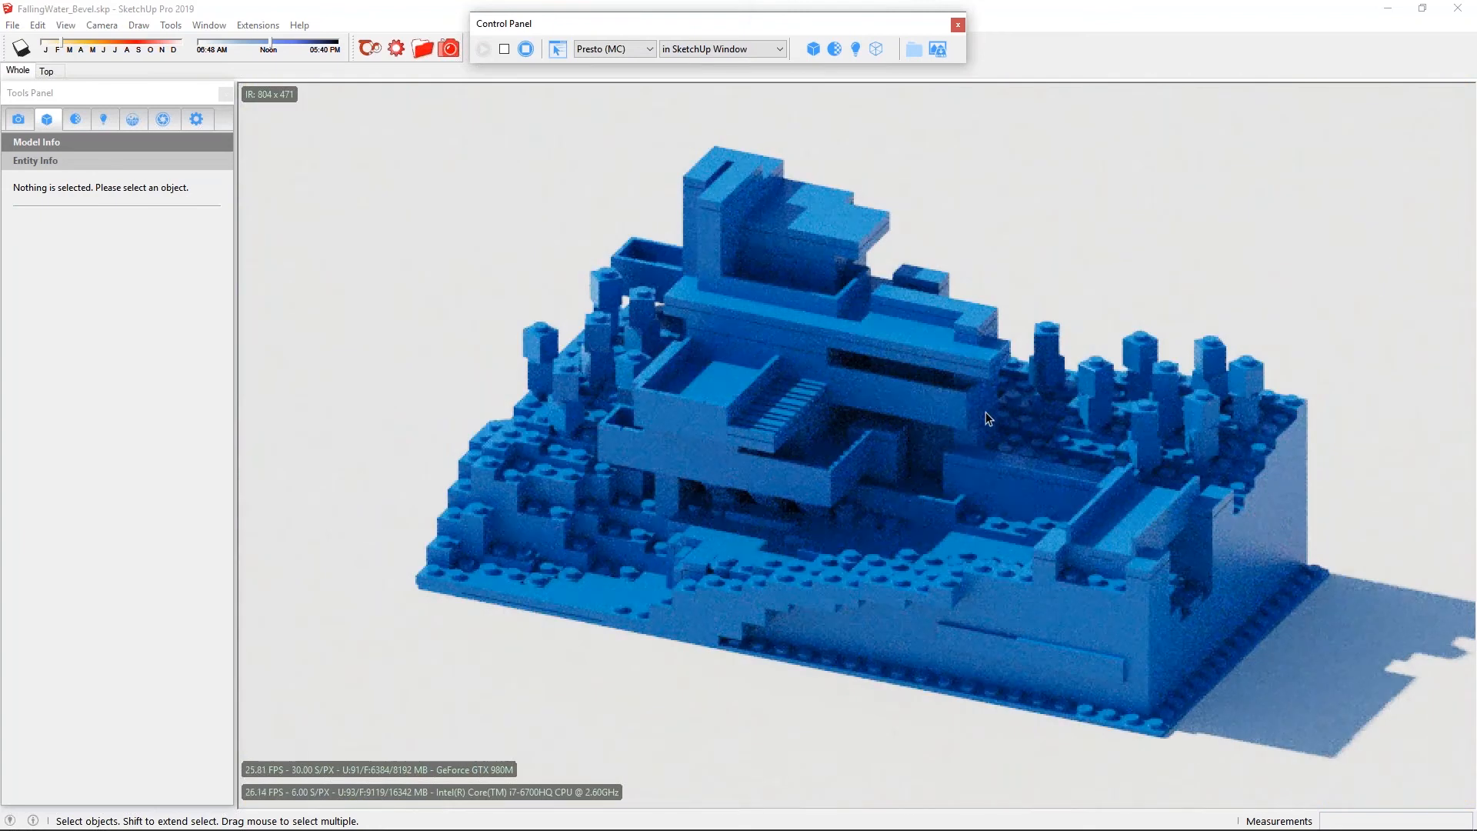
Examine the brick house's edges and walls in the interactive render, both close up and as a whole.
scroll(985, 412, up, 1)
middle_drag(1194, 486, 962, 378)
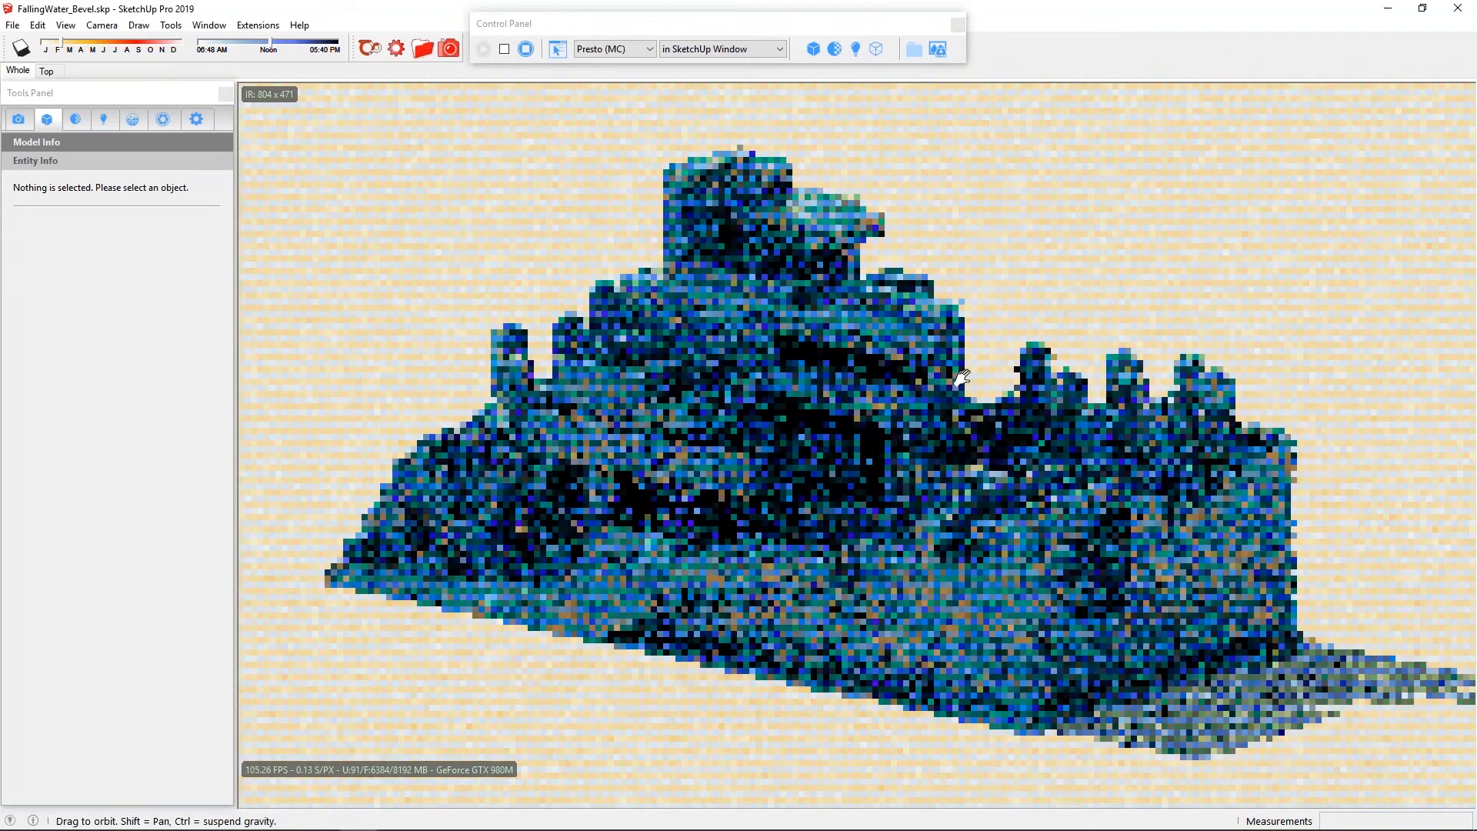
scroll(1081, 509, up, 2)
scroll(1168, 563, up, 2)
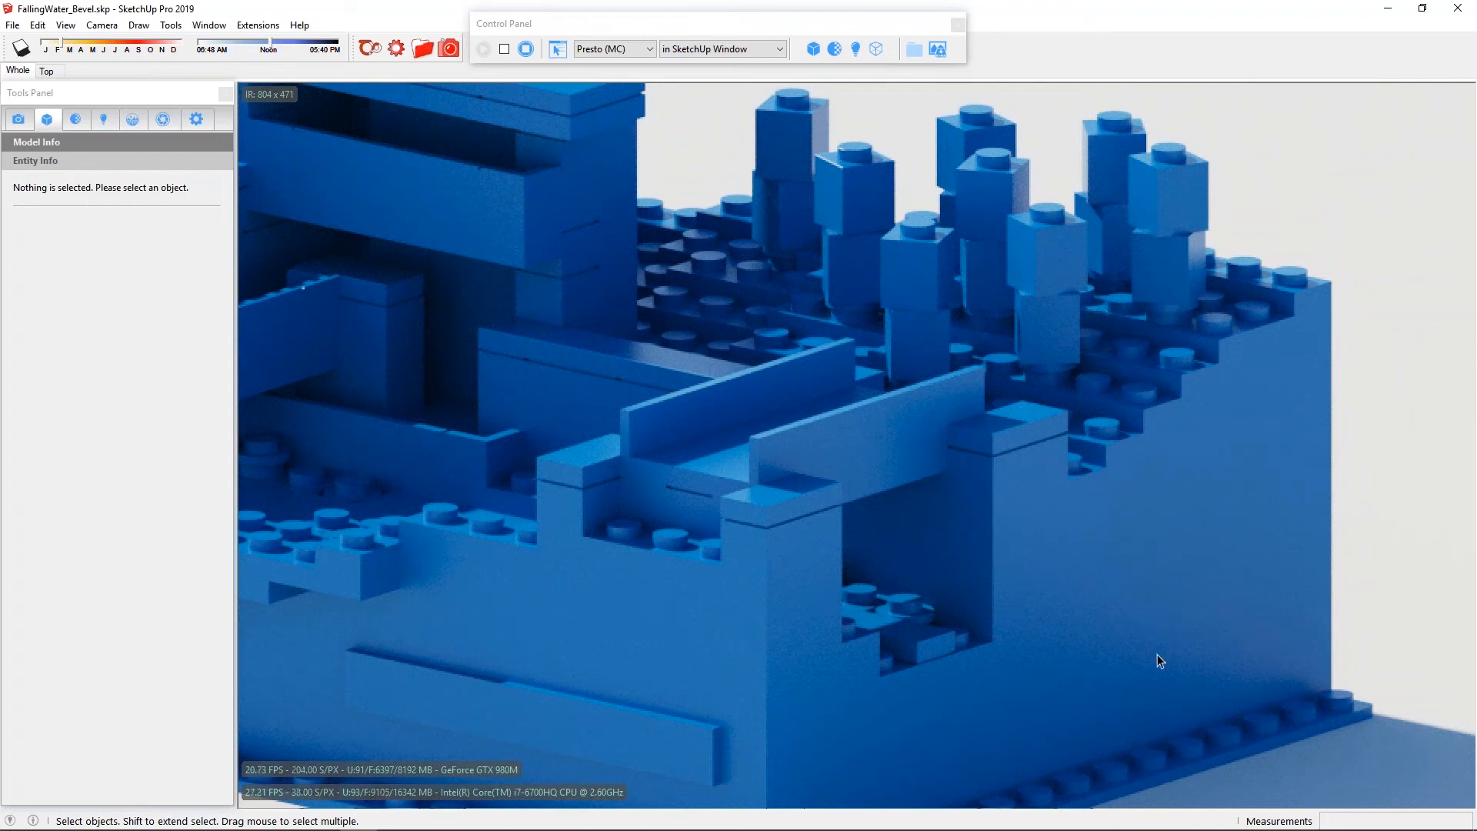
scroll(1129, 583, down, 5)
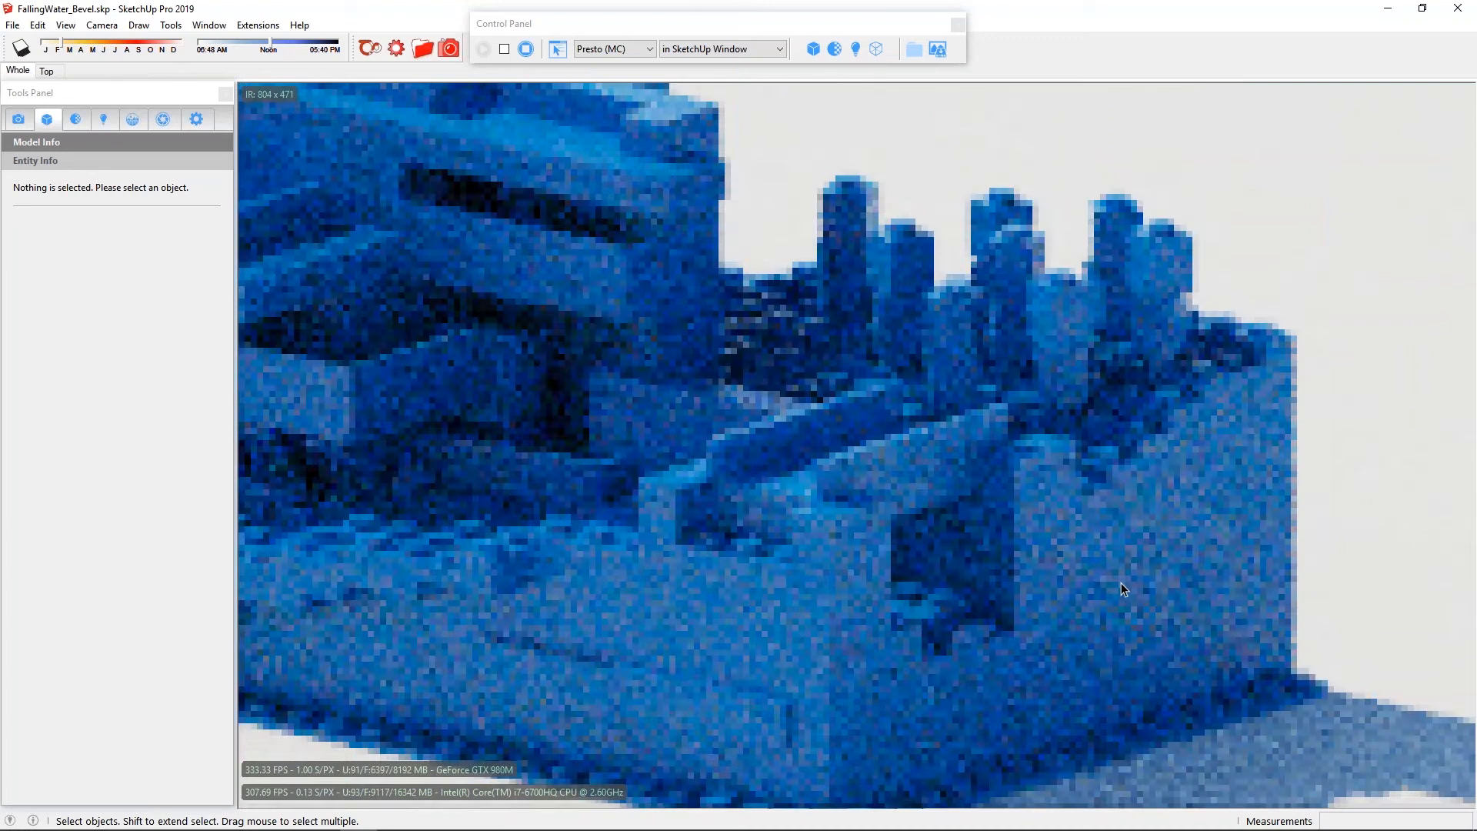
shift+middle_drag(1091, 575, 989, 551)
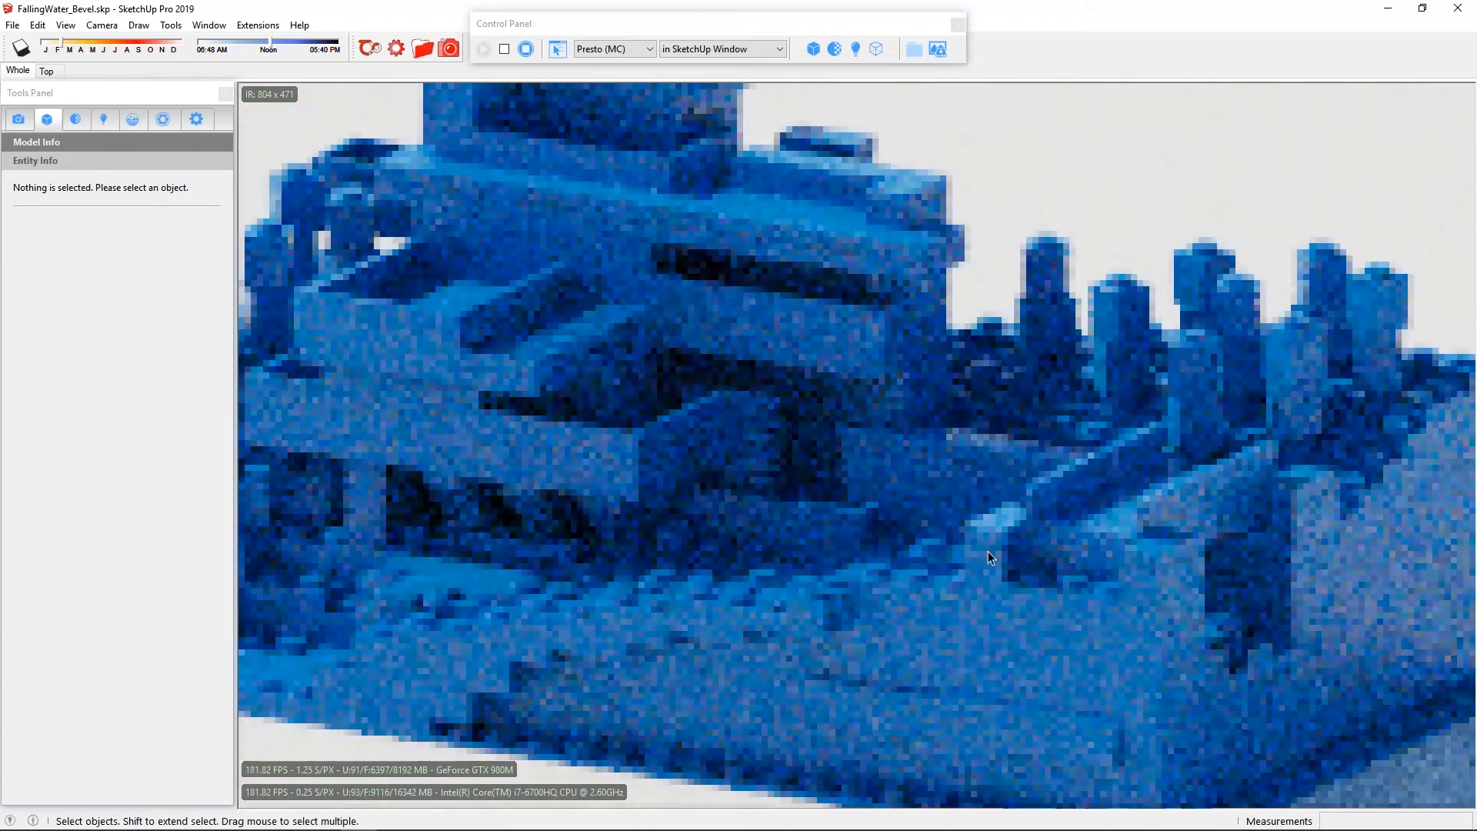
scroll(988, 551, down, 3)
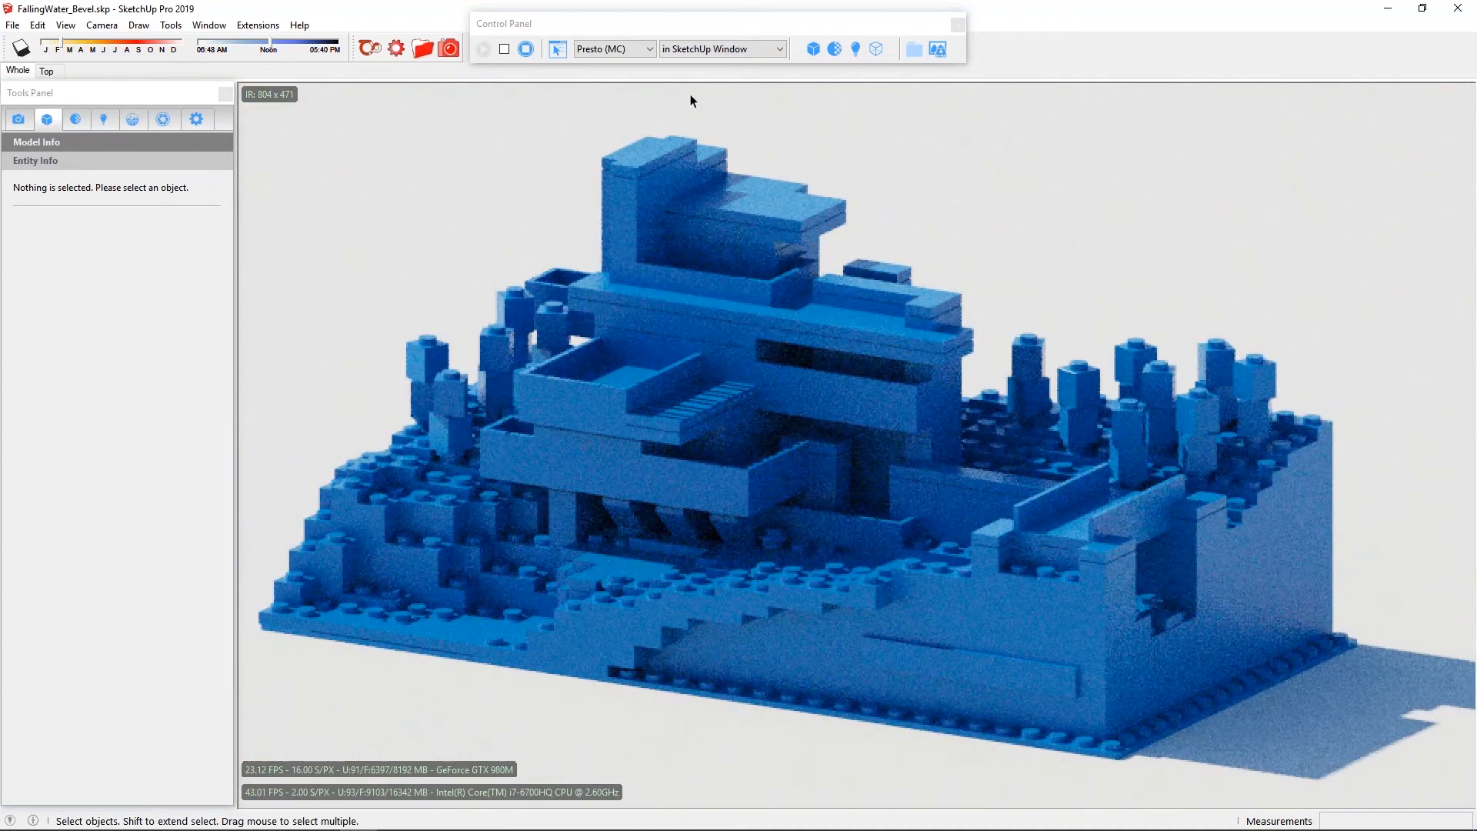
Set the render display to in SketchUp with edges and examine the brick seams around the house's terraces.
click(723, 48)
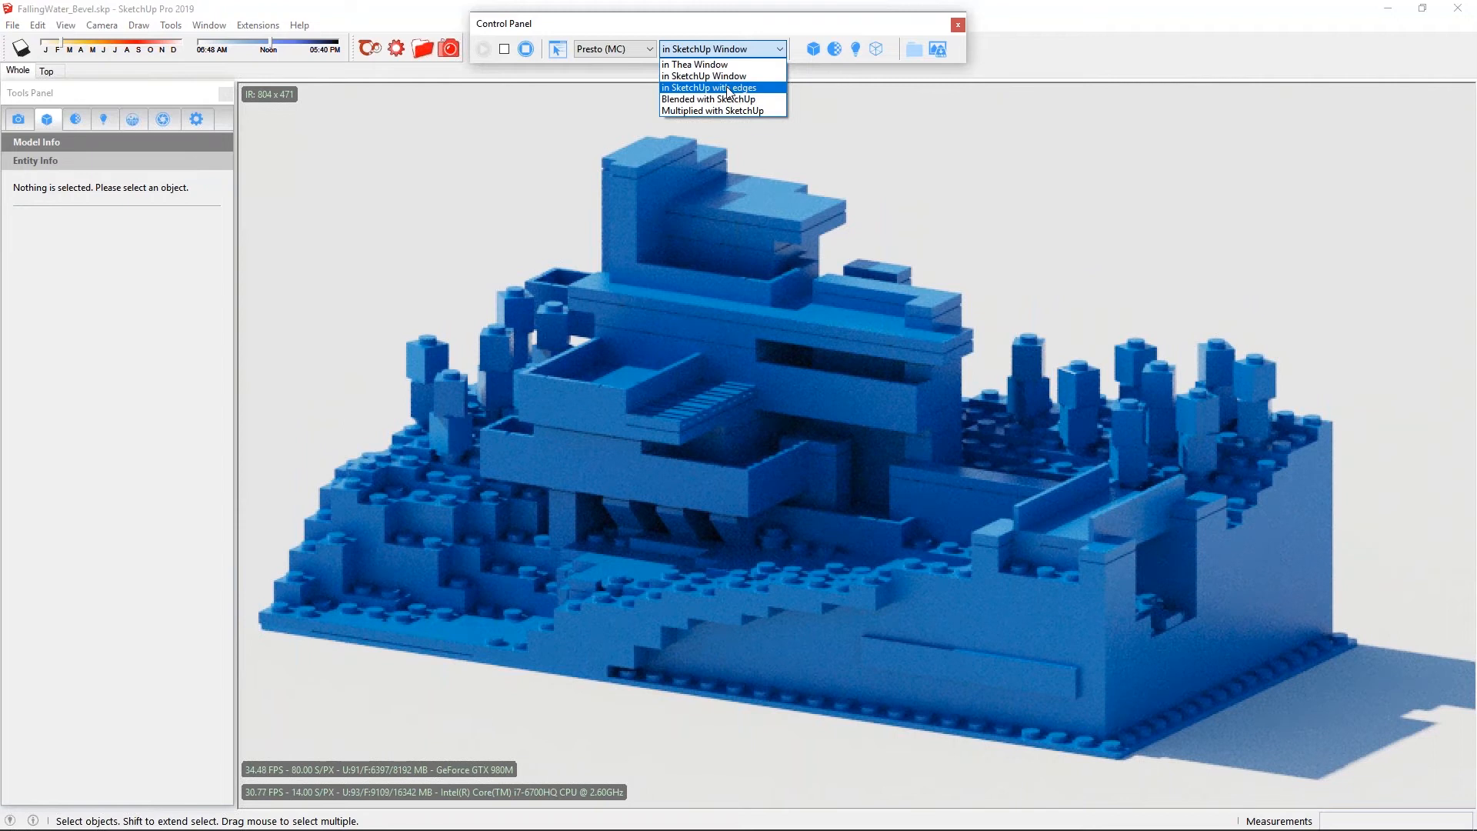
click(719, 87)
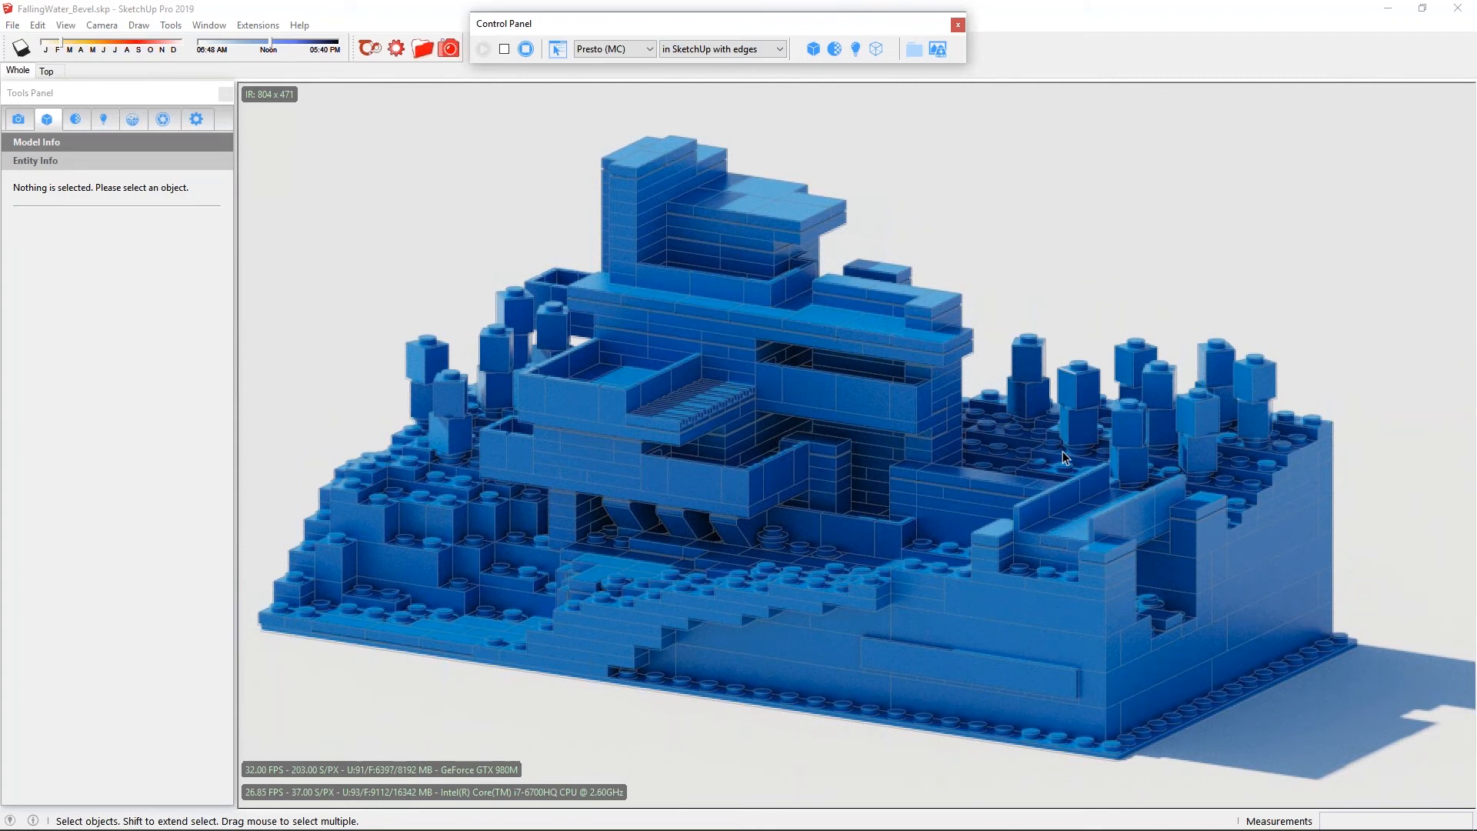
middle_drag(1063, 451, 968, 467)
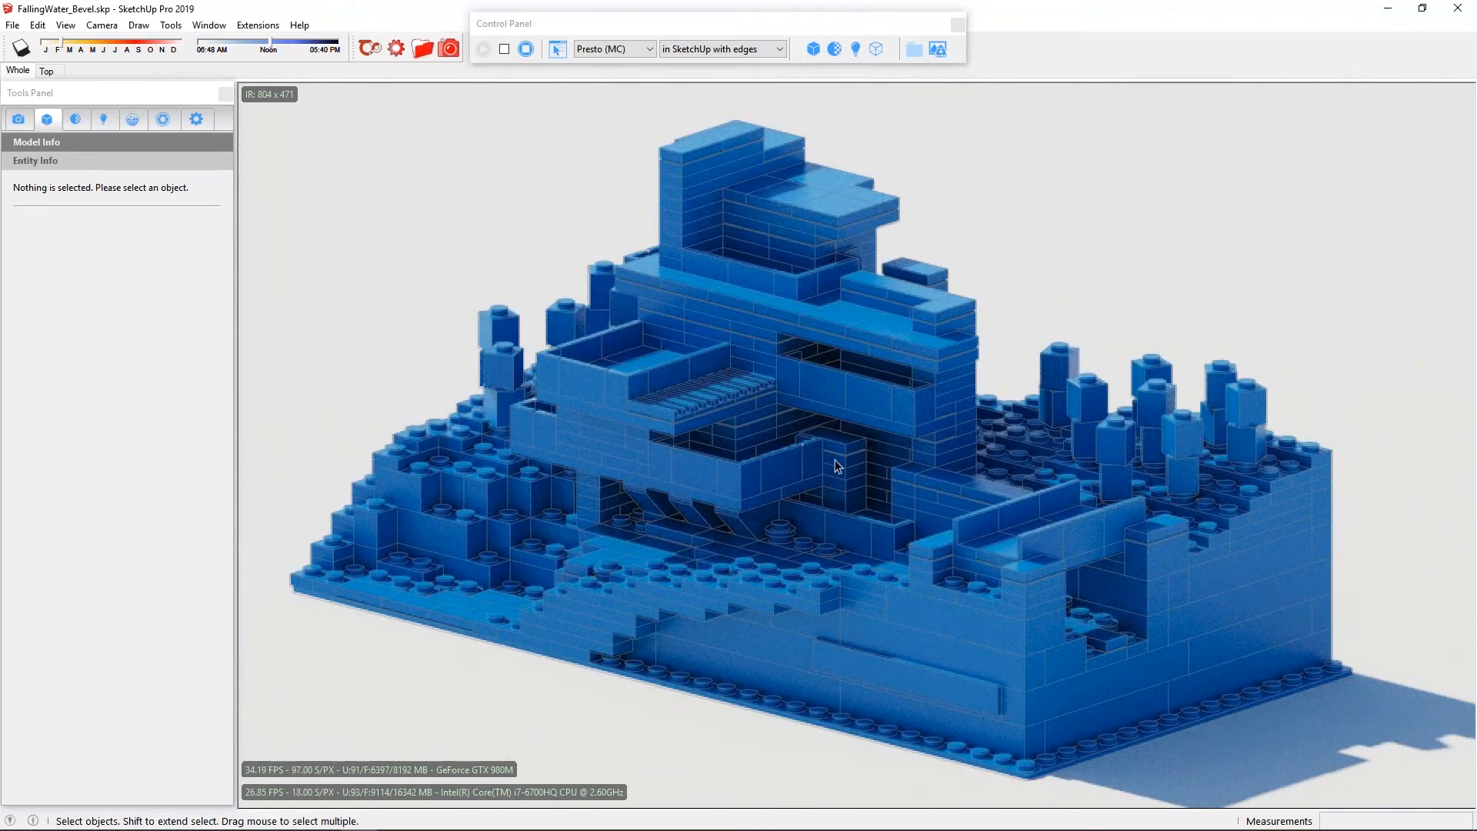
middle_drag(844, 465, 907, 476)
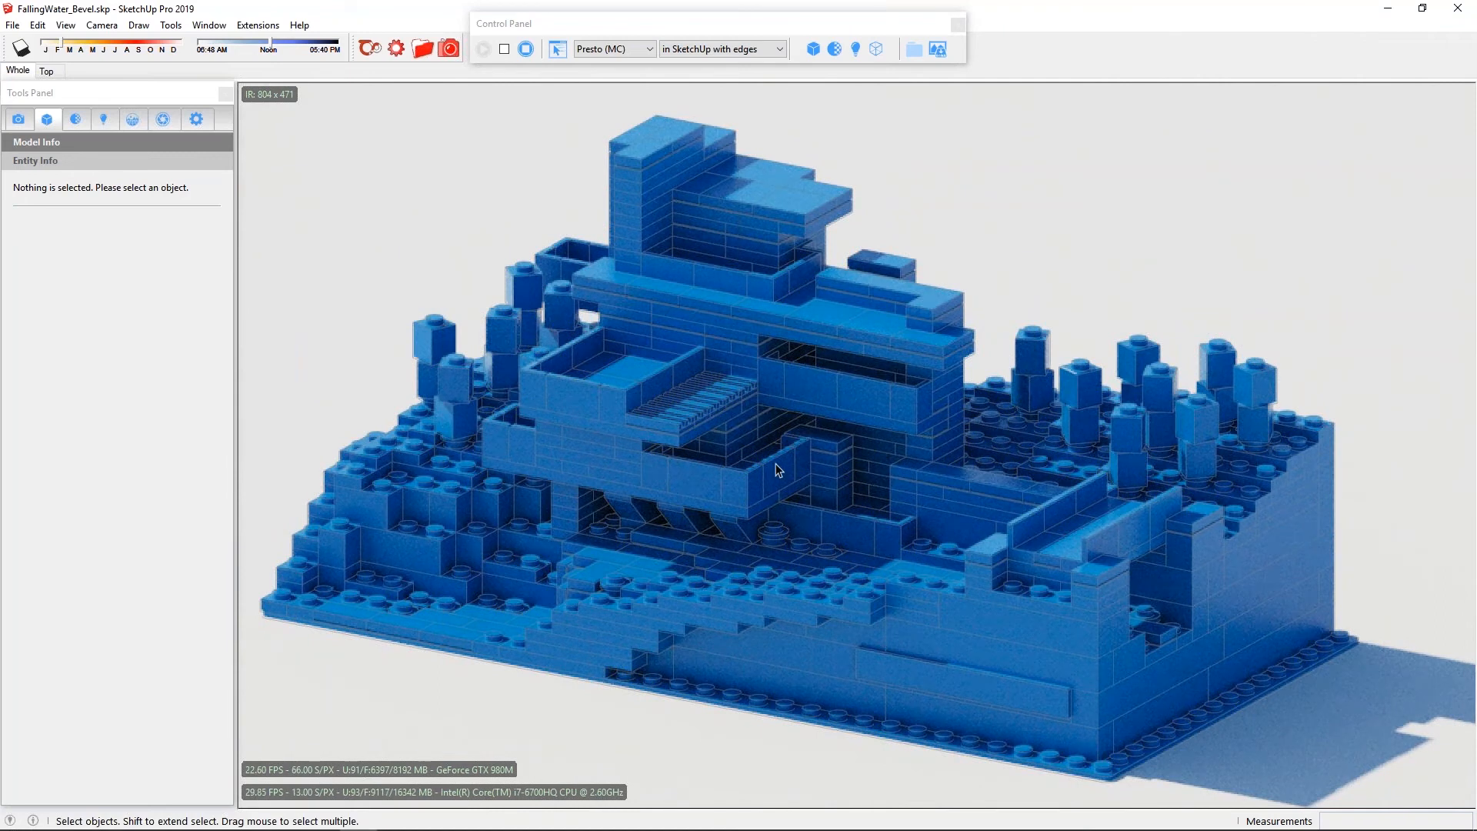
scroll(775, 463, up, 5)
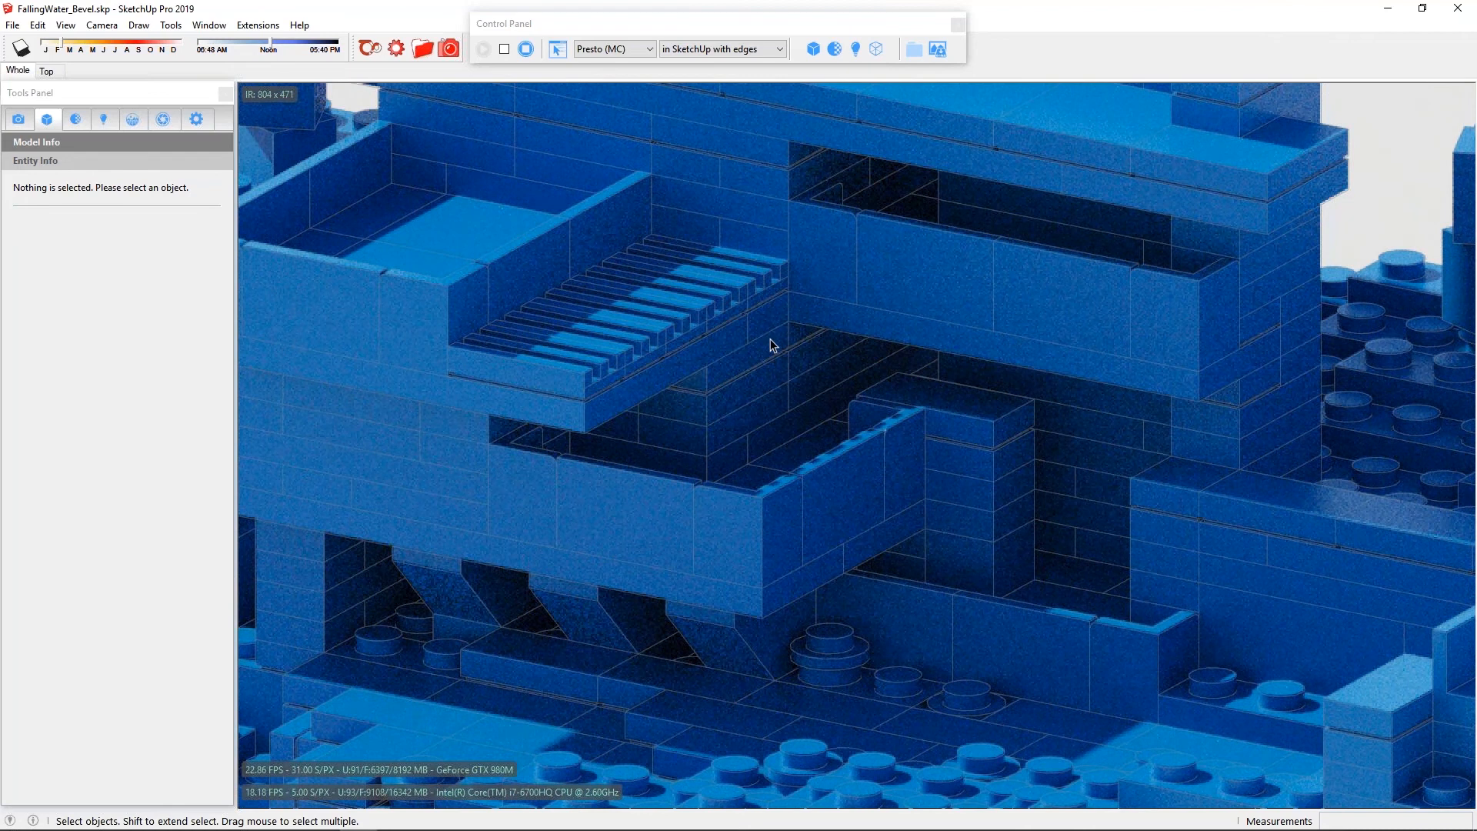
middle_drag(772, 344, 831, 350)
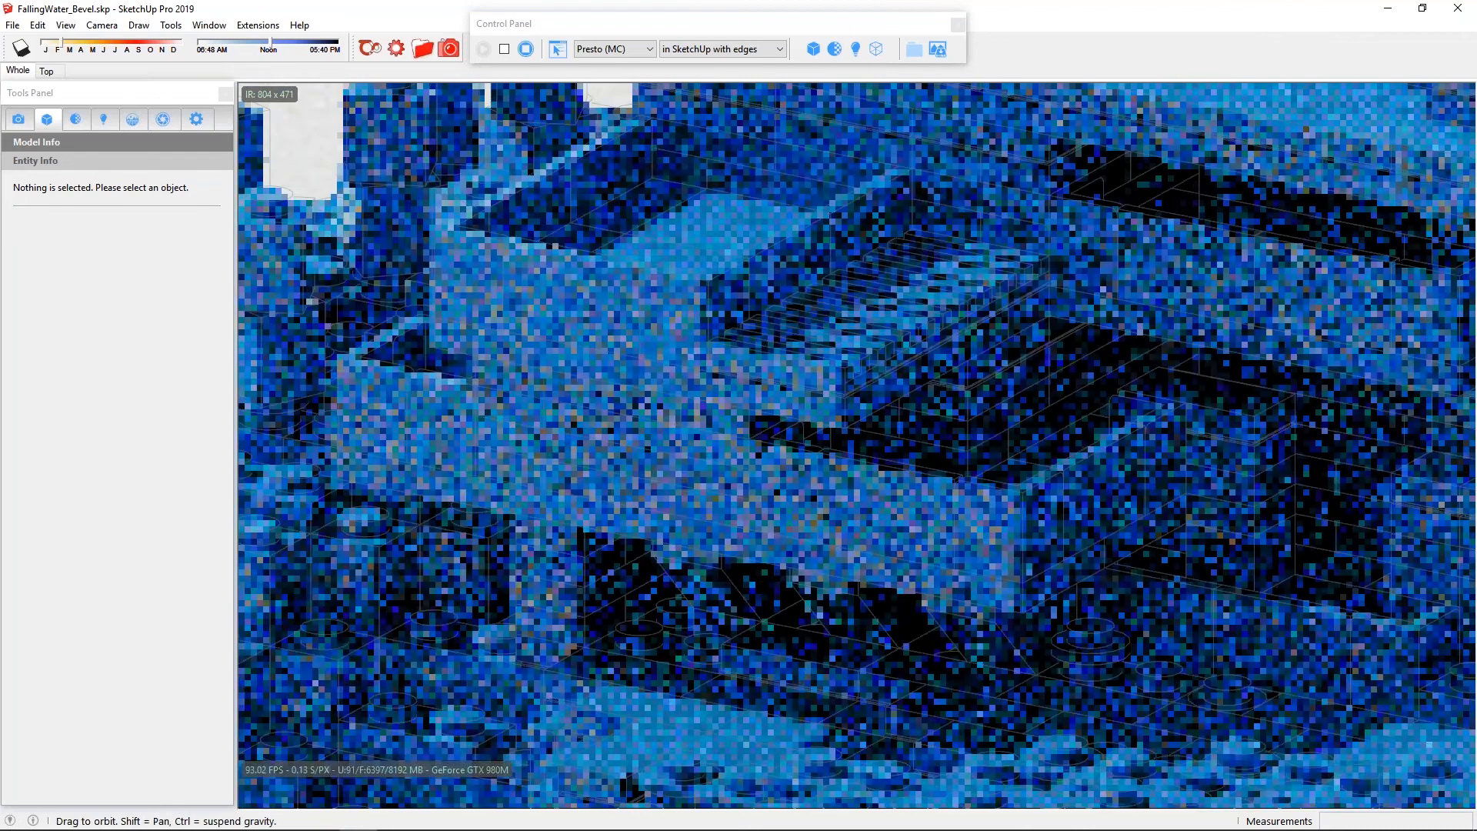
scroll(854, 323, down, 3)
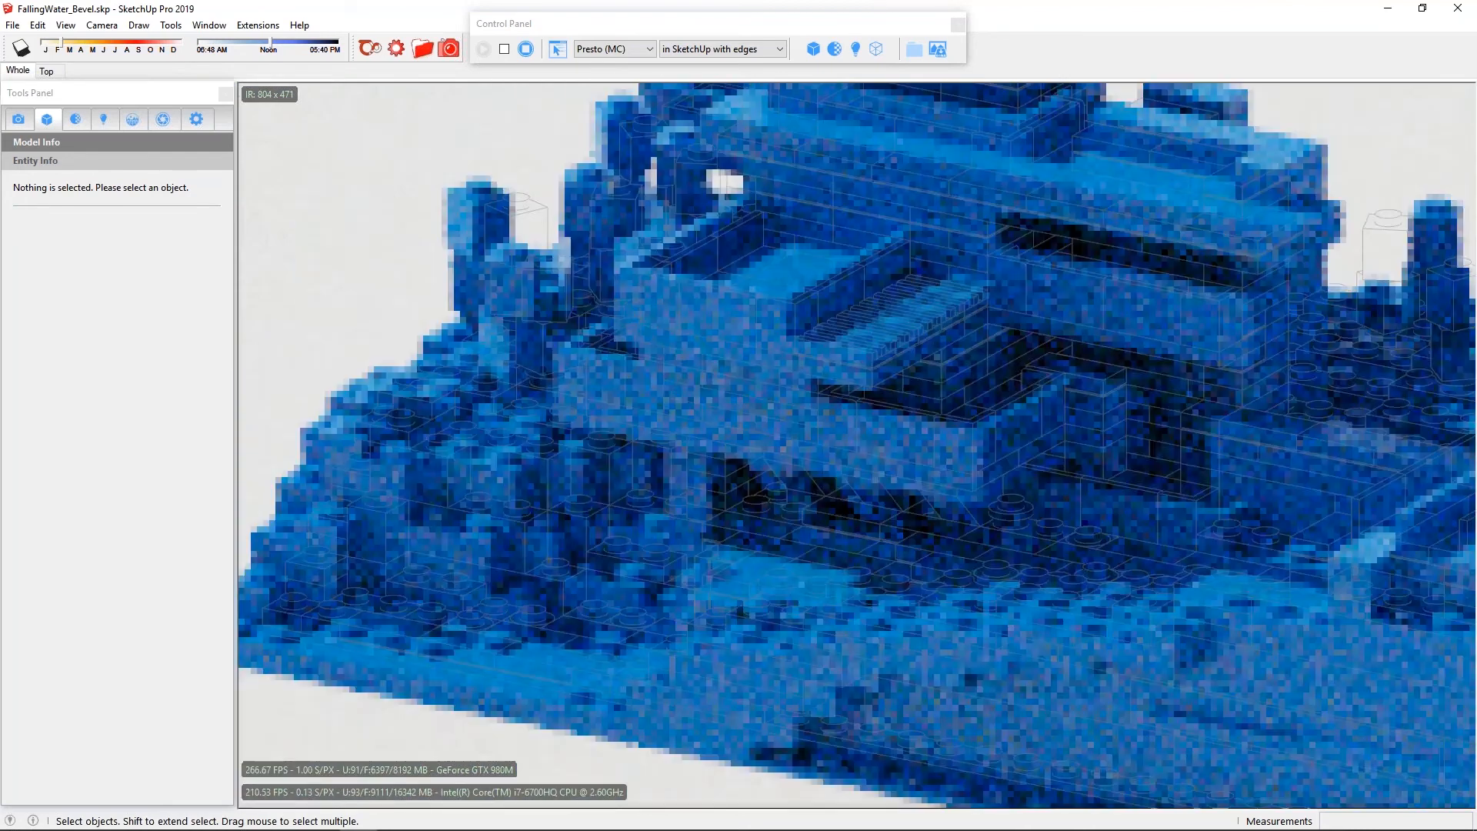
shift+middle_drag(1242, 324, 852, 372)
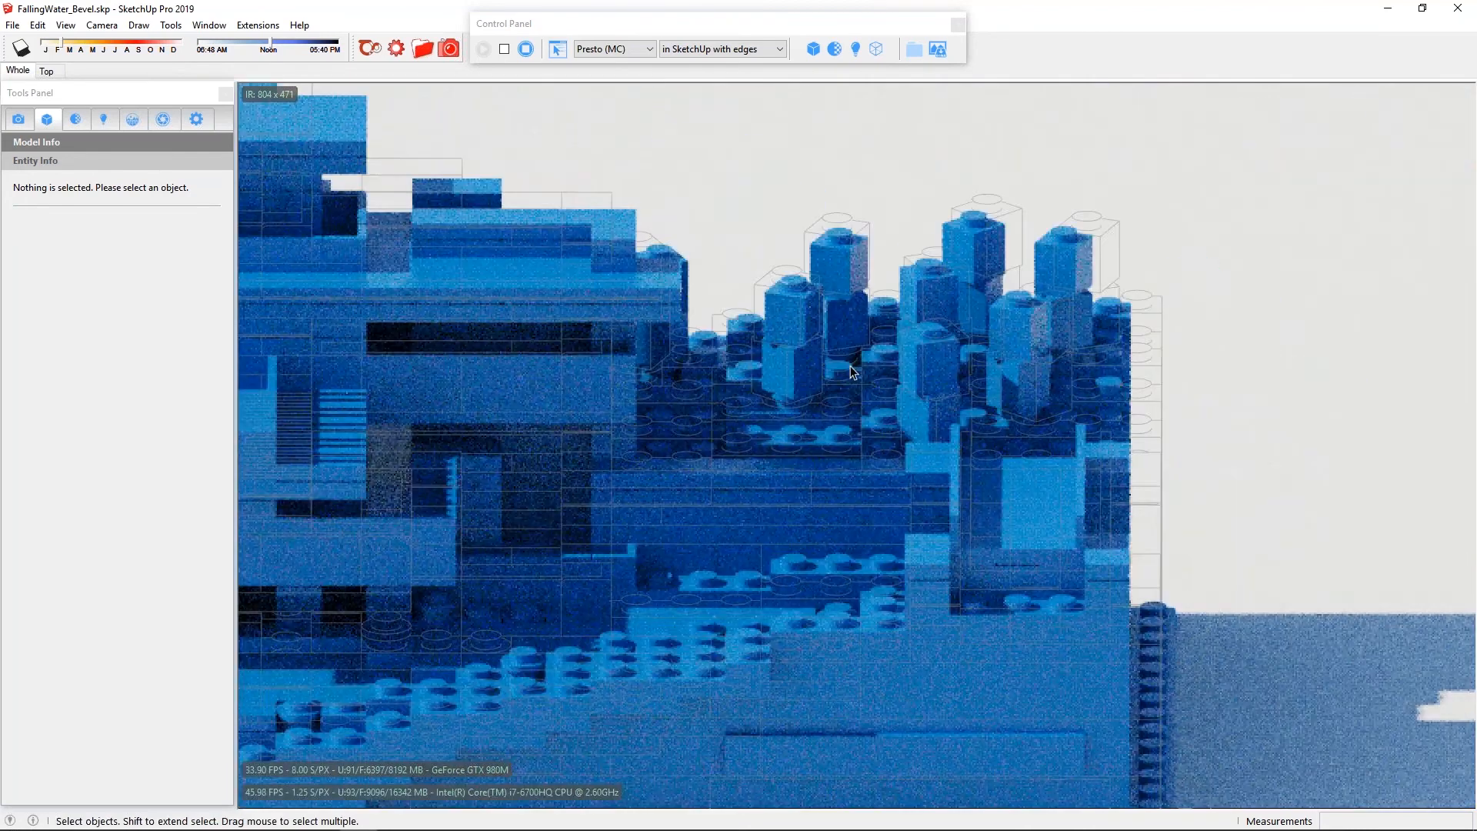
Open the house component for editing and select the upper brick of the front tree column to check its beveling settings.
scroll(851, 372, up, 3)
middle_drag(819, 308, 790, 358)
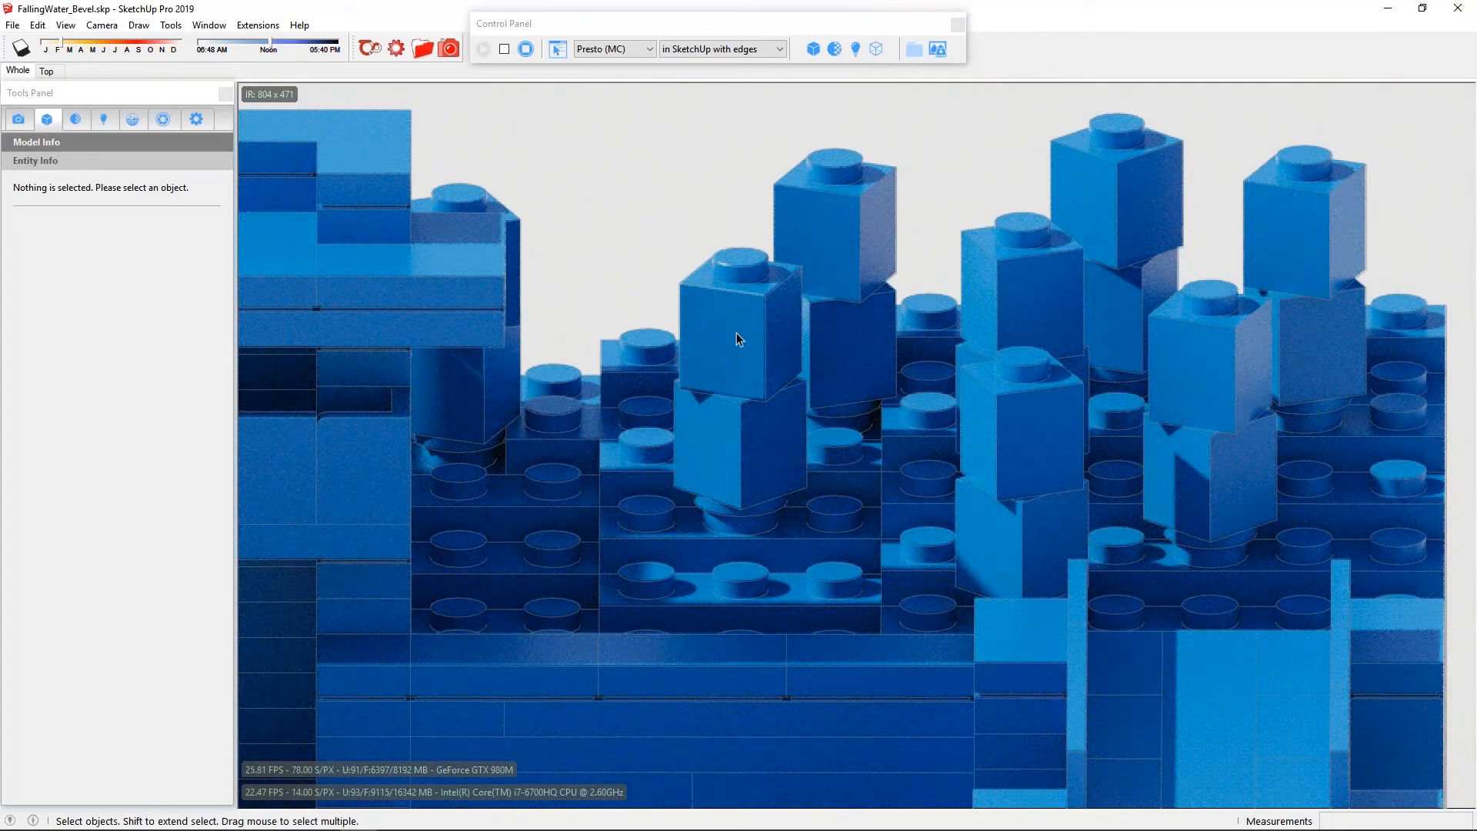
scroll(654, 327, up, 1)
scroll(730, 368, up, 1)
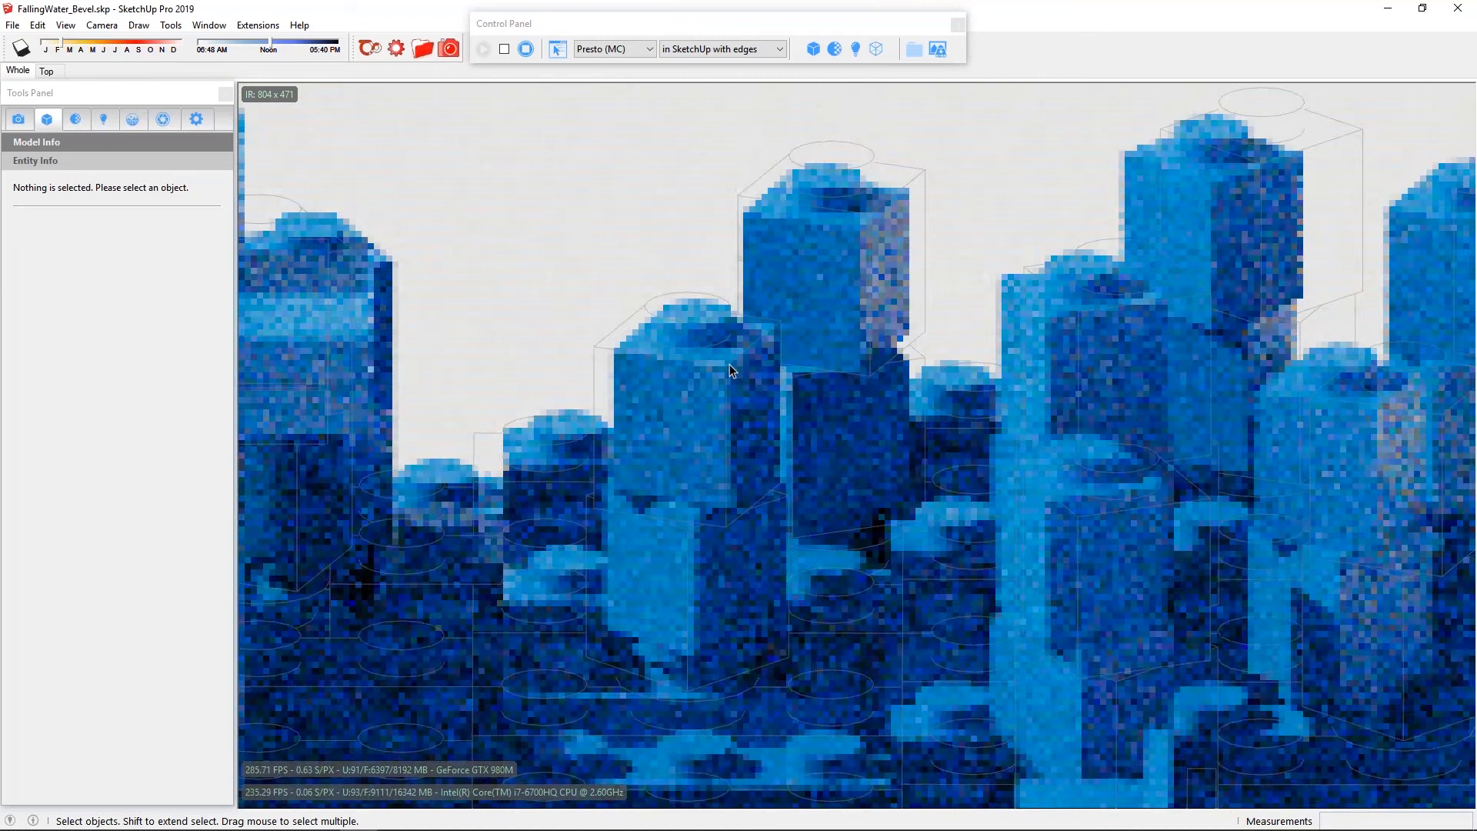
scroll(729, 363, up, 1)
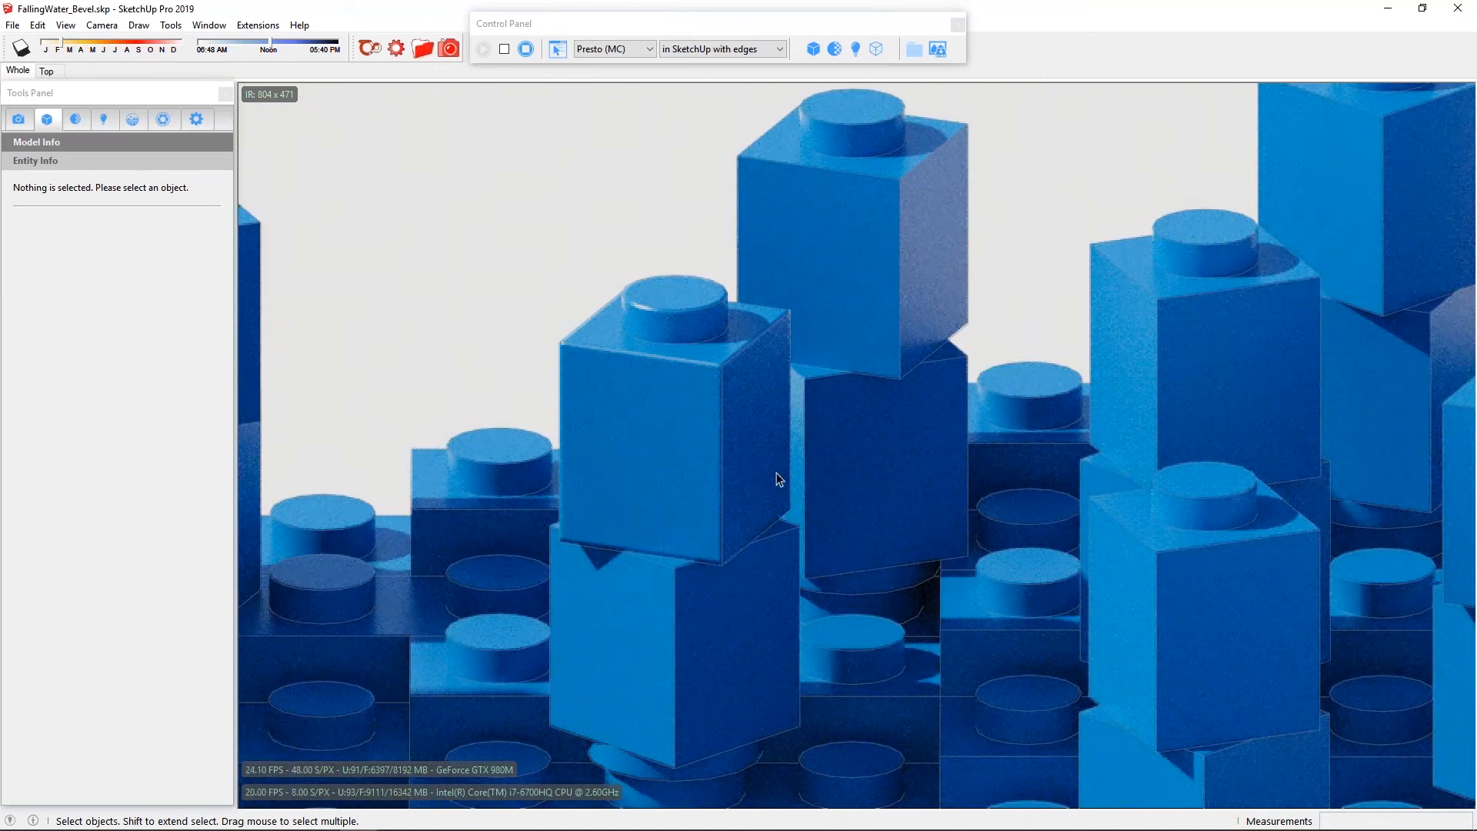
scroll(777, 473, down, 1)
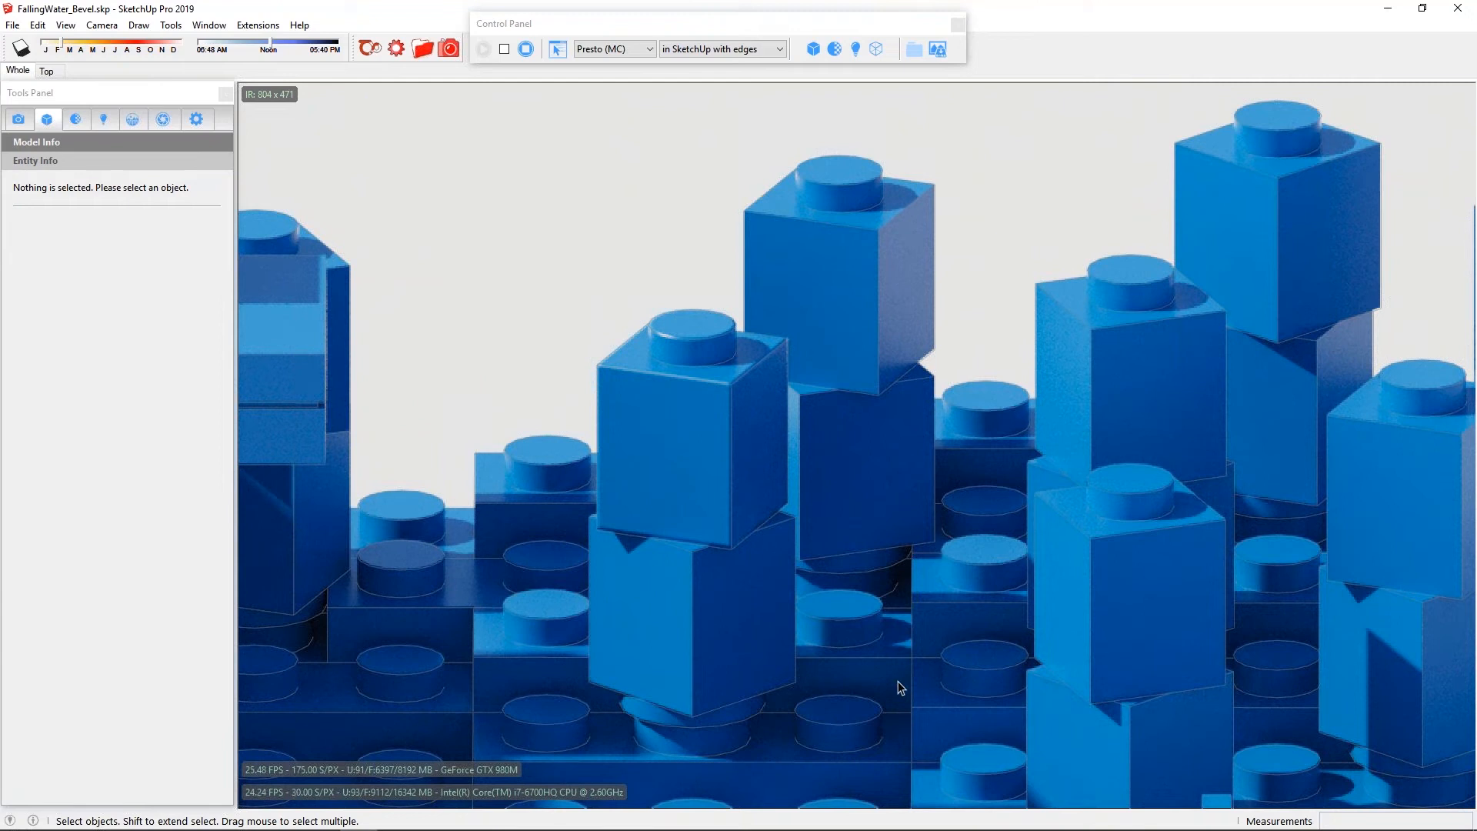
click(679, 401)
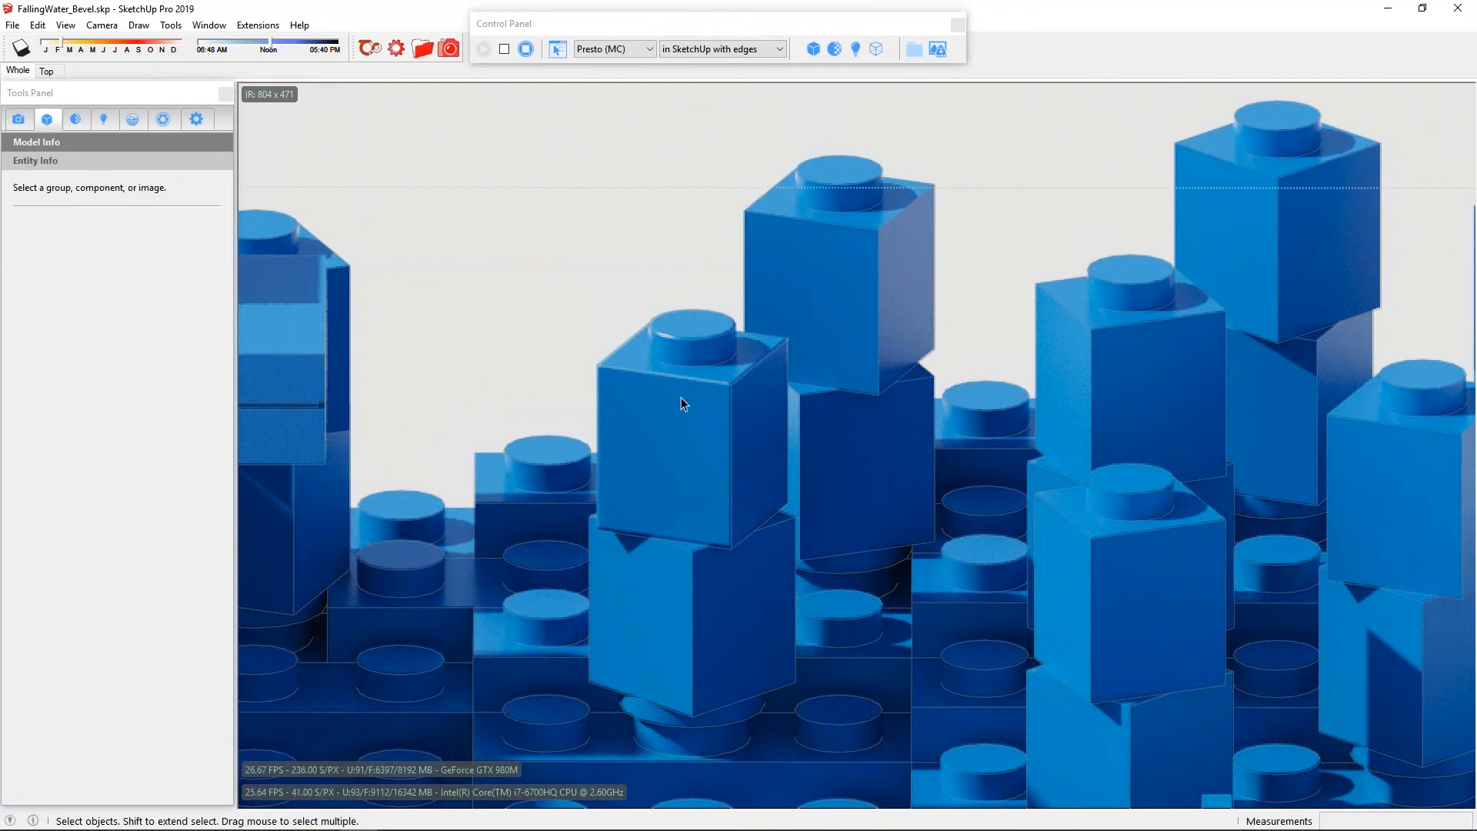
click(681, 397)
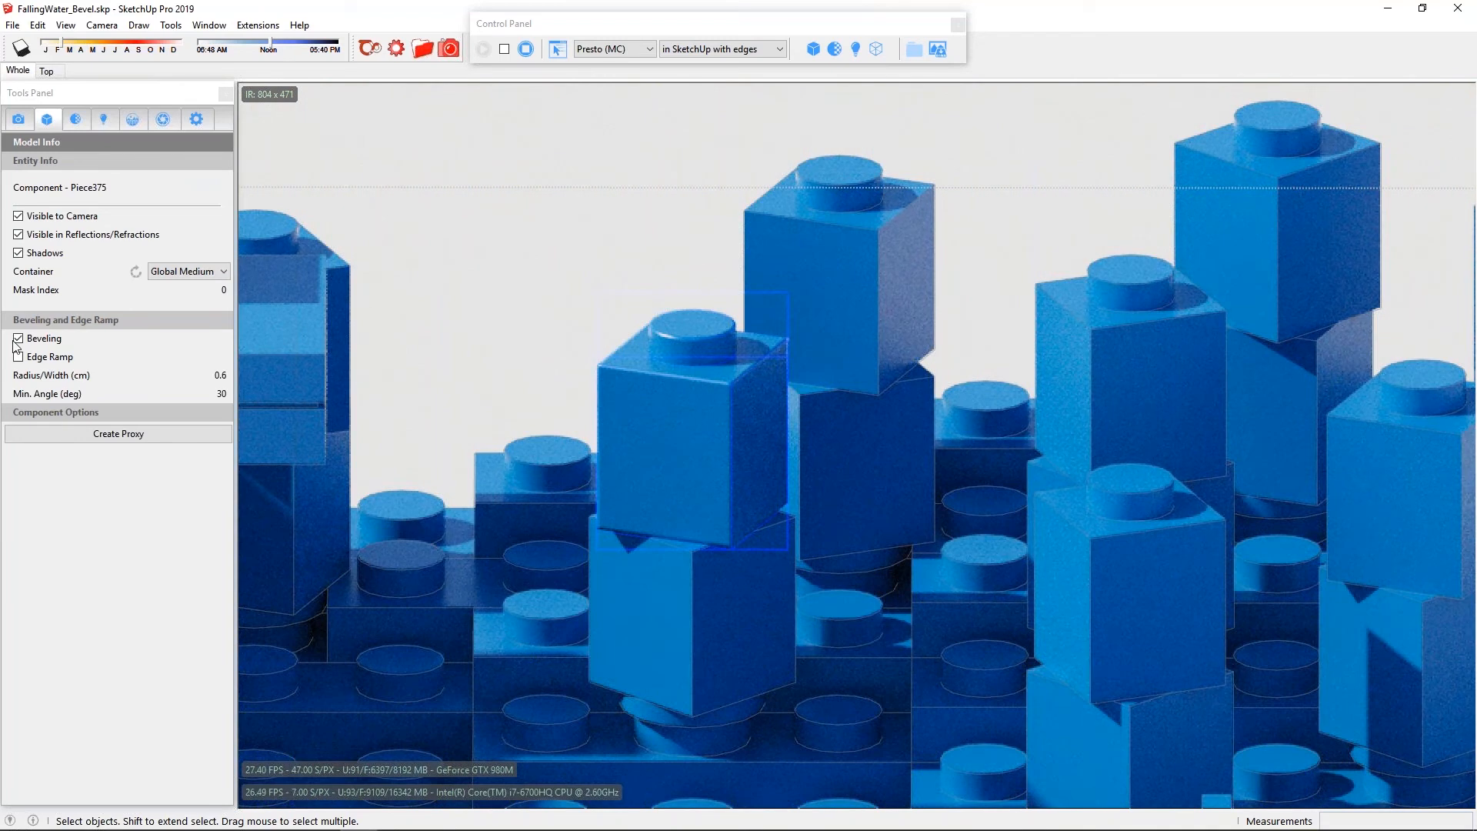
Compare the beveling settings of two neighbouring upper tree bricks with those of the first brick.
click(870, 252)
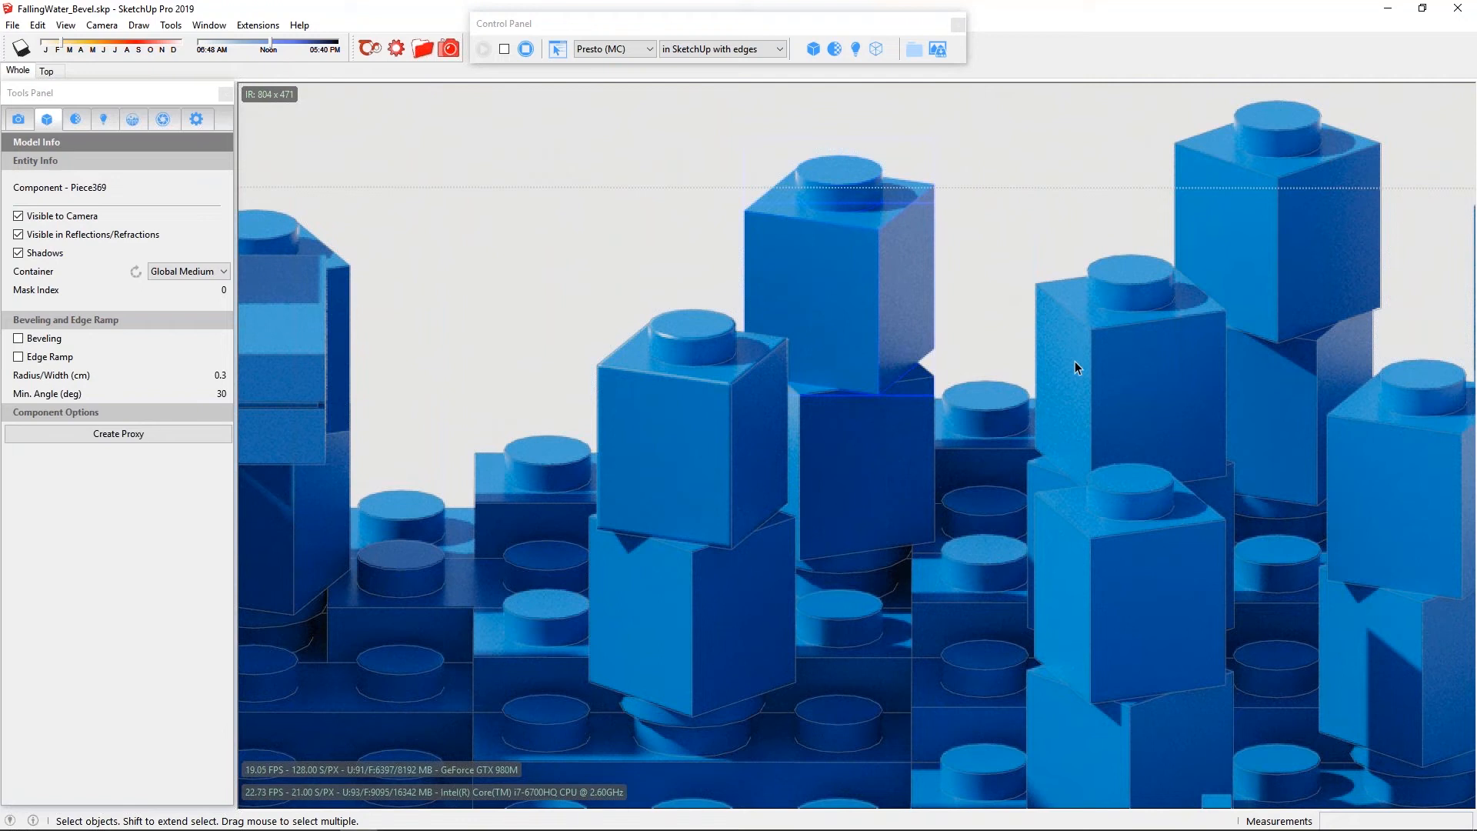
click(1114, 566)
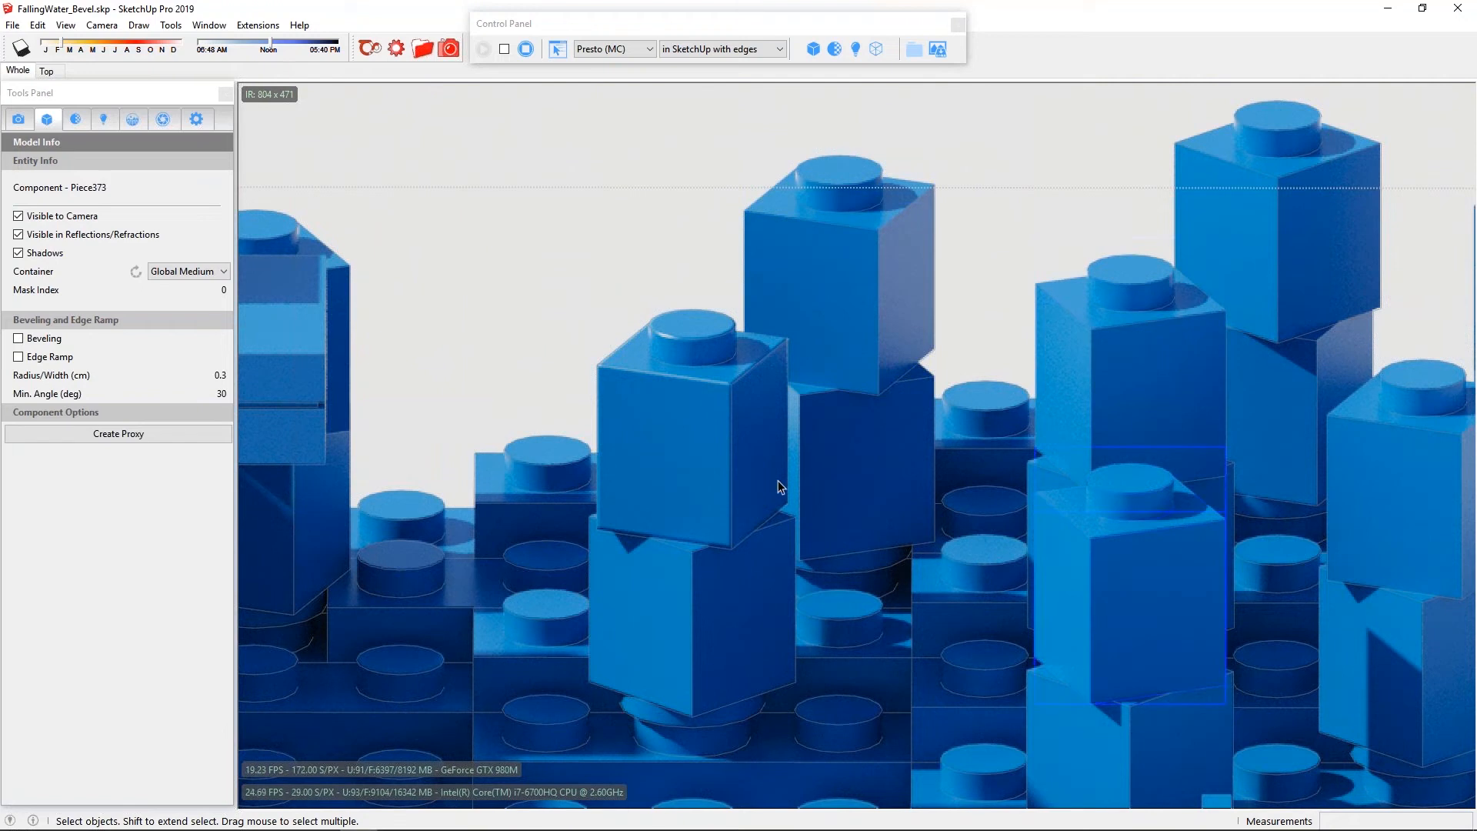
click(720, 447)
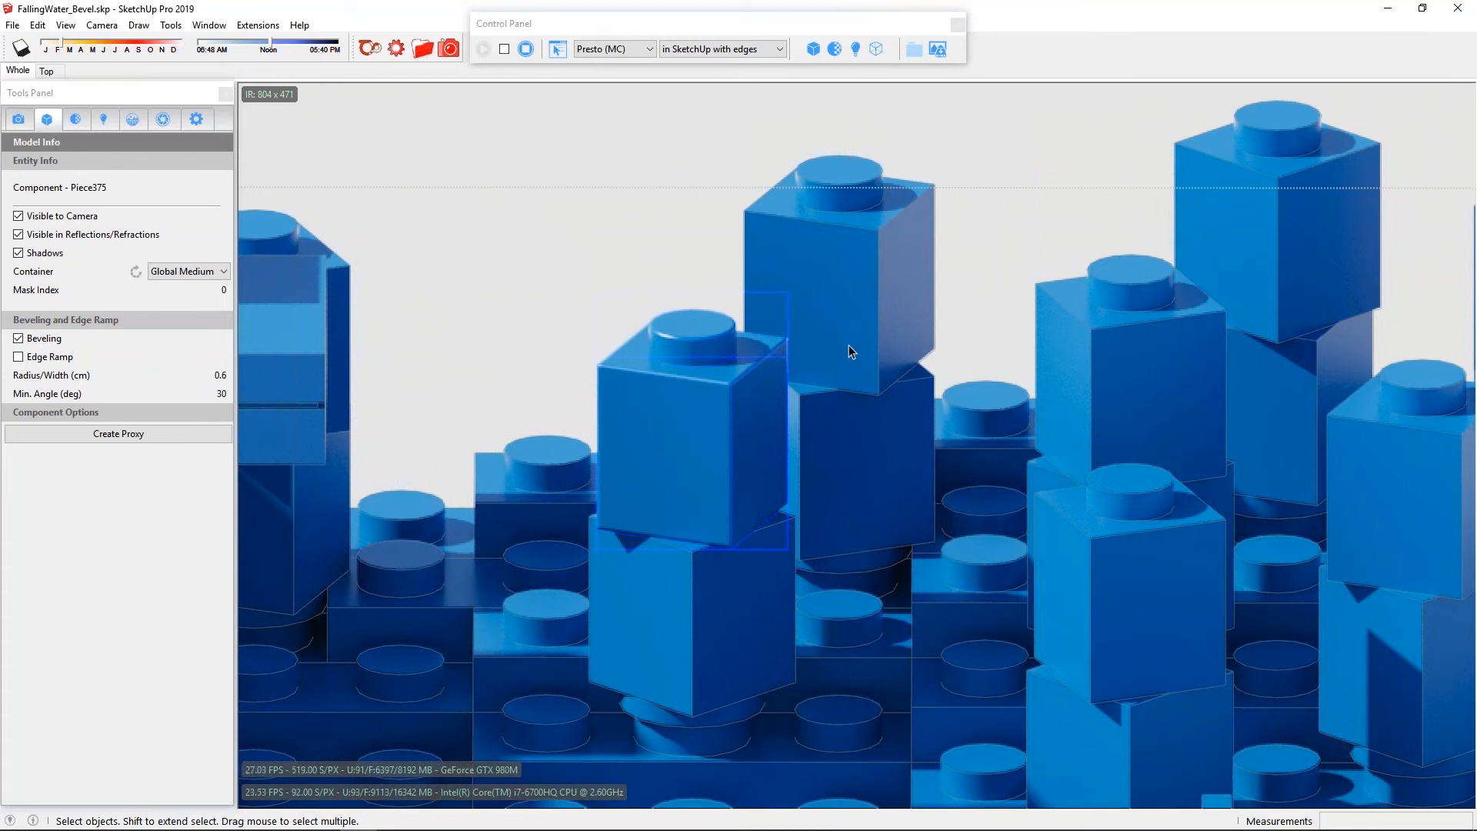
Leave component editing and bring the whole brick model back into view.
scroll(845, 344, down, 1)
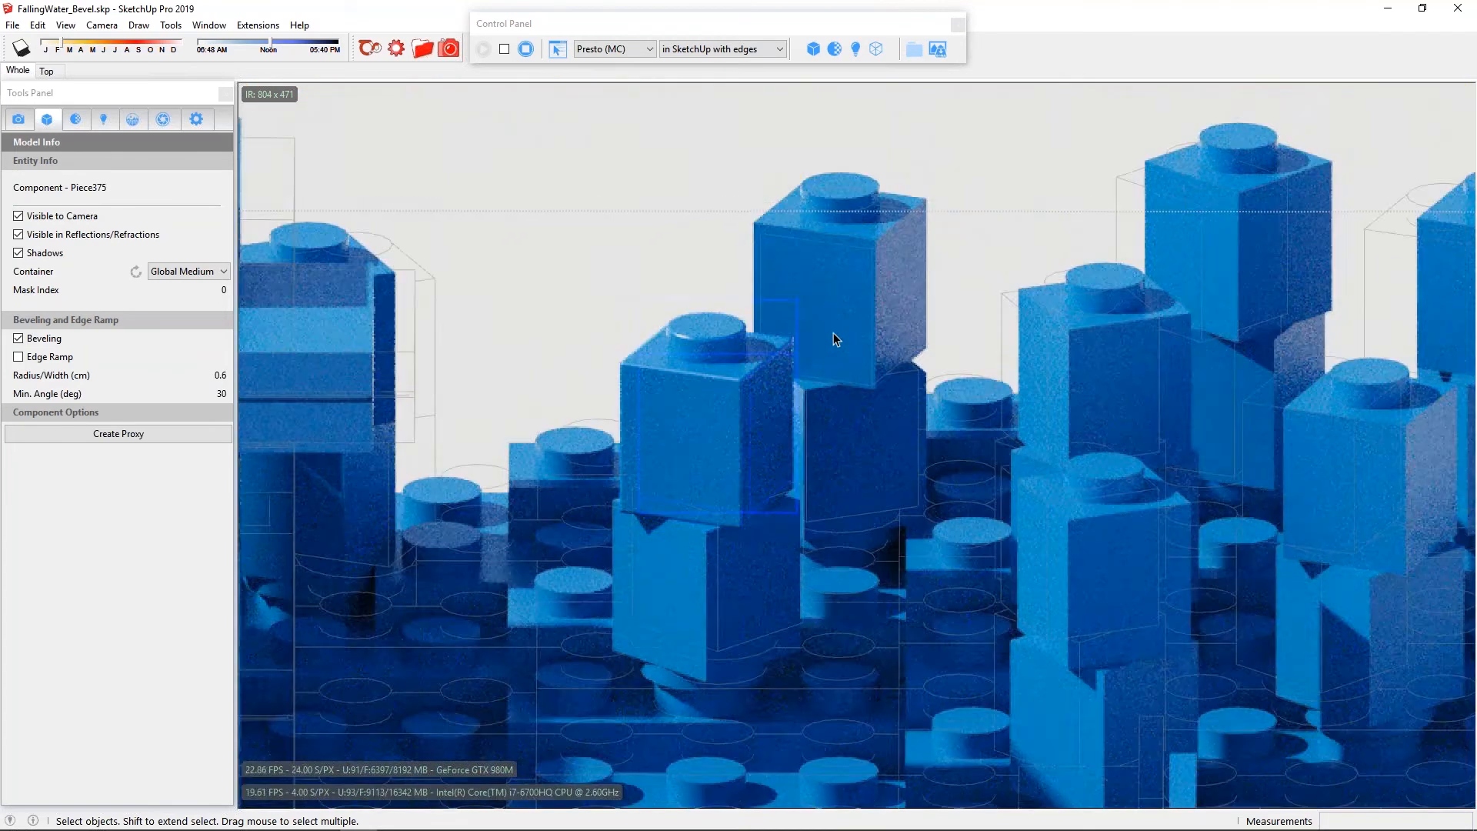
scroll(842, 330, down, 8)
middle_drag(860, 329, 666, 433)
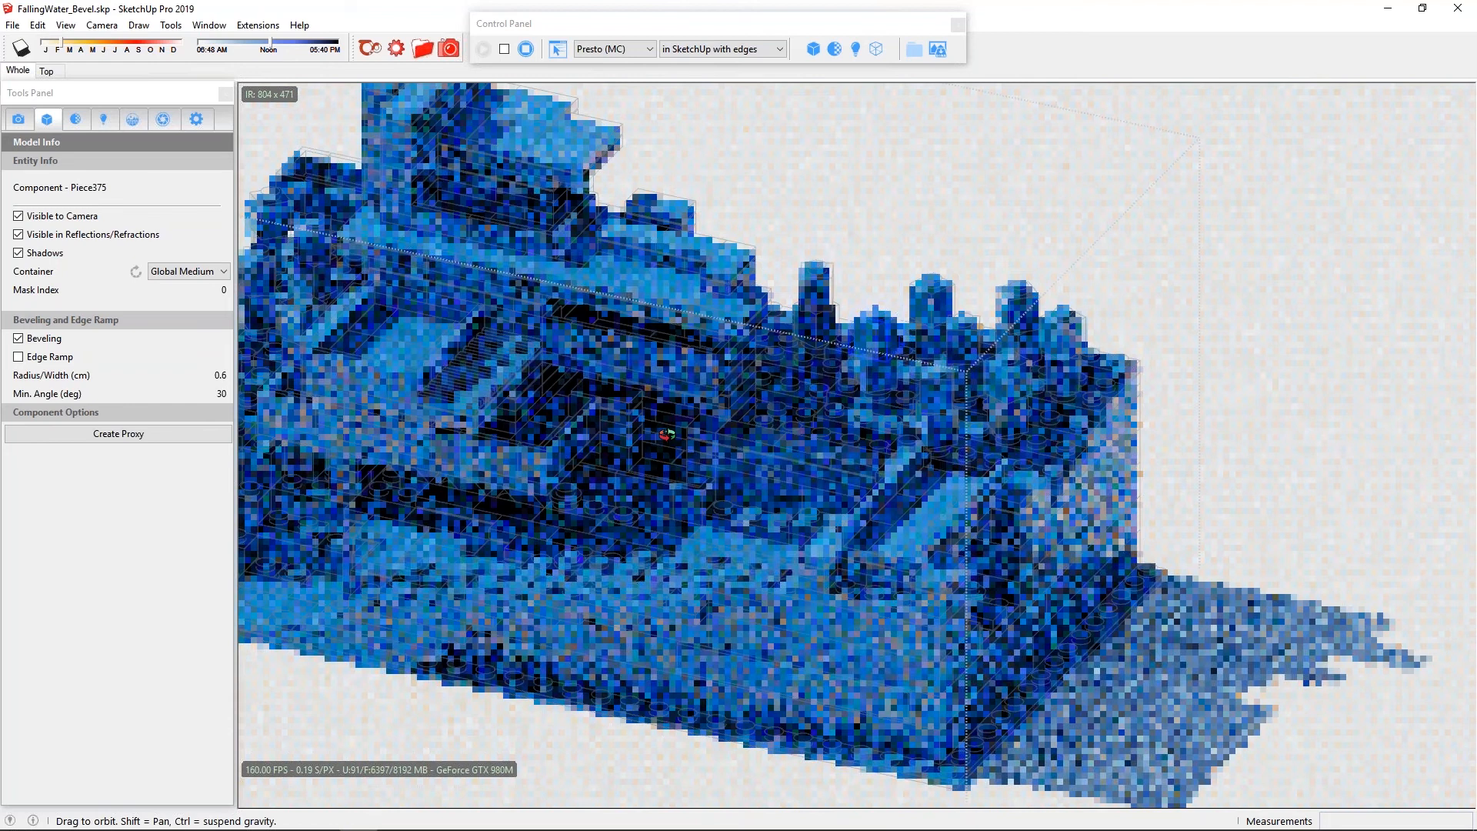
scroll(710, 408, down, 2)
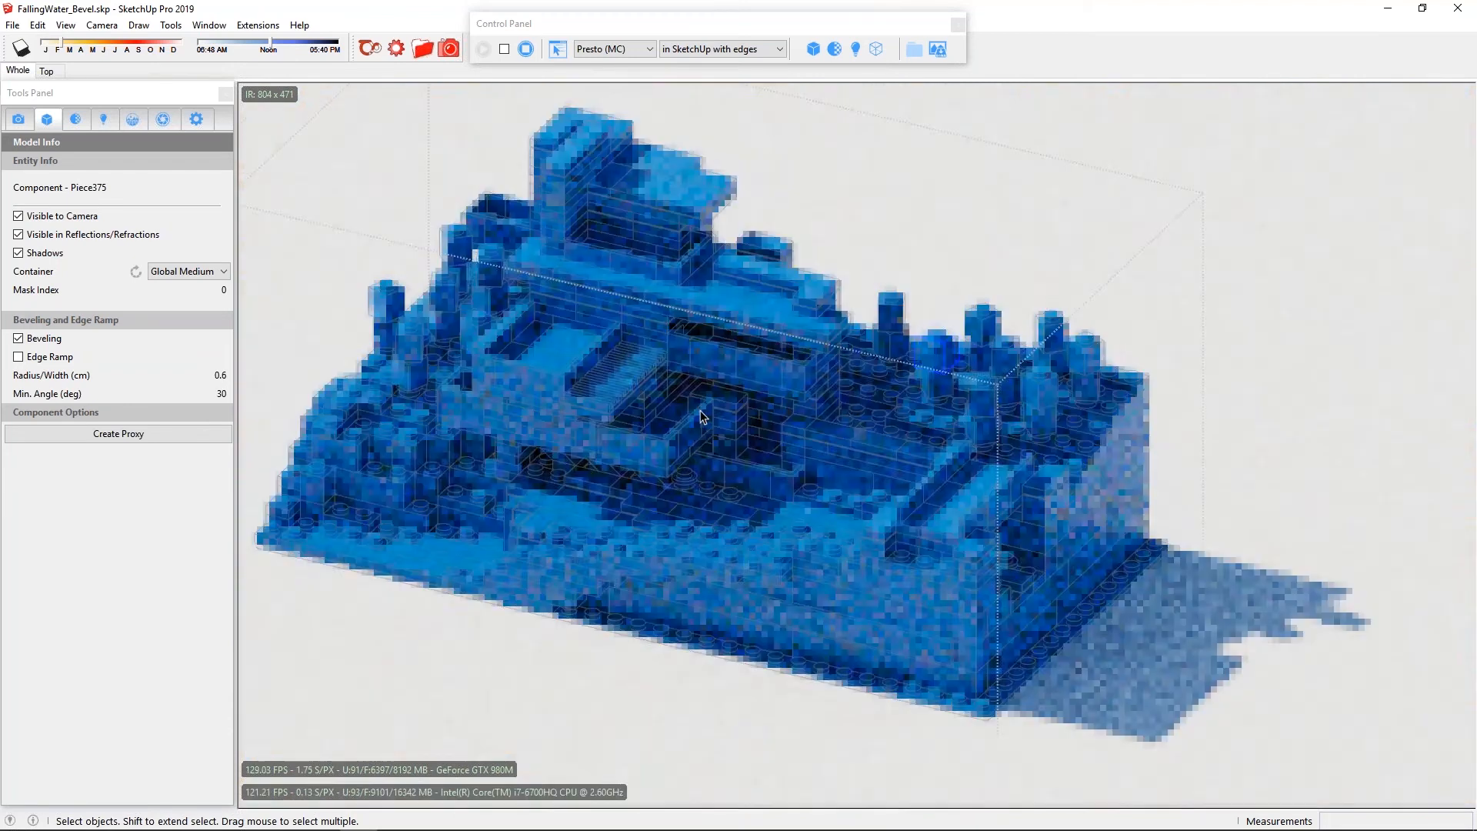
middle_drag(702, 417, 405, 353)
click(406, 354)
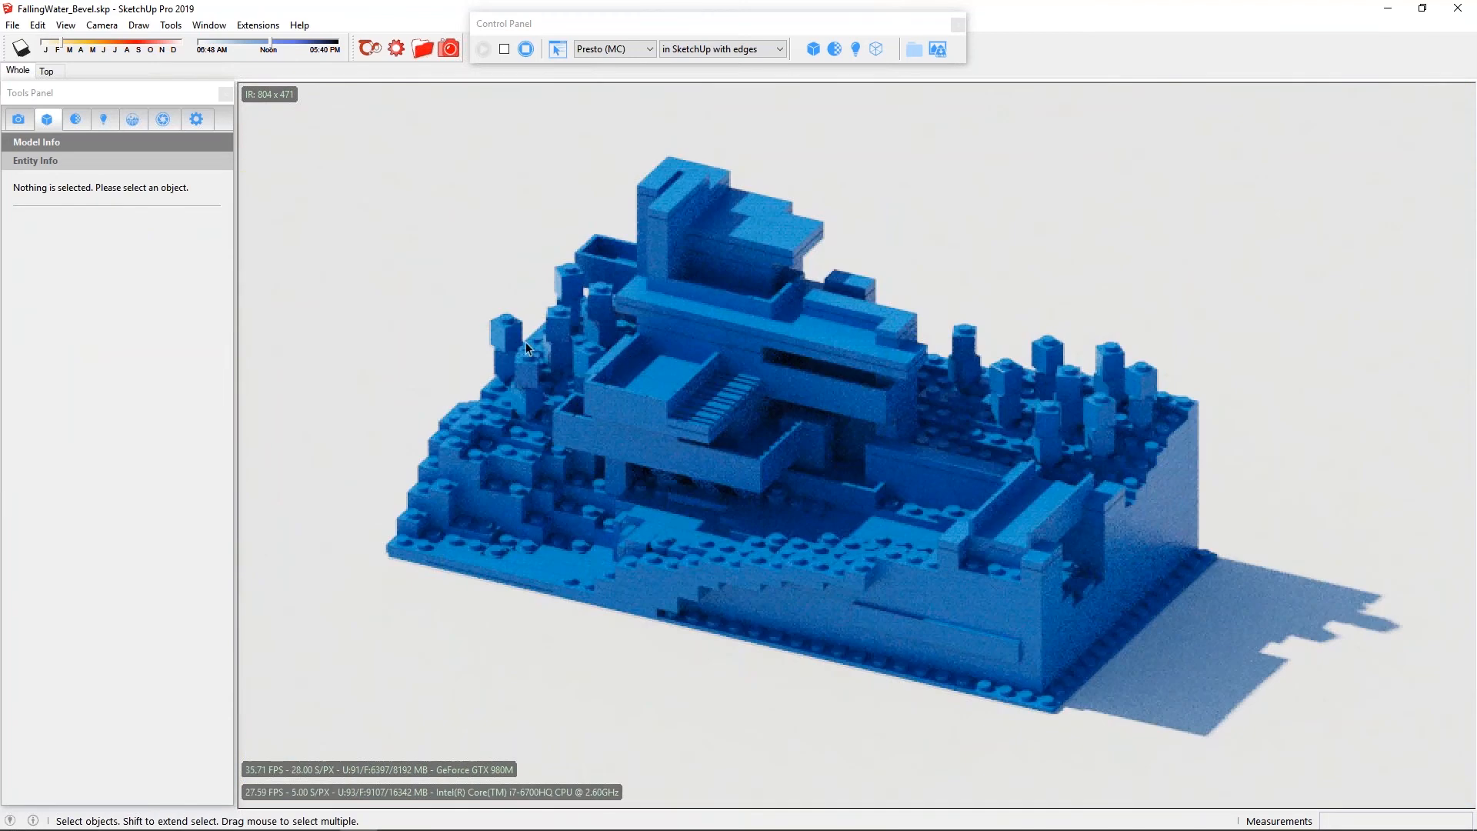
Enable Beveling on the whole Falling Water component and set the render display to in SketchUp Window.
click(656, 325)
click(751, 346)
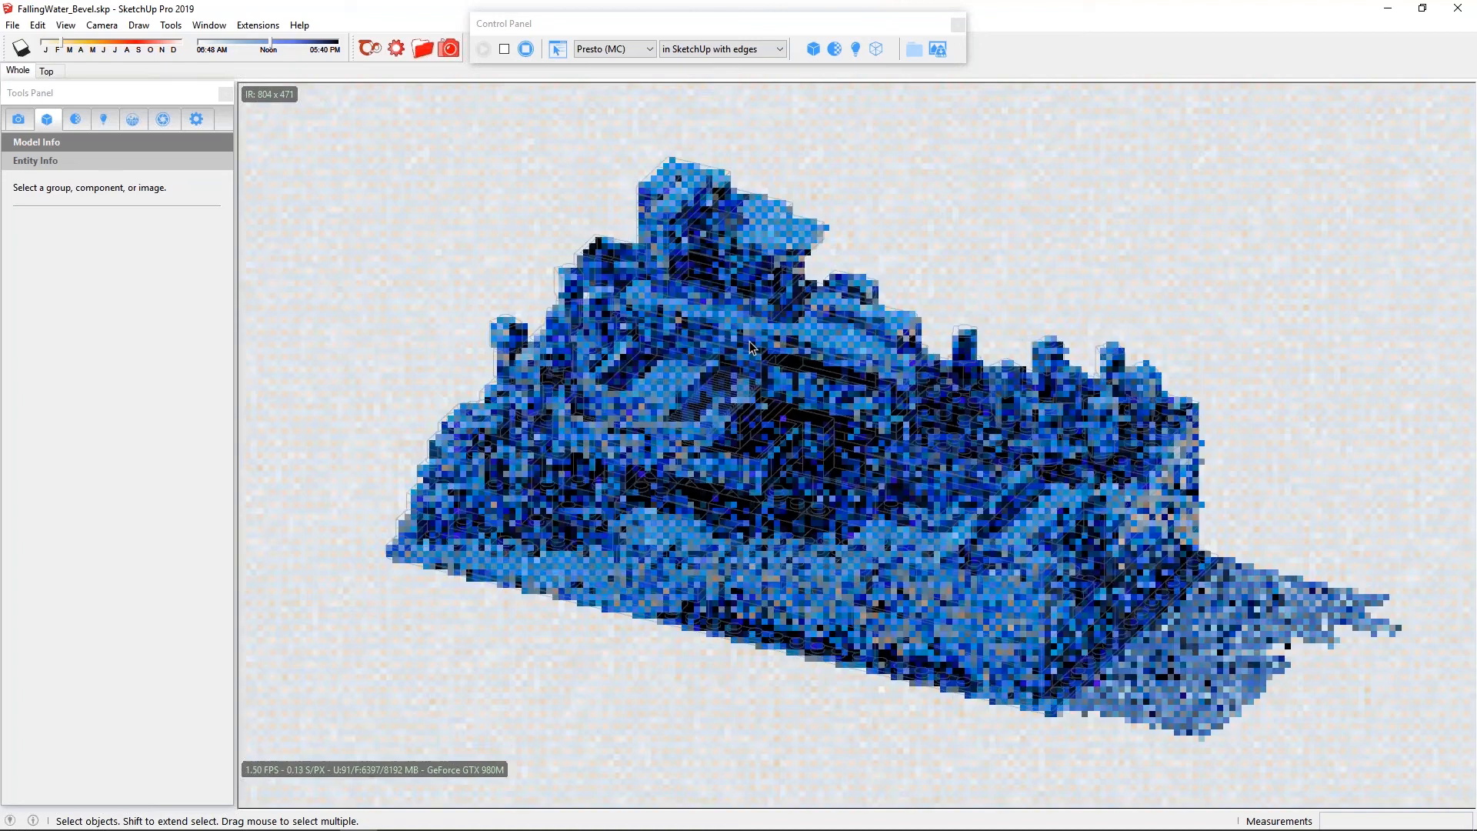
click(77, 339)
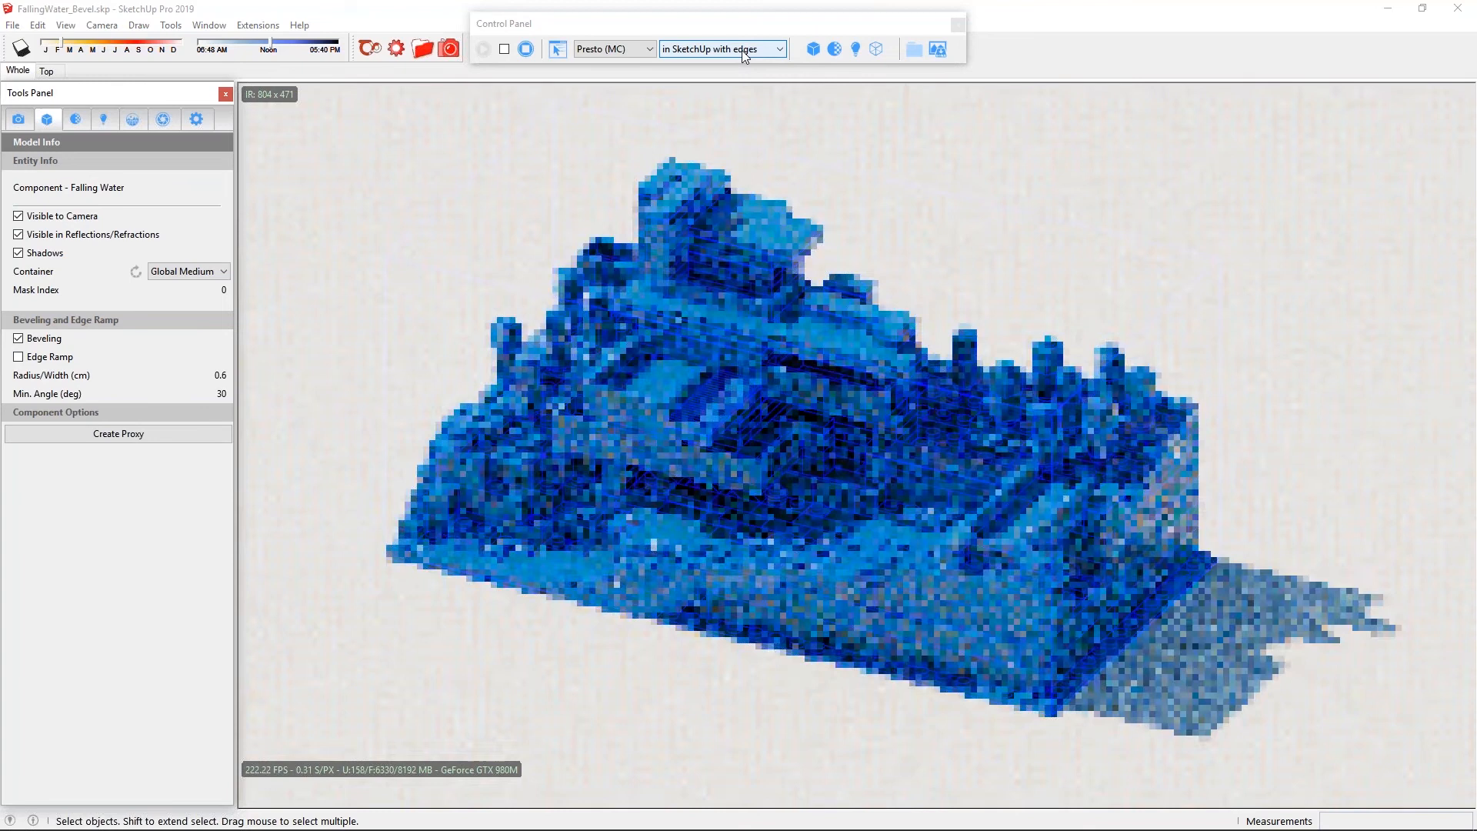
click(742, 49)
click(741, 77)
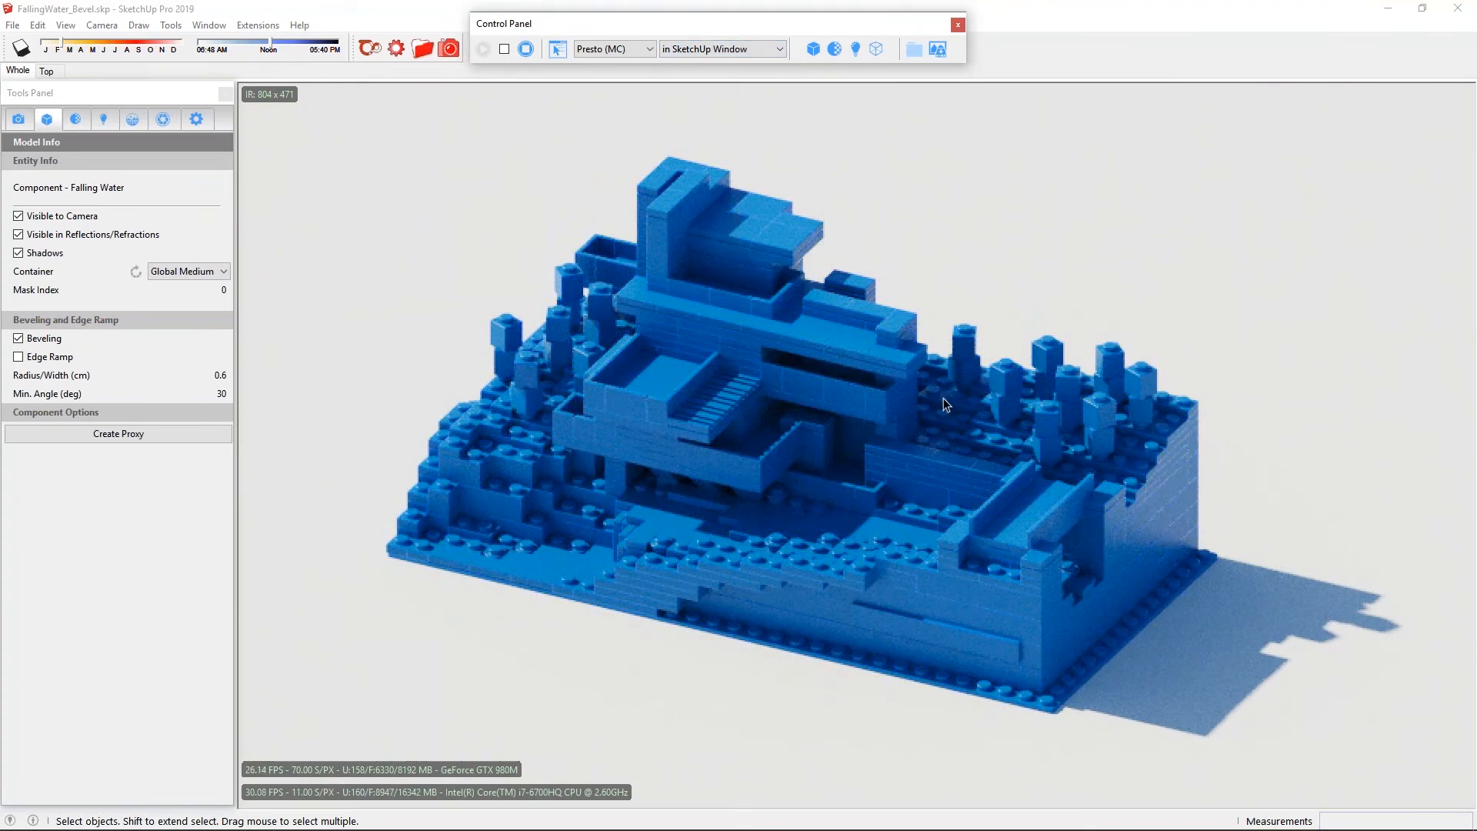
Examine the bevelled brick edges up close on the model's corner wall, bridge and tree columns.
middle_drag(985, 390, 968, 395)
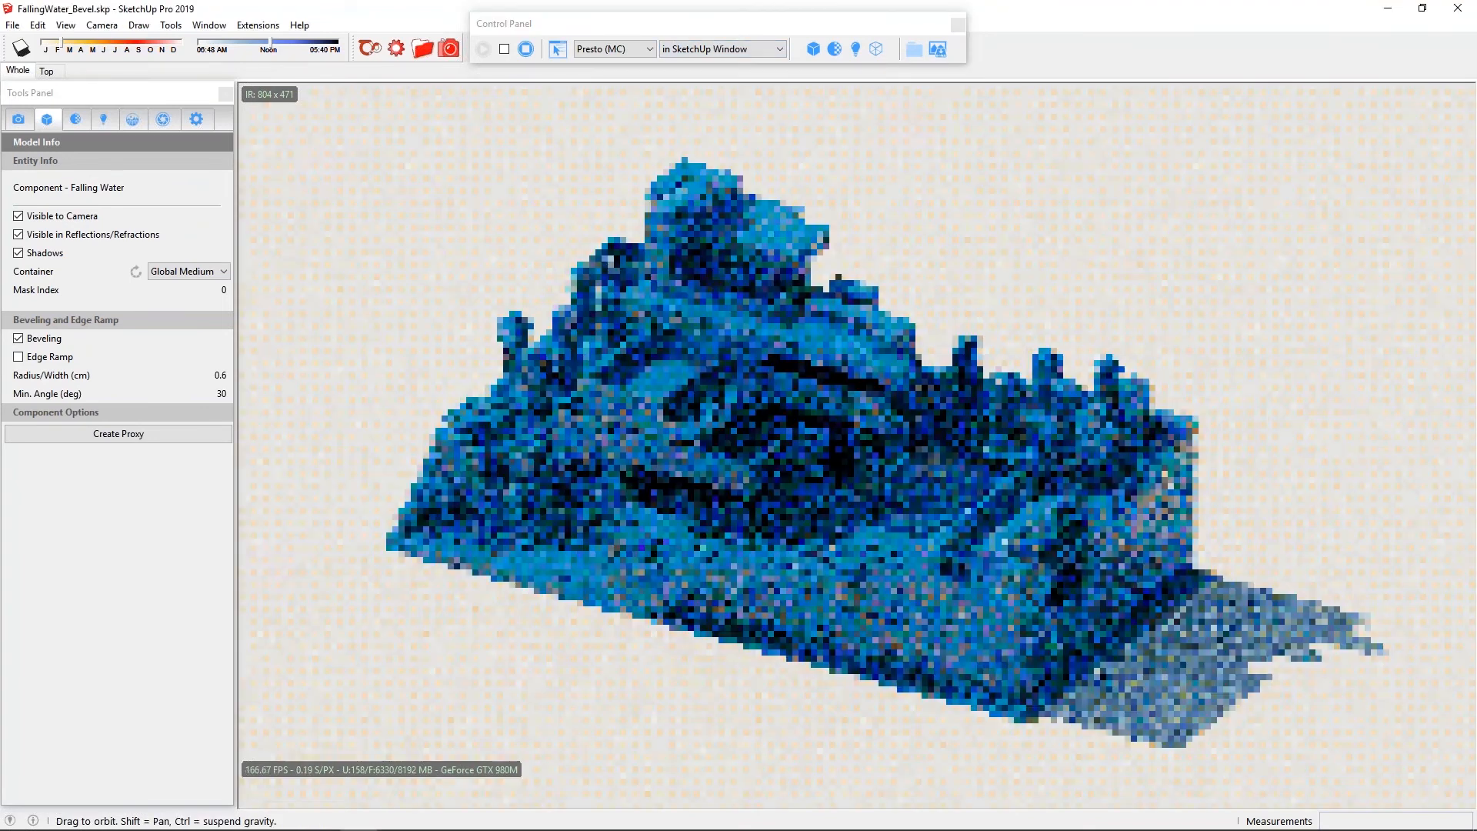
scroll(1210, 549, up, 5)
scroll(1158, 549, up, 1)
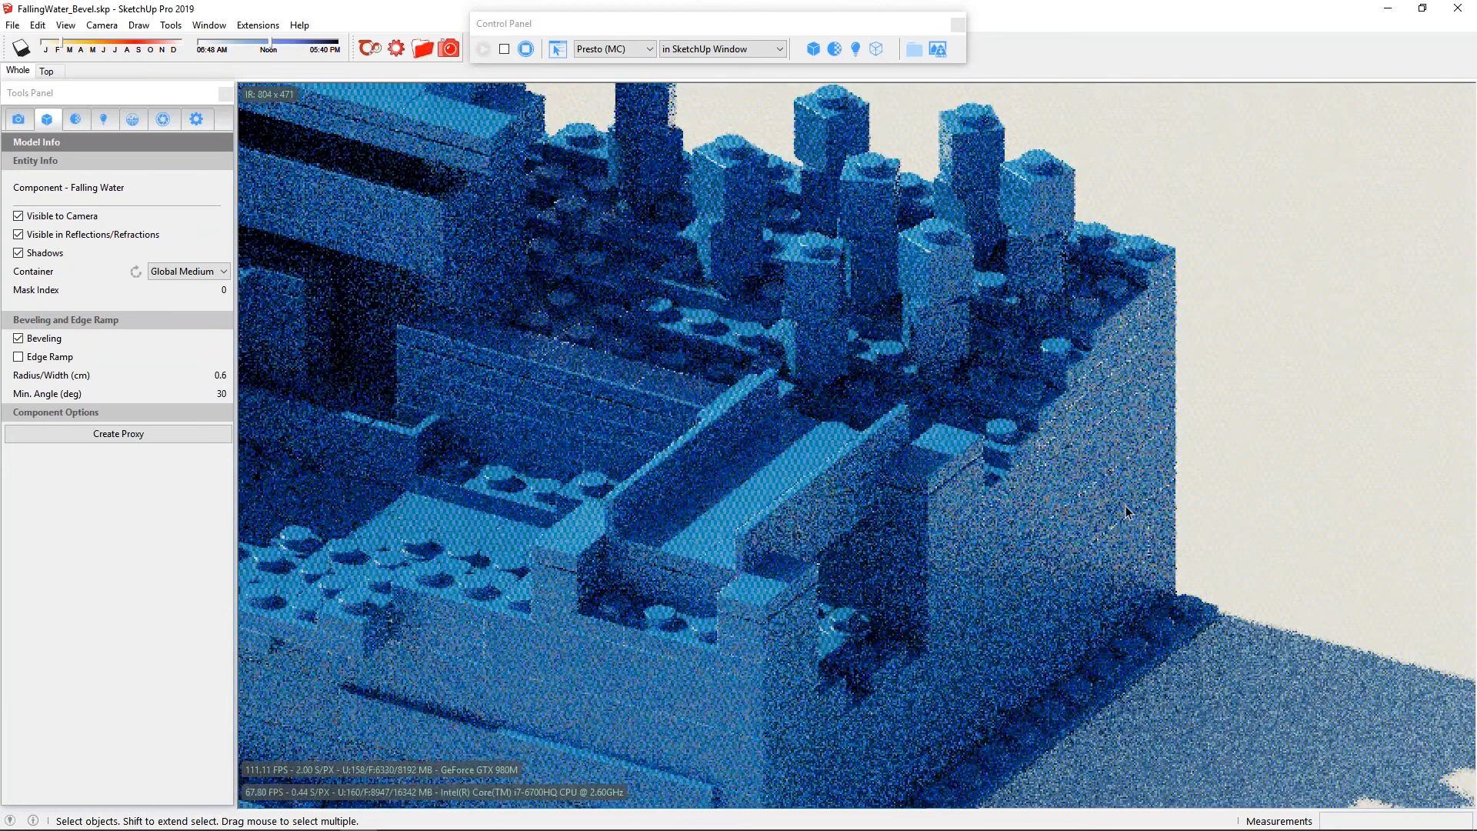
scroll(1085, 474, up, 1)
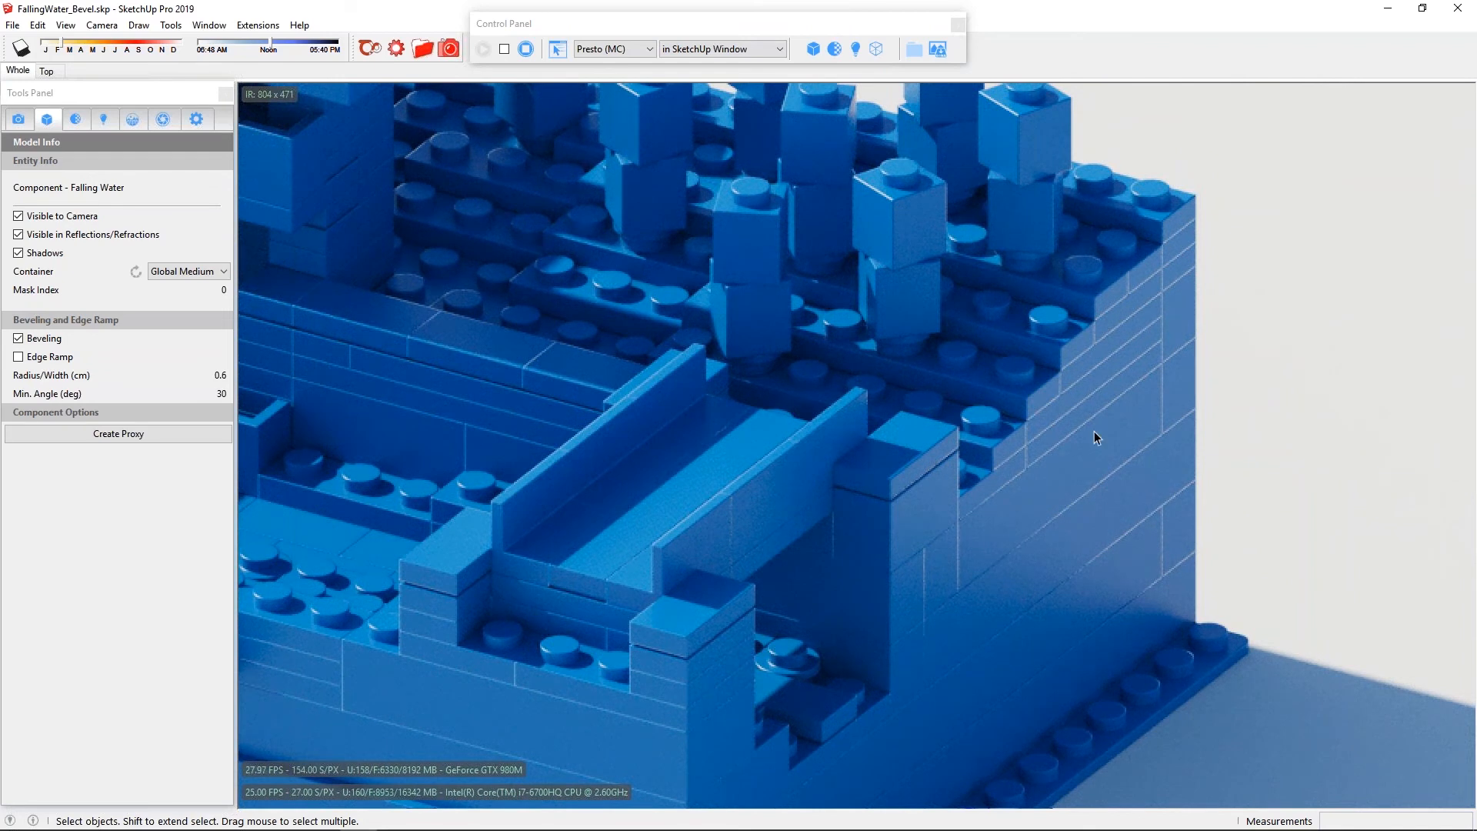
middle_drag(608, 612, 1334, 435)
scroll(1100, 492, up, 3)
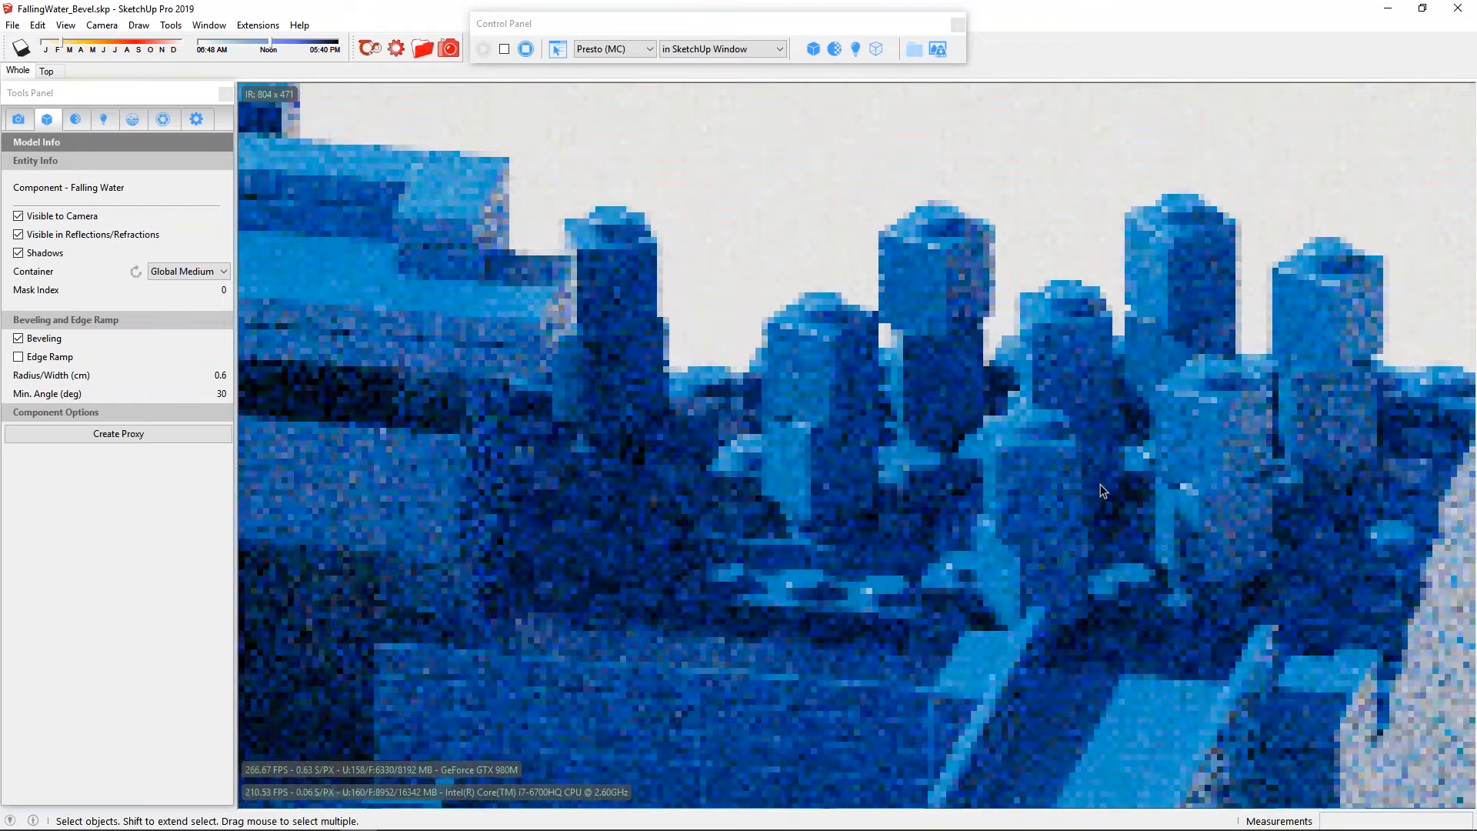
scroll(1104, 491, up, 1)
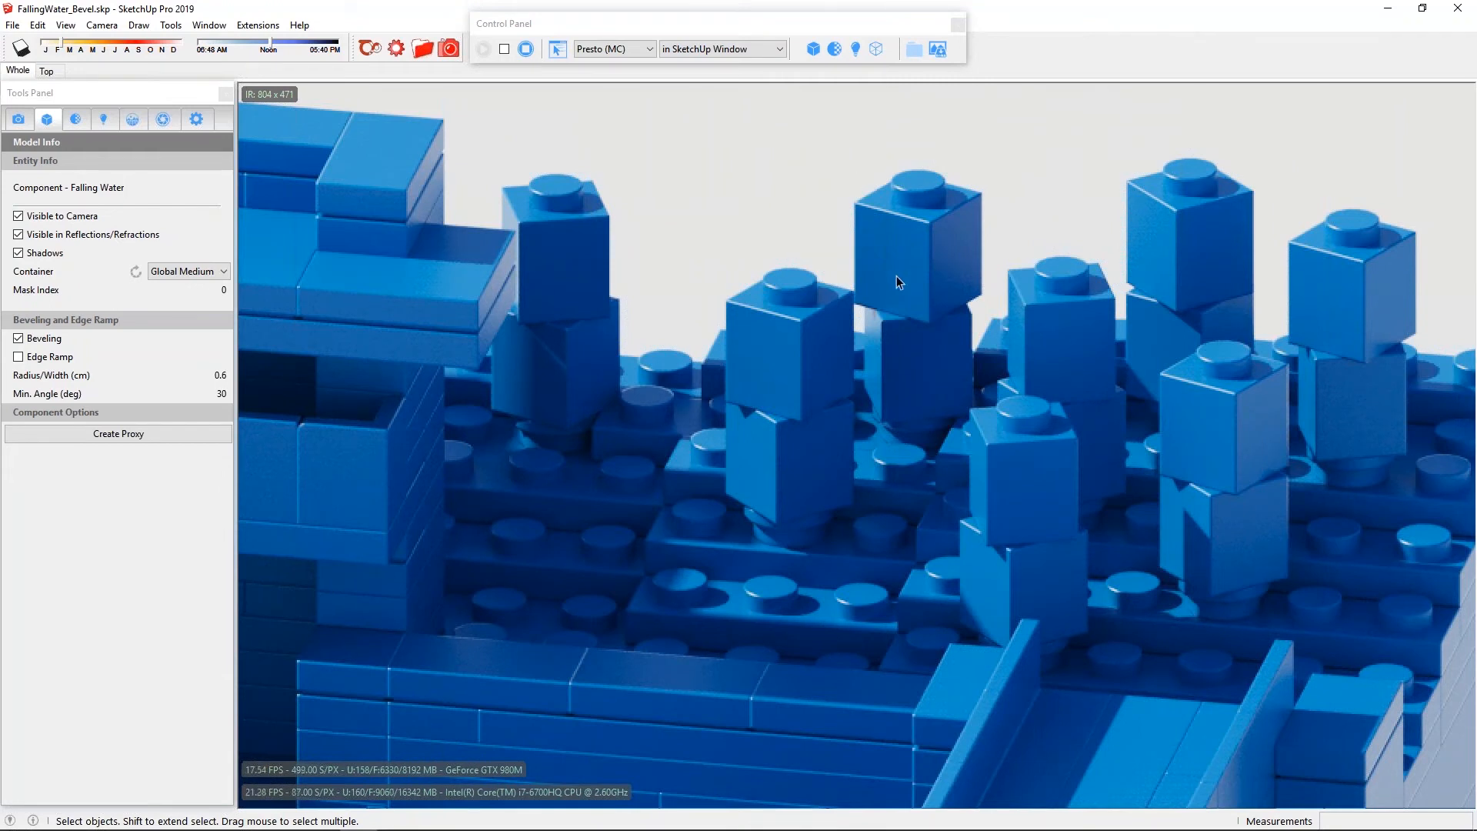
scroll(897, 277, down, 2)
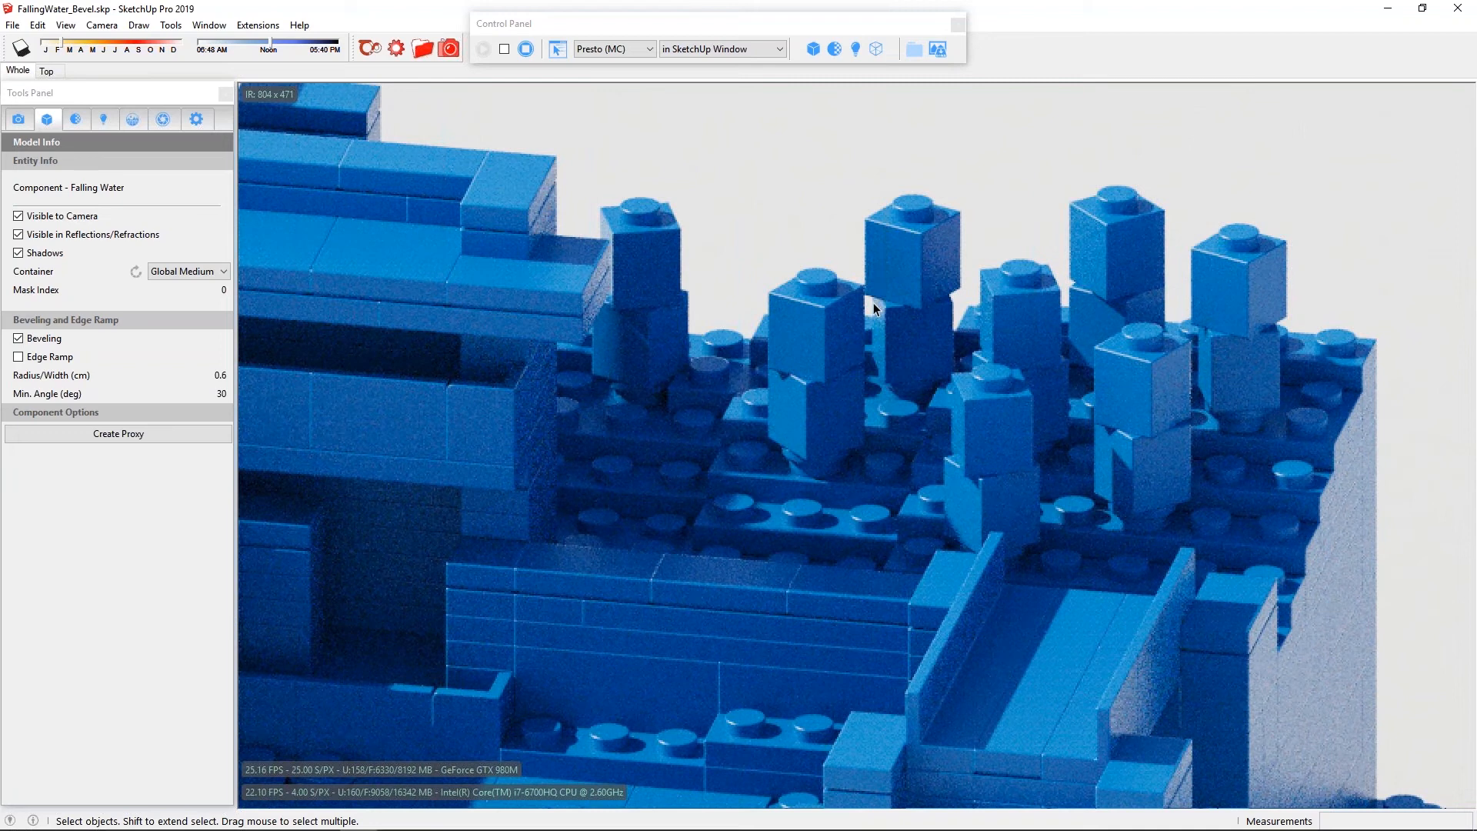
Examine the bevelled brick edges on the model's balconies and stepped corner up close, including from the Top scene.
scroll(512, 315, down, 2)
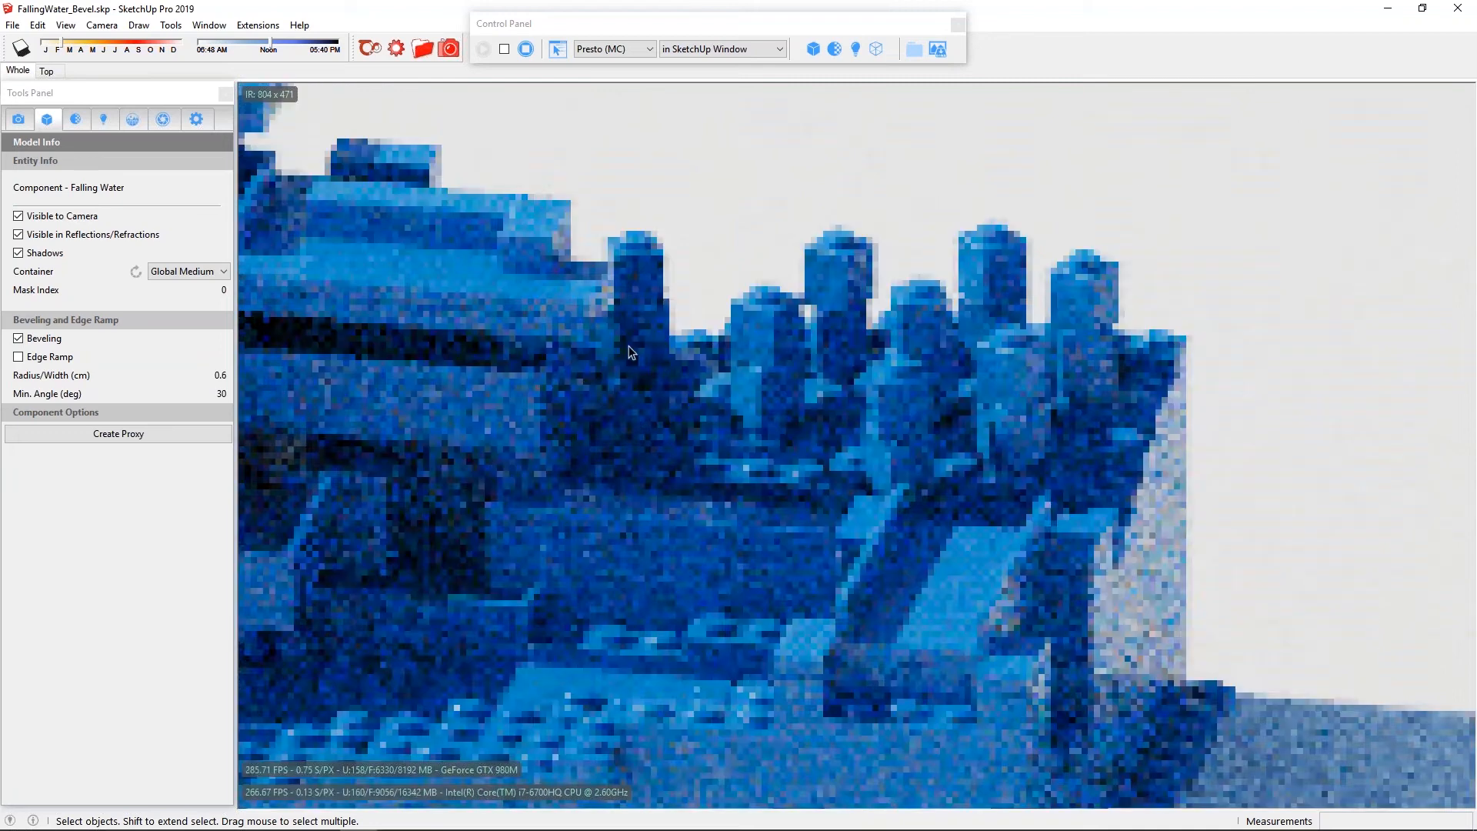
scroll(633, 373, down, 3)
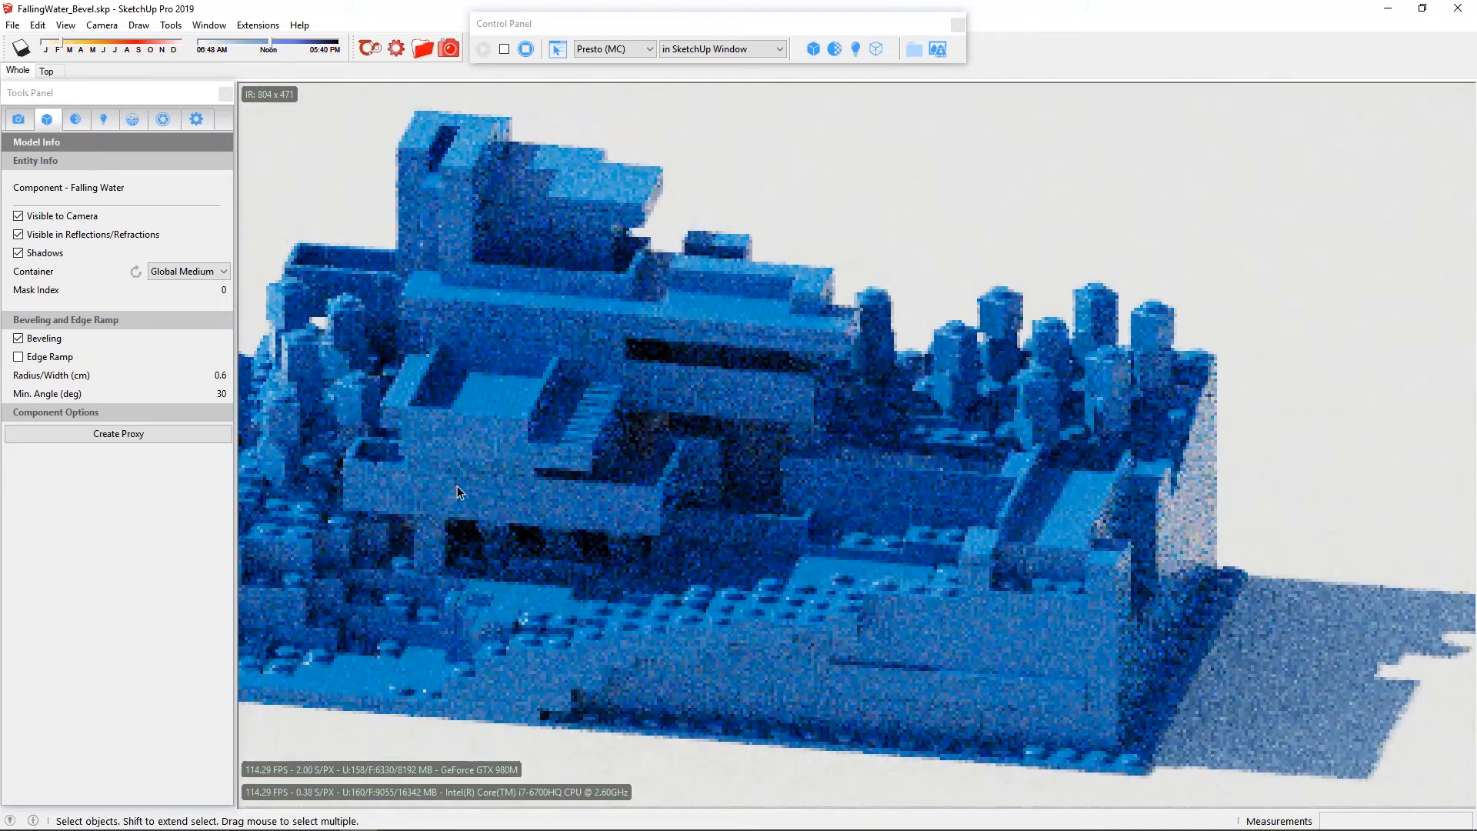
scroll(457, 486, up, 6)
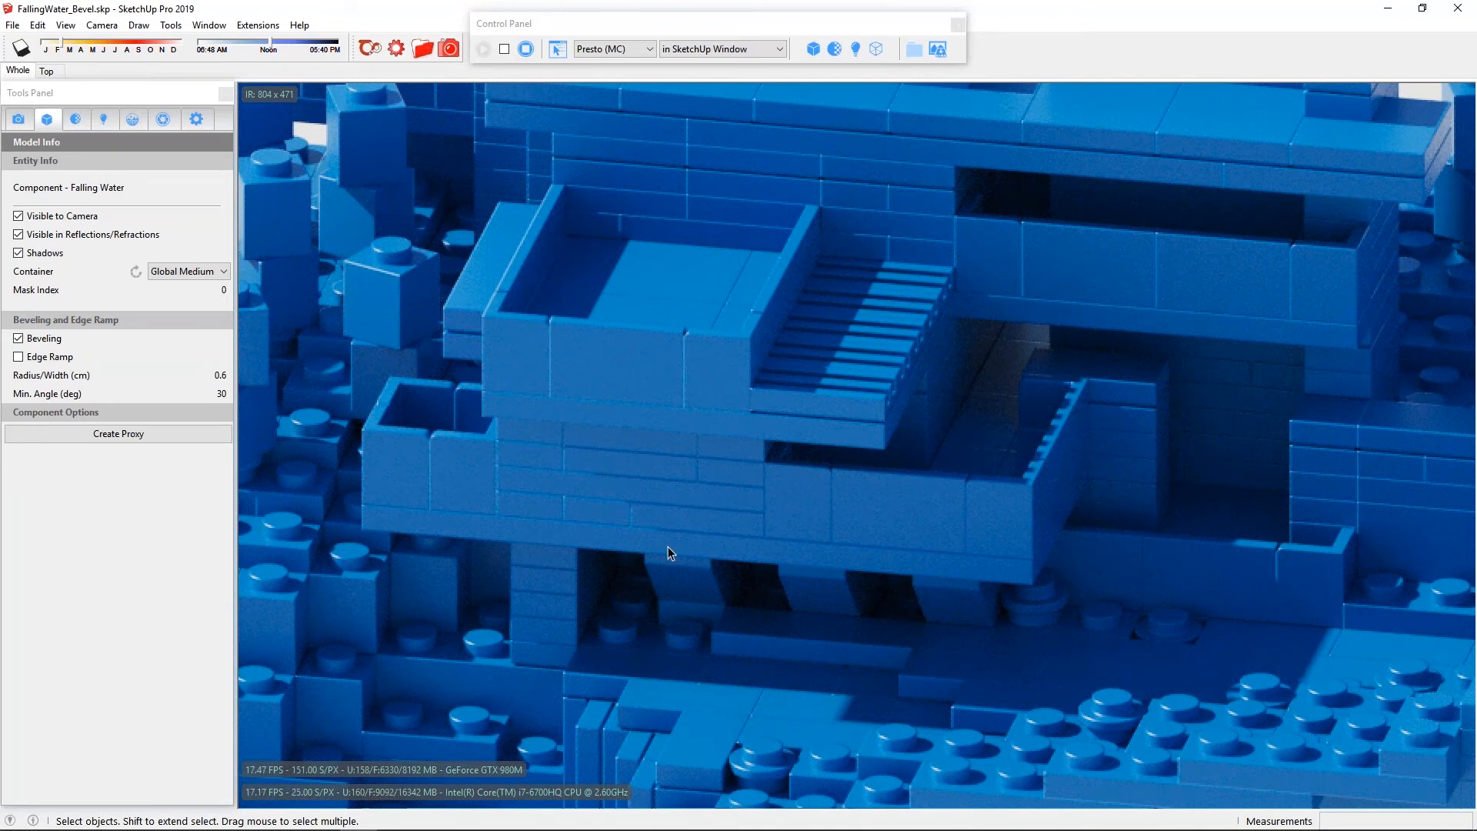
mouse_move(627, 473)
shift+middle_down()
mouse_move(561, 430)
mouse_move(913, 286)
mouse_move(969, 240)
shift+middle_up()
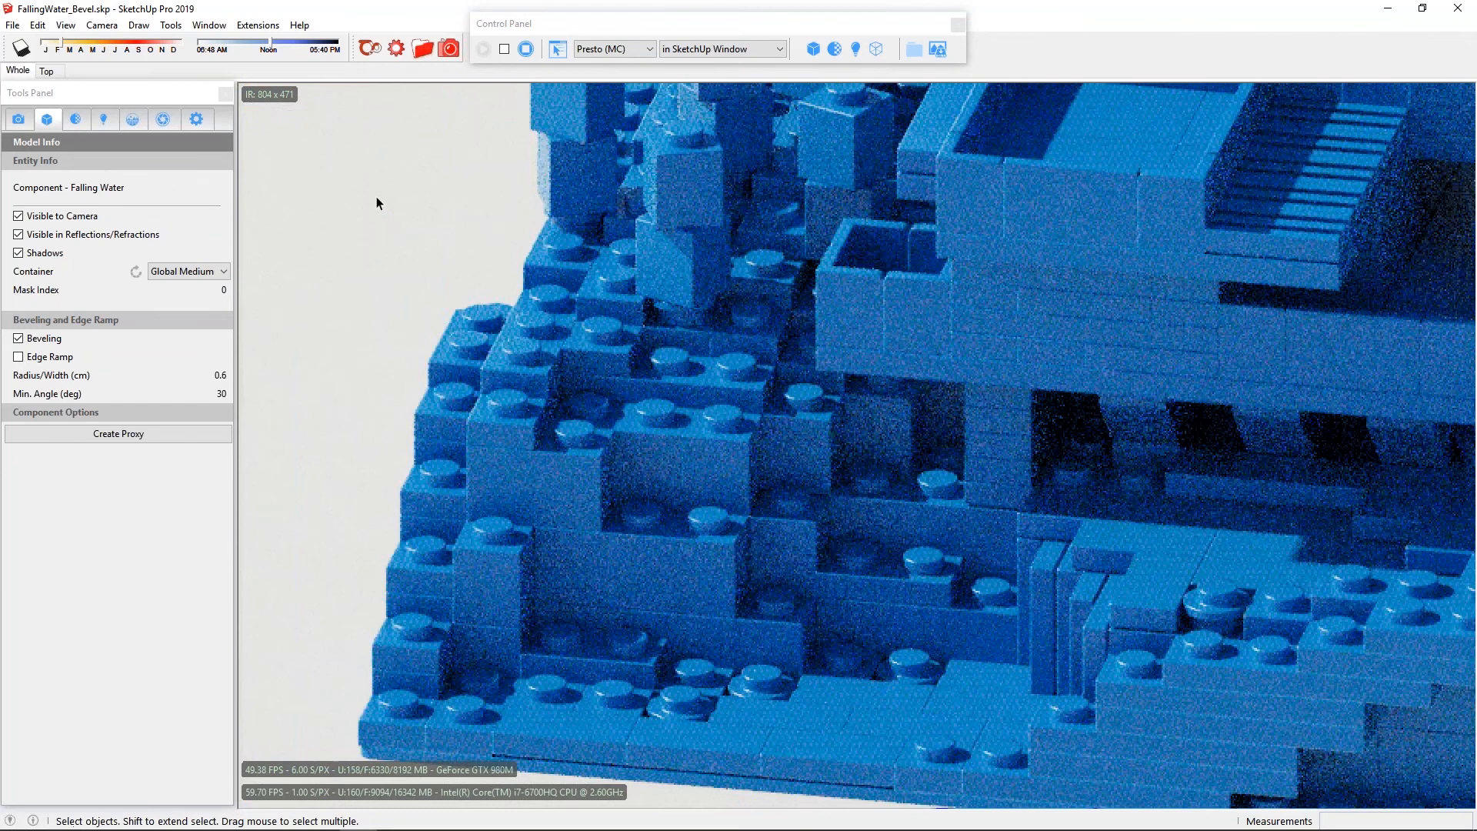
click(47, 71)
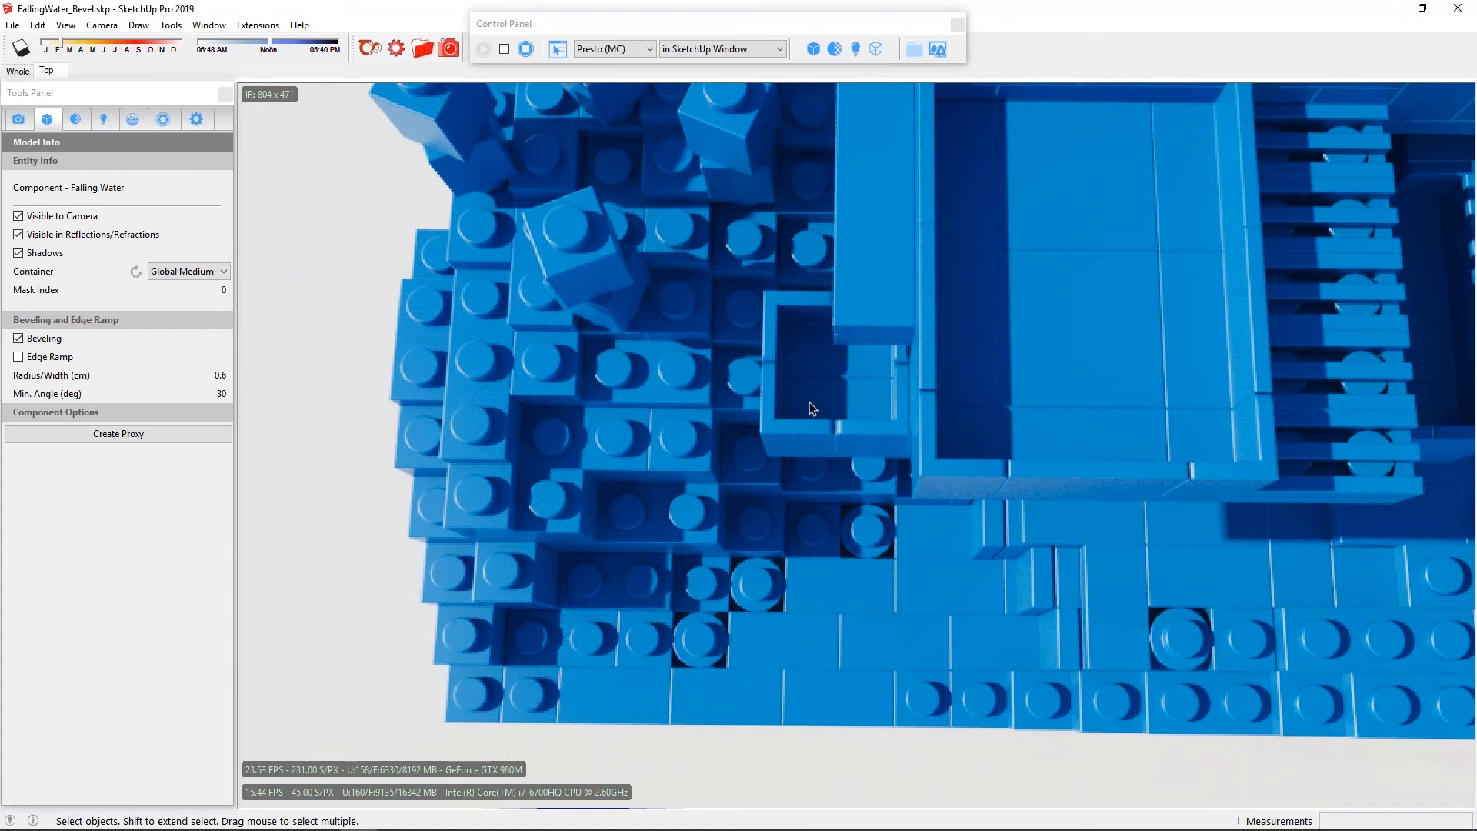
scroll(809, 402, down, 2)
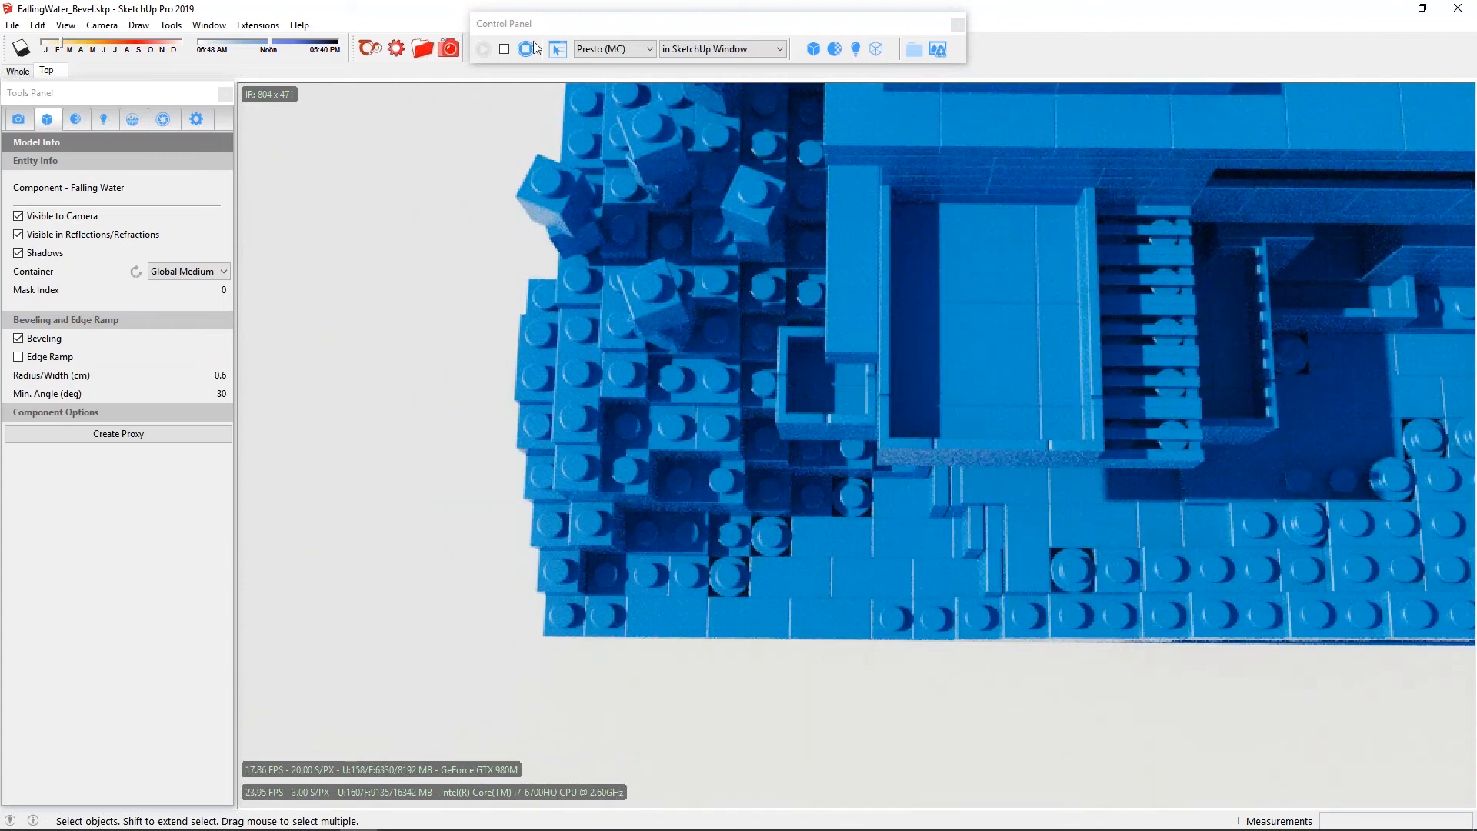
Stop the interactive render and open Triplanar_Mapping.skp, discarding the changes to the brick model.
click(530, 49)
click(13, 24)
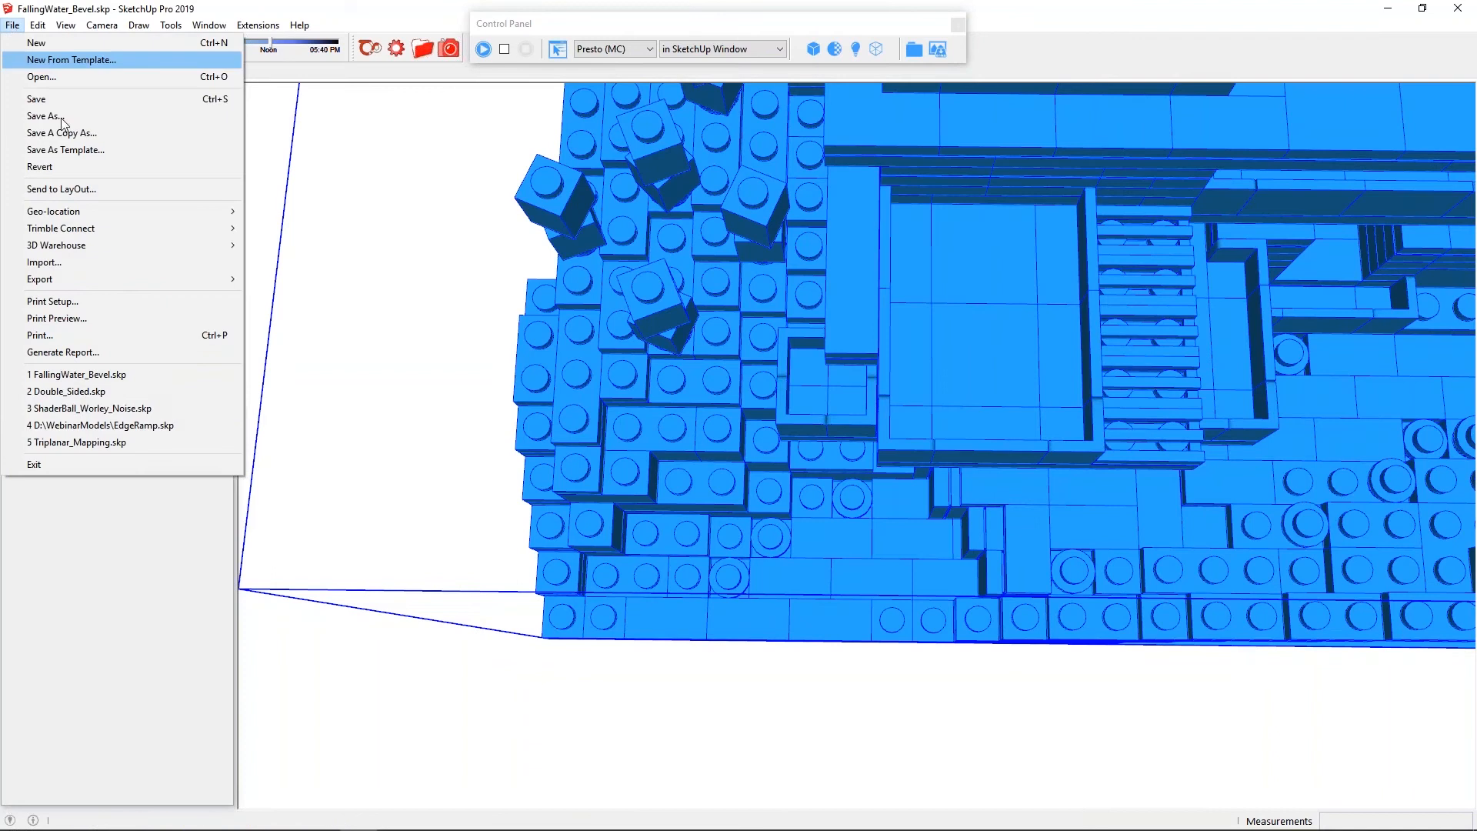
click(146, 440)
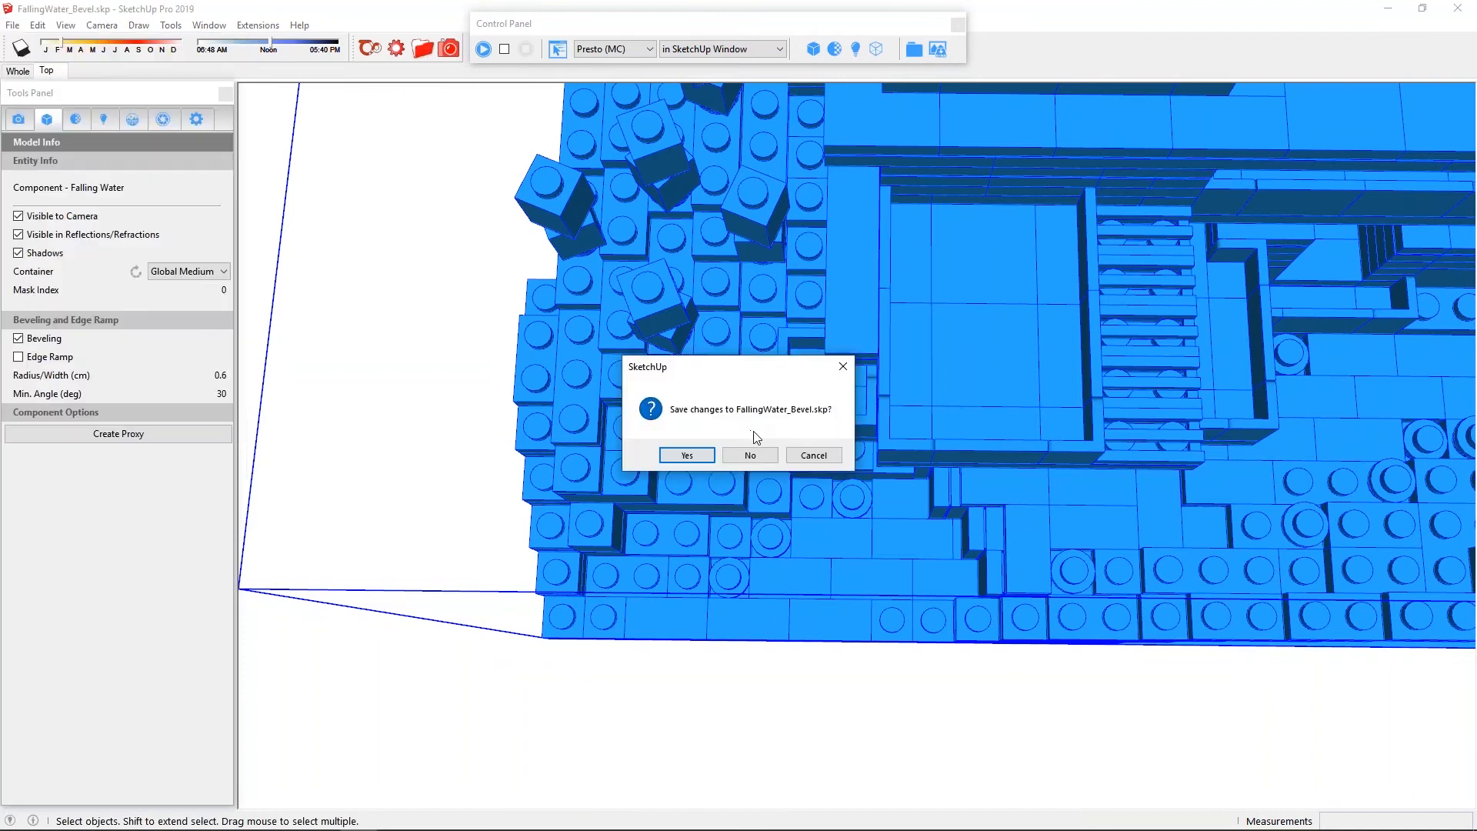
click(750, 456)
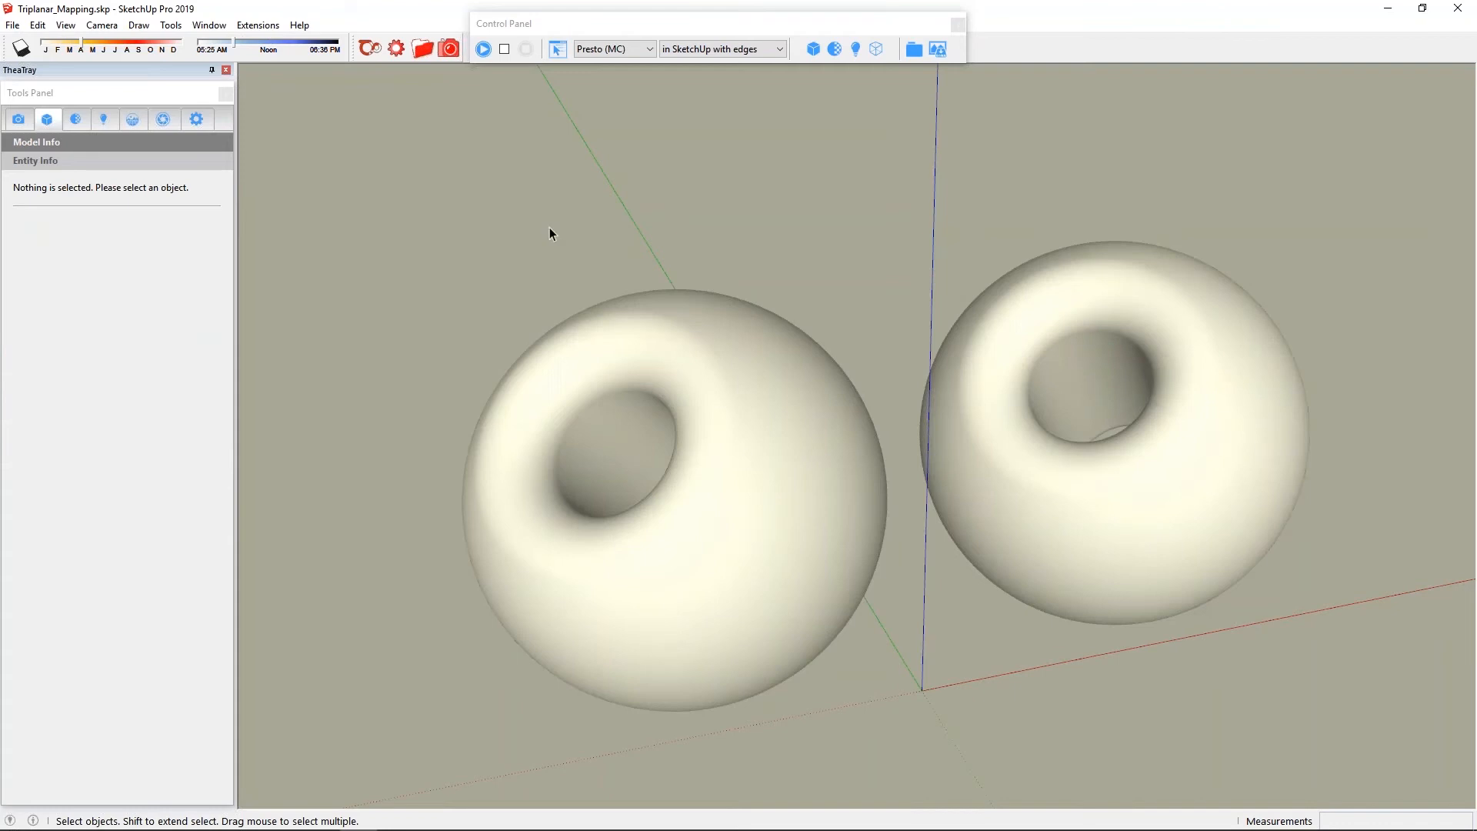
Start the interactive render and compare the tile texture mapping and its seams on the two hollow spheres up close.
click(484, 49)
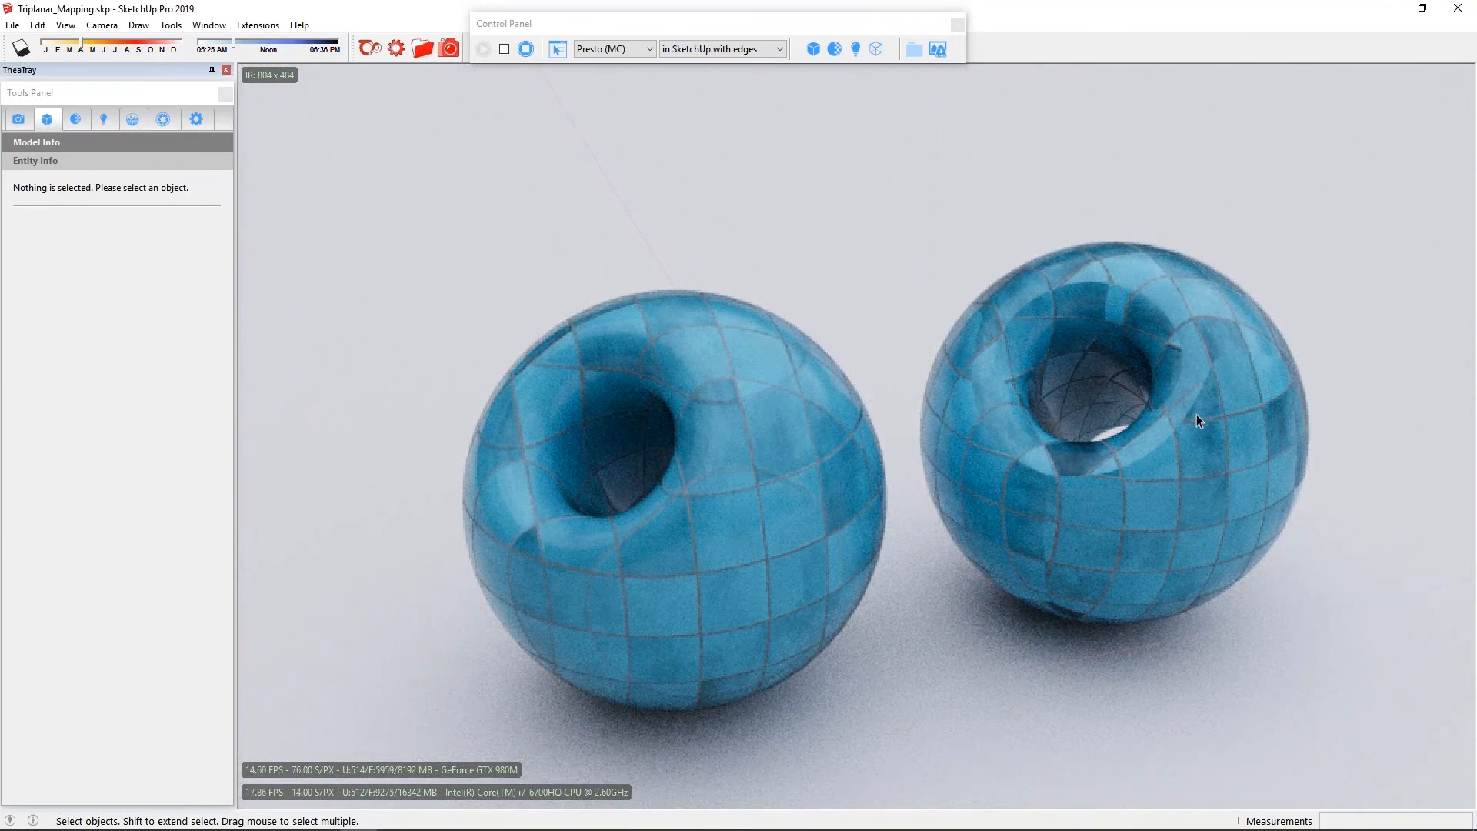
middle_drag(1194, 413, 1108, 398)
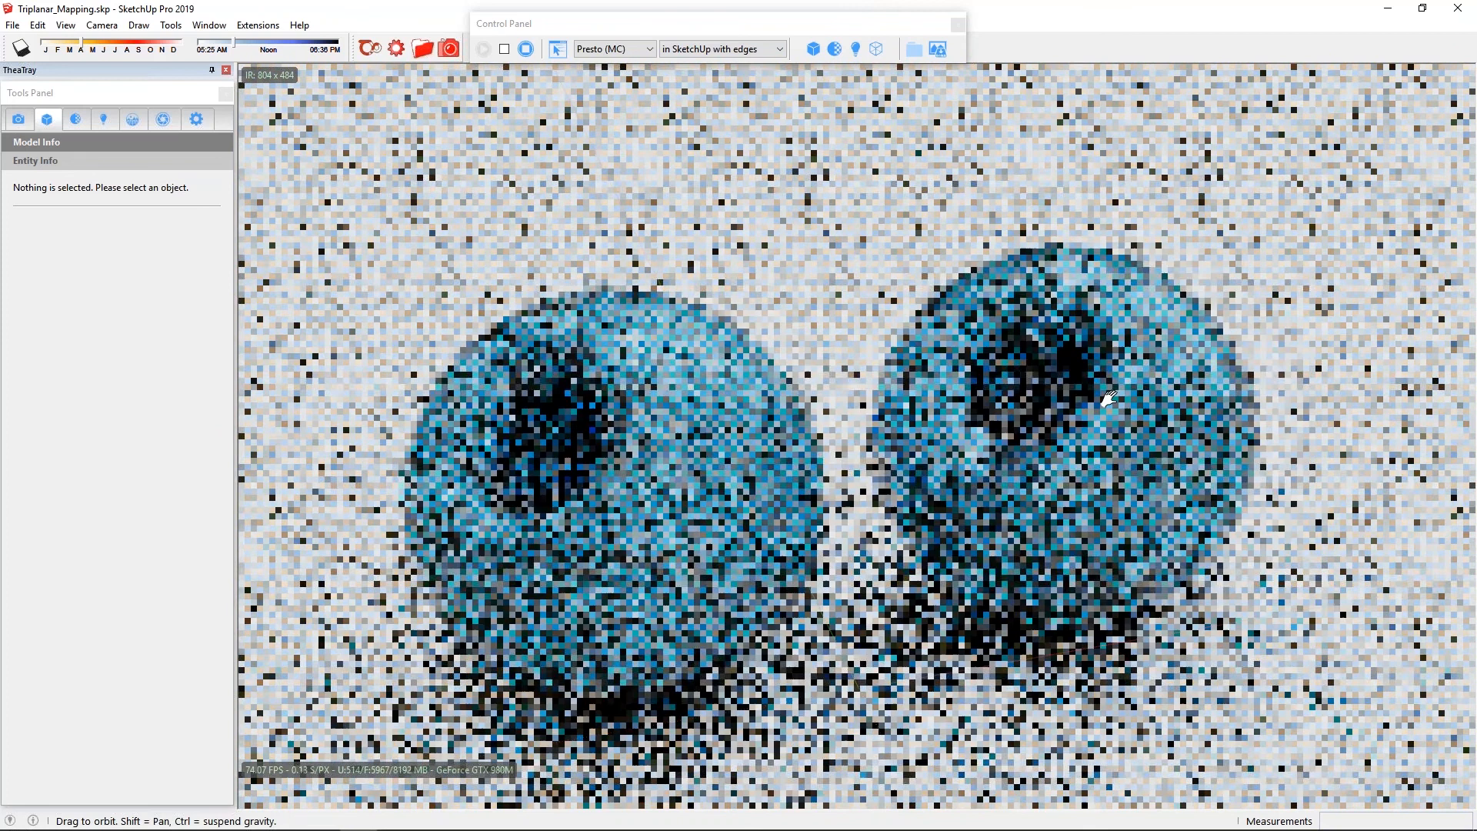
scroll(1099, 431, up, 3)
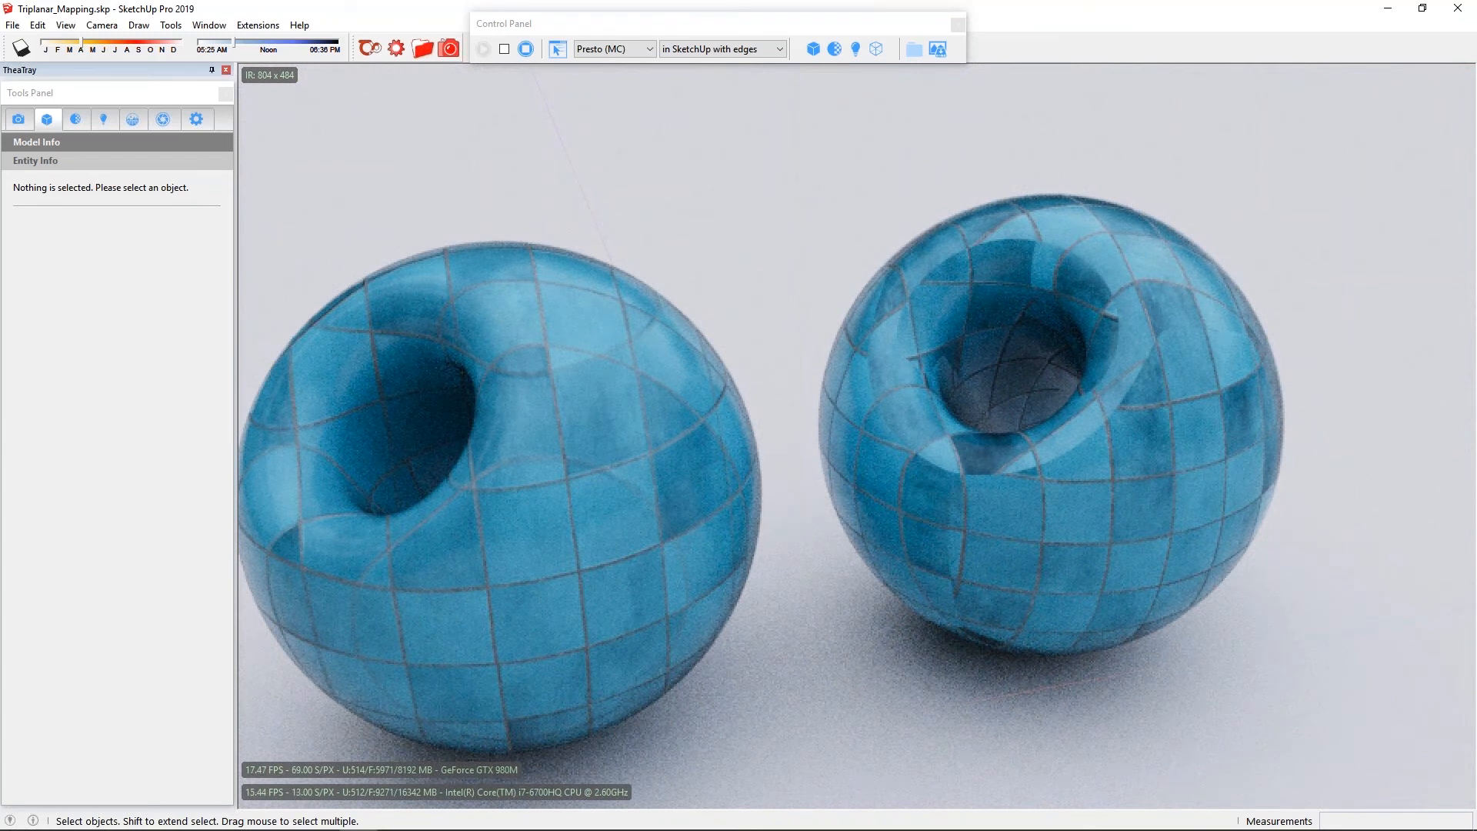
shift+middle_drag(301, 306, 509, 404)
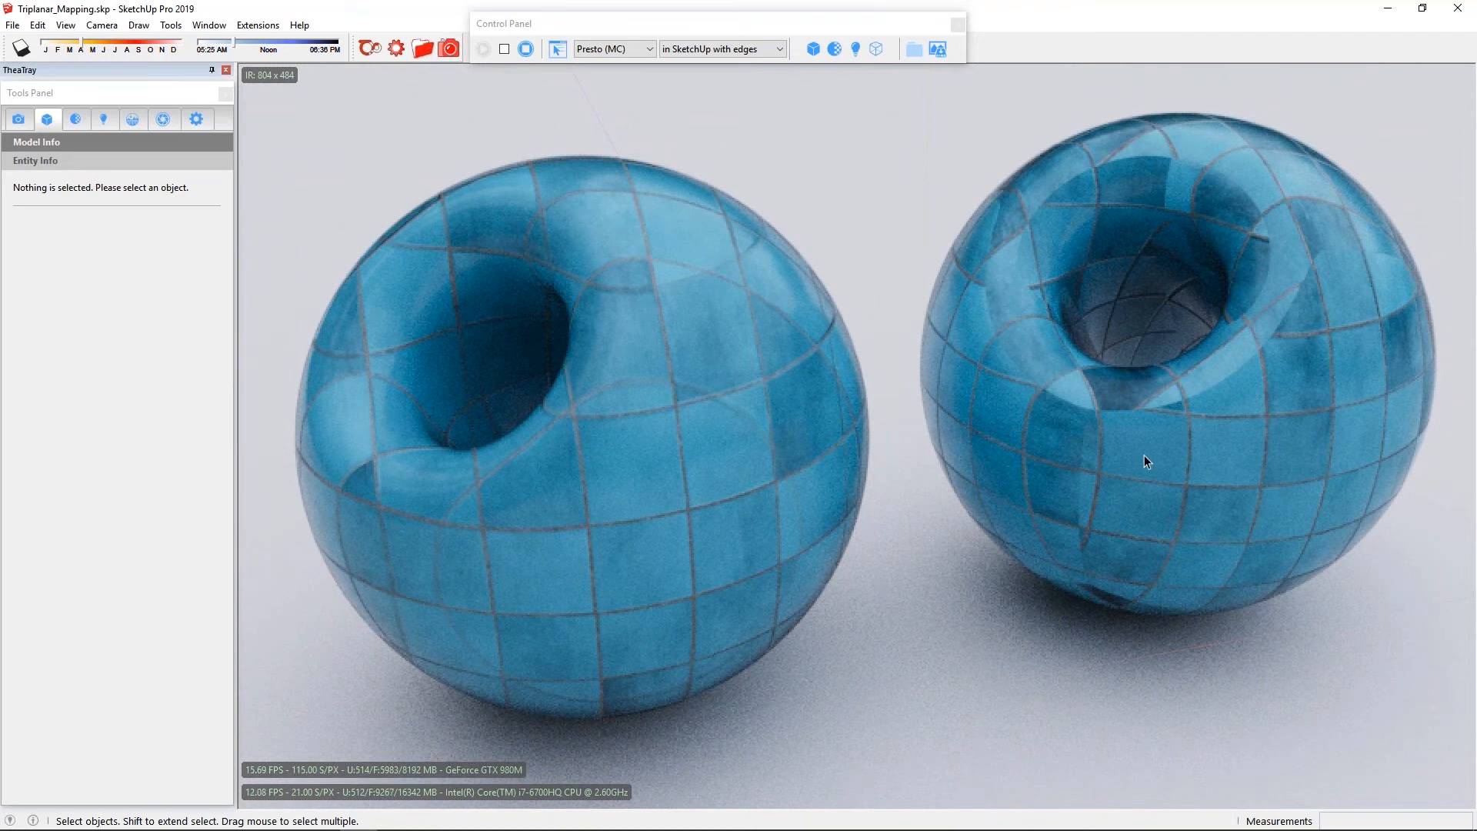
scroll(1117, 434, up, 3)
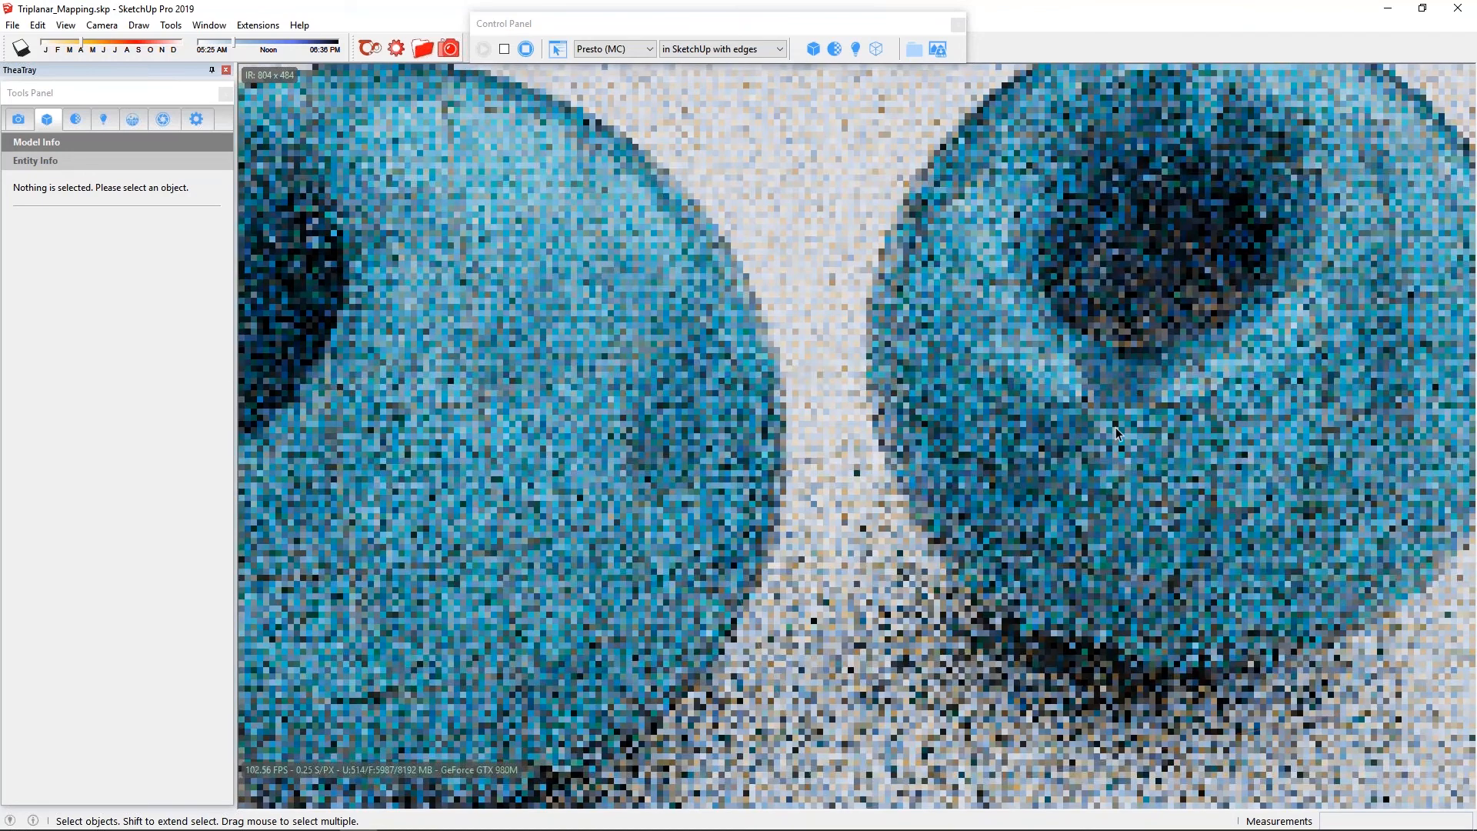
scroll(1117, 433, up, 3)
scroll(1117, 433, down, 1)
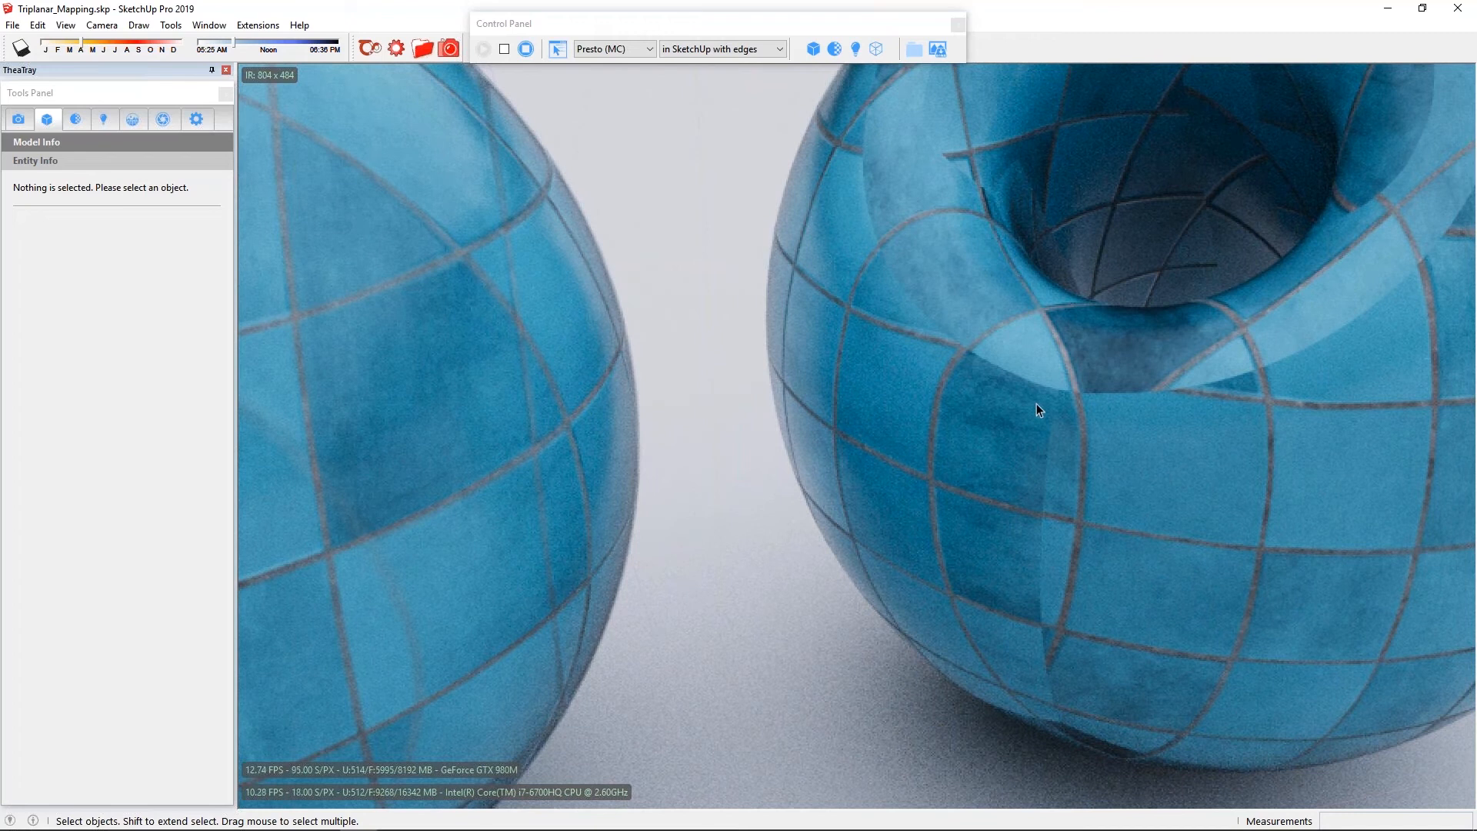
middle_drag(995, 322, 1044, 465)
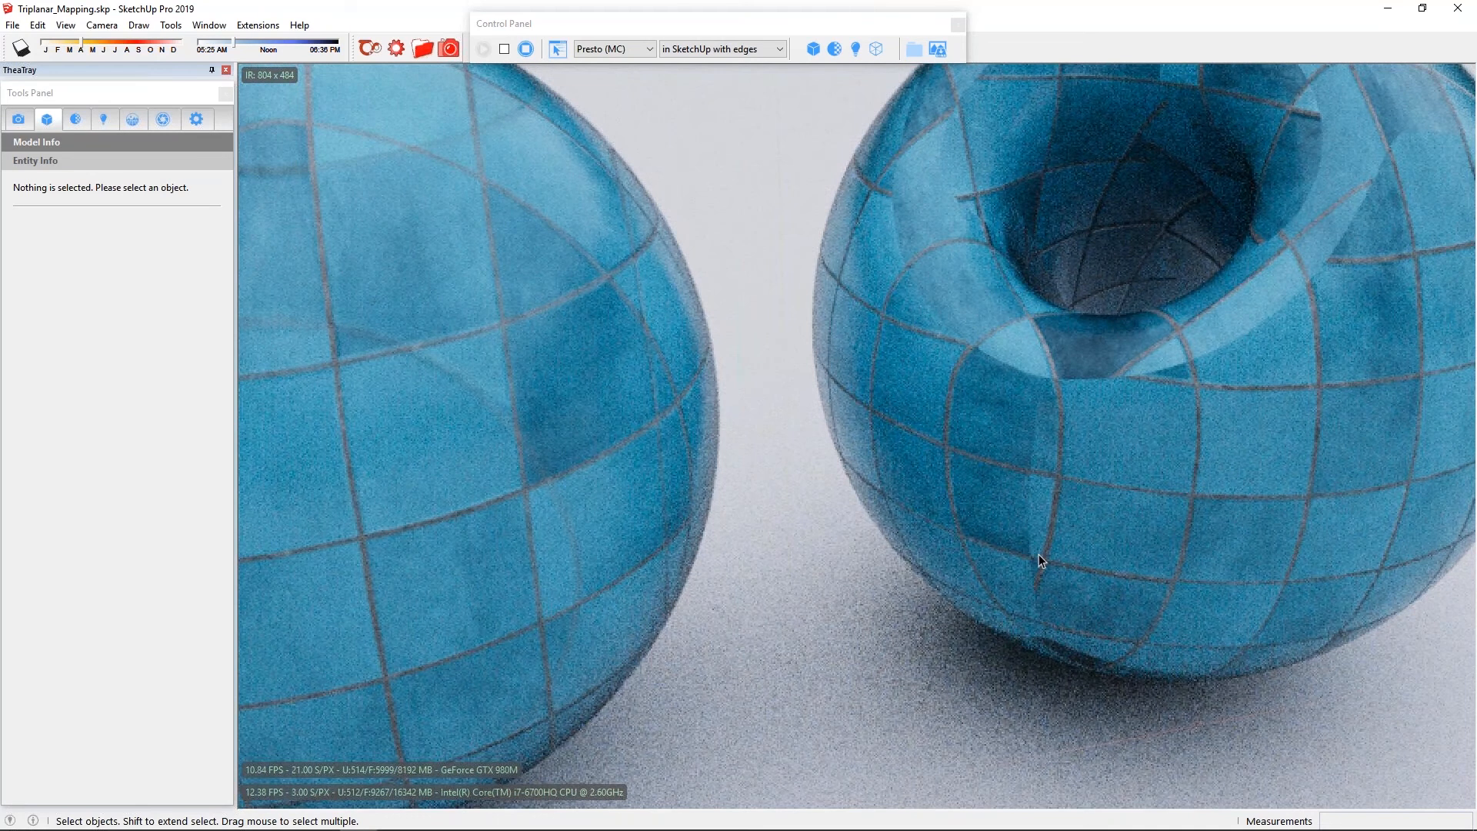
middle_drag(1235, 311, 1154, 361)
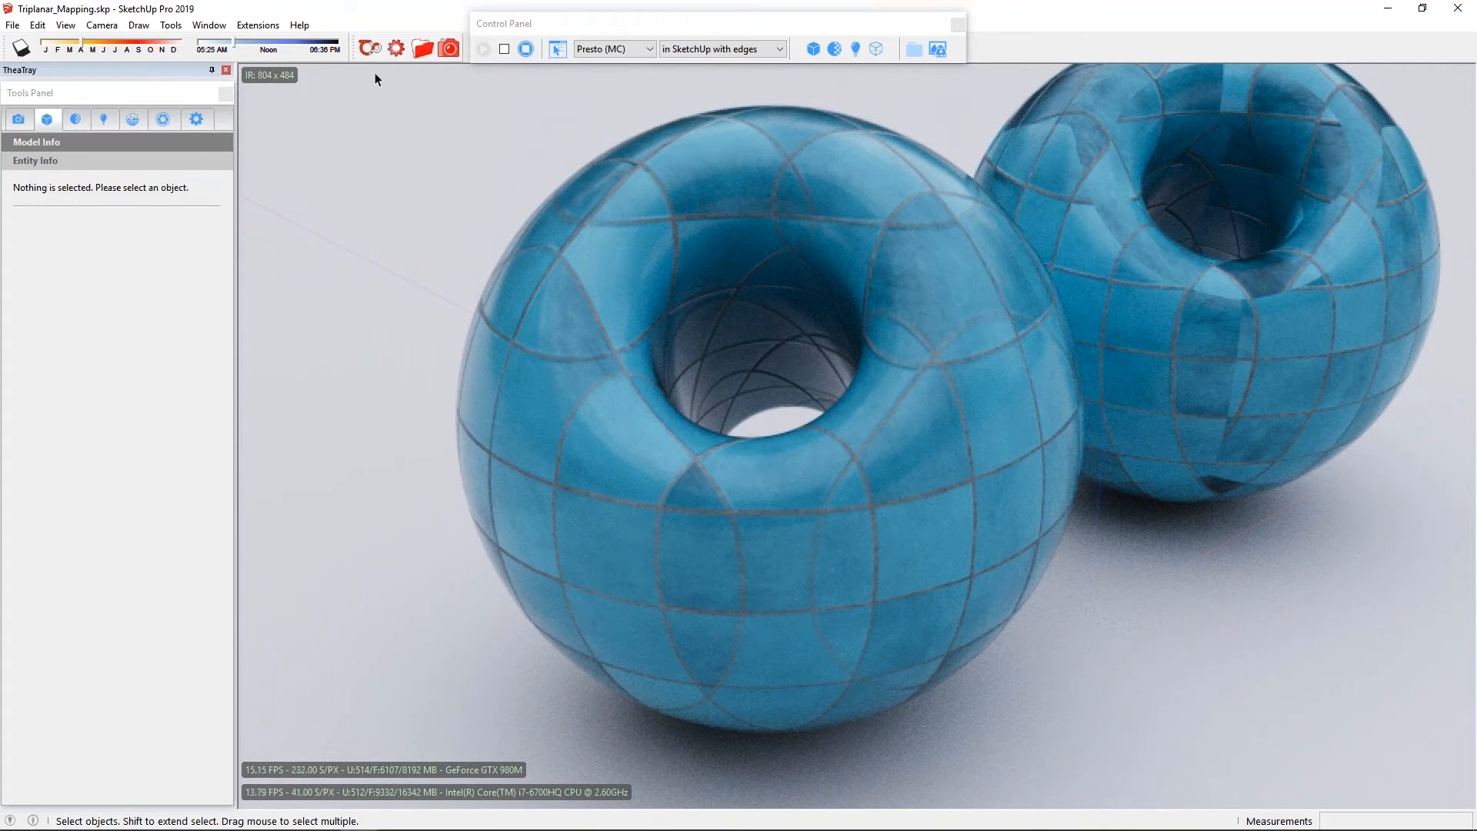
Pick both spheres' materials and compare the projection settings of their diffuse textures.
click(369, 49)
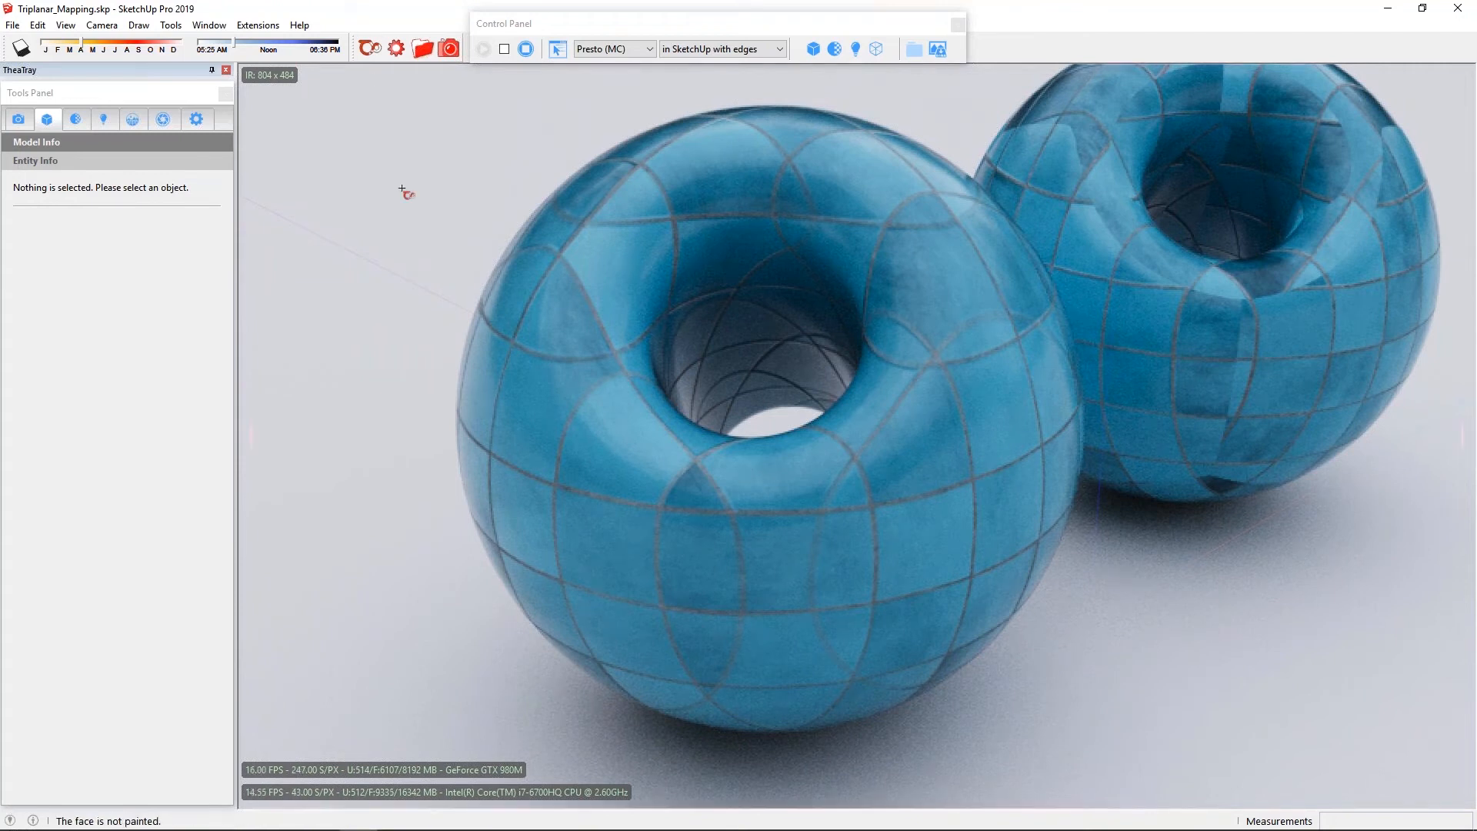
click(606, 330)
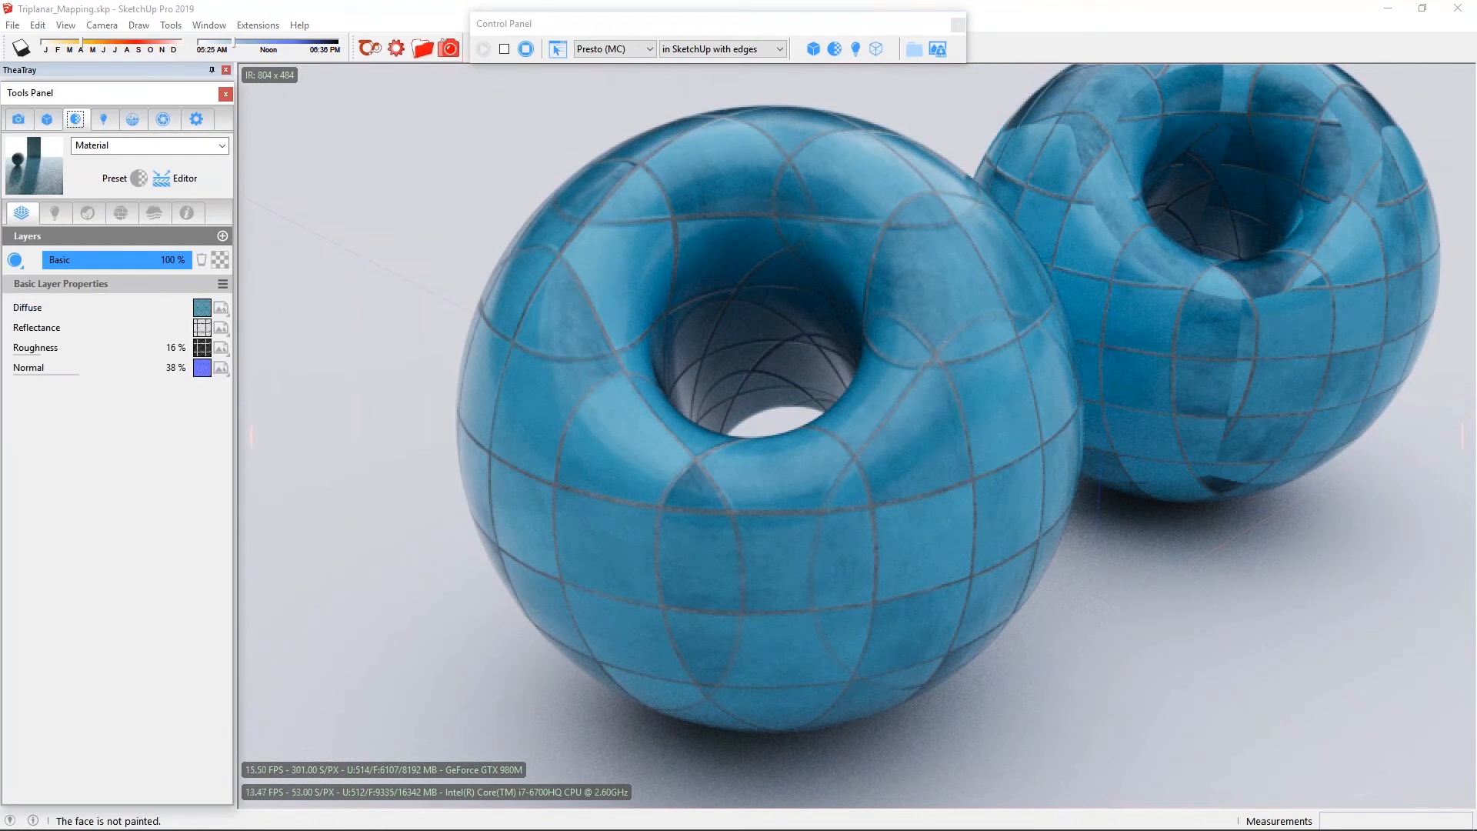
click(205, 309)
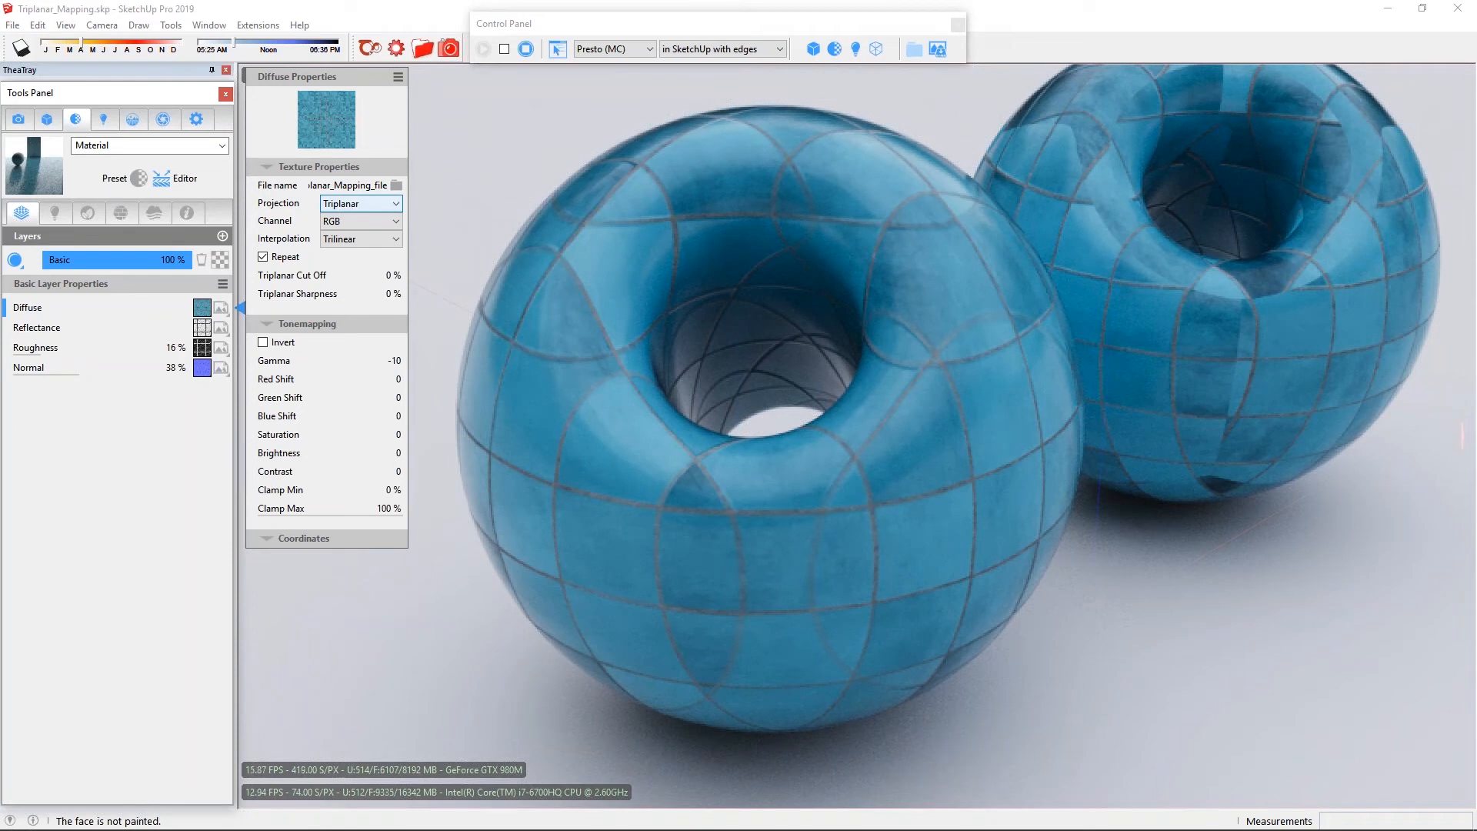
click(1121, 247)
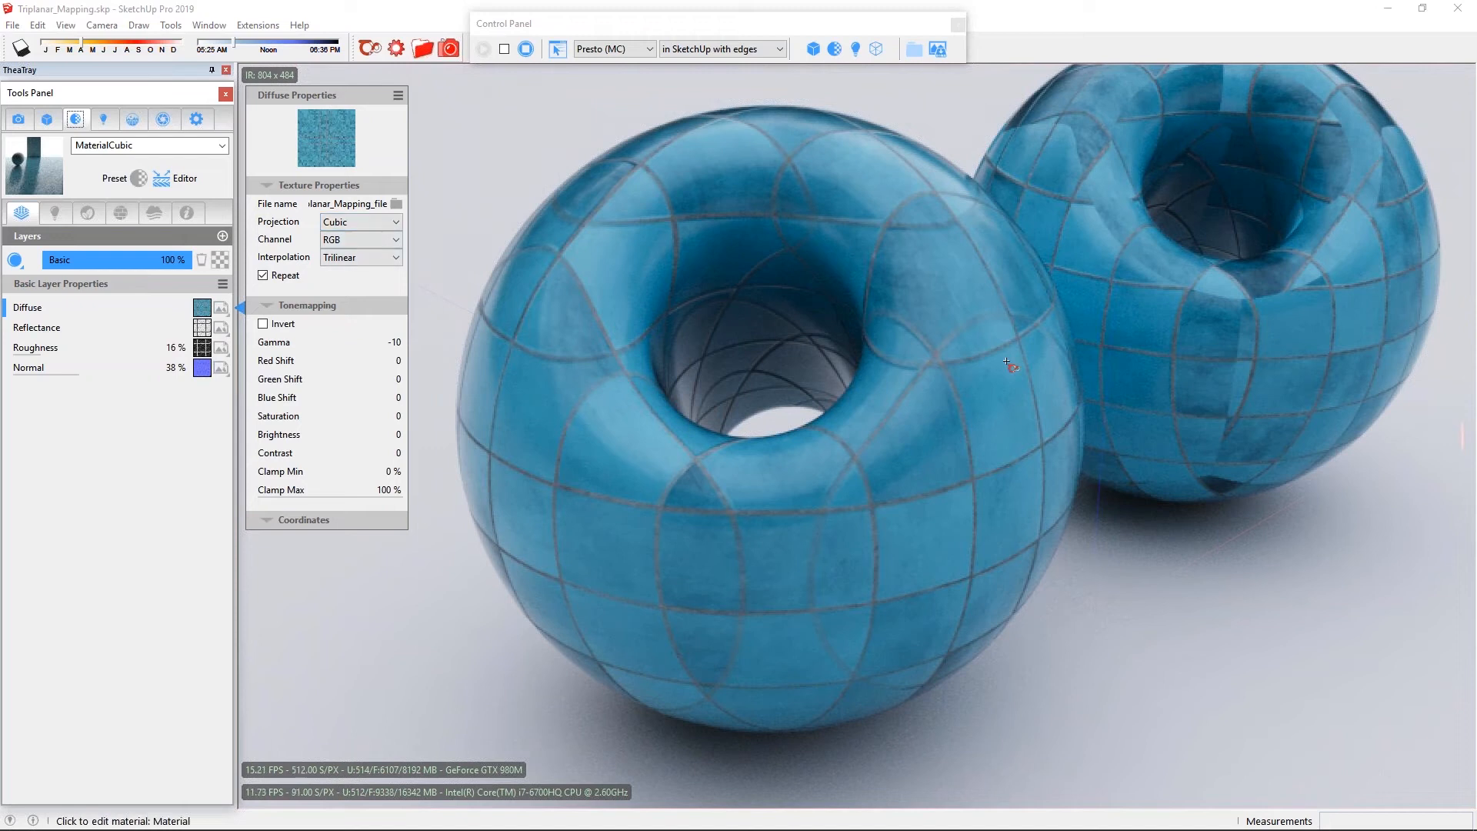
scroll(1000, 369, down, 1)
scroll(989, 389, down, 1)
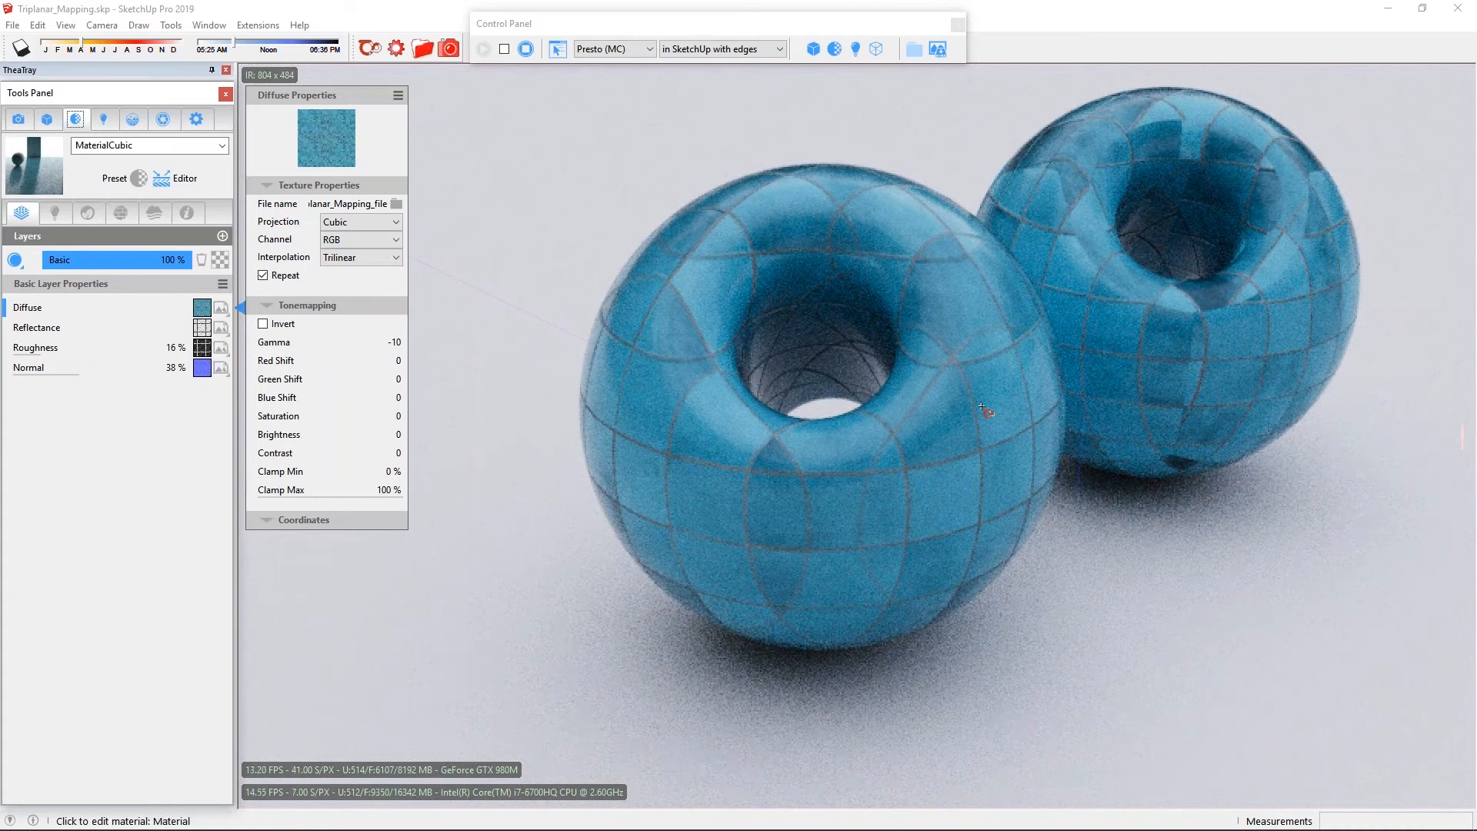
click(987, 410)
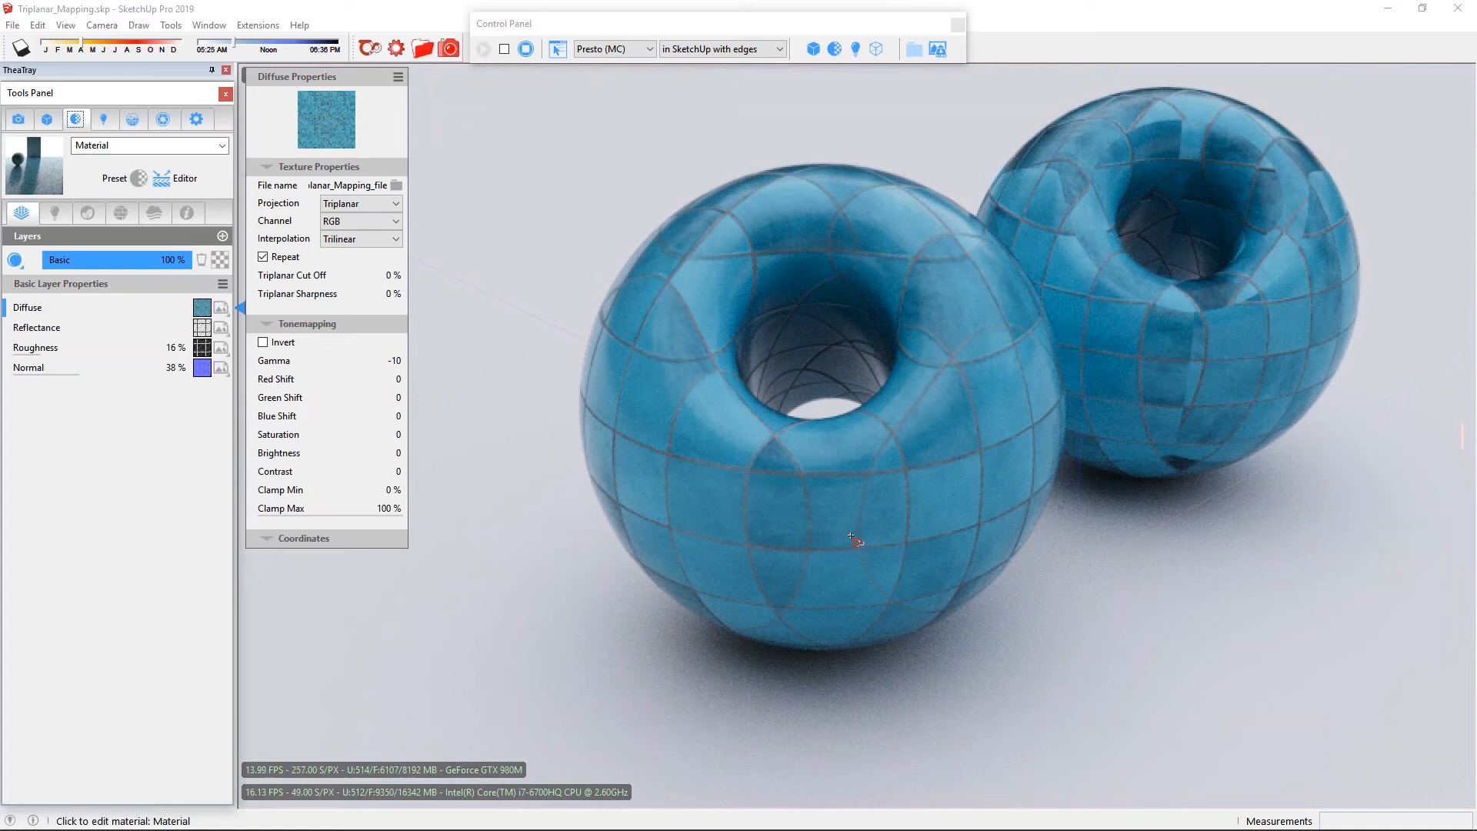
Try Triplanar Cut Off at 100% and Triplanar Sharpness at 100% on the front sphere's diffuse texture.
middle_drag(851, 536, 819, 484)
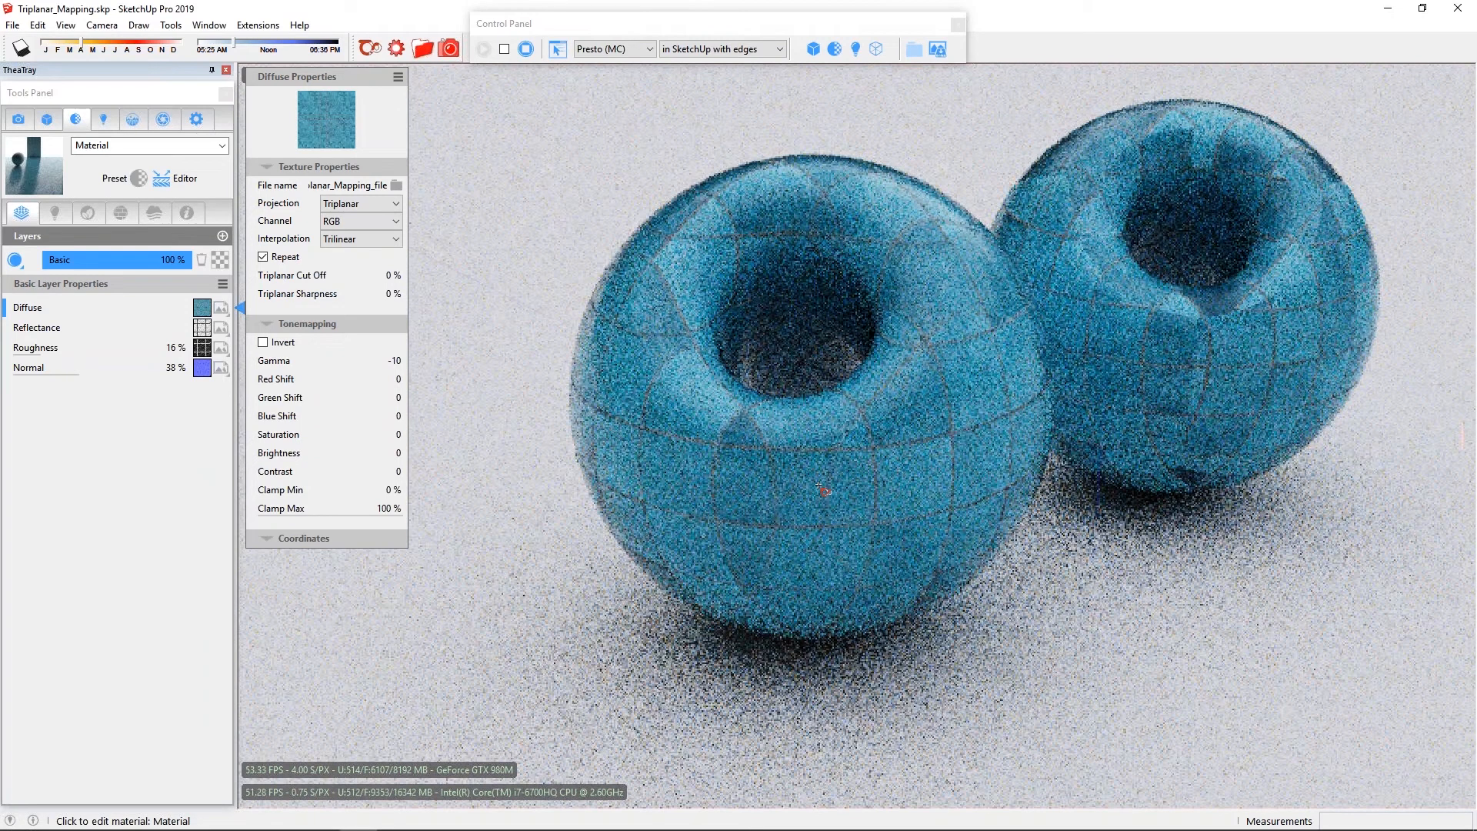
scroll(820, 486, up, 4)
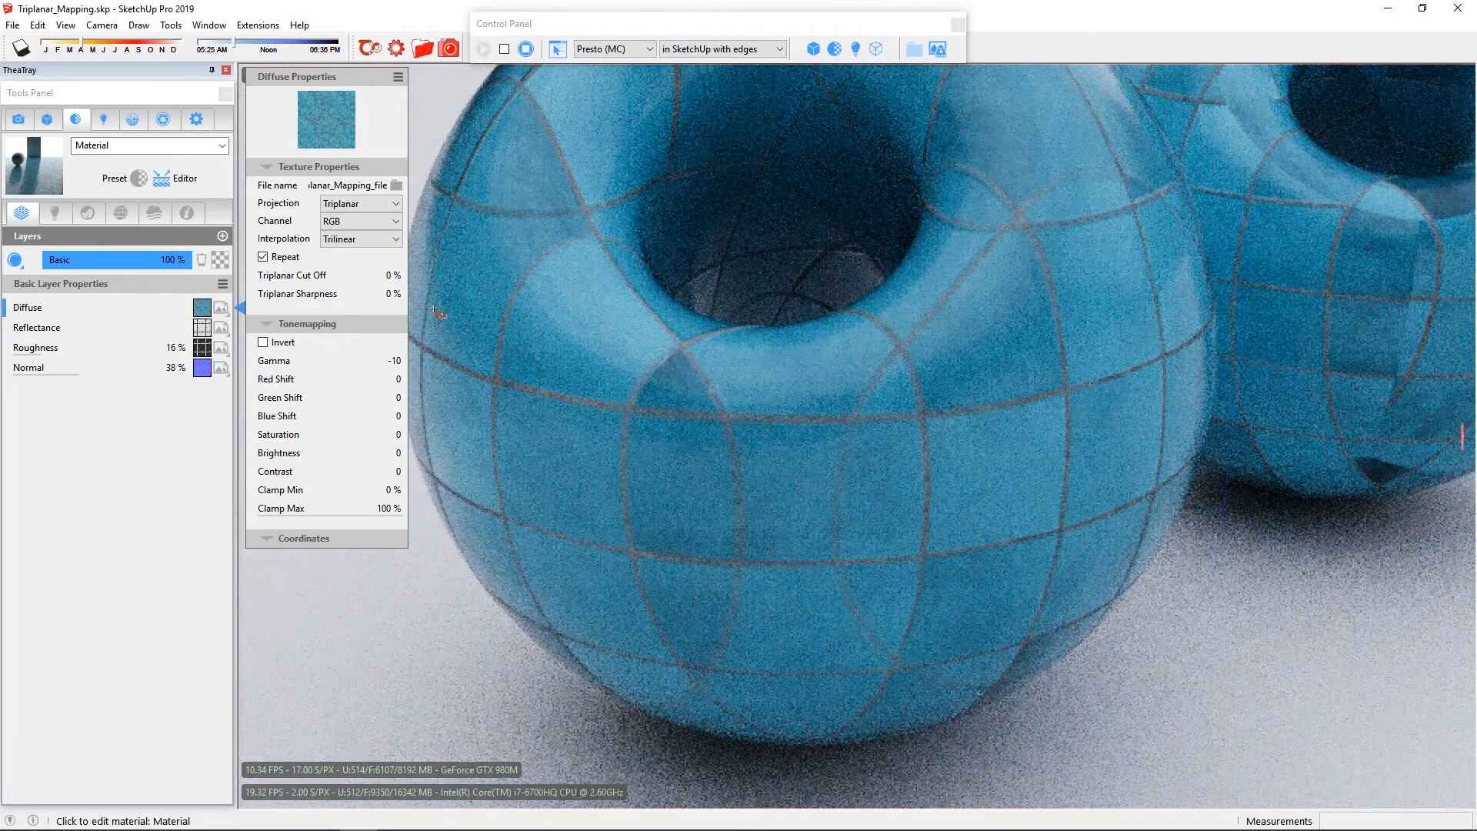
drag(290, 274, 412, 284)
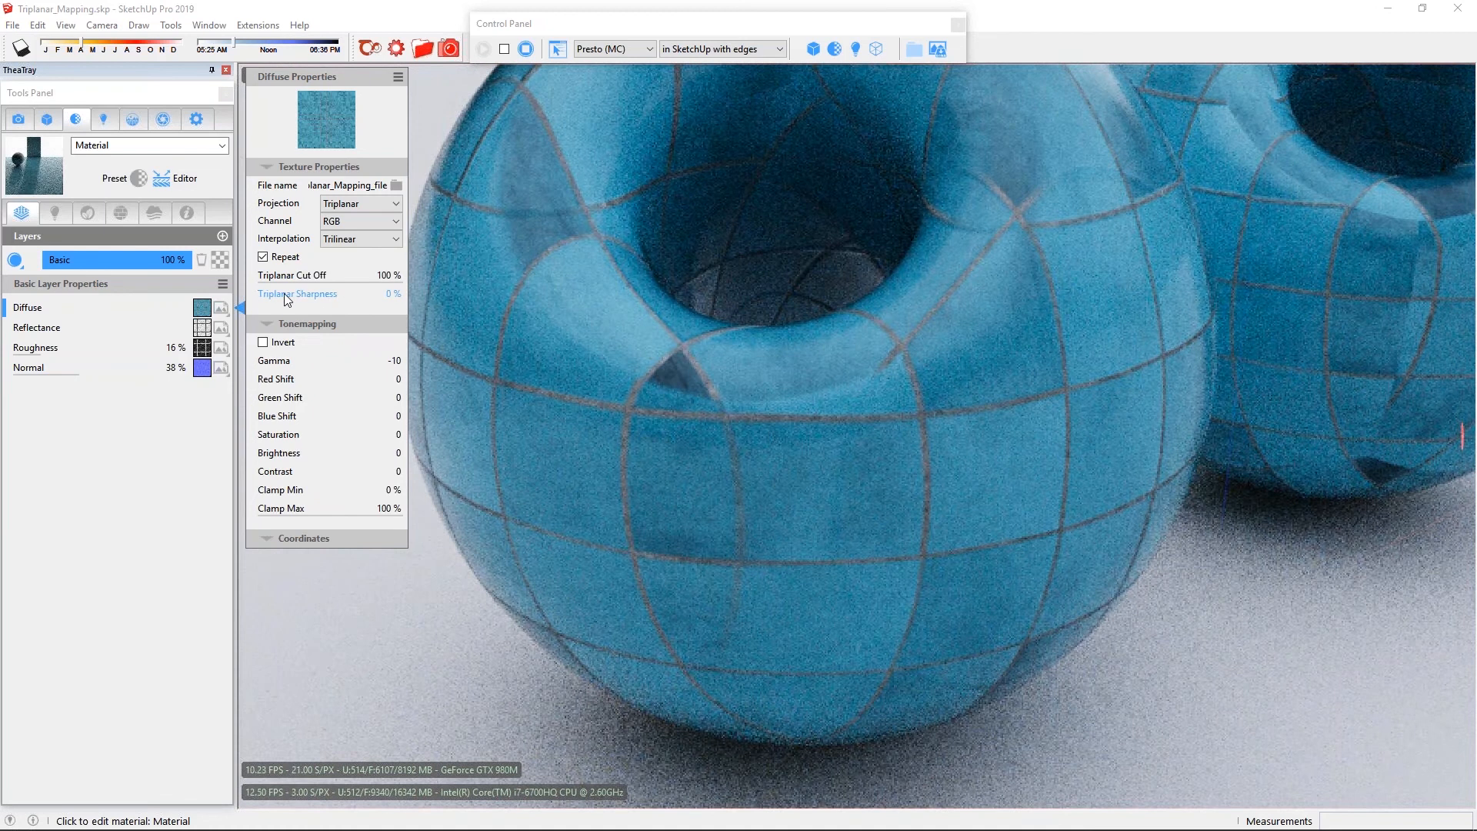
drag(285, 297, 457, 301)
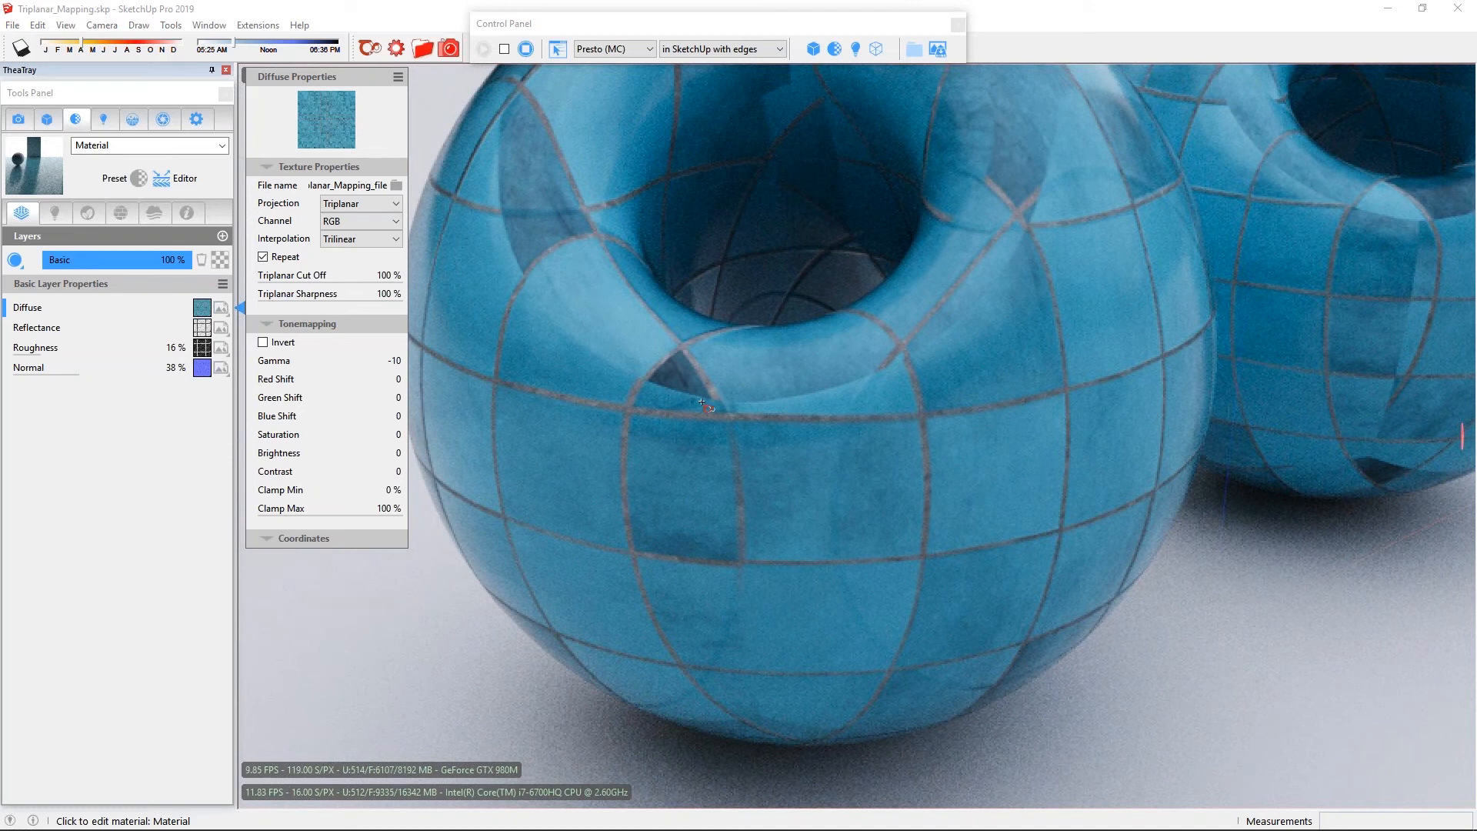
Try Triplanar Cut Off at 43% and 25% with Sharpness at 0% and 54%, and reset both to 0%.
drag(385, 304, 237, 297)
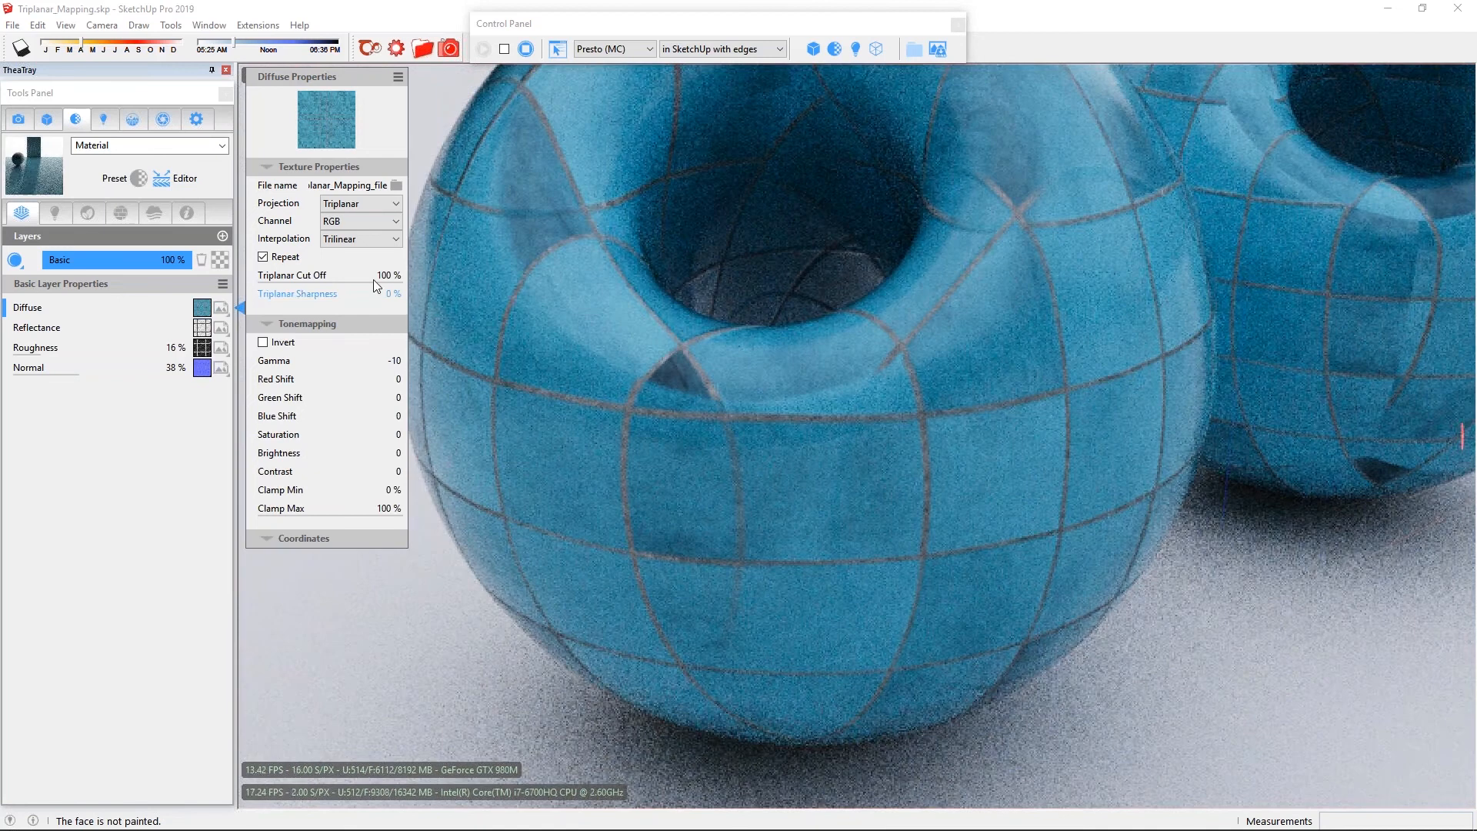
drag(373, 279, 321, 284)
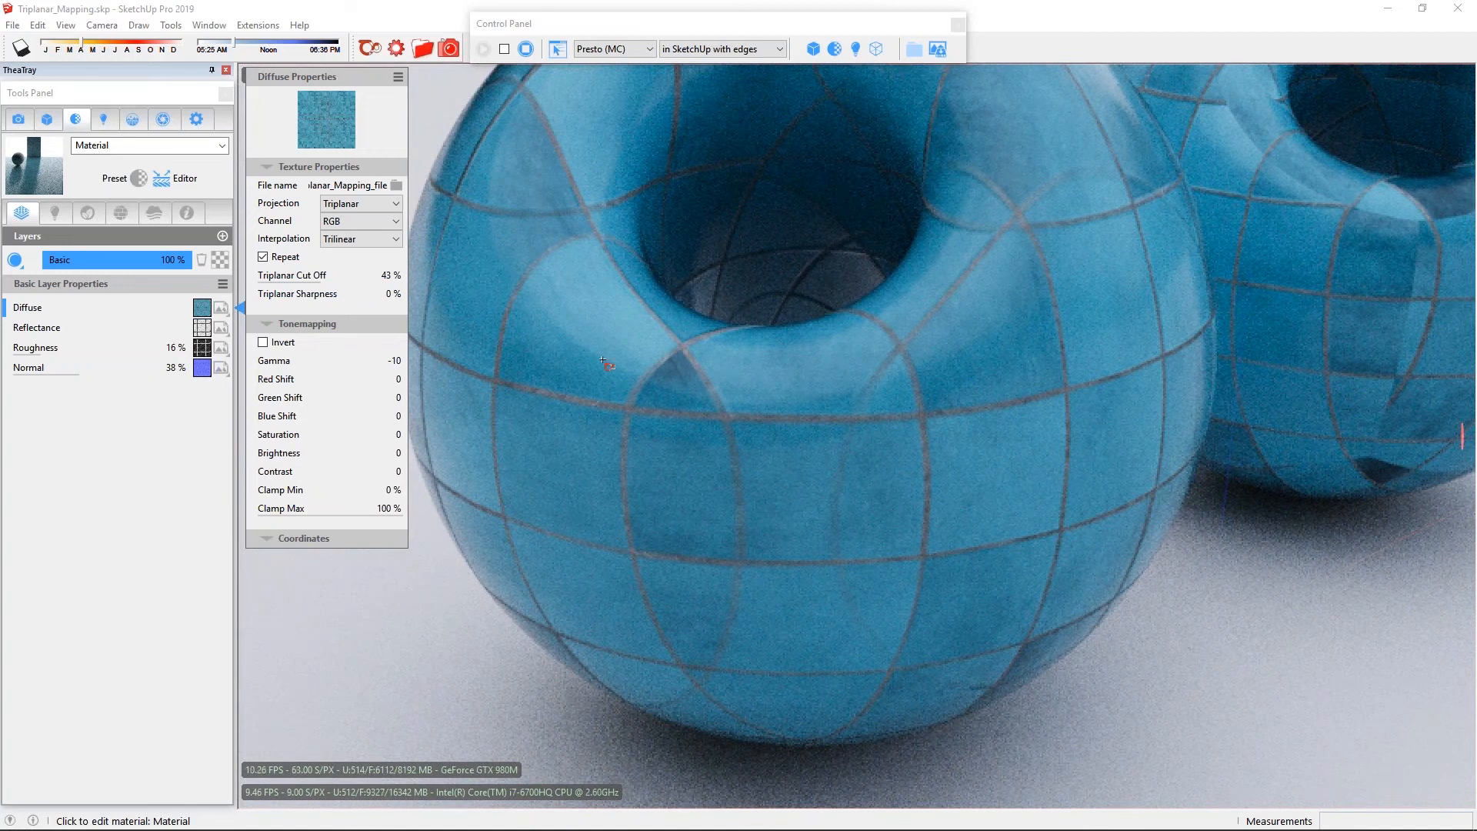
drag(321, 282, 302, 289)
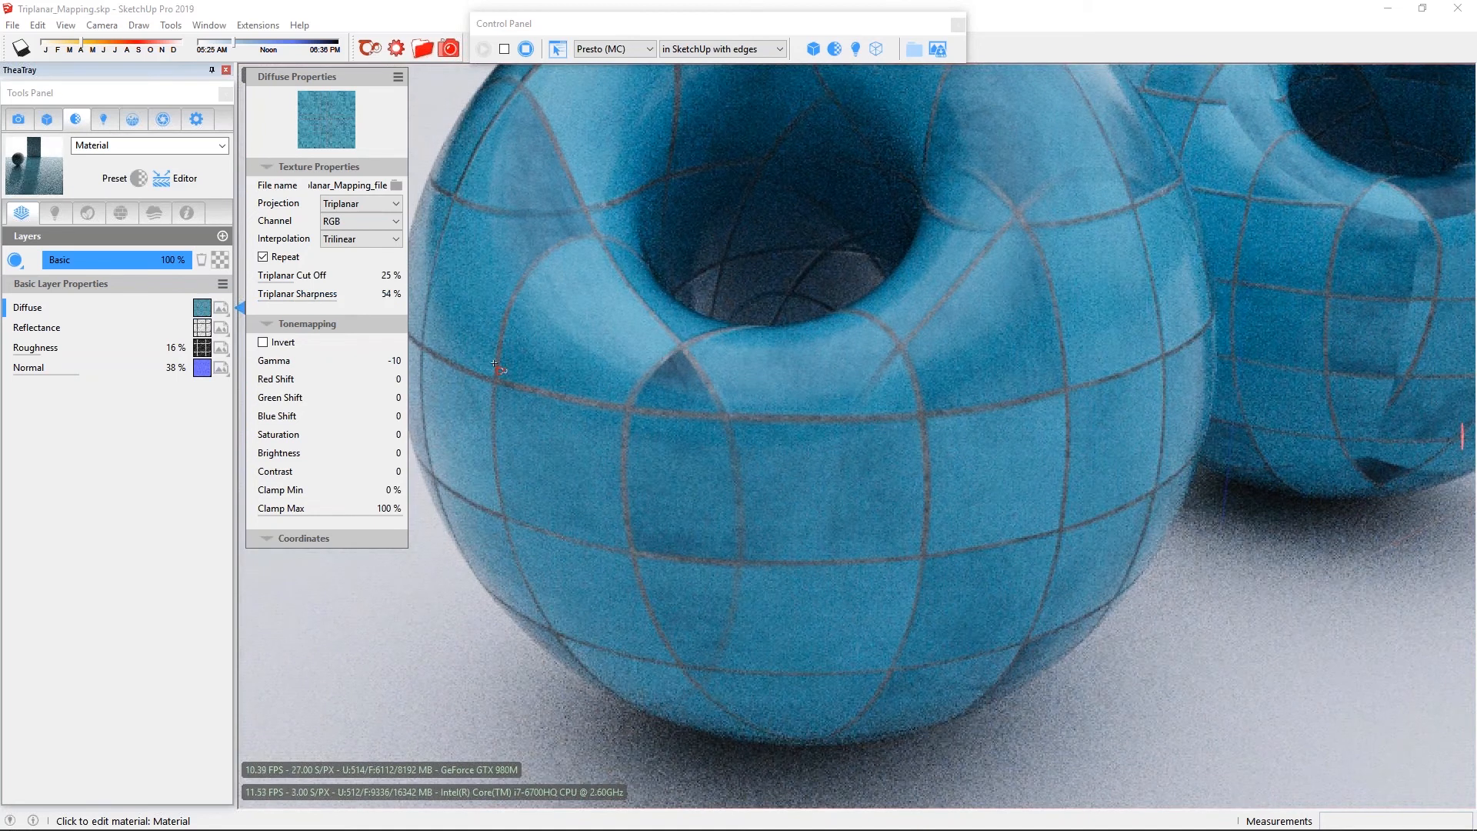
drag(320, 297, 240, 302)
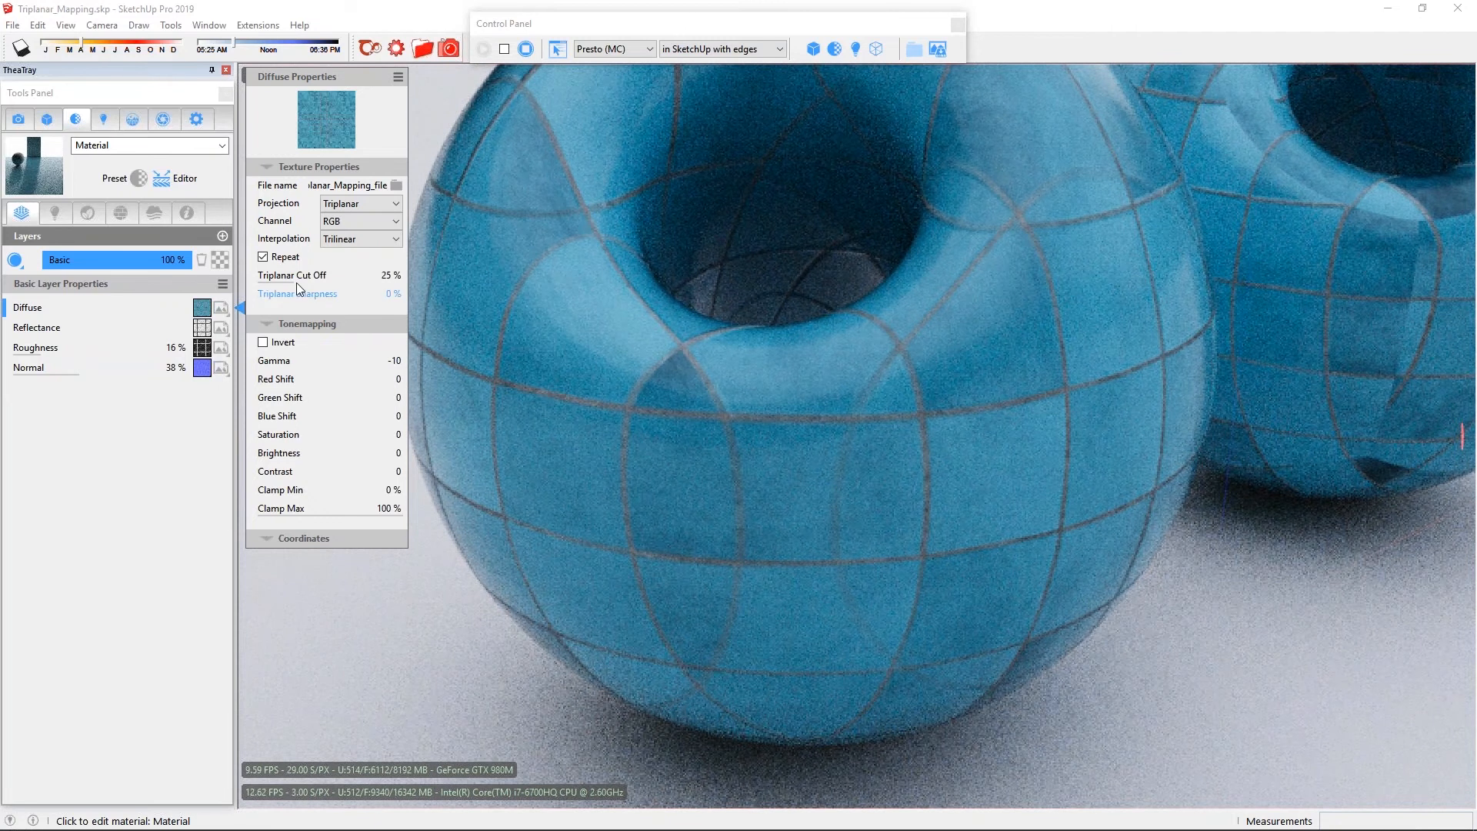
drag(296, 283, 238, 294)
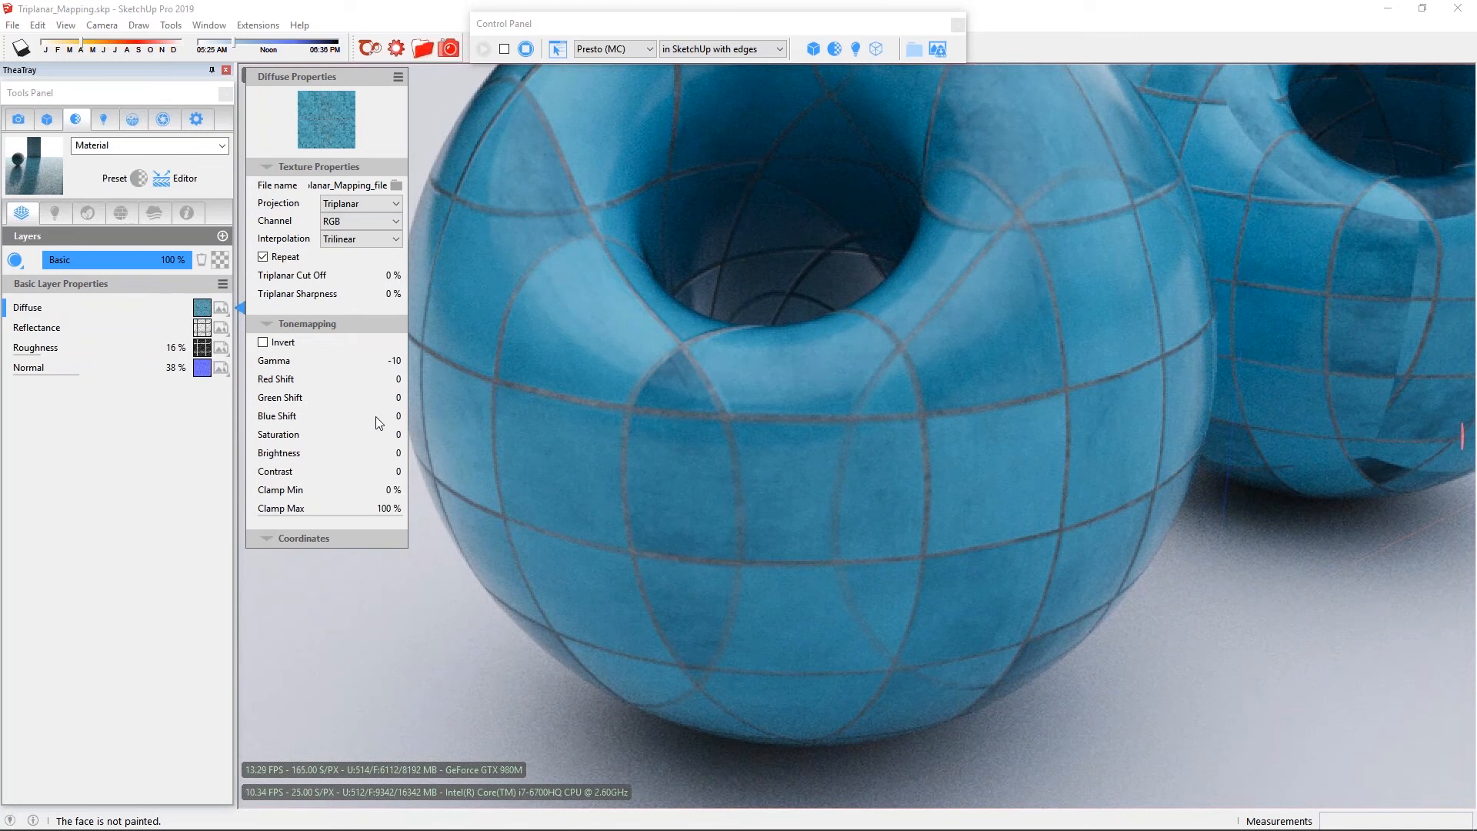
Enlarge the preview of the front sphere's material and close its diffuse texture properties.
click(285, 539)
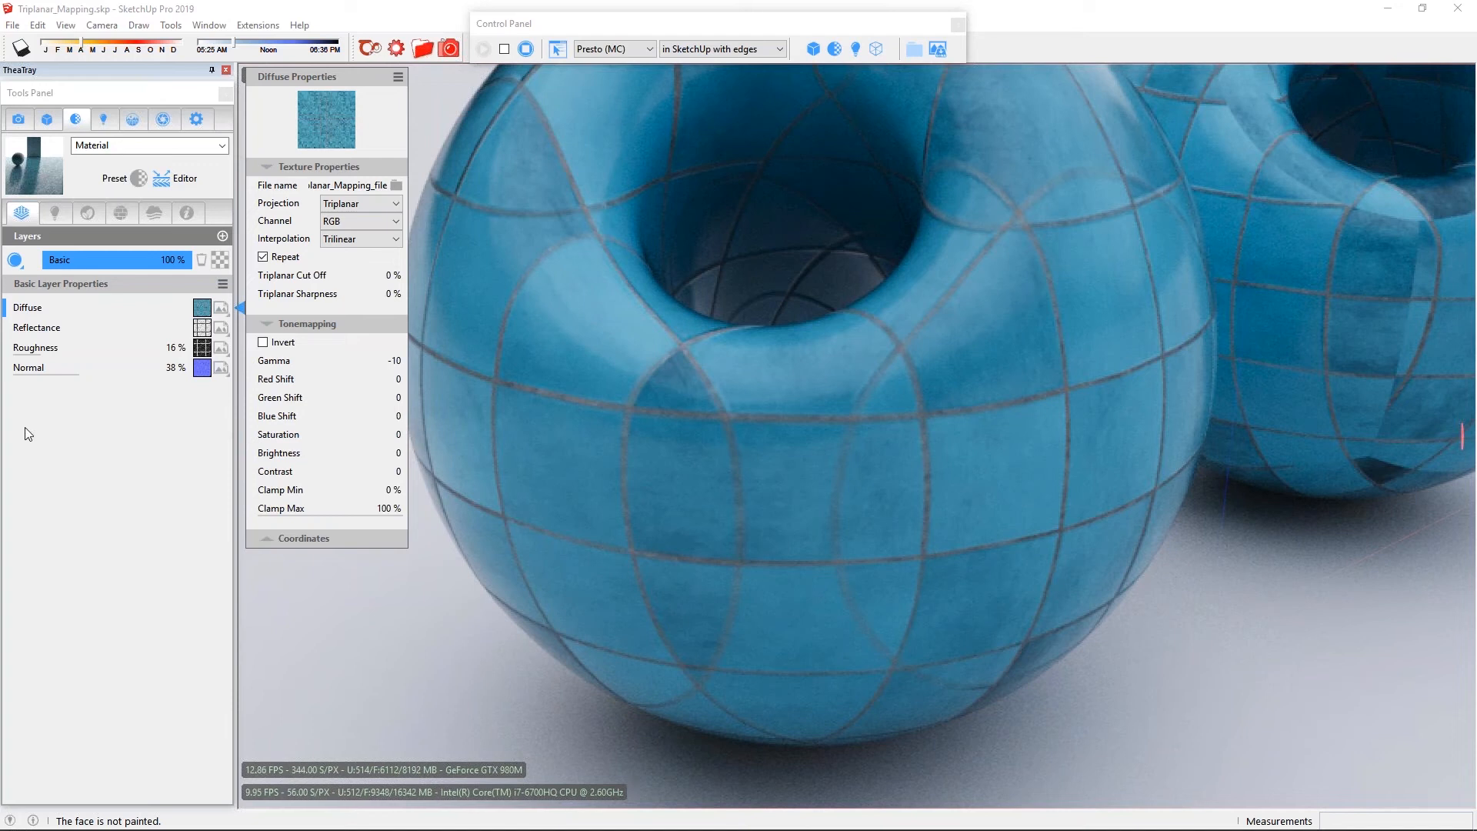
click(25, 169)
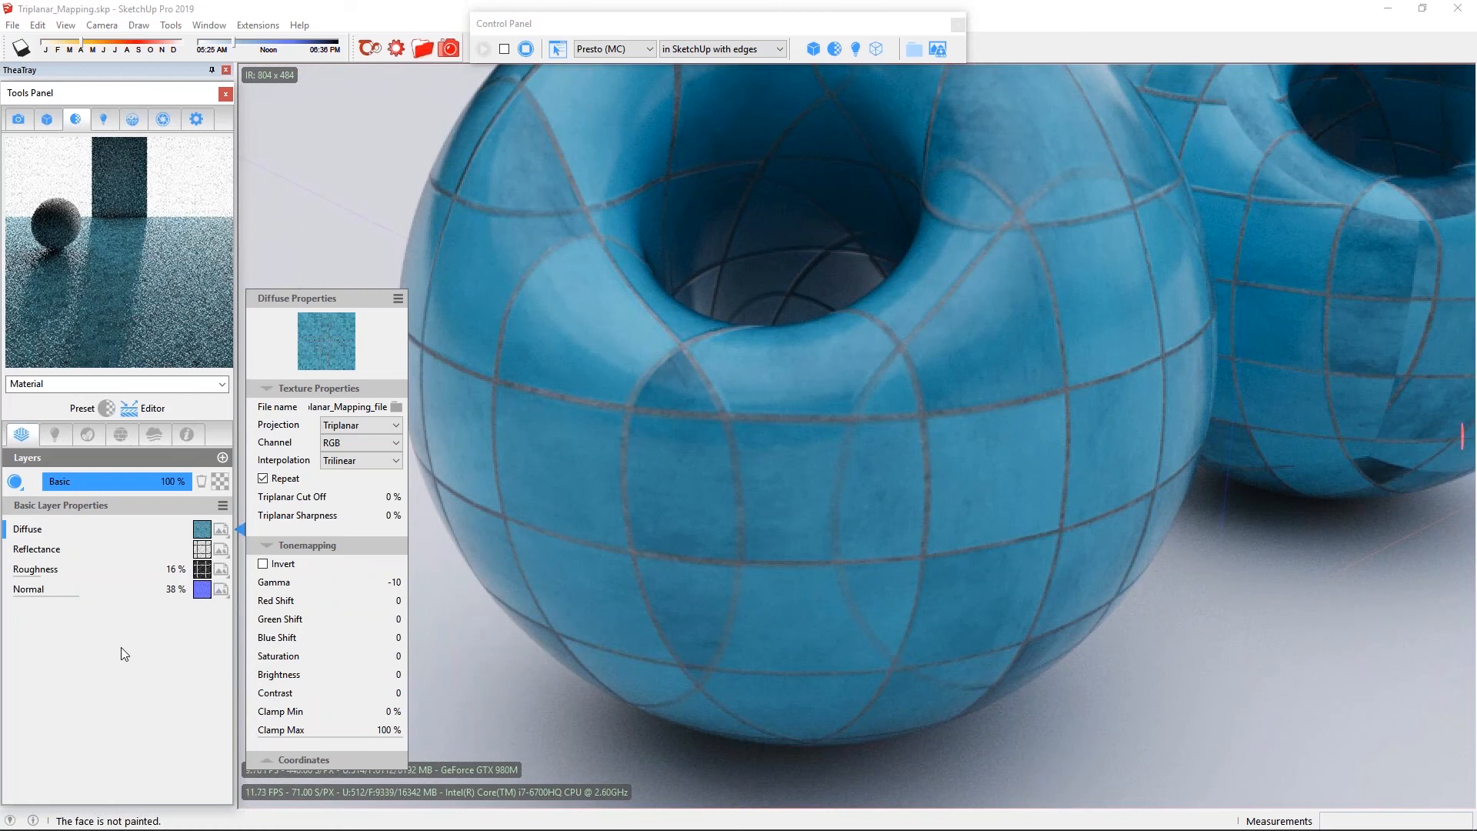
click(29, 530)
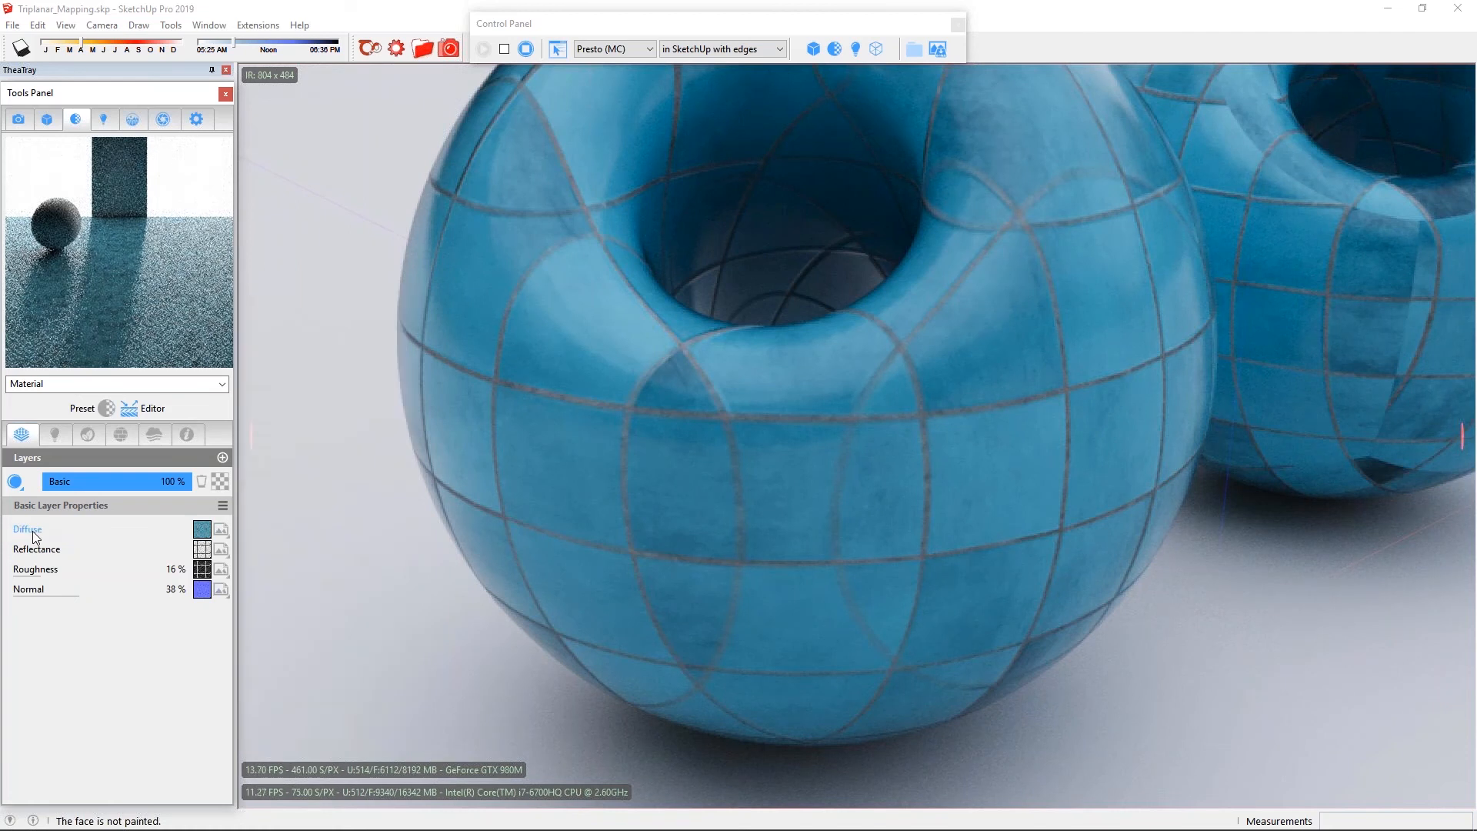
Compare the reflectance, roughness and diffuse texture properties of the front sphere's material, and shrink the material preview.
click(35, 550)
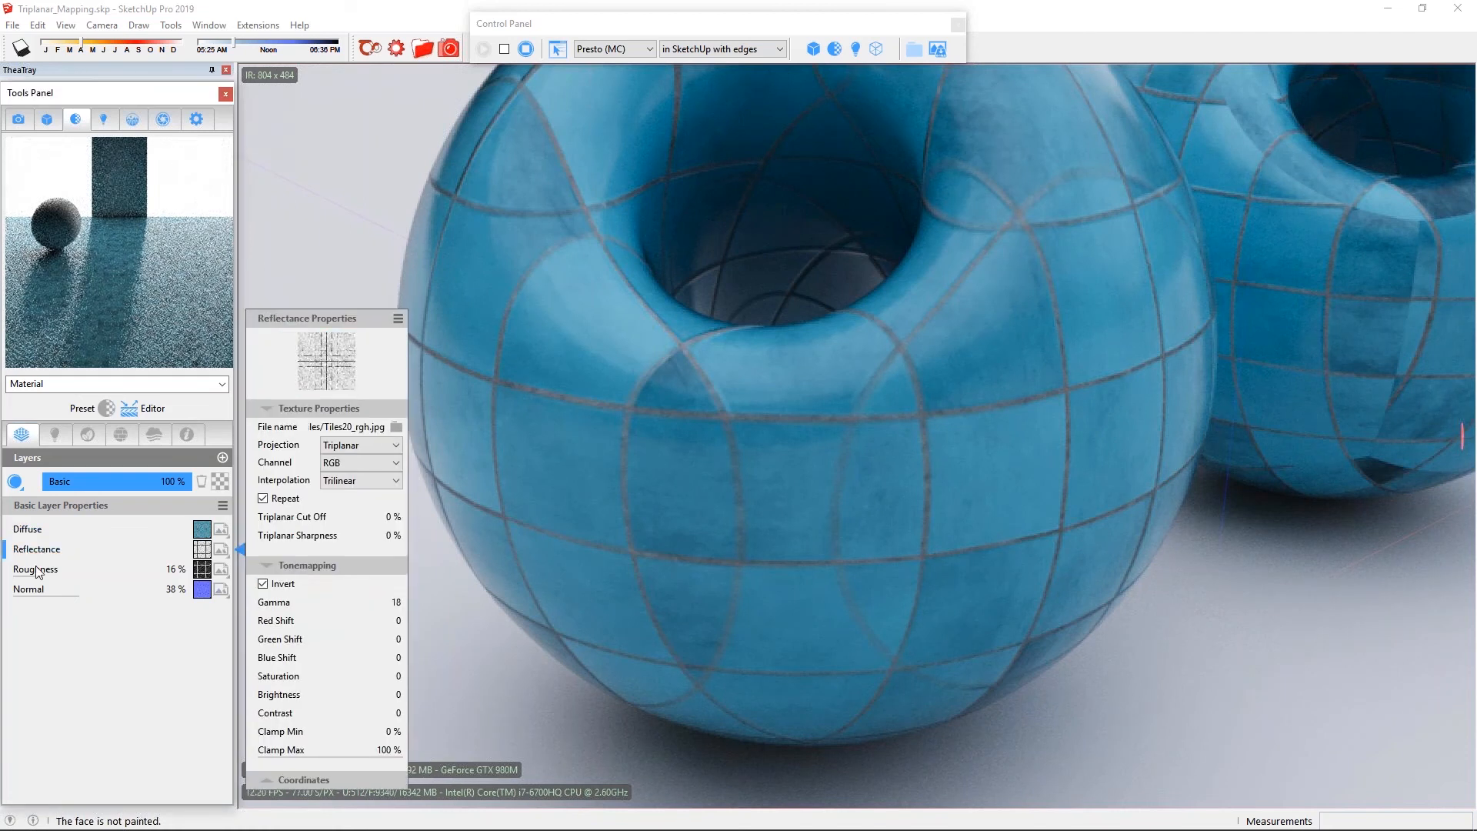
click(35, 570)
click(28, 529)
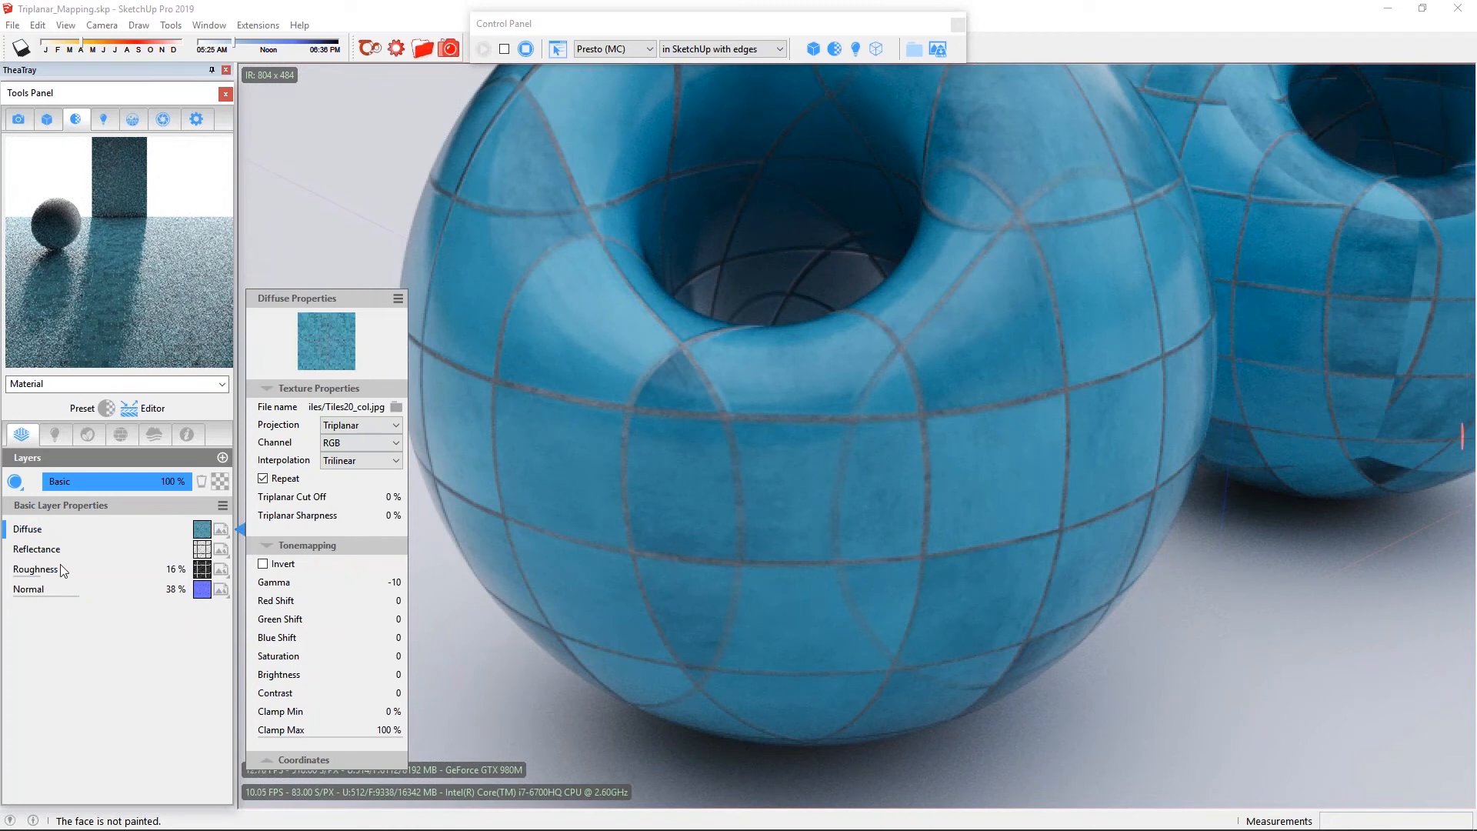
click(42, 529)
click(94, 290)
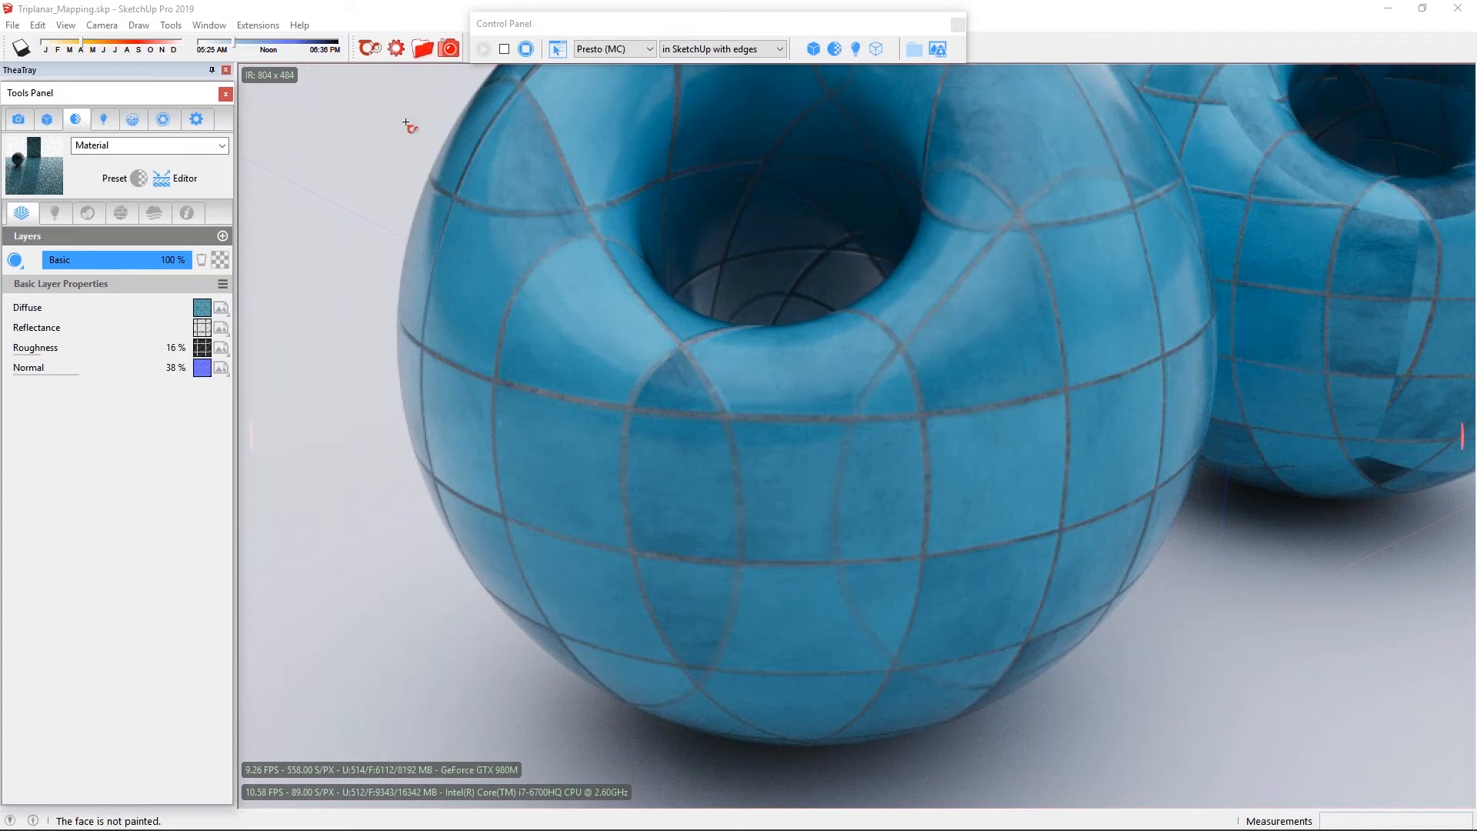
Stop the interactive rendering and open the recent model EdgeRamp.skp without saving changes to the current one.
click(527, 49)
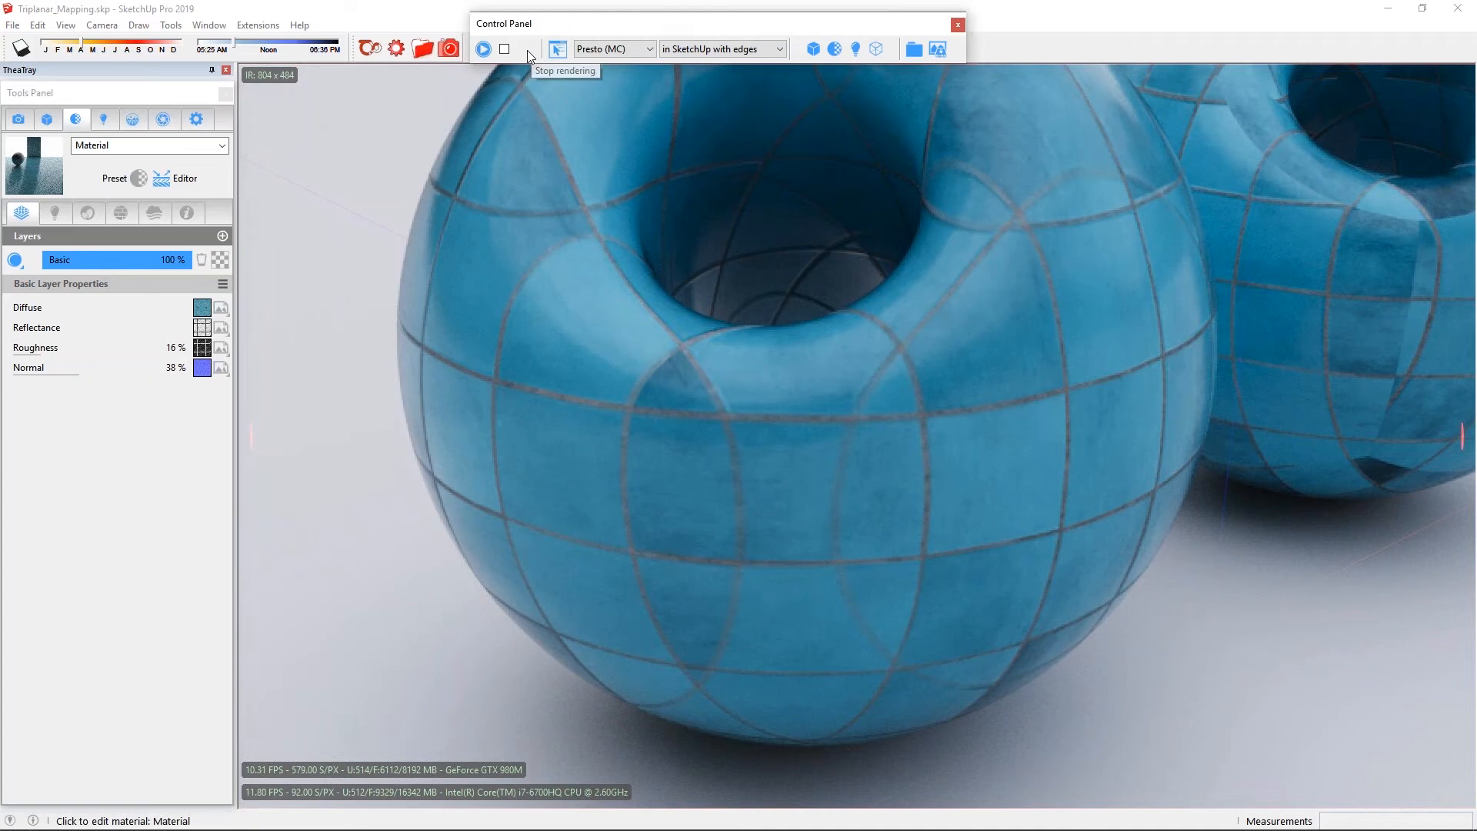
click(9, 25)
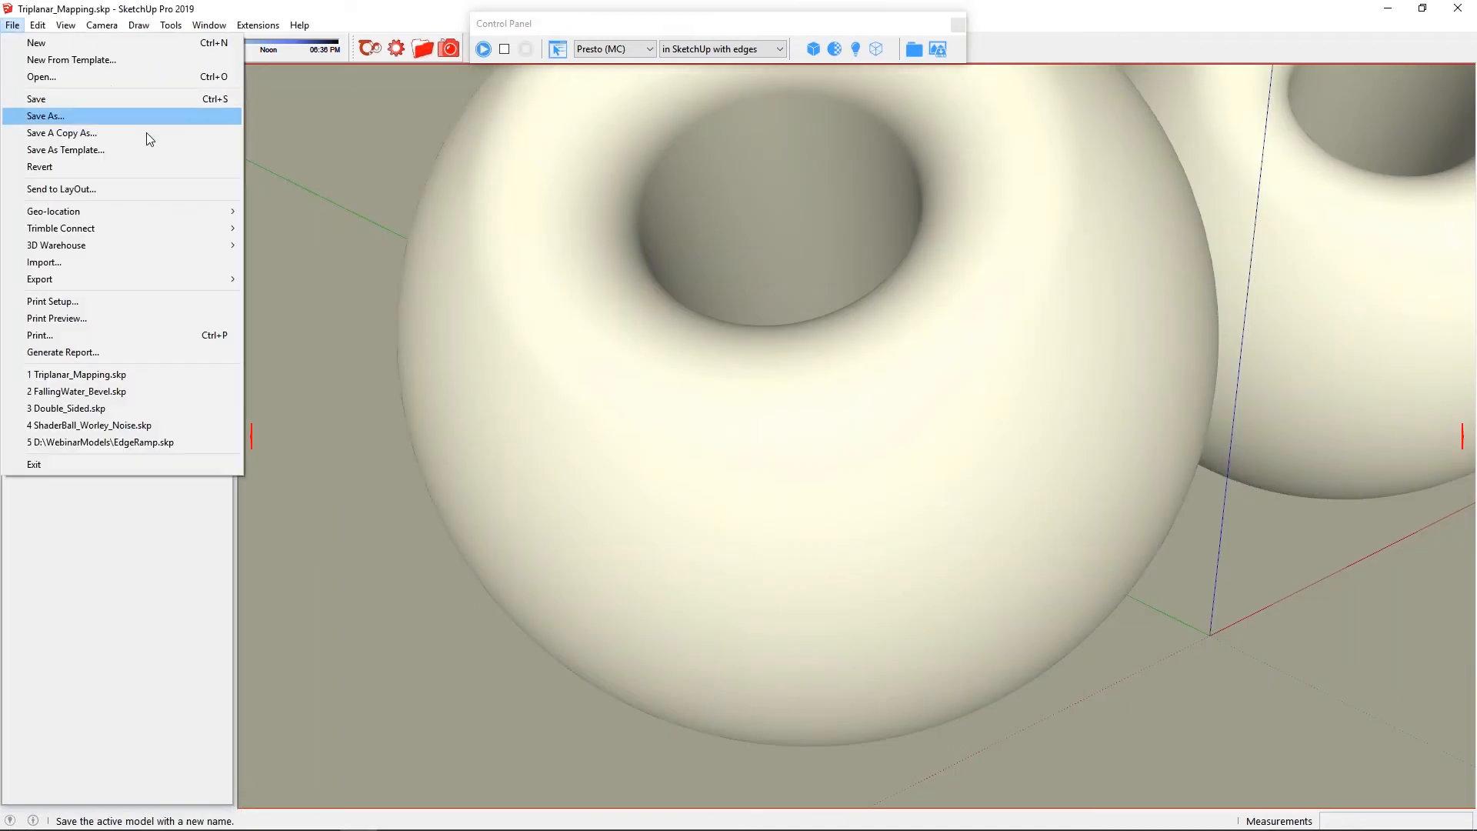
click(210, 442)
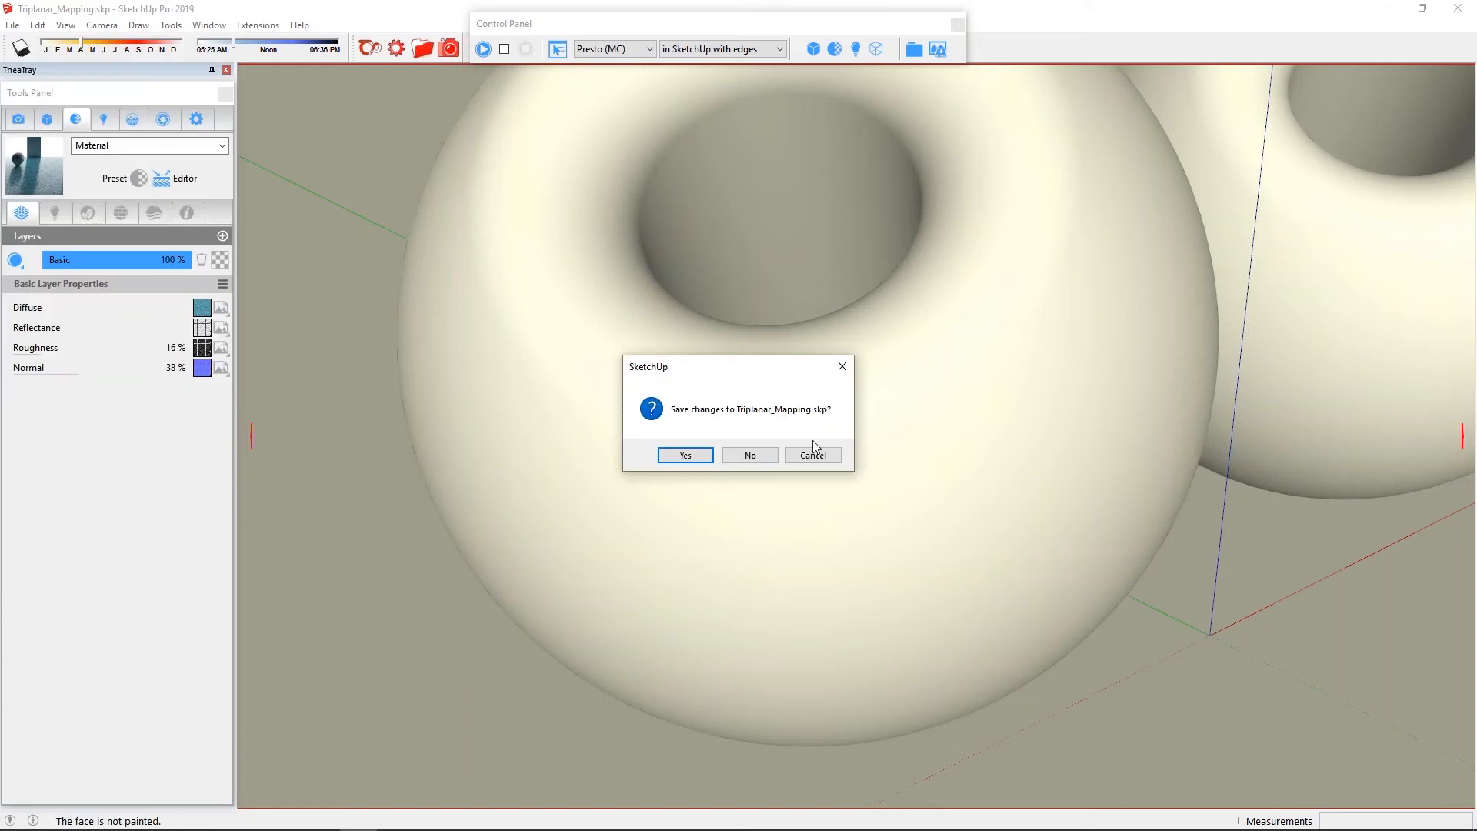
click(760, 456)
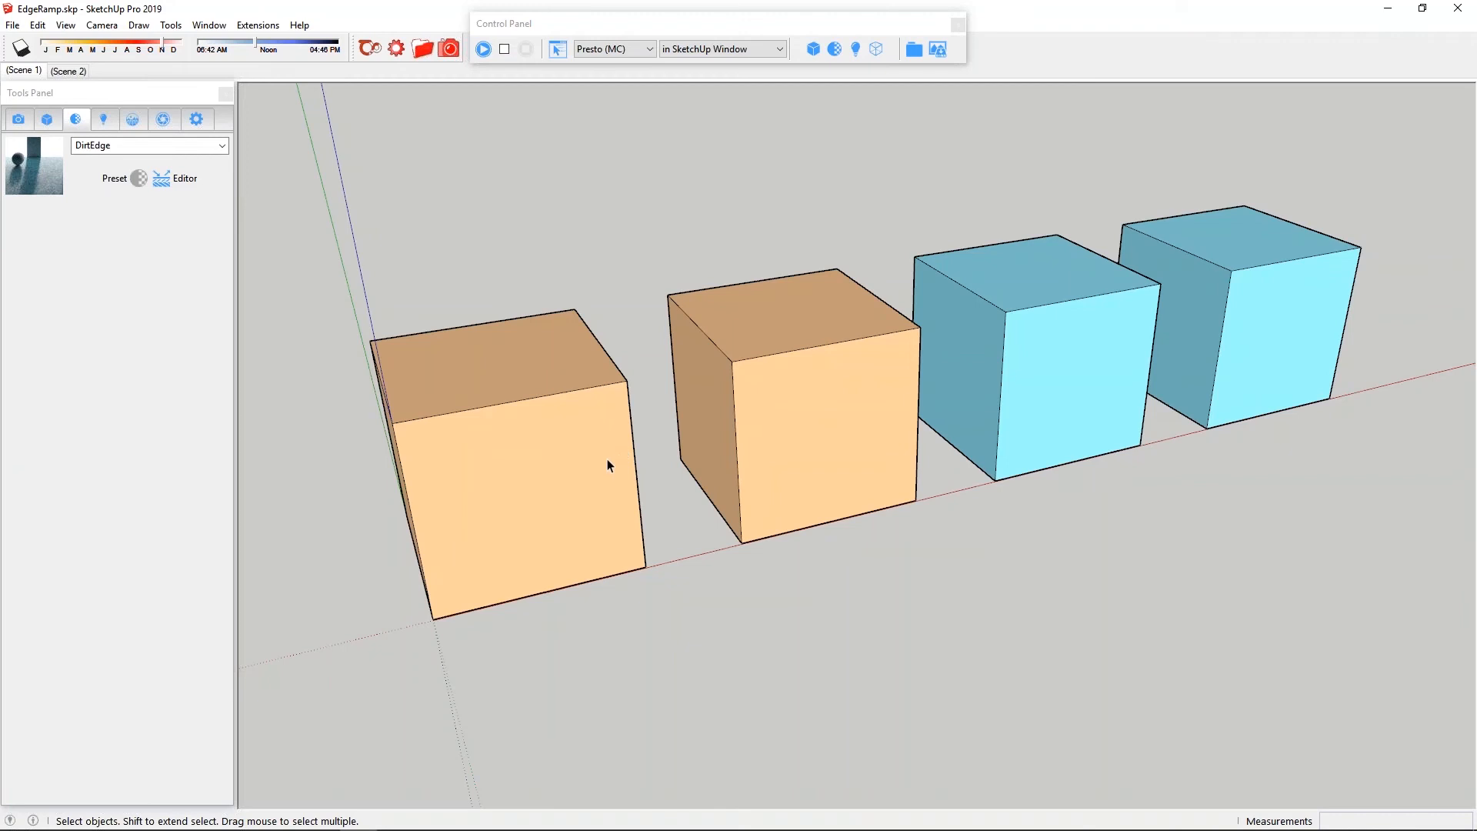
Start the interactive render of the four cubes and pick the front cube's EdgeSoft material.
middle_drag(548, 478, 647, 528)
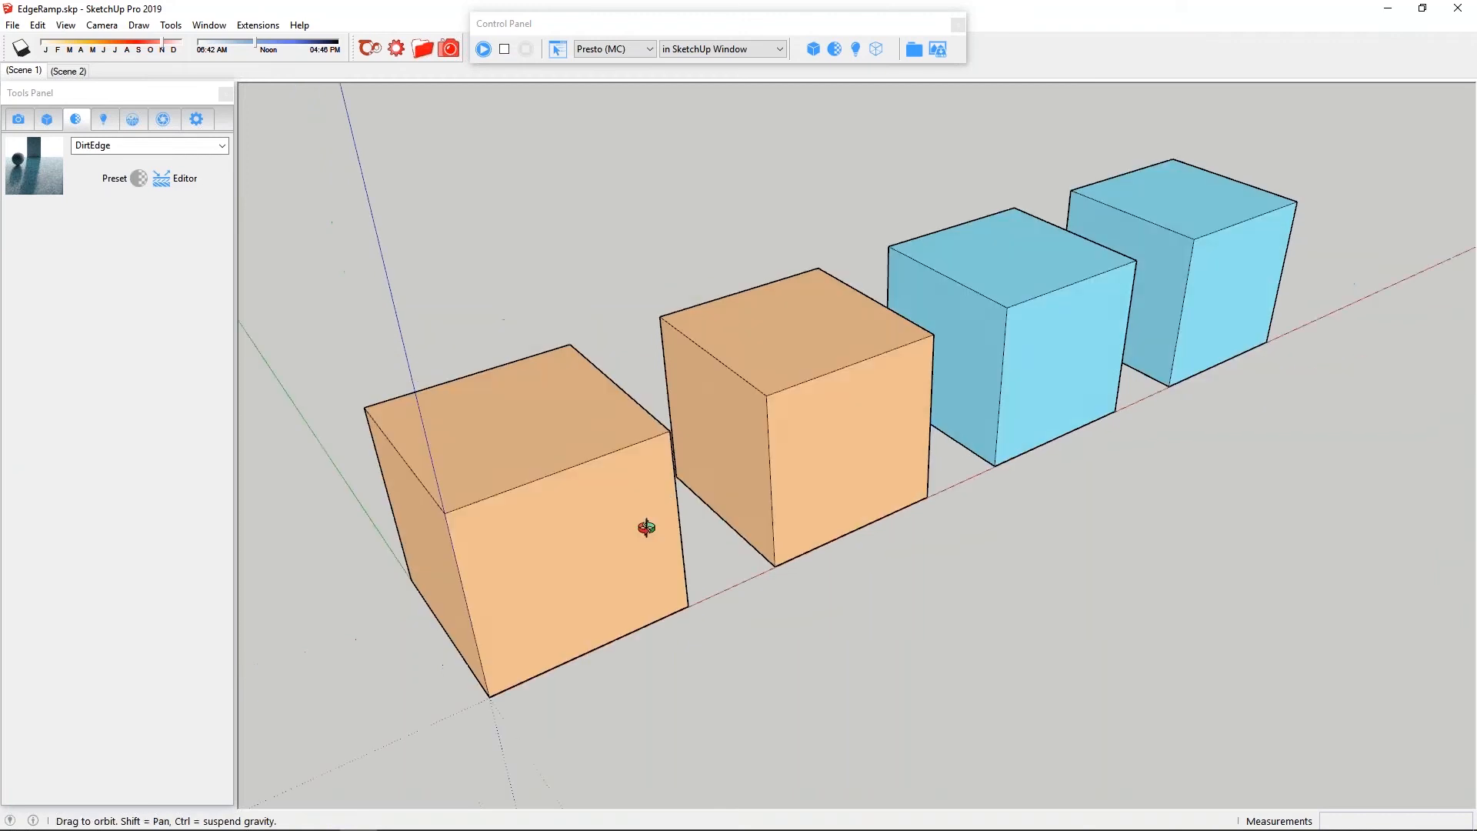
click(483, 49)
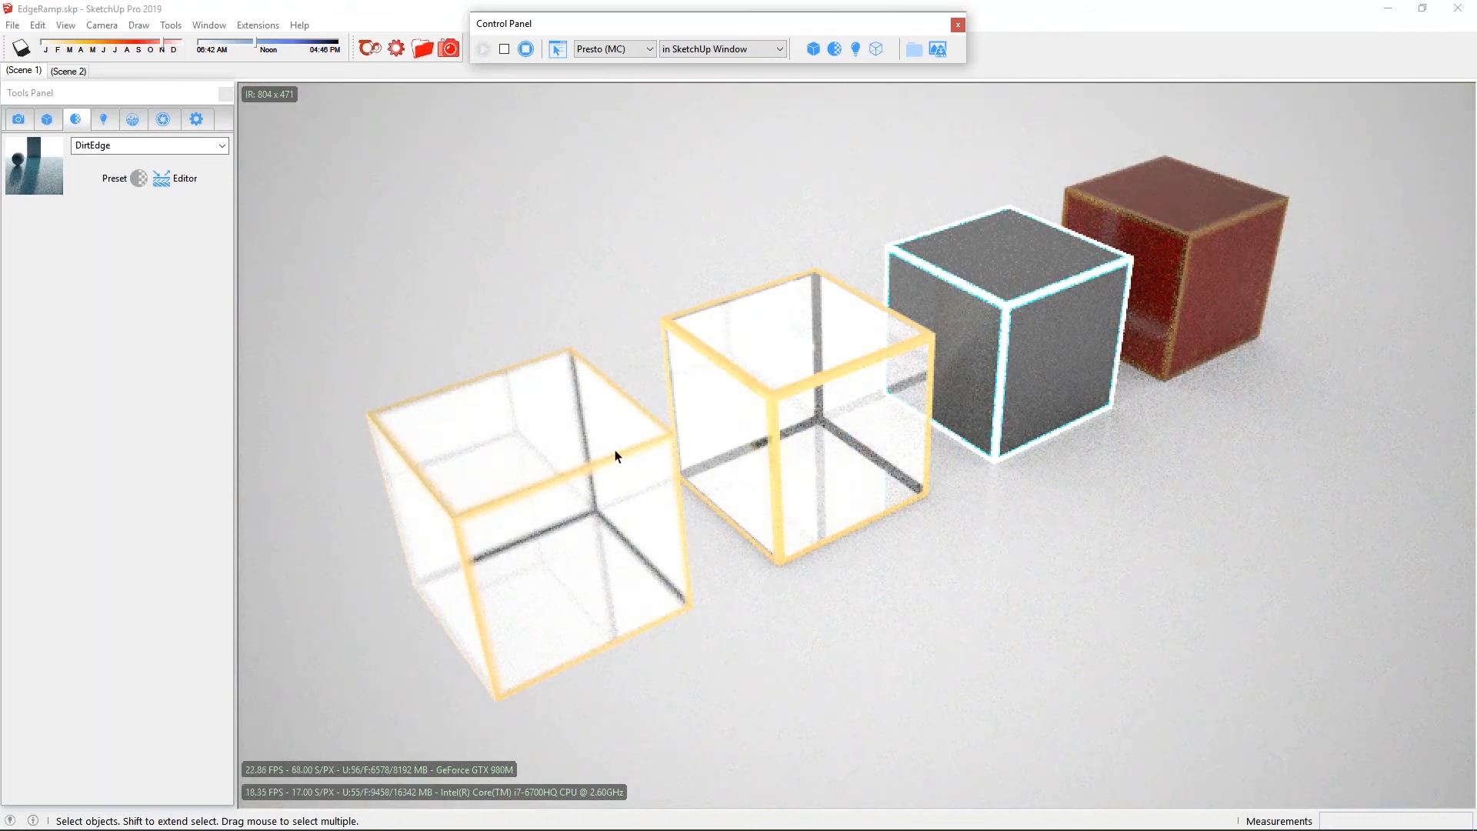
click(370, 48)
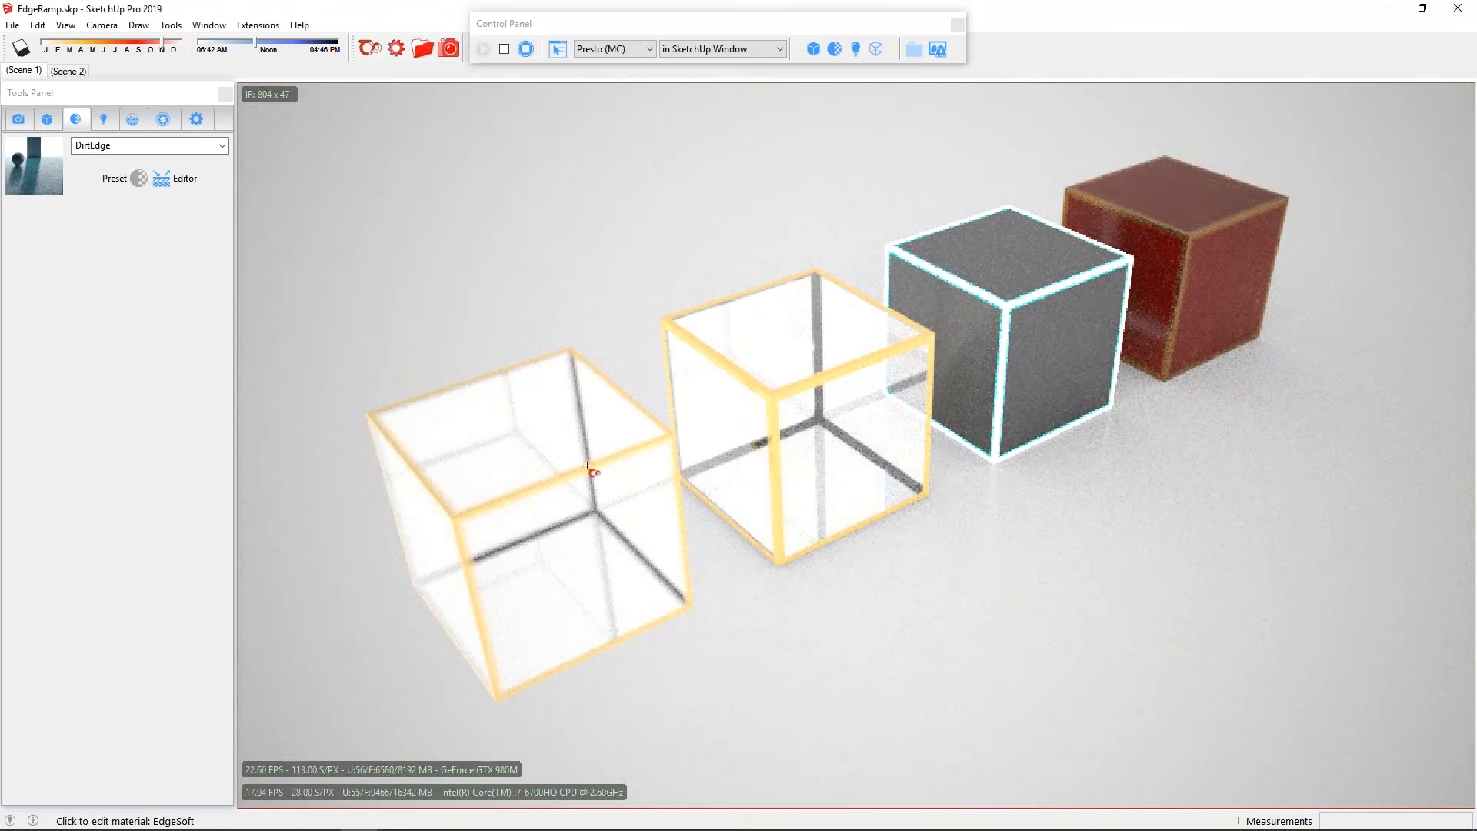
click(562, 436)
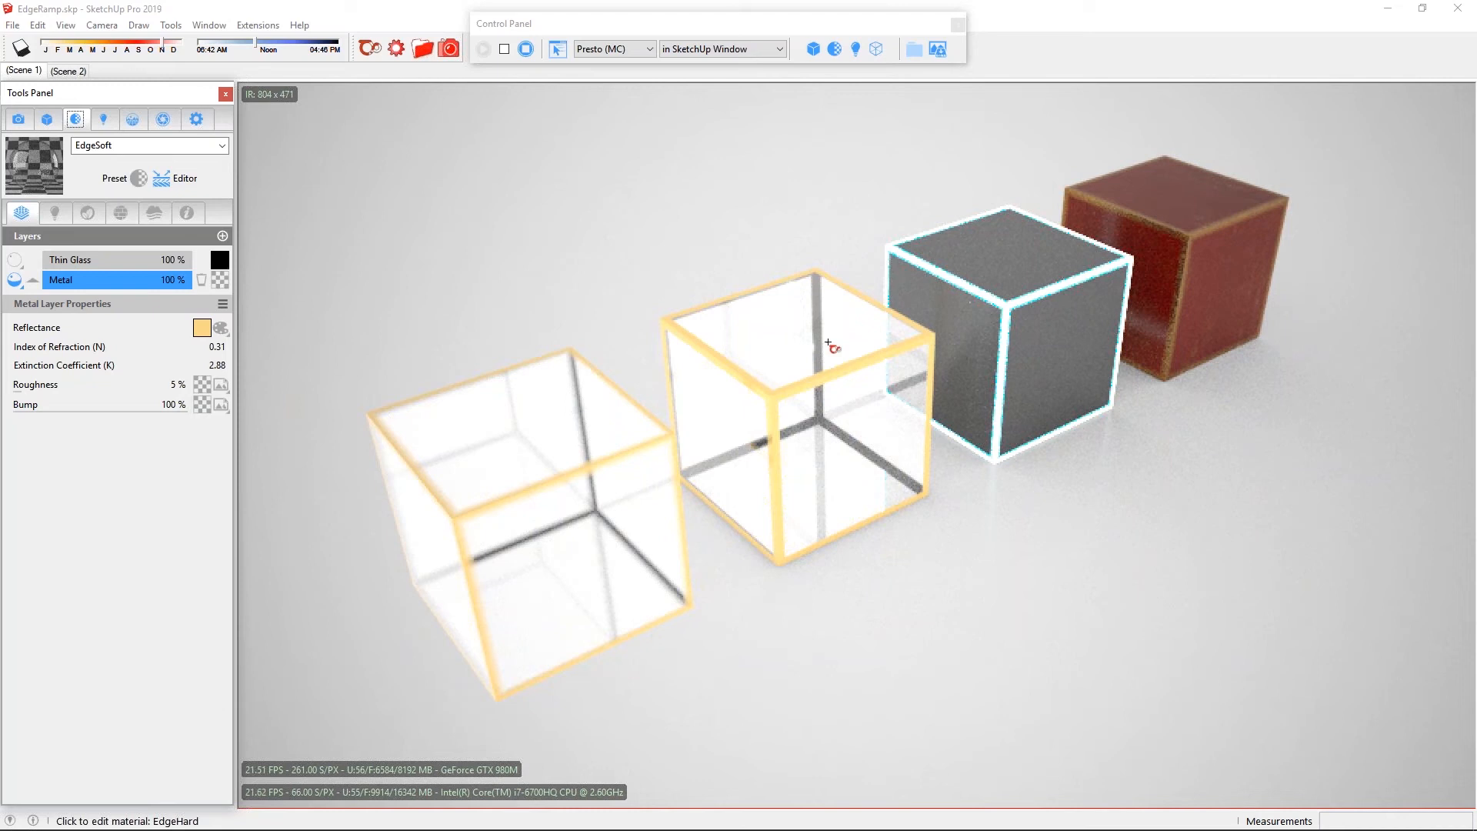
Pick the second cube's EdgeHard material and examine its Thin Glass and Metal layers and the Thin Glass layer mask.
click(551, 419)
click(80, 259)
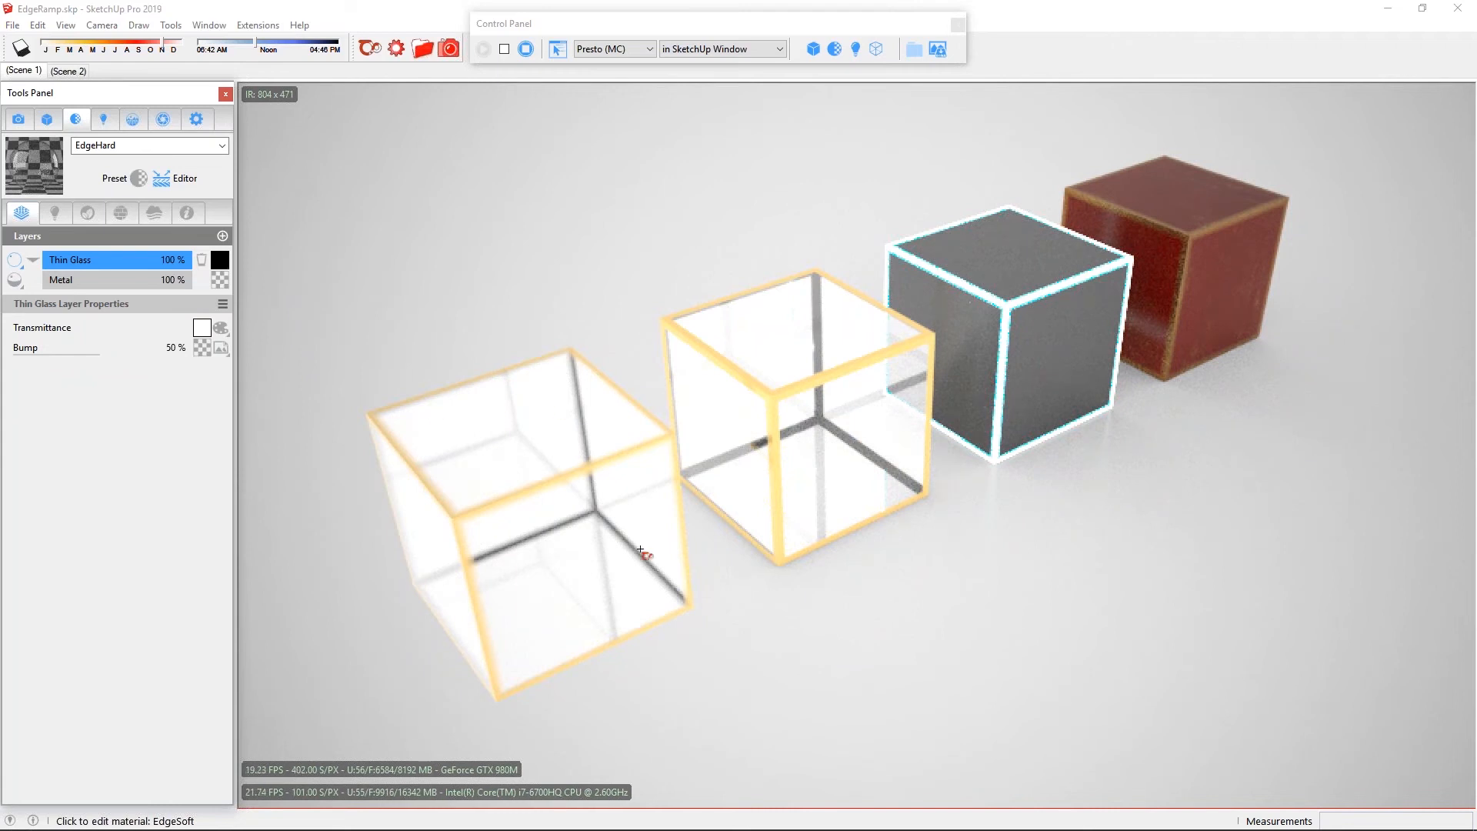
click(84, 280)
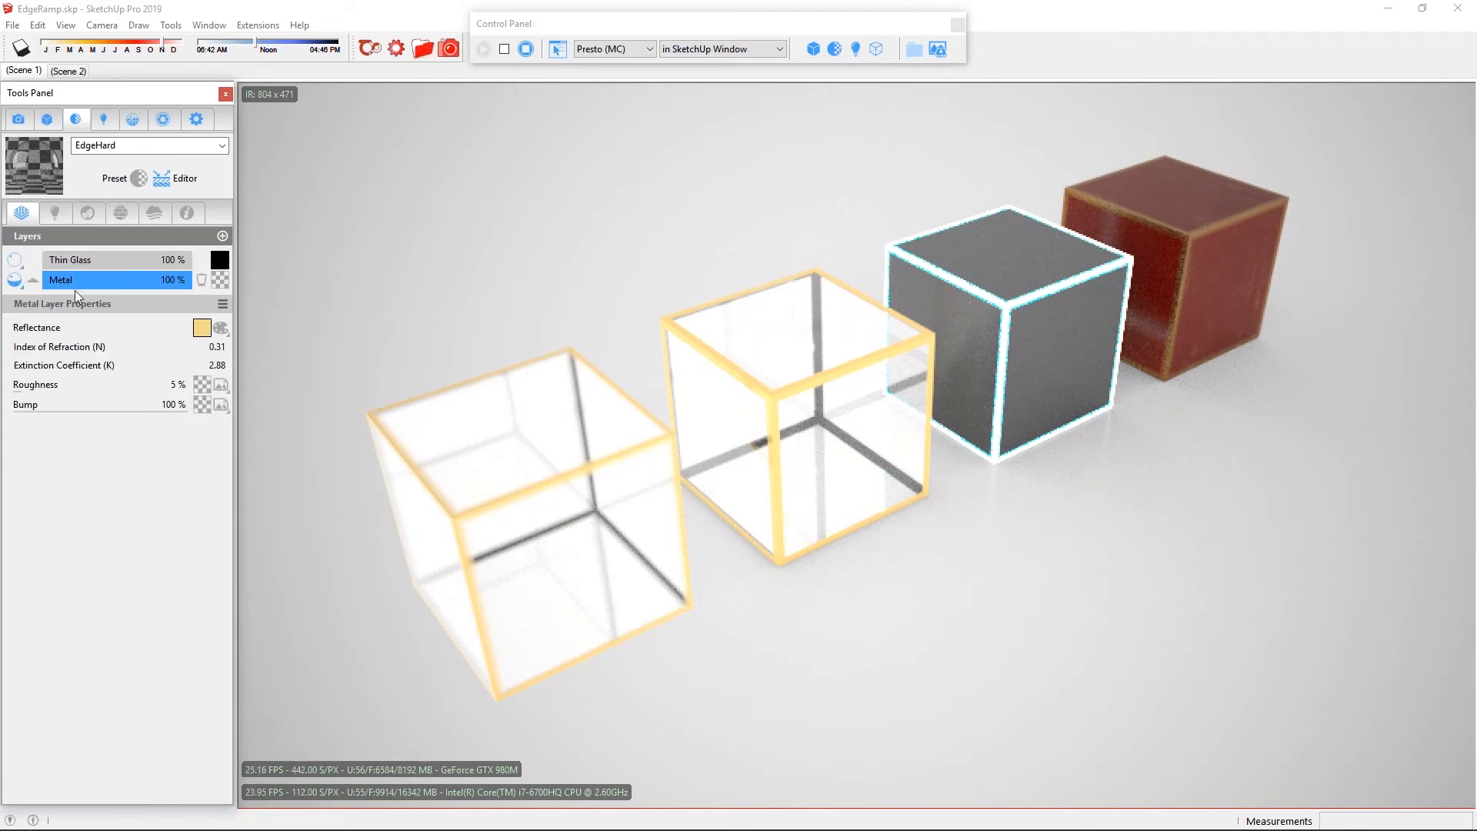
click(221, 263)
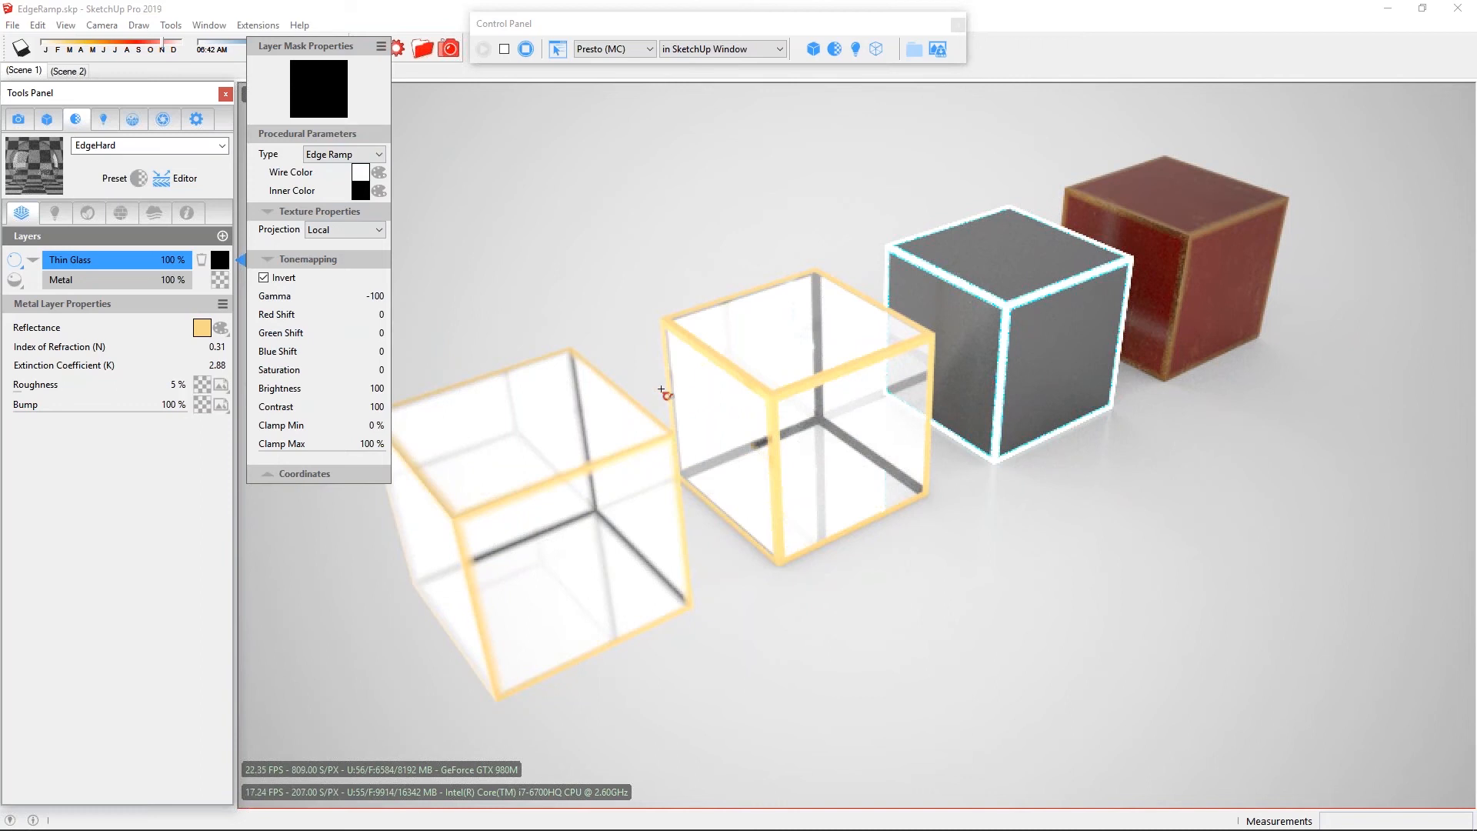
Compare the Thin Glass layer mask's Edge Ramp and tonemapping settings in the EdgeSoft and EdgeHard materials against a close-up of both cubes.
scroll(660, 422, up, 1)
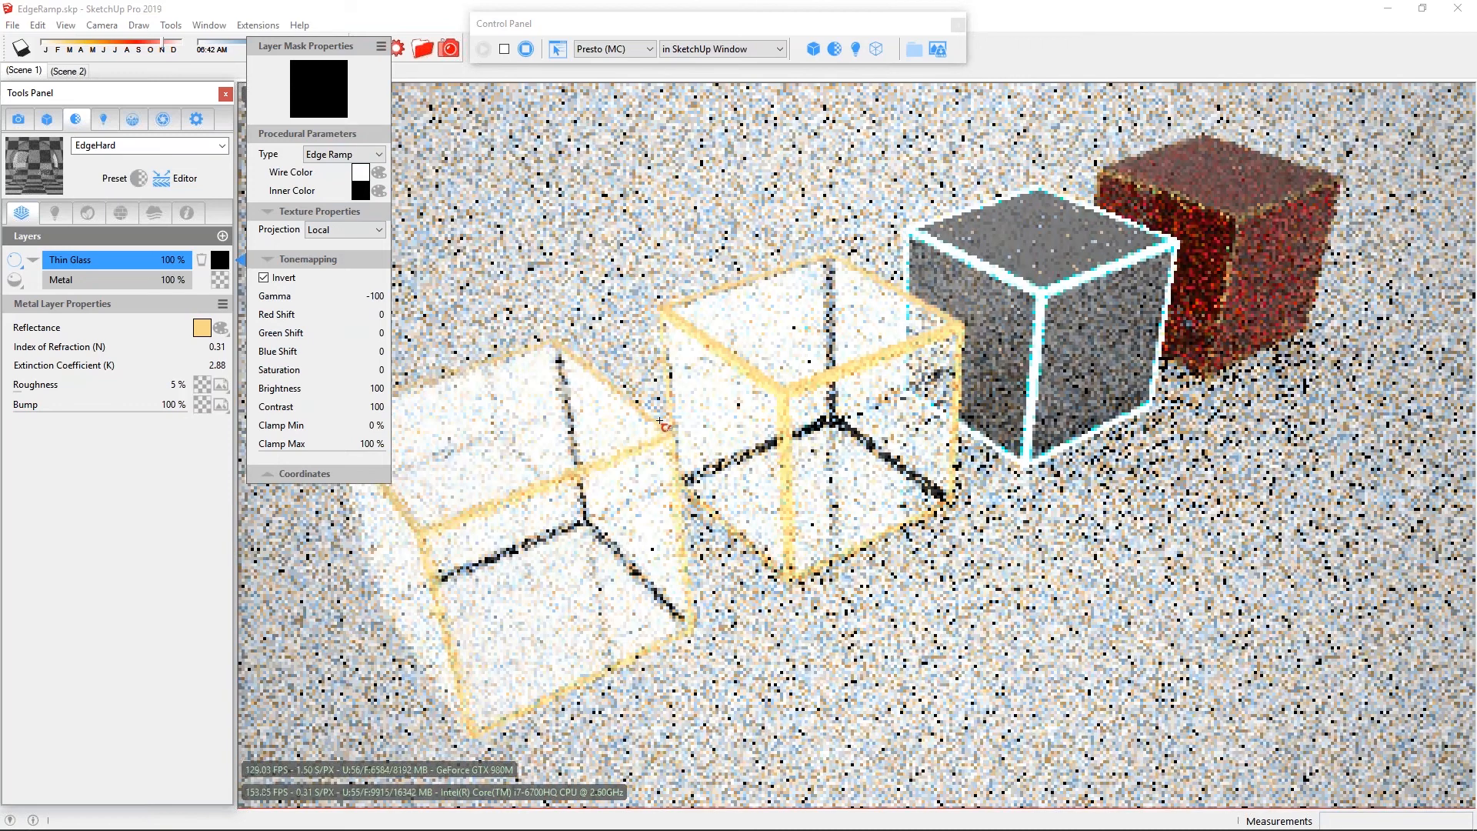
scroll(660, 422, up, 3)
scroll(660, 423, up, 2)
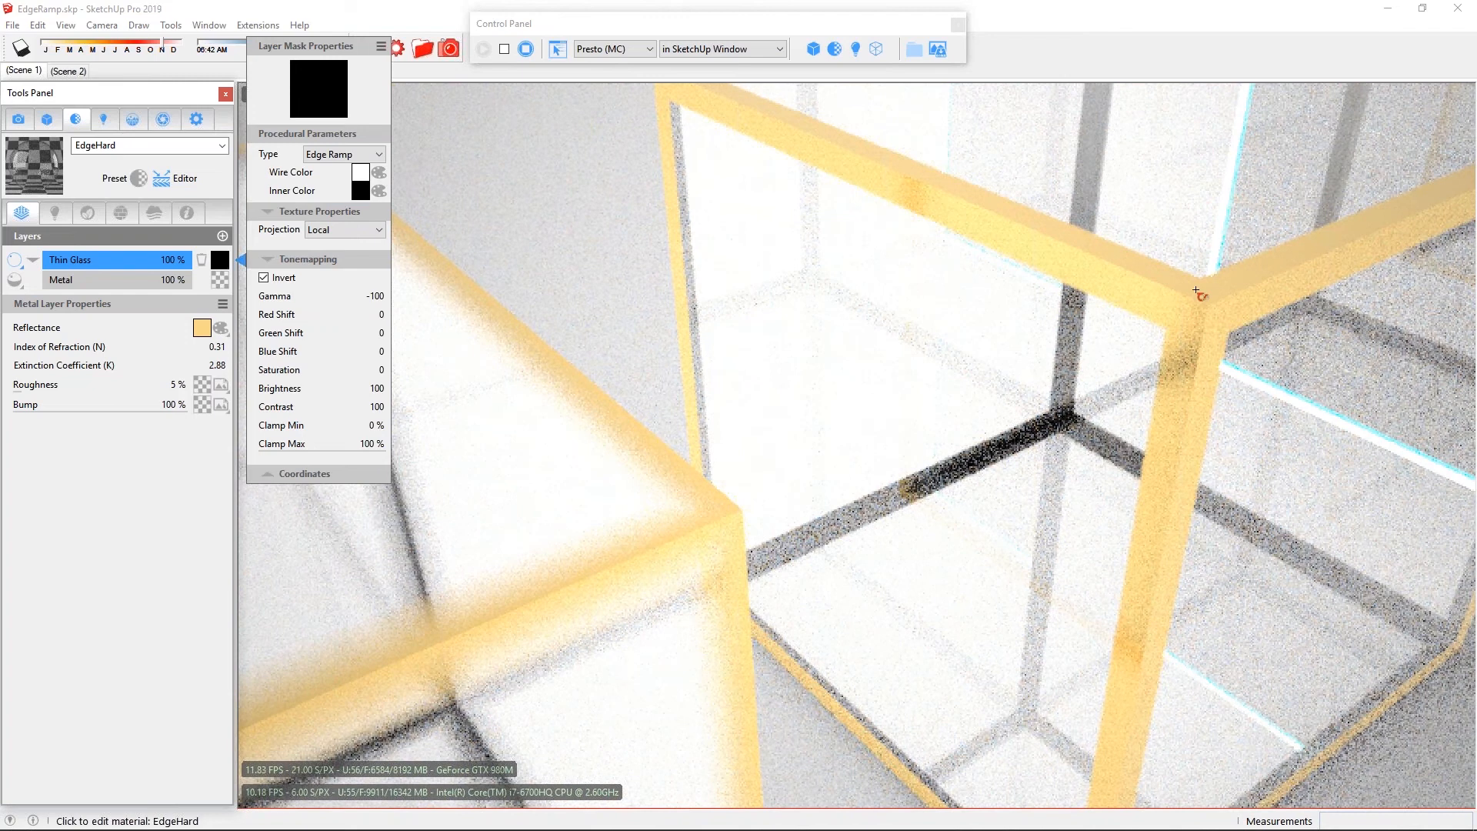
click(1157, 189)
click(431, 460)
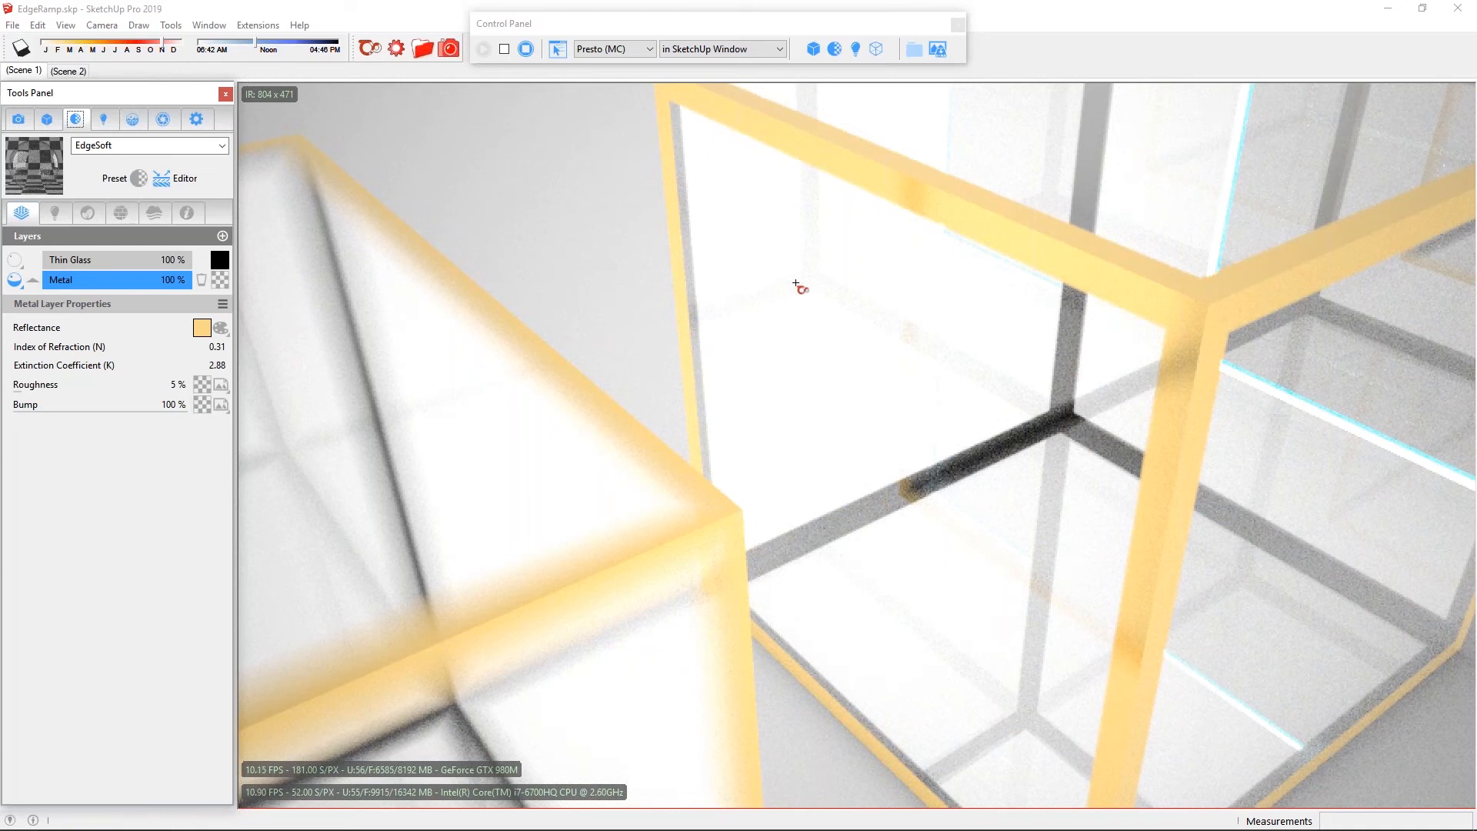
scroll(608, 390, down, 1)
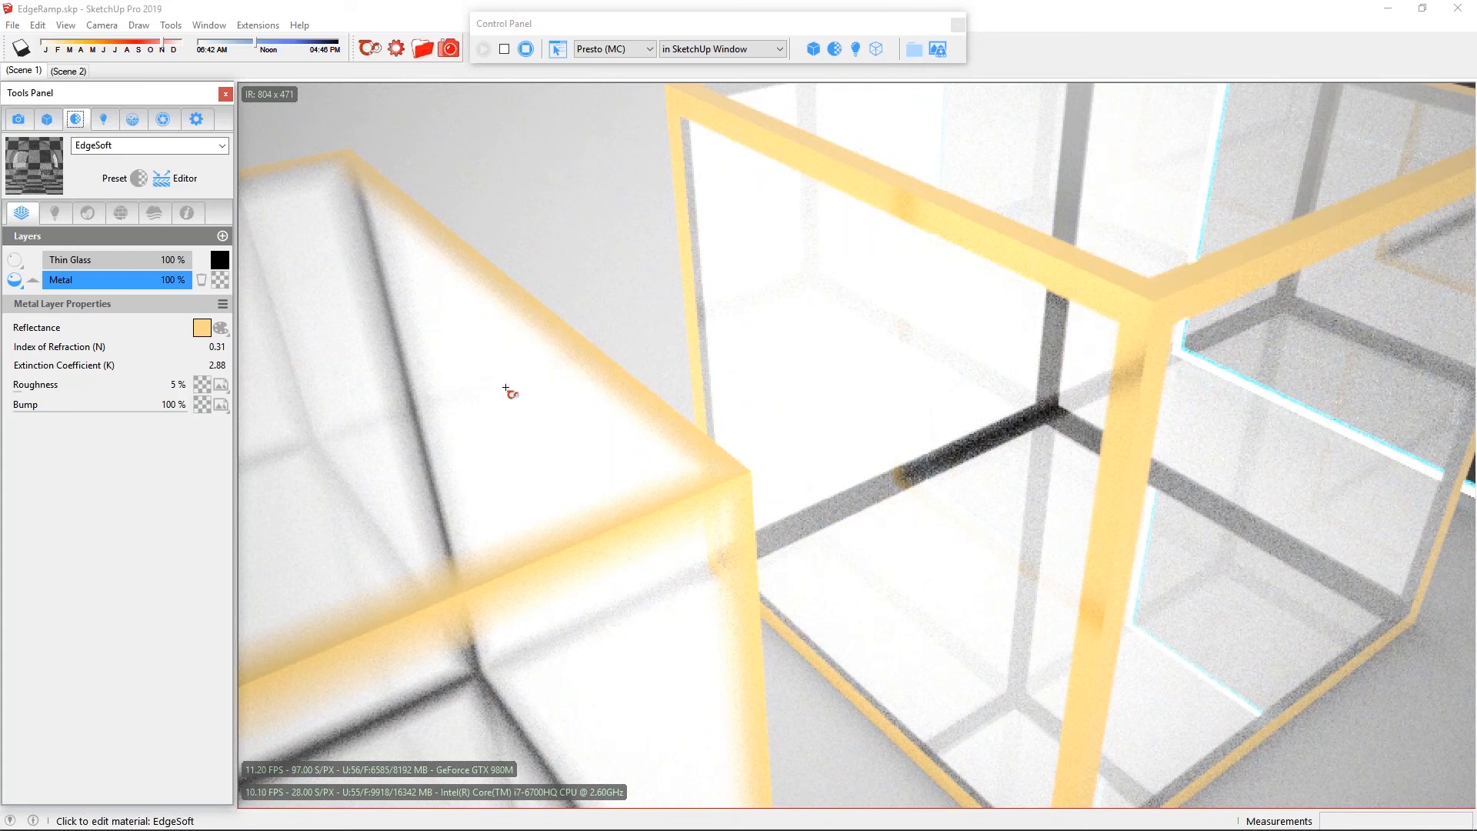
click(154, 259)
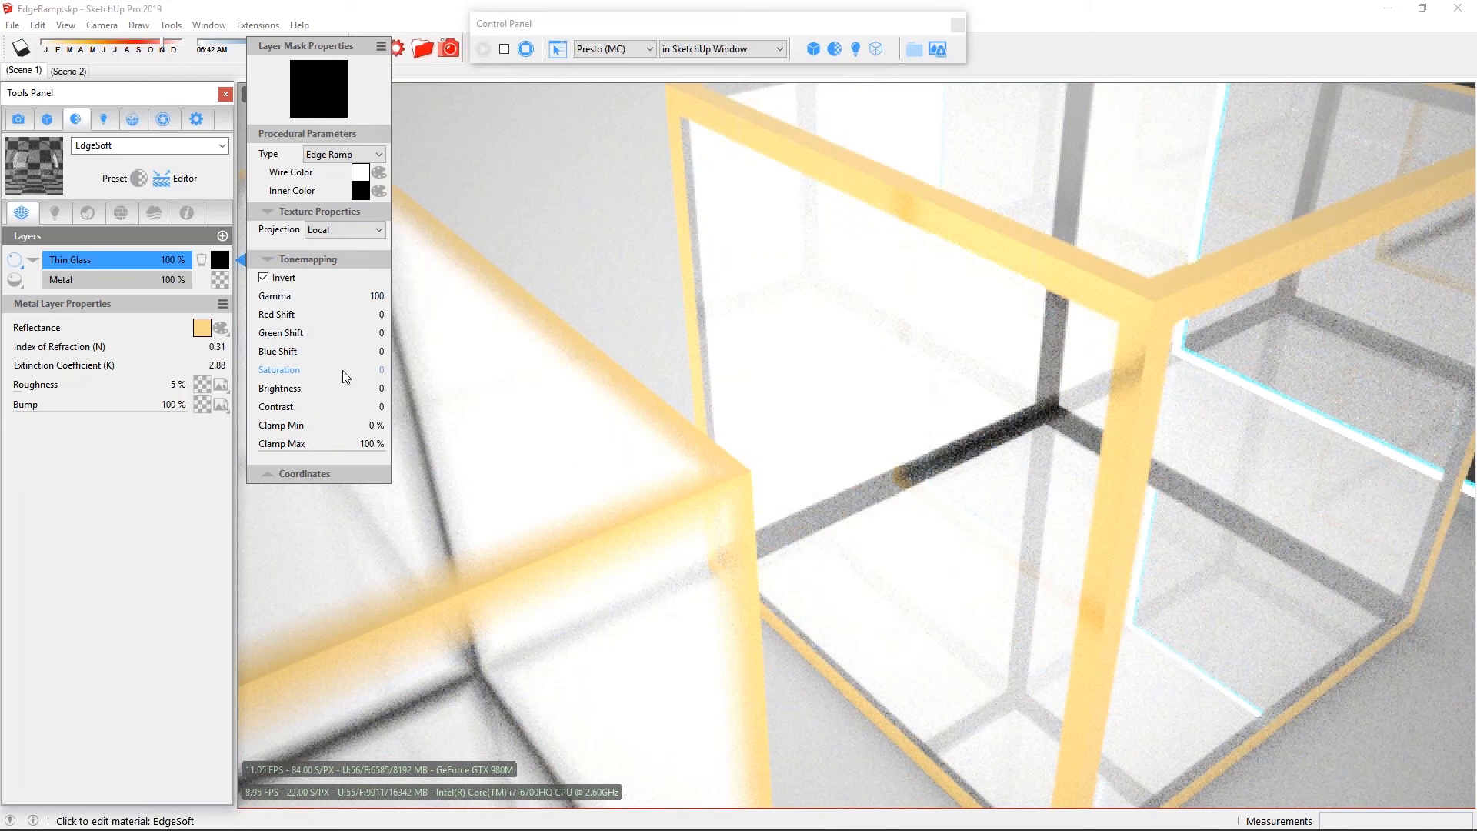
click(1023, 197)
click(226, 261)
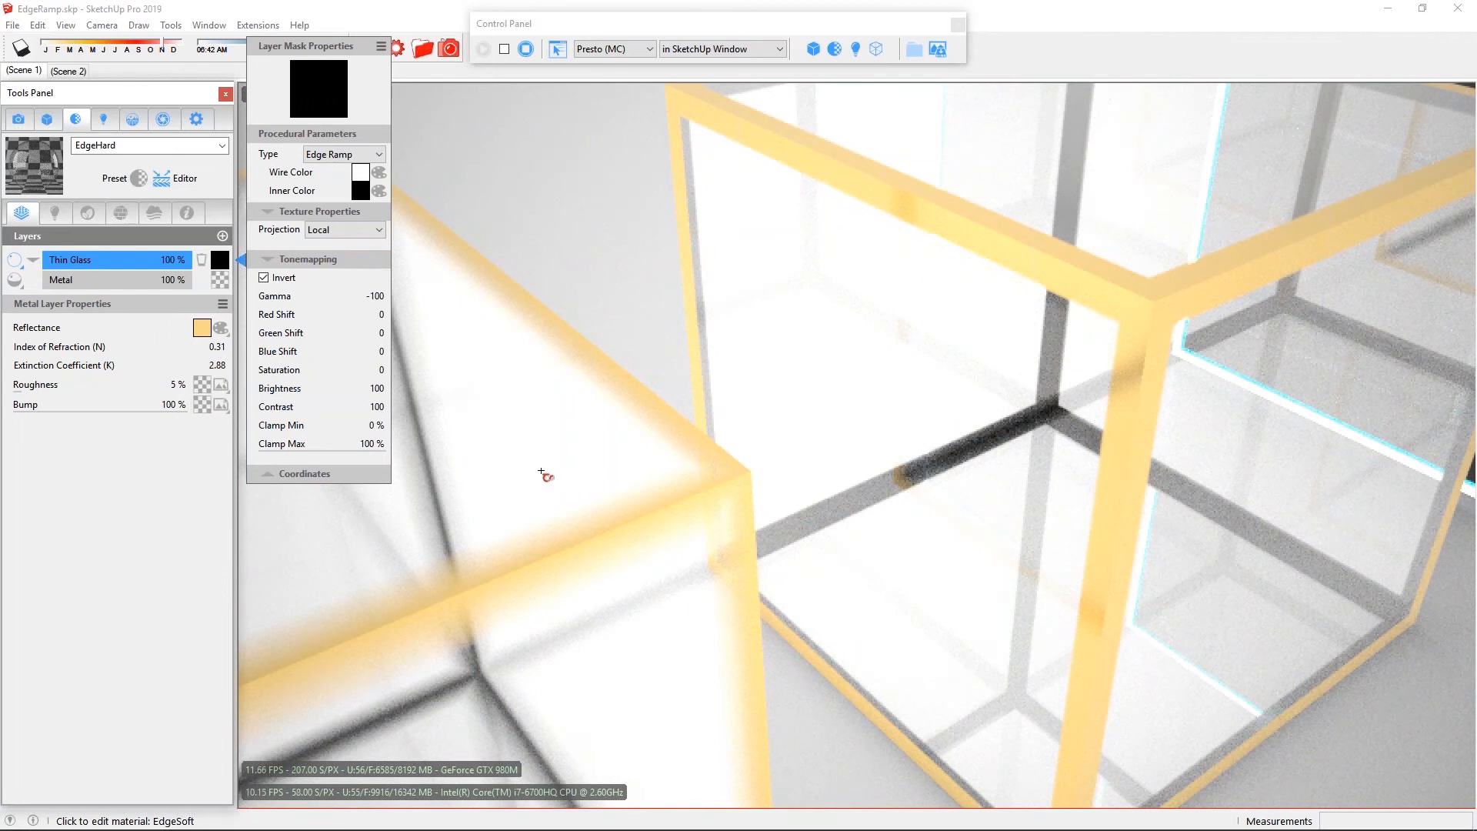
In EdgeSoft's Thin Glass layer mask, set Gamma to -100, Contrast to 100 and Brightness to 100, and open the Metal layer's reflectance colour.
click(588, 385)
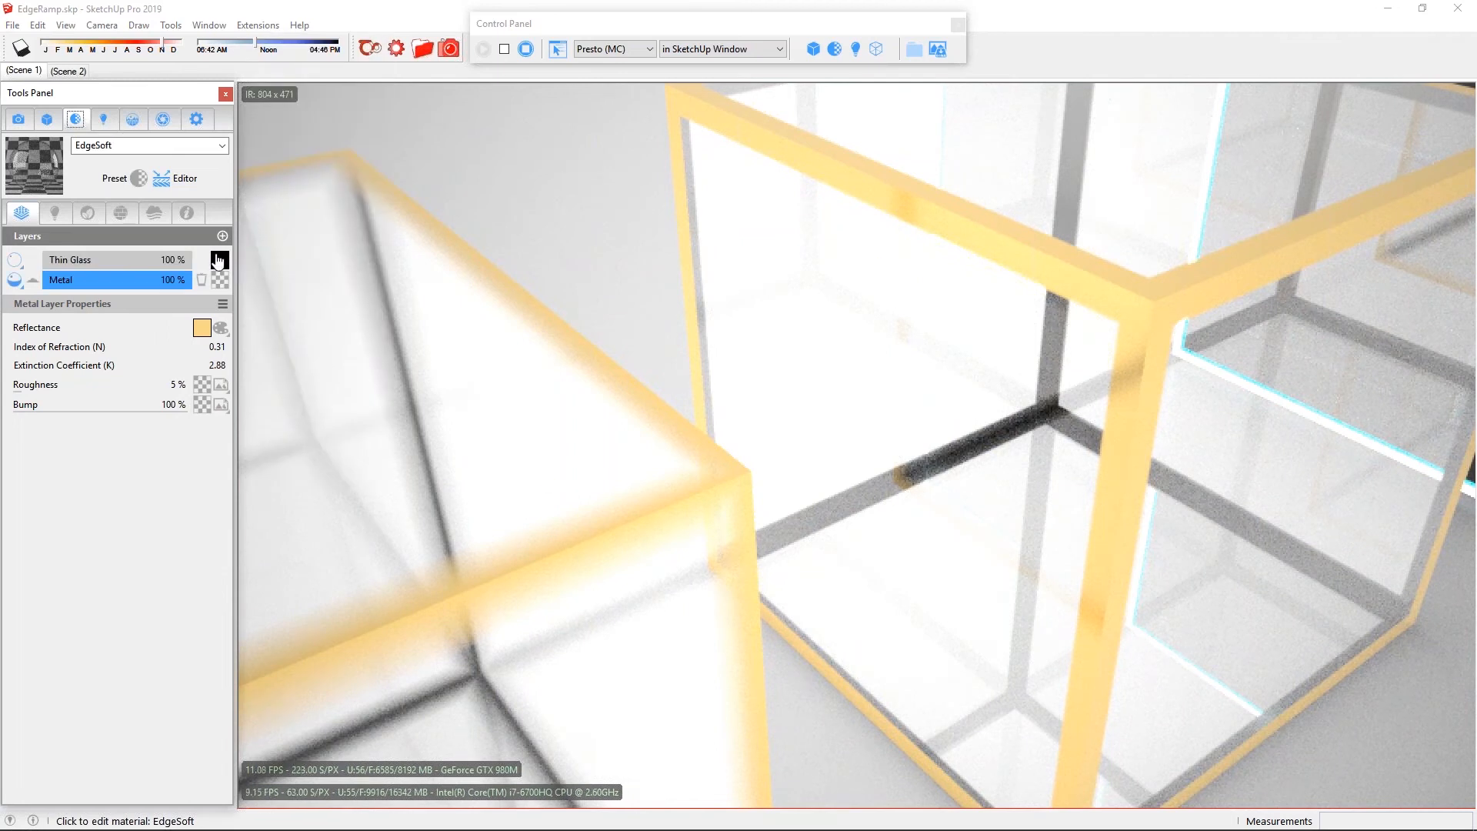
click(219, 260)
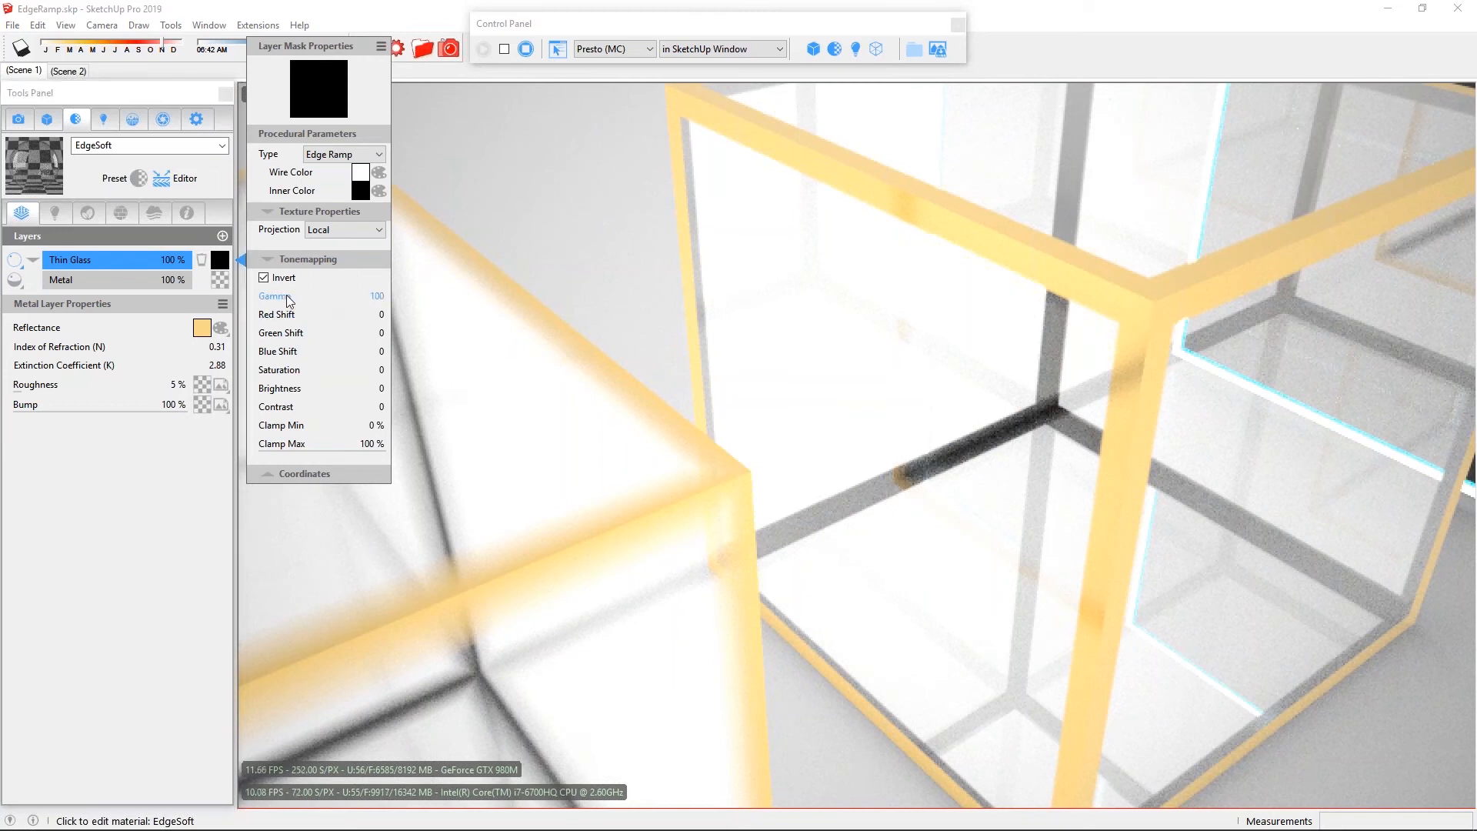
drag(324, 300, 90, 306)
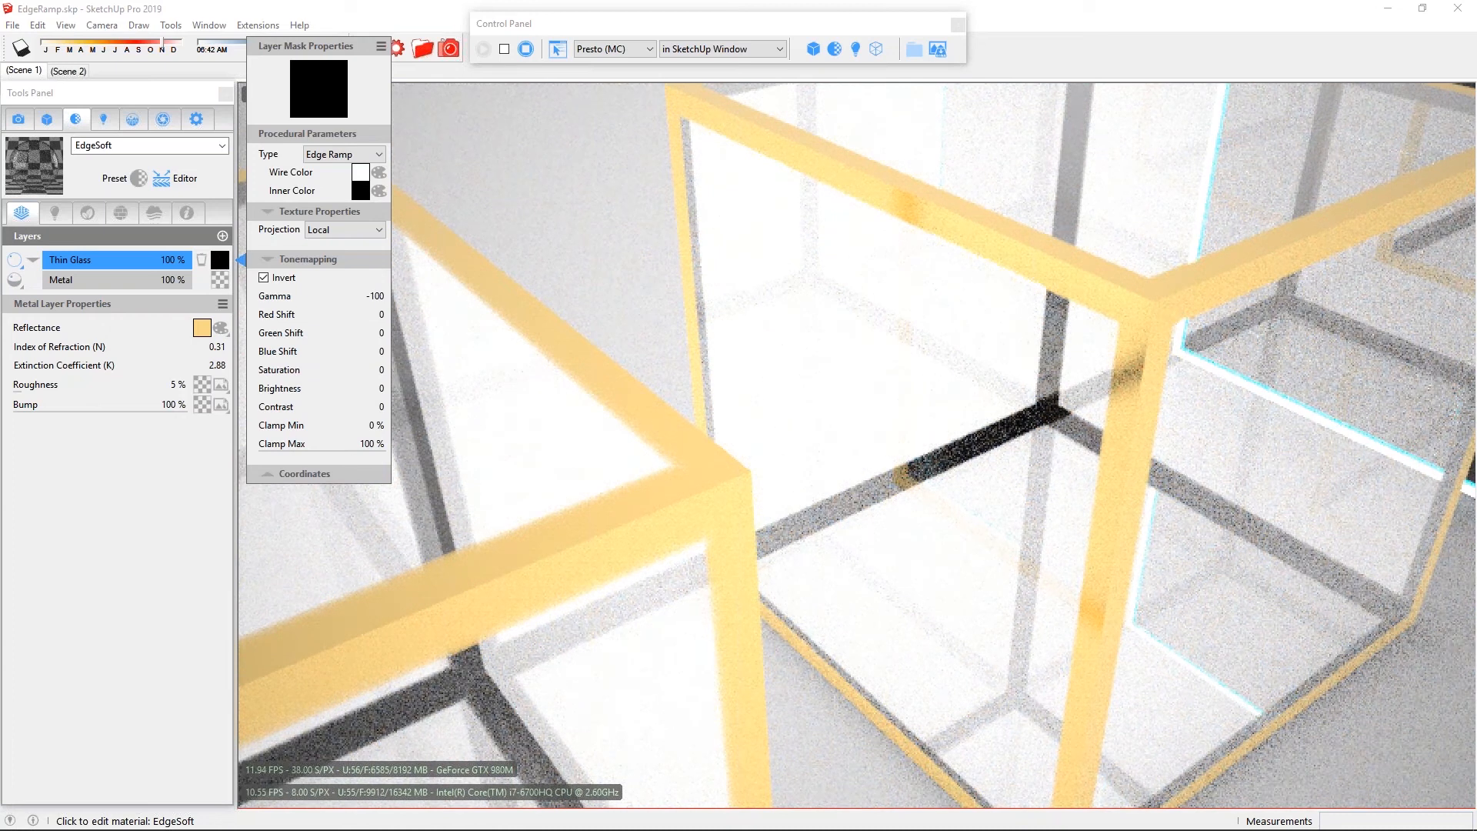
drag(280, 408, 397, 415)
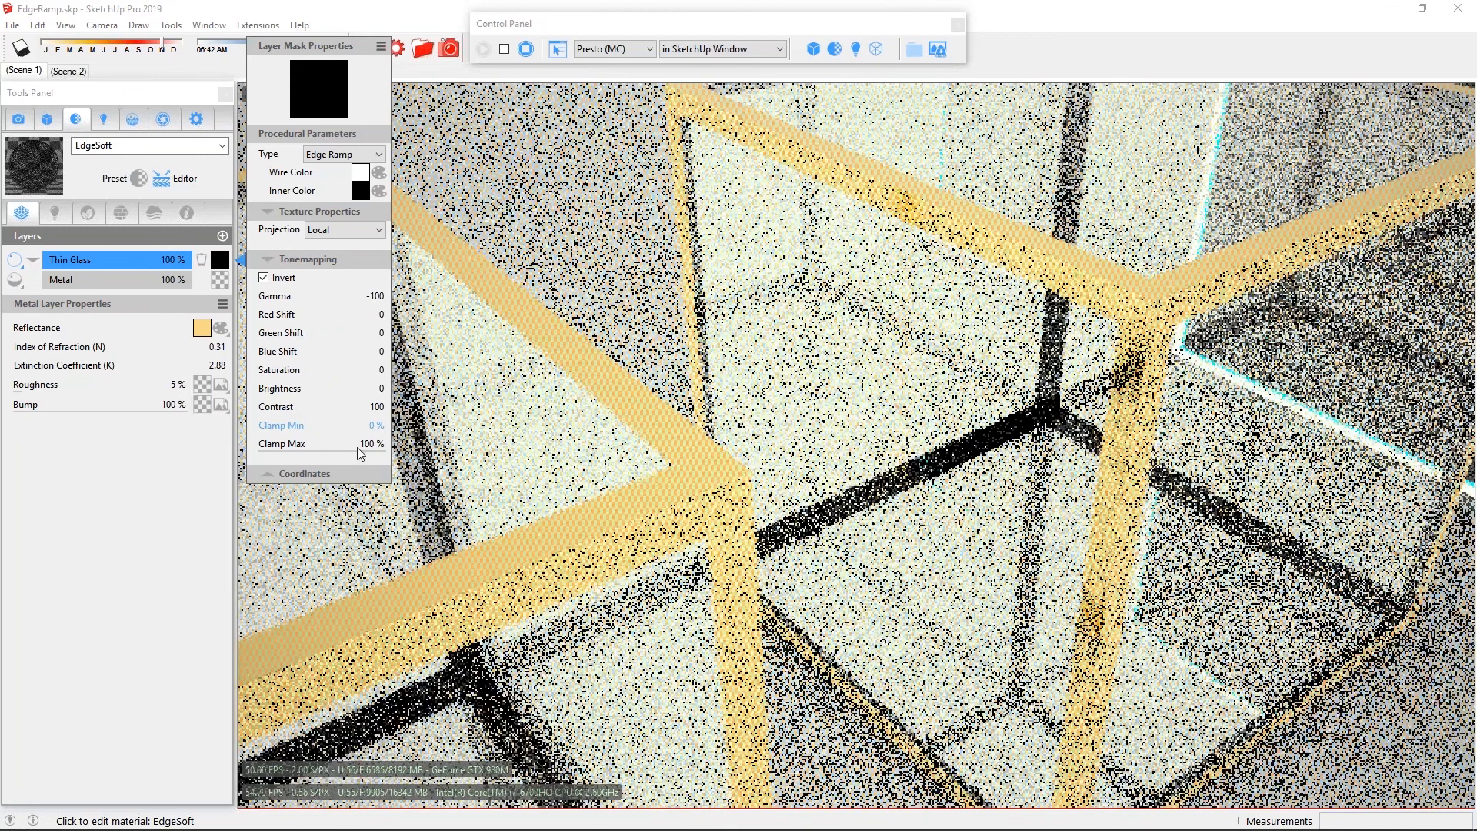
drag(280, 388, 629, 493)
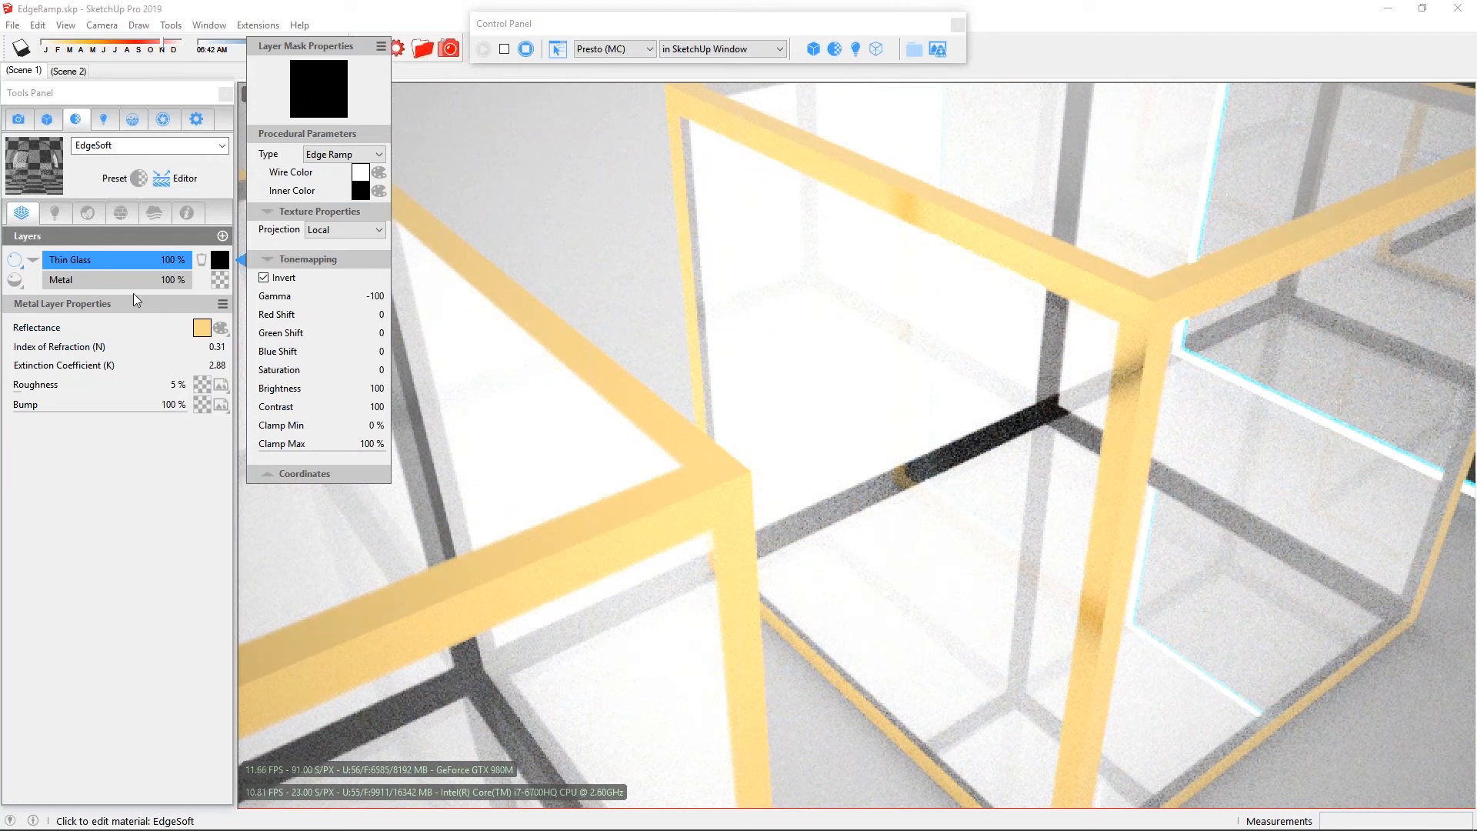
click(221, 328)
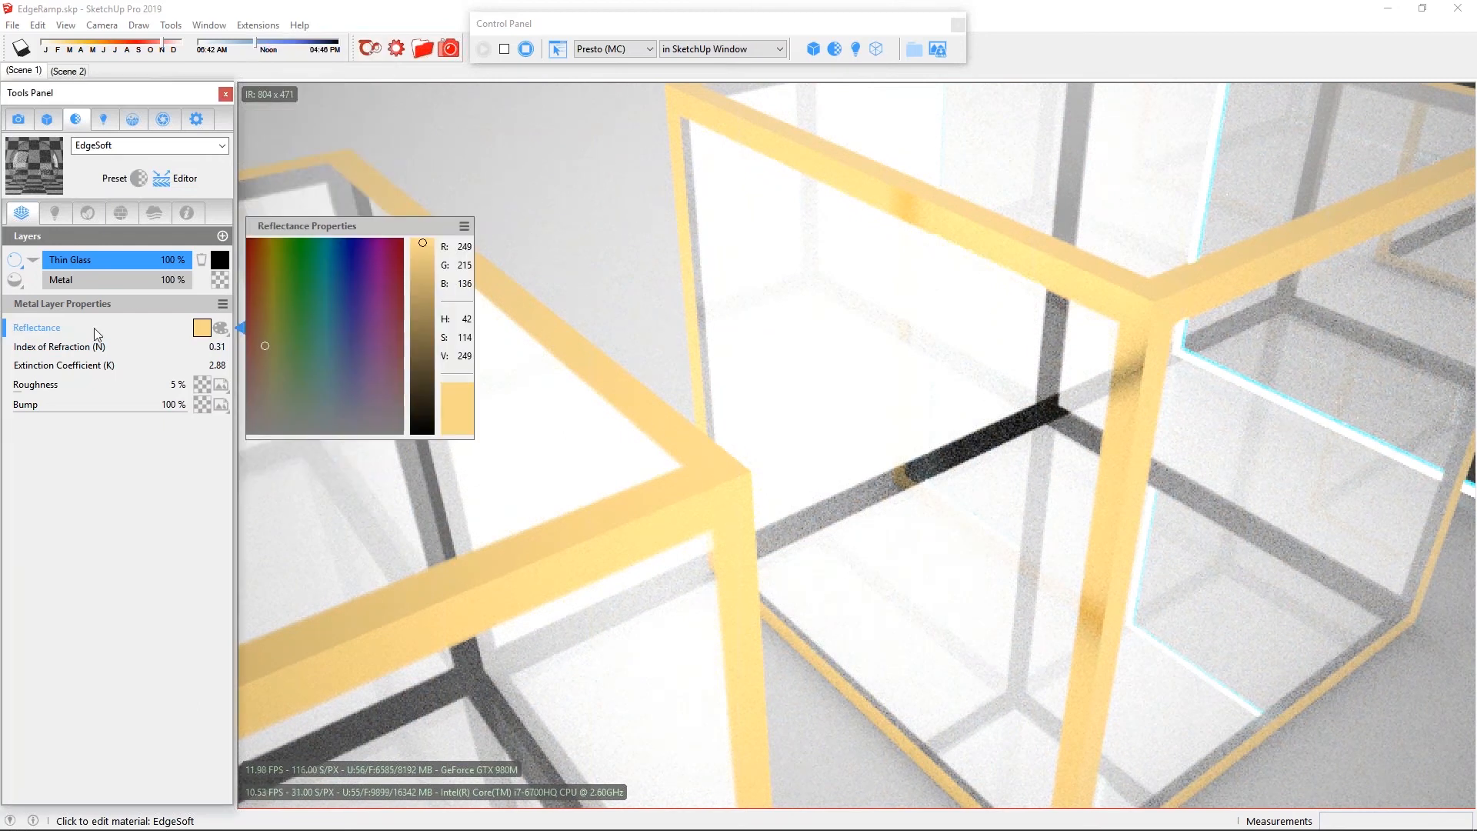
Pick the dark cube's EdgeEmit material in a closer view and examine its emitter colour and power settings.
middle_drag(752, 343, 884, 354)
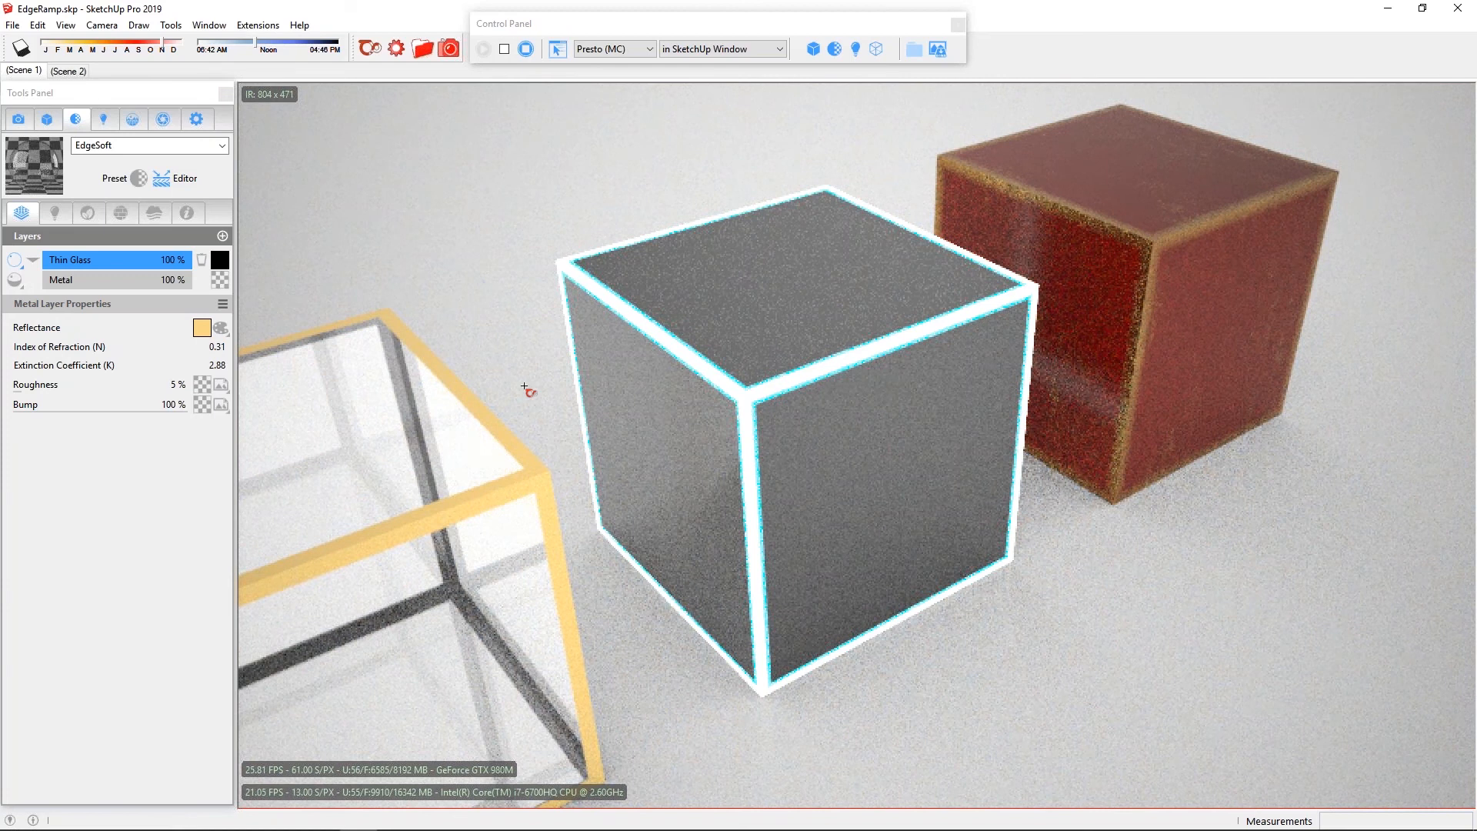
shift+middle_drag(859, 320, 1032, 396)
scroll(906, 310, up, 2)
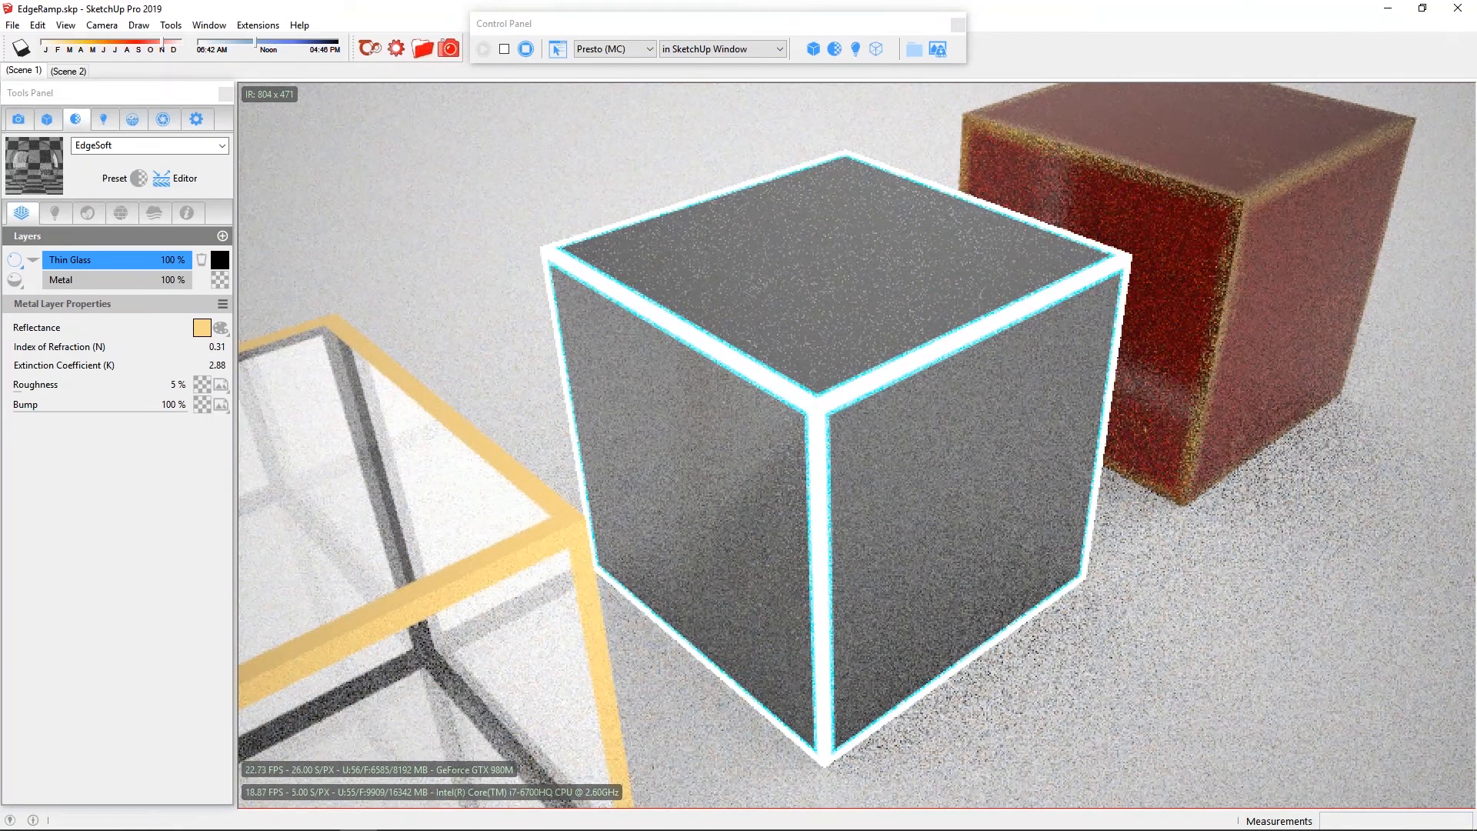
click(663, 277)
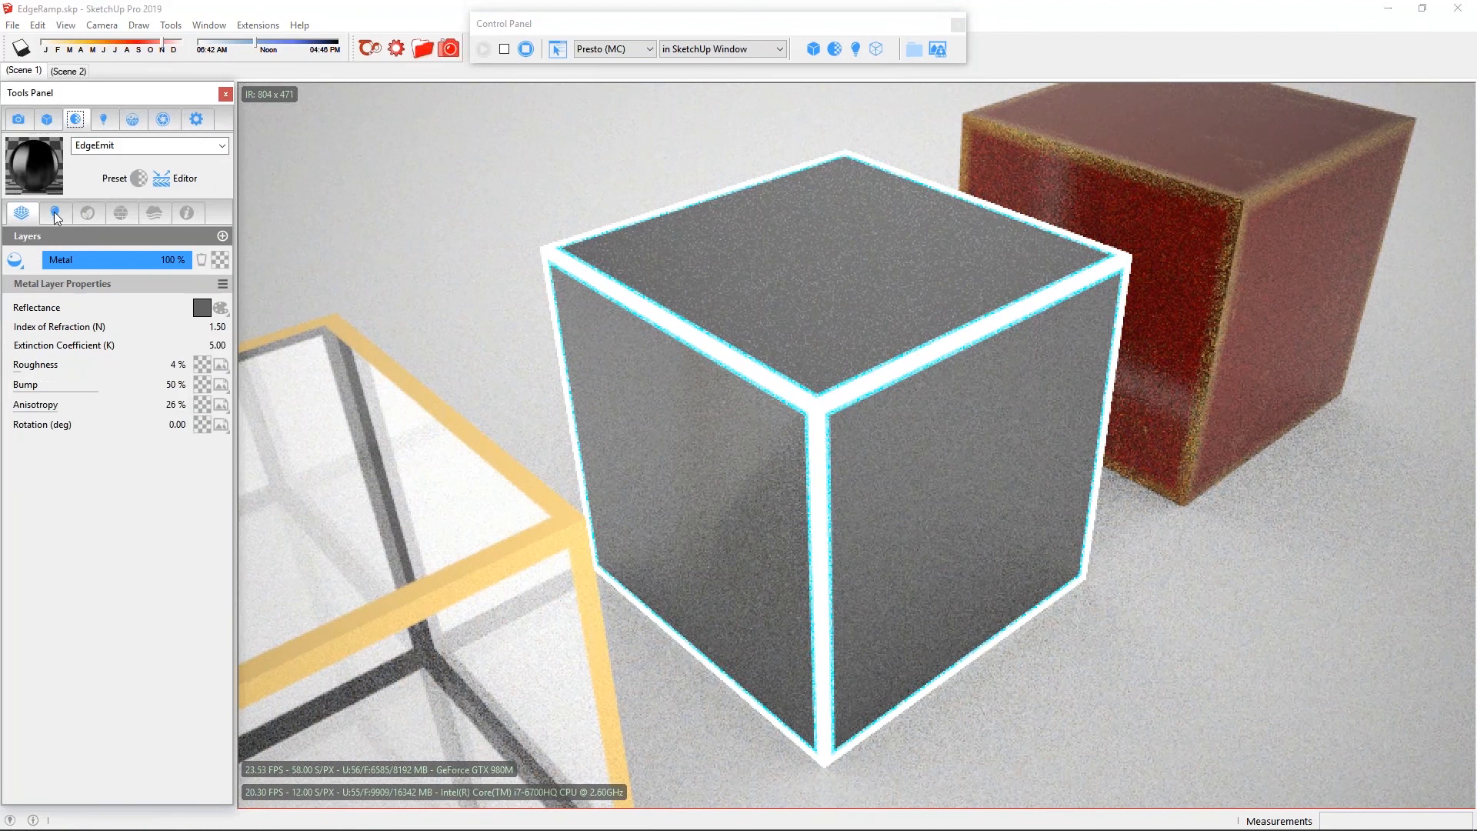
click(54, 211)
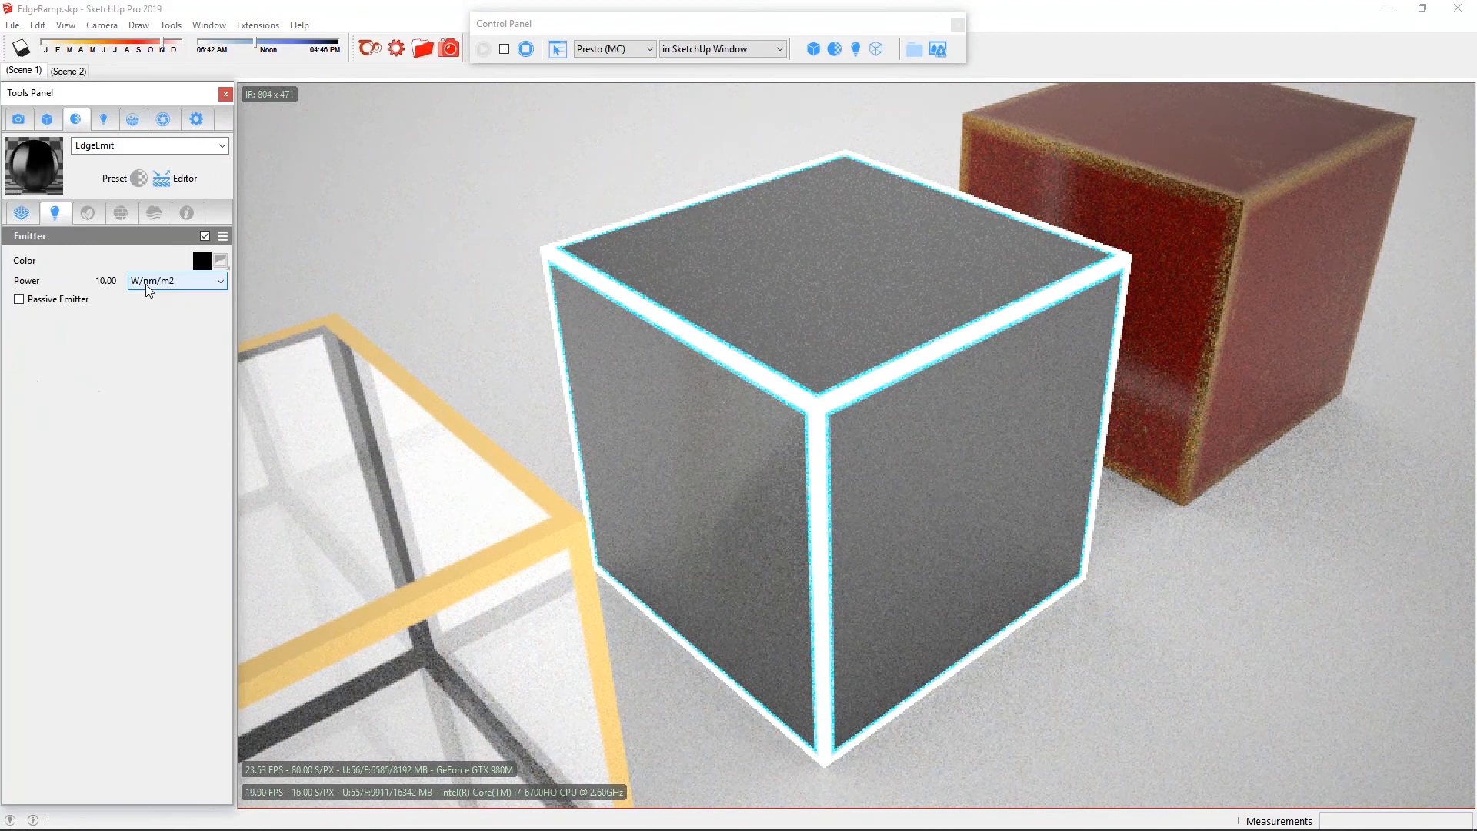
click(203, 265)
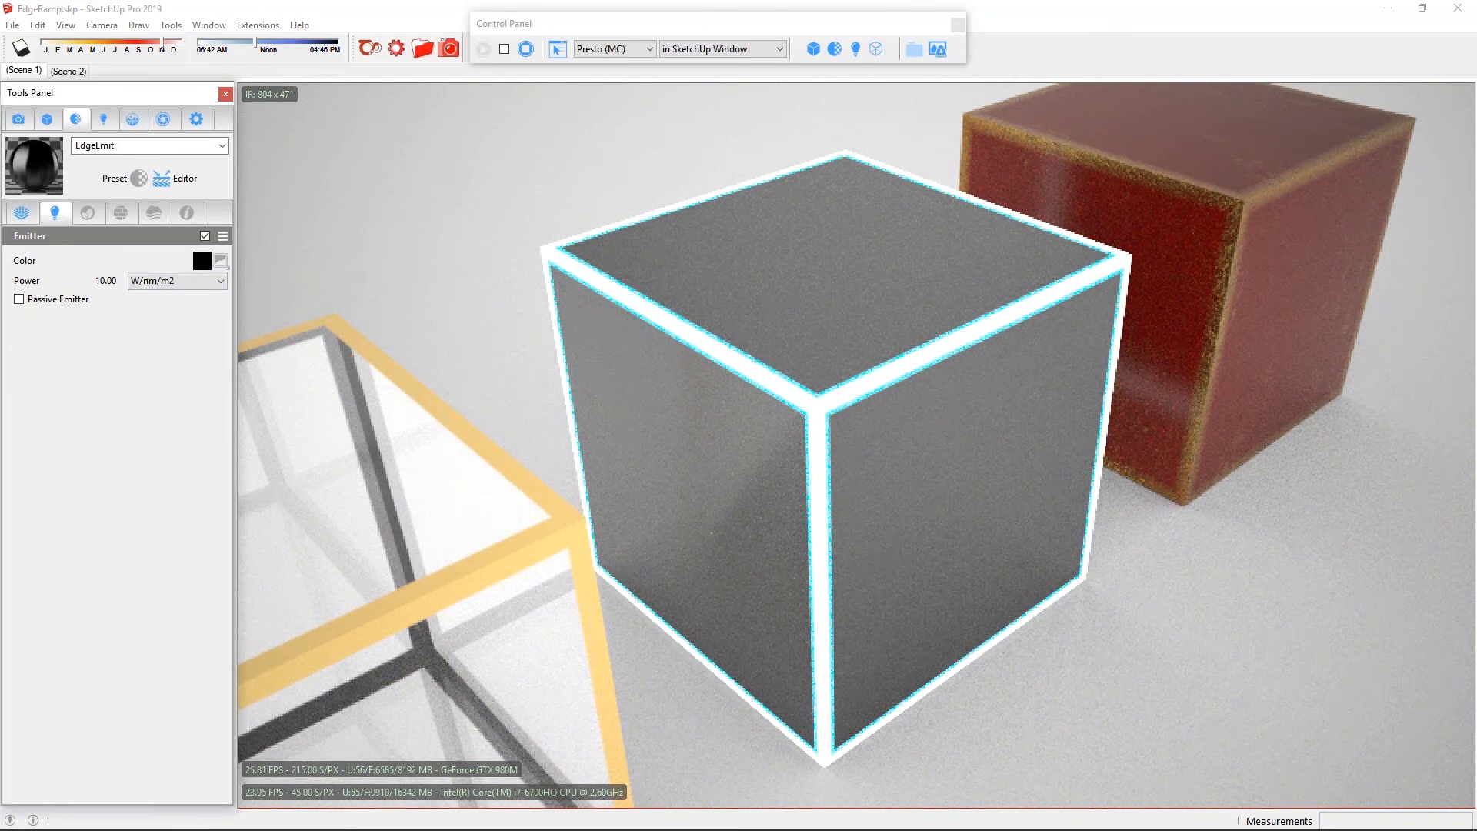
Turn off the image-based lighting's Illumination to view the cube's glowing edges in the dark, and turn it back on.
click(133, 119)
click(94, 190)
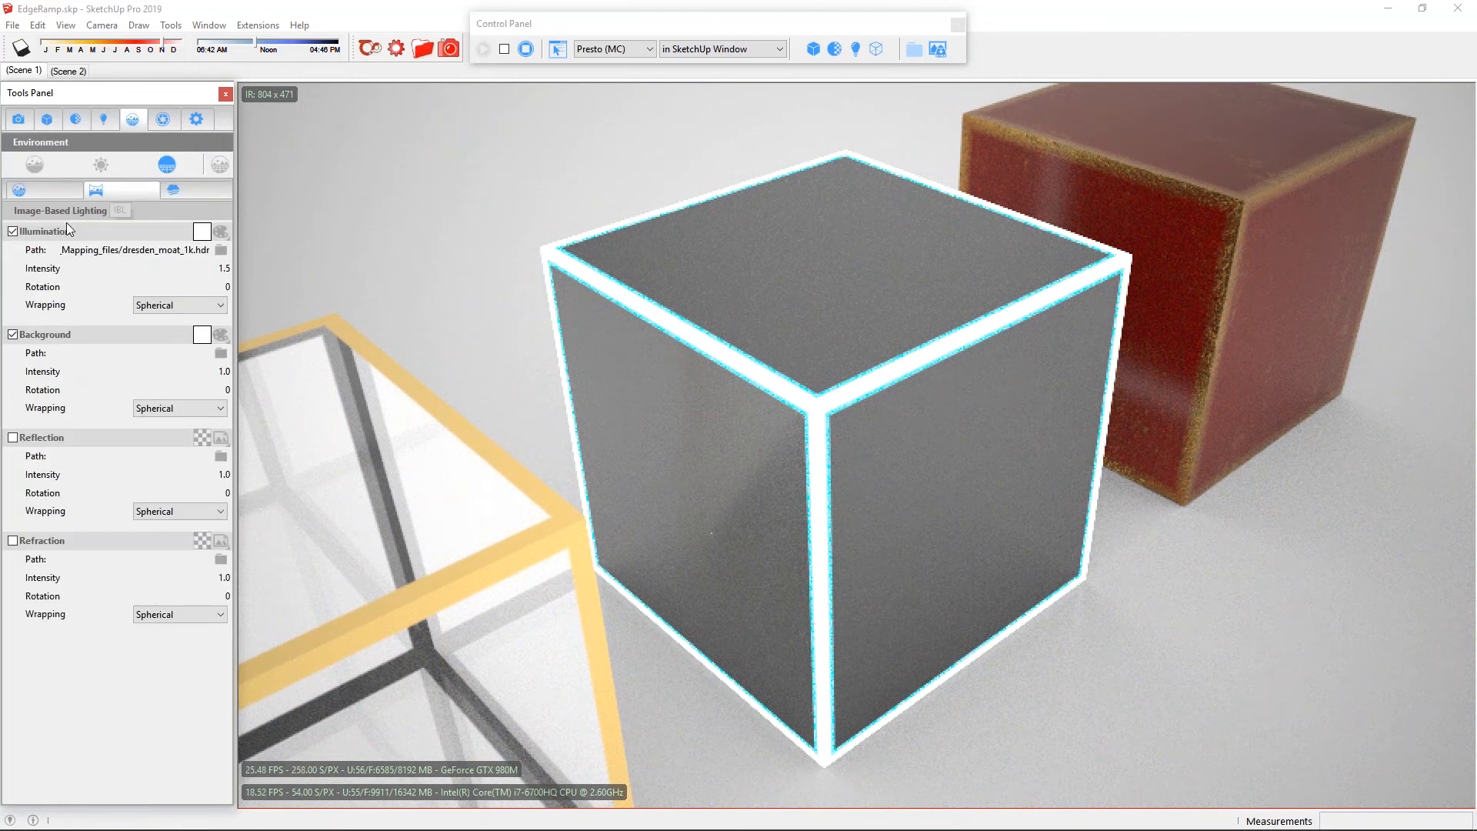
click(71, 233)
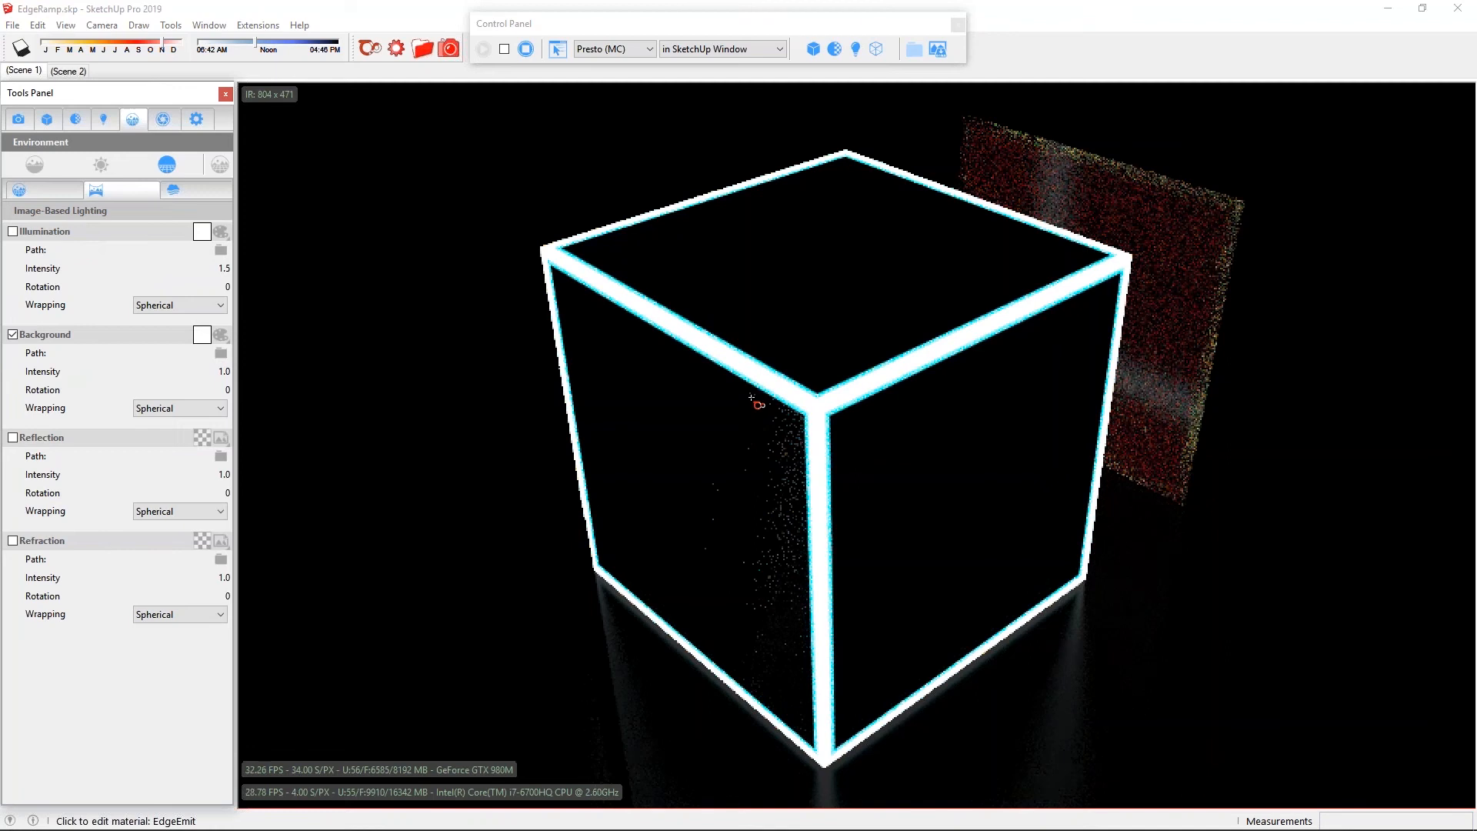
middle_drag(761, 373, 882, 401)
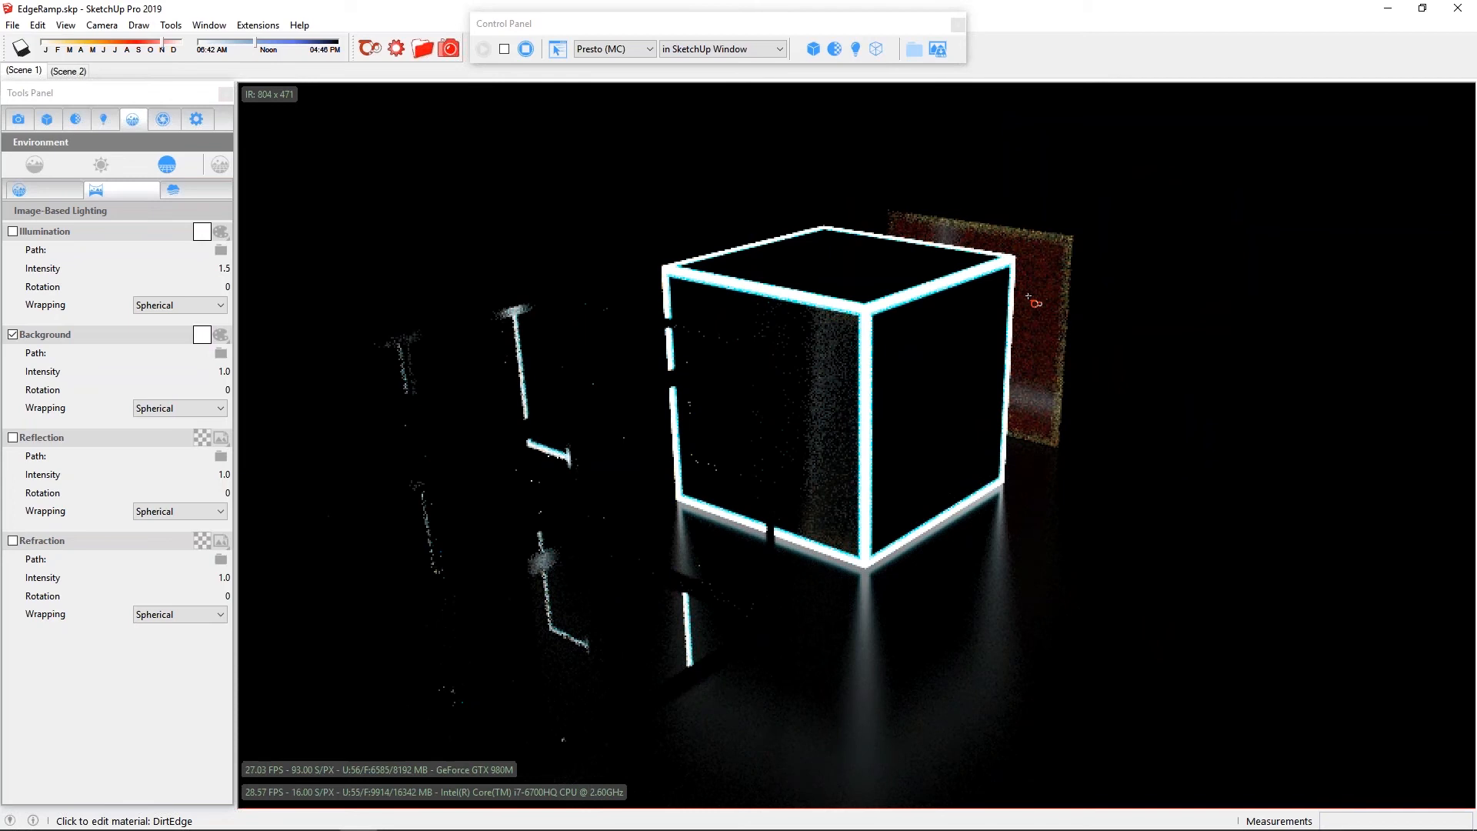
click(72, 229)
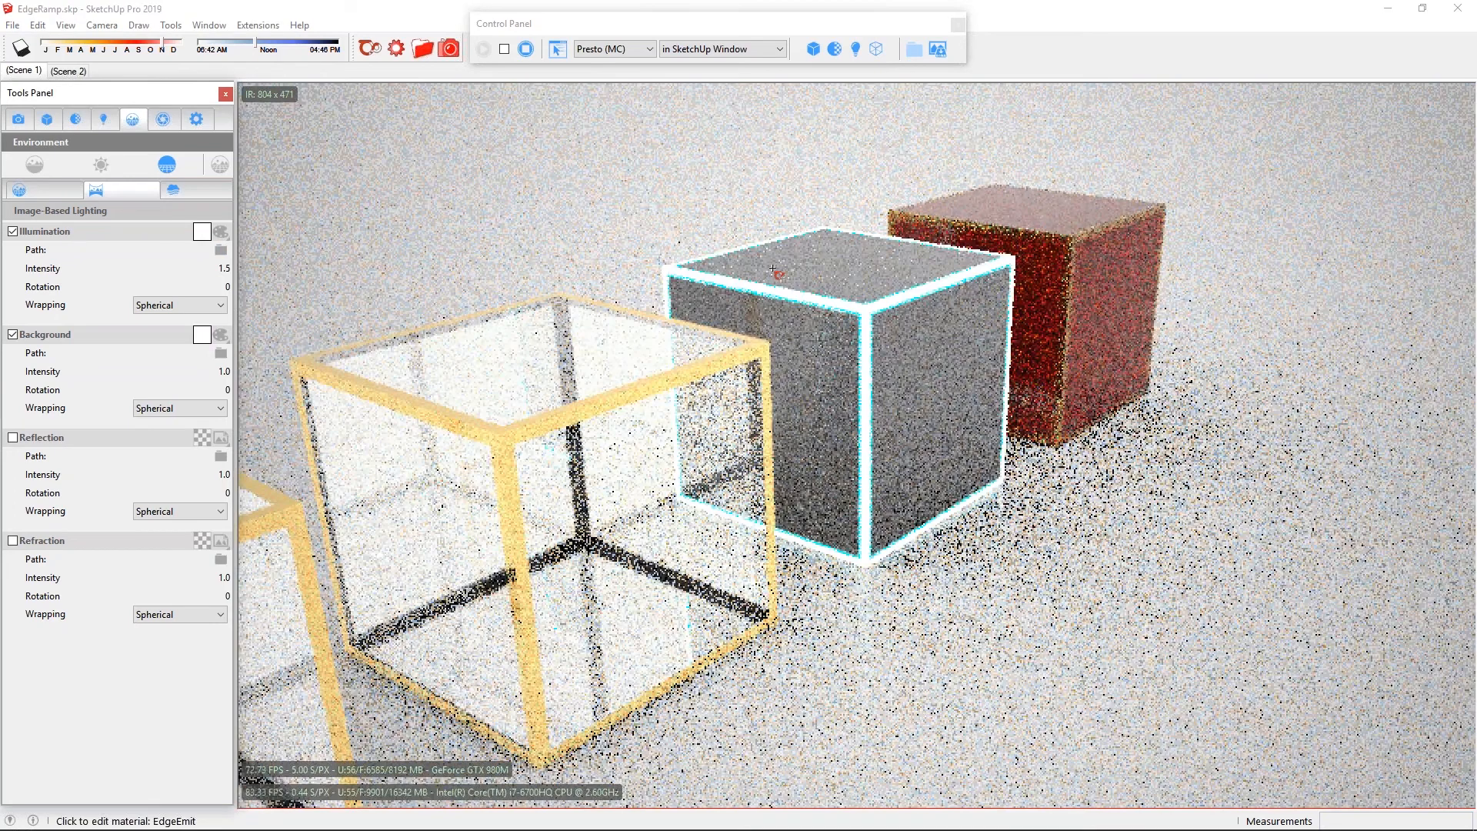
Pick the red cube's DirtEdge material in a close view and examine its Basic and Metal layers and the Basic layer mask.
middle_drag(777, 273, 635, 481)
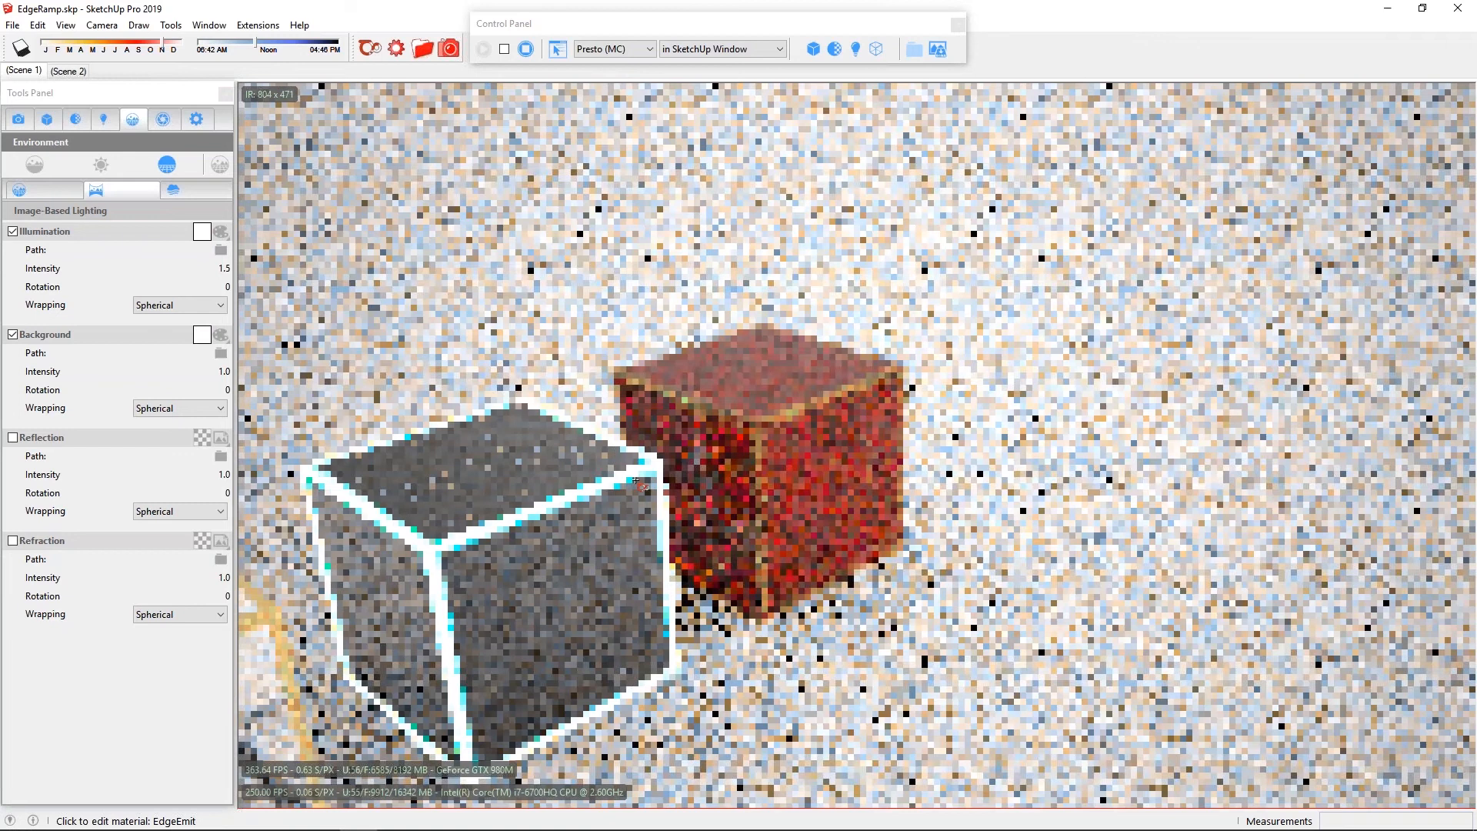
scroll(636, 481, up, 5)
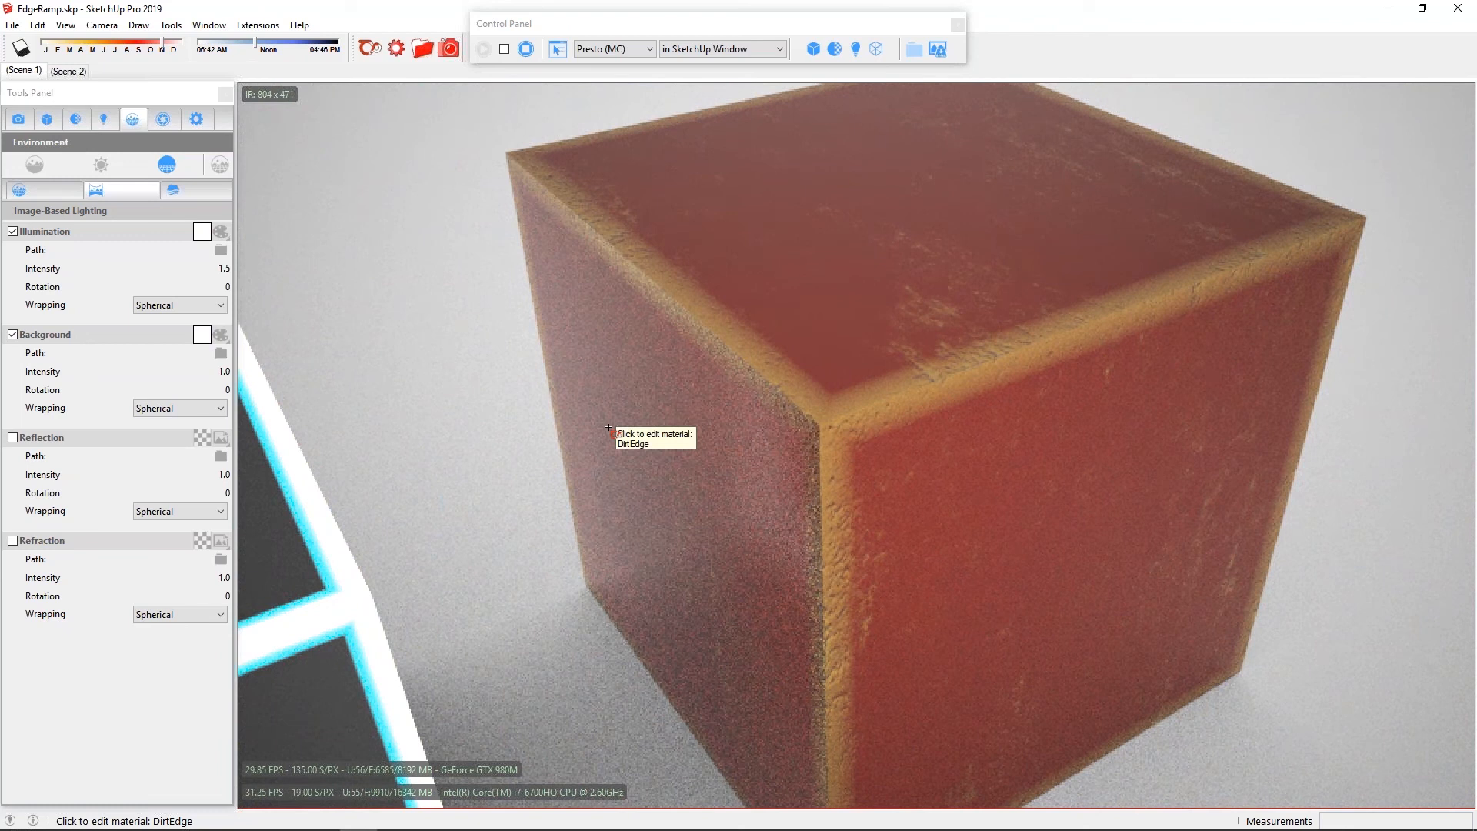
middle_drag(568, 390, 640, 346)
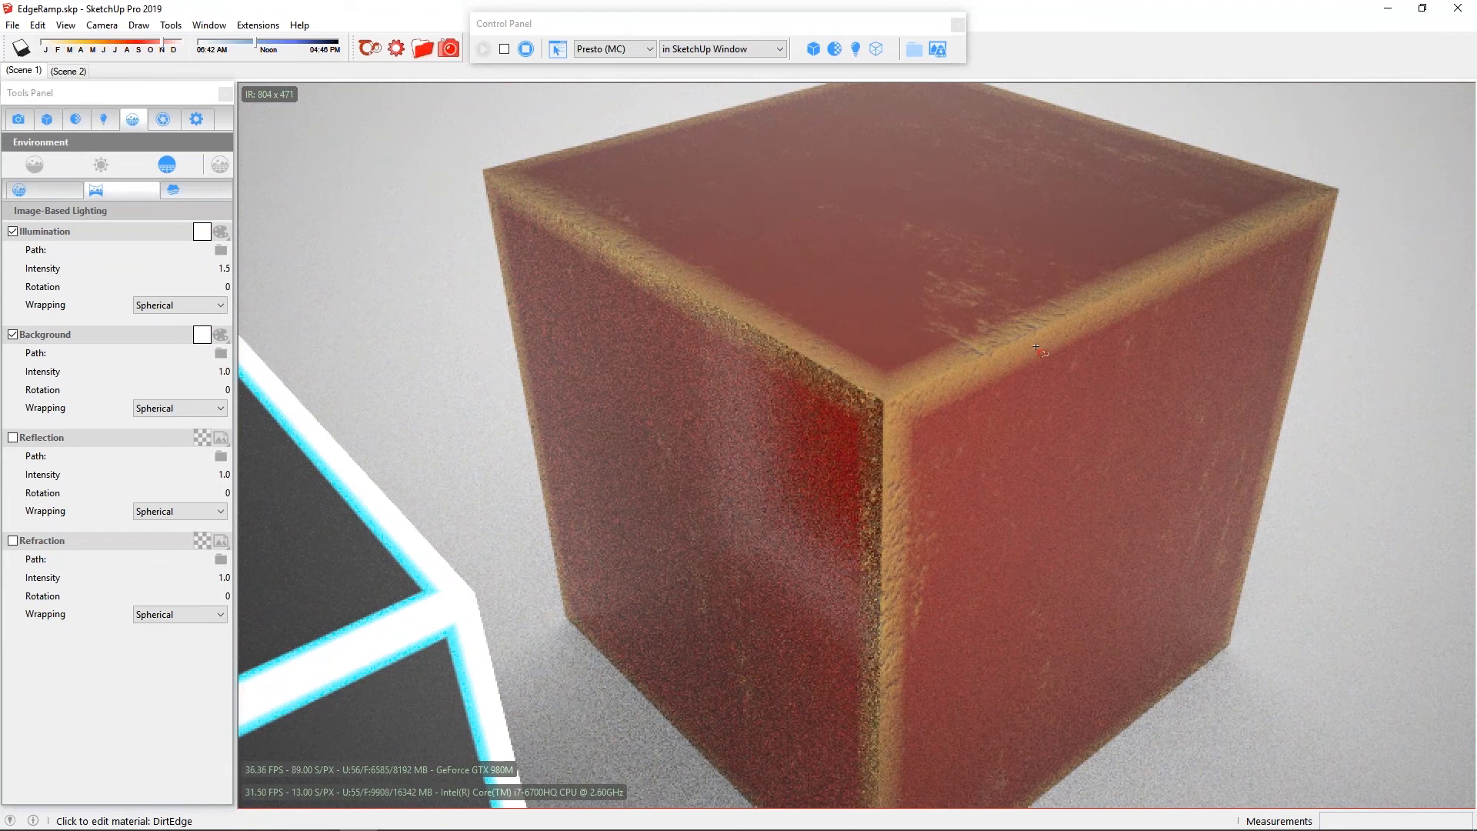
click(829, 275)
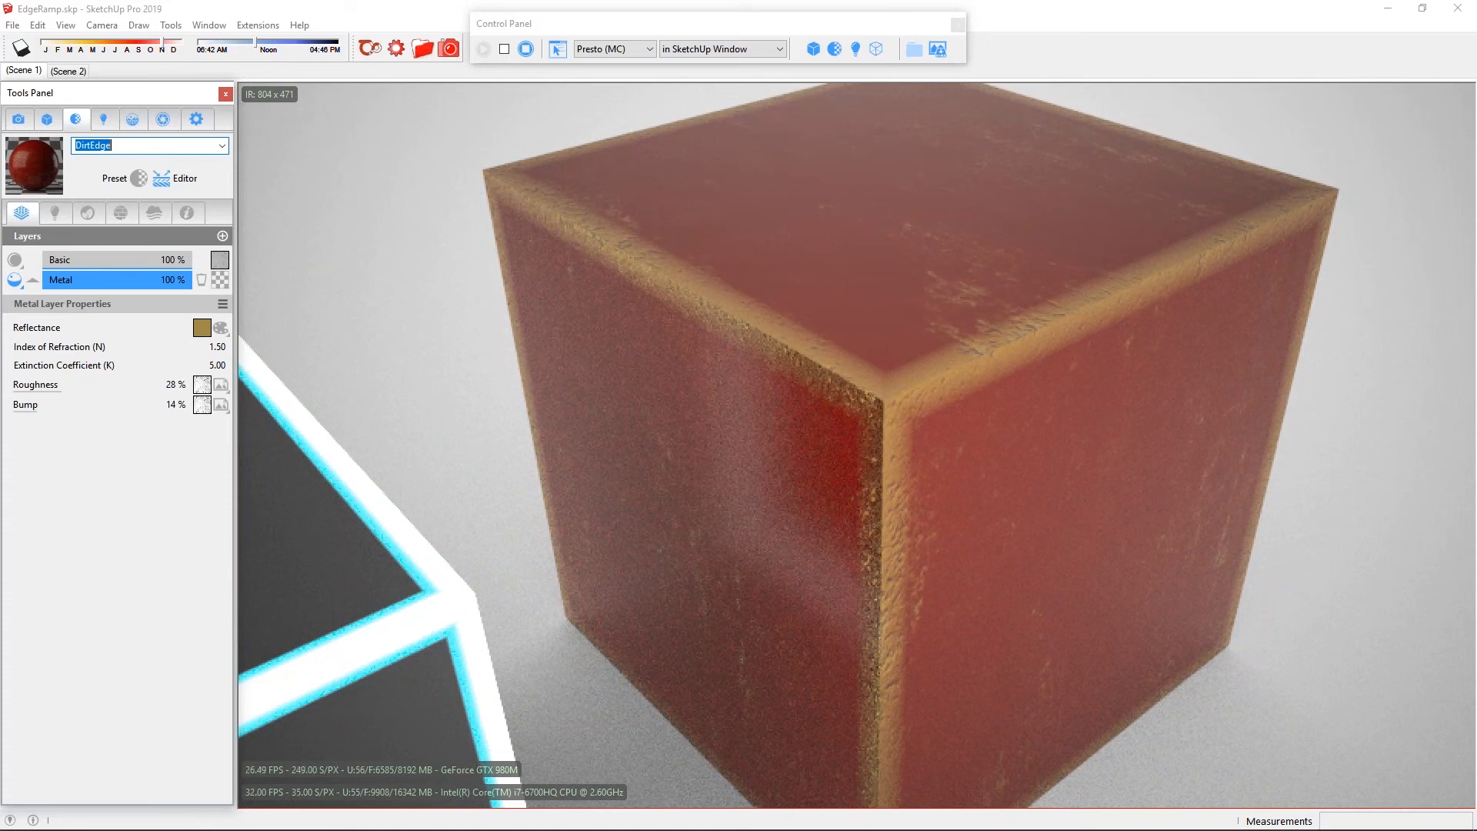
click(88, 260)
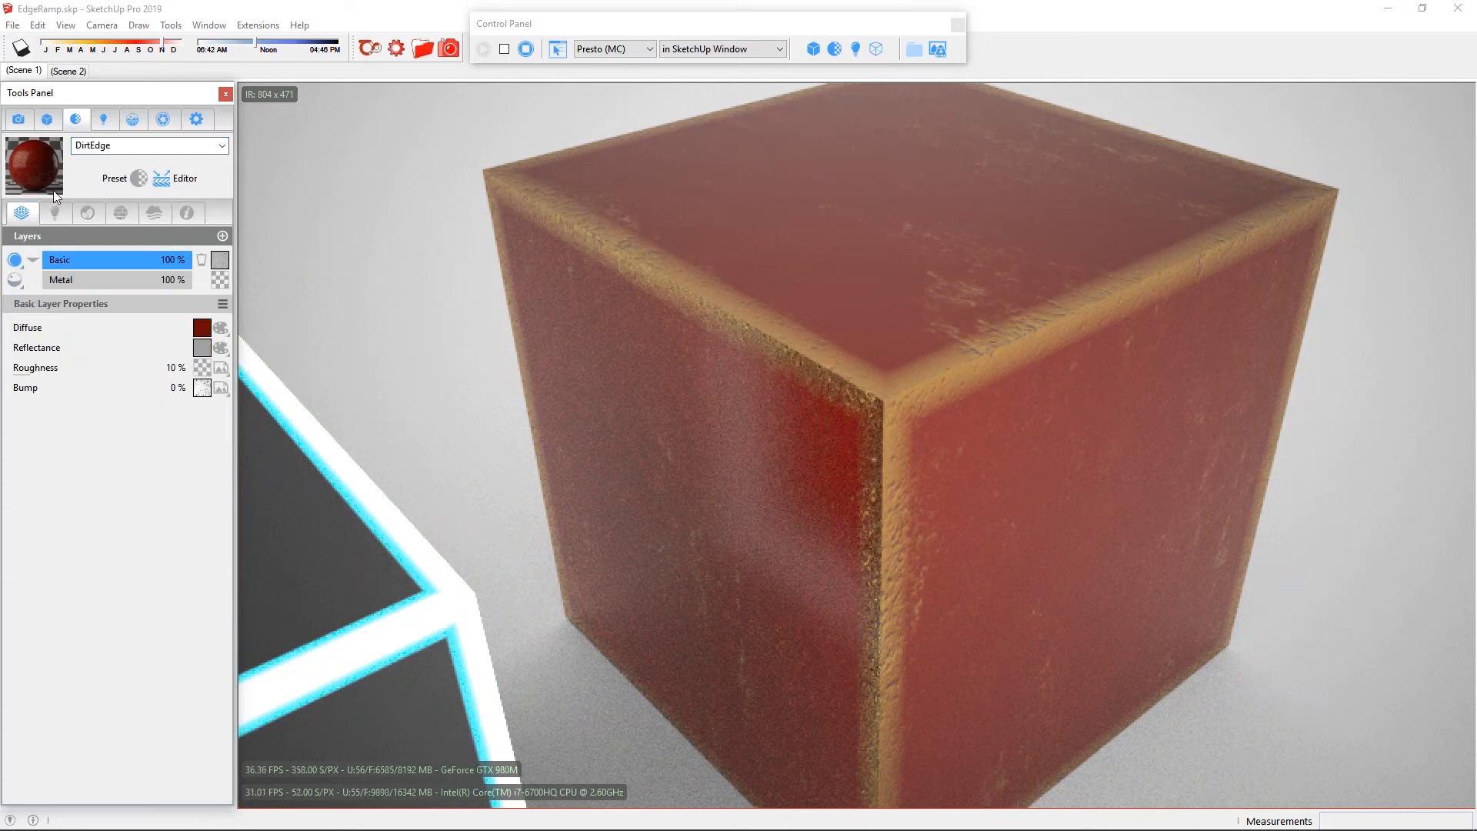
click(98, 280)
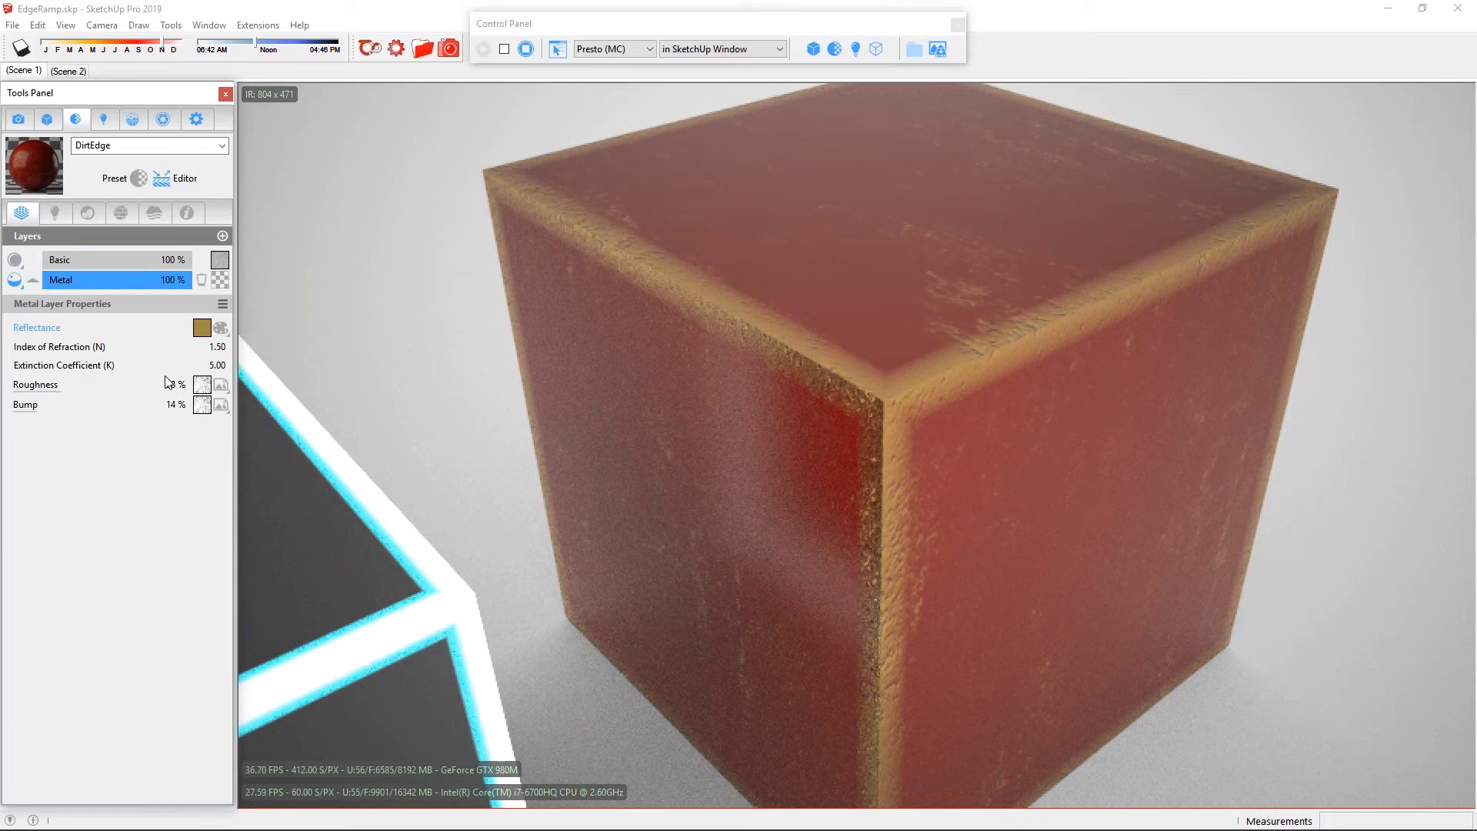
click(219, 261)
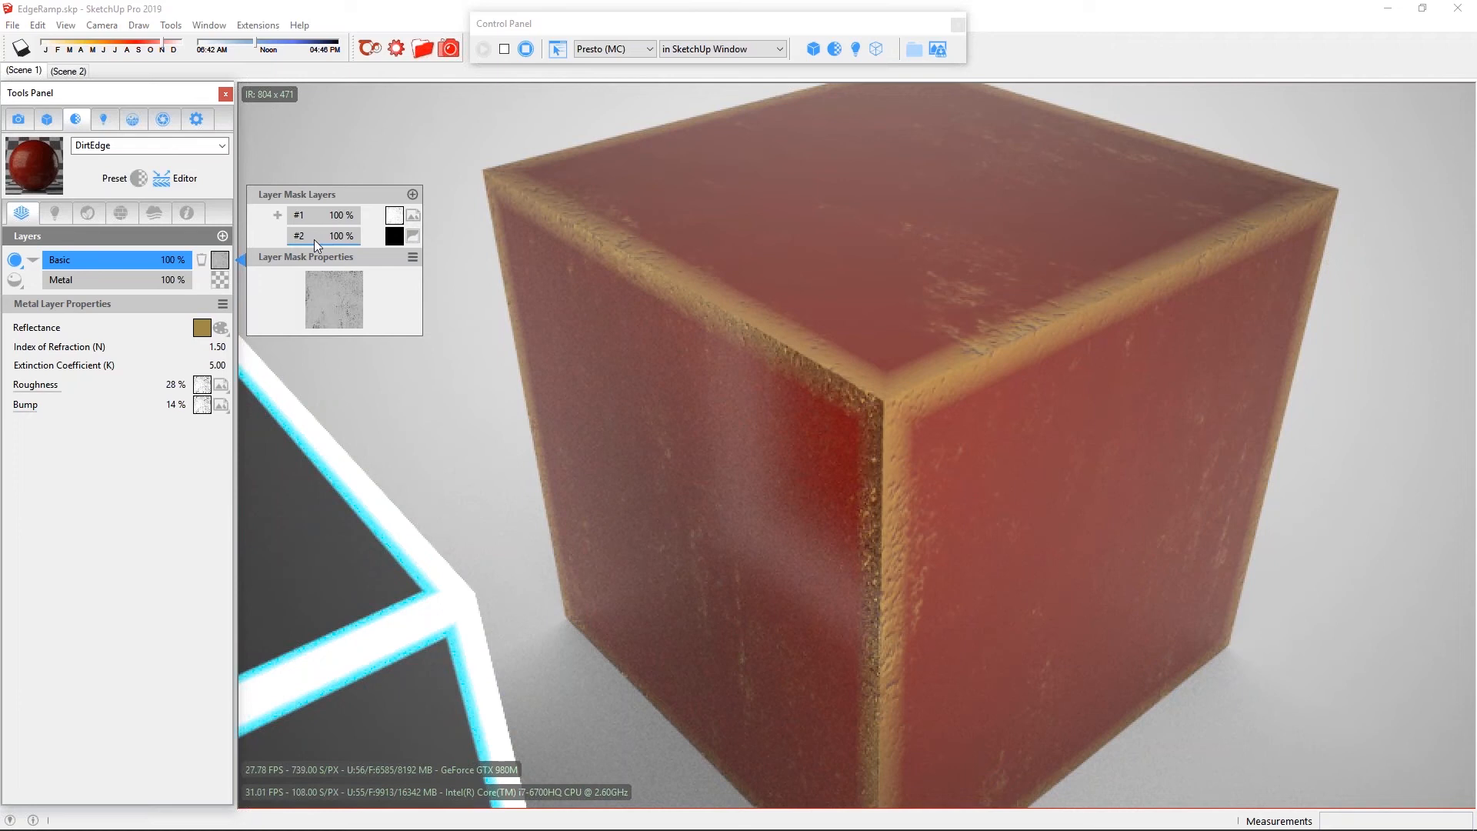
Inspect the red cube's worn edges from closer and farther viewpoints, and return to the Scene 1 view of all cubes.
middle_drag(831, 316, 840, 324)
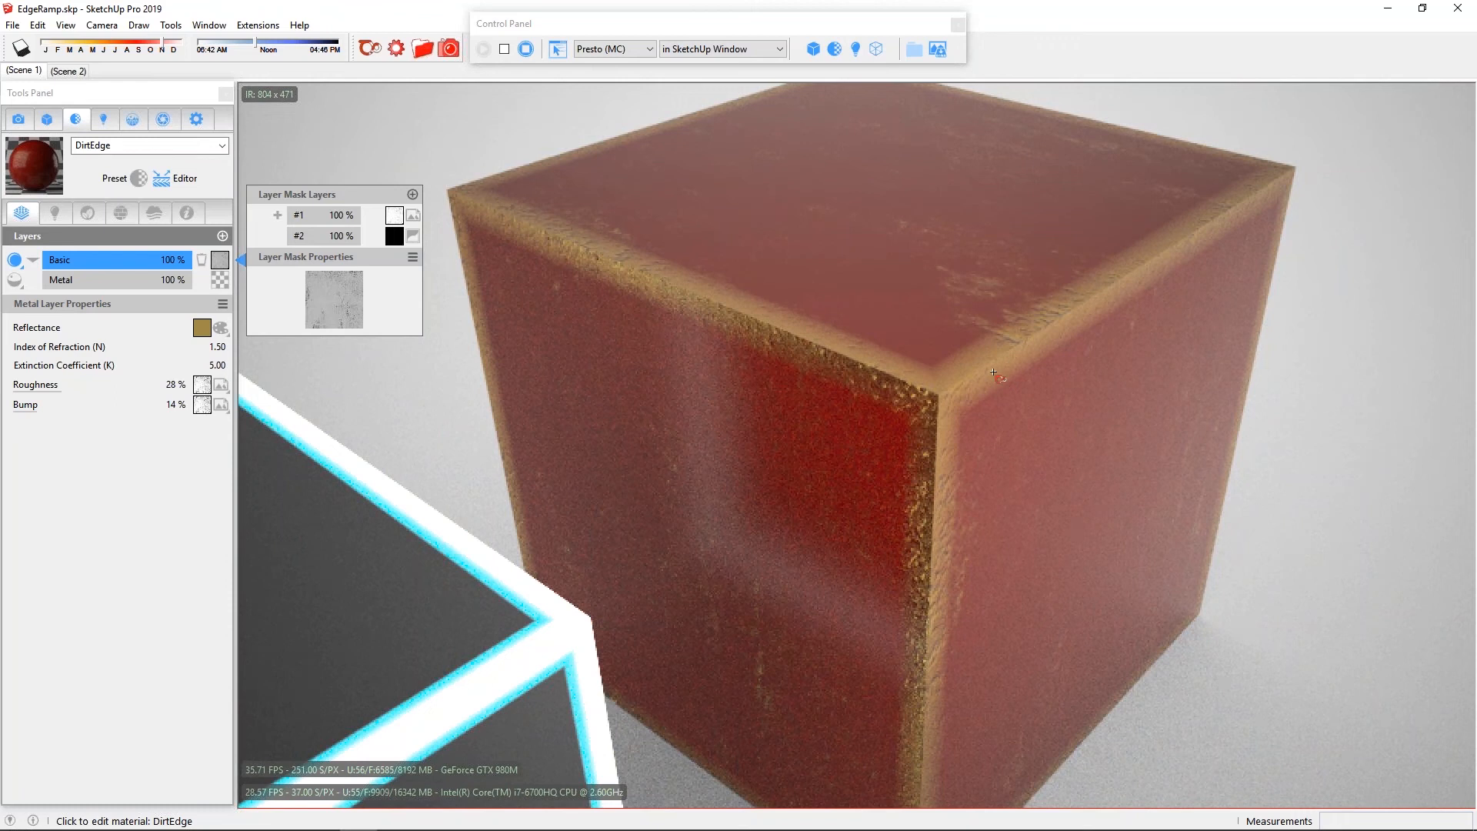
scroll(997, 361, down, 2)
scroll(951, 371, down, 1)
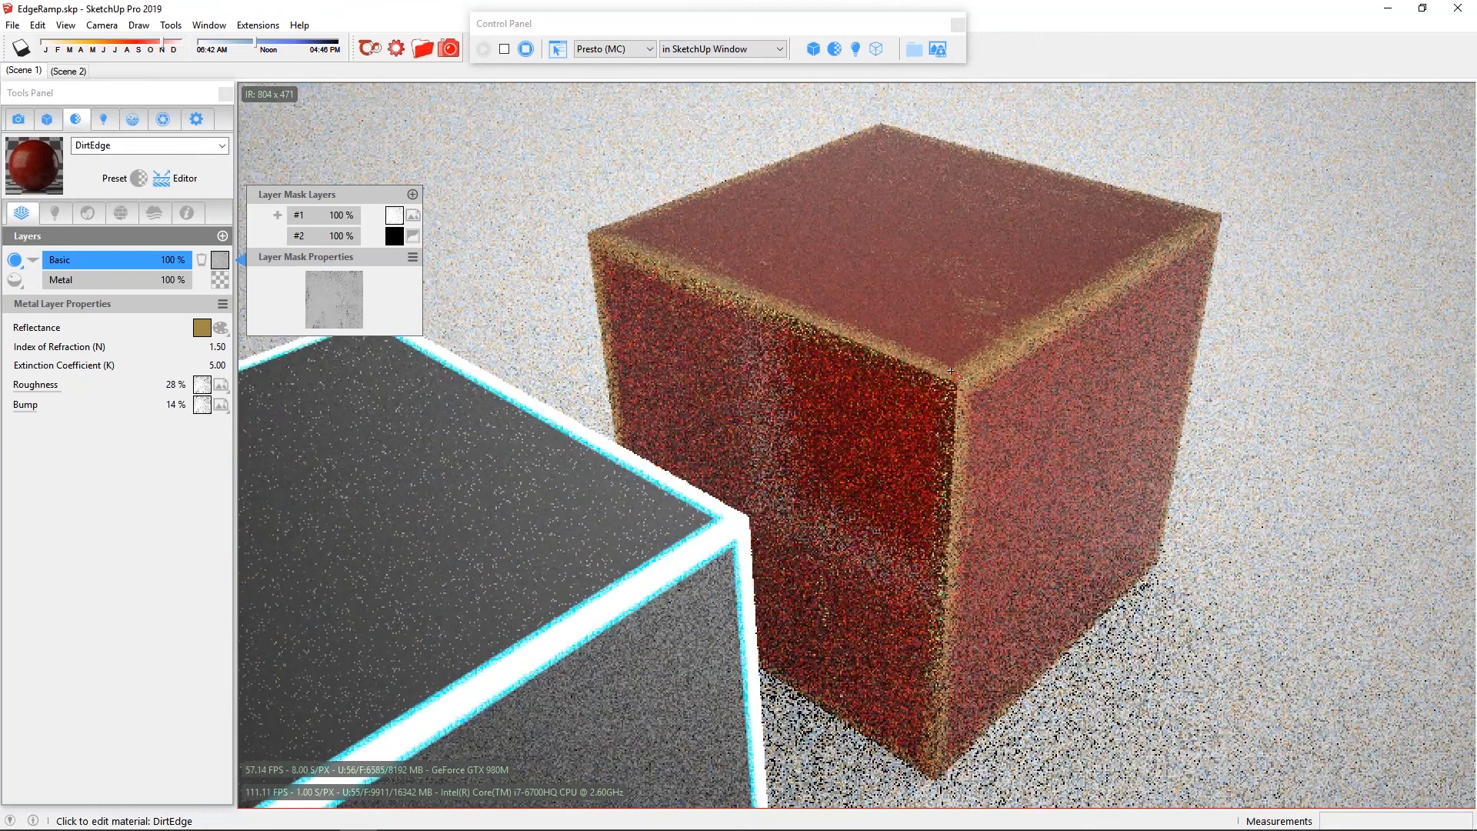
middle_drag(951, 371, 893, 362)
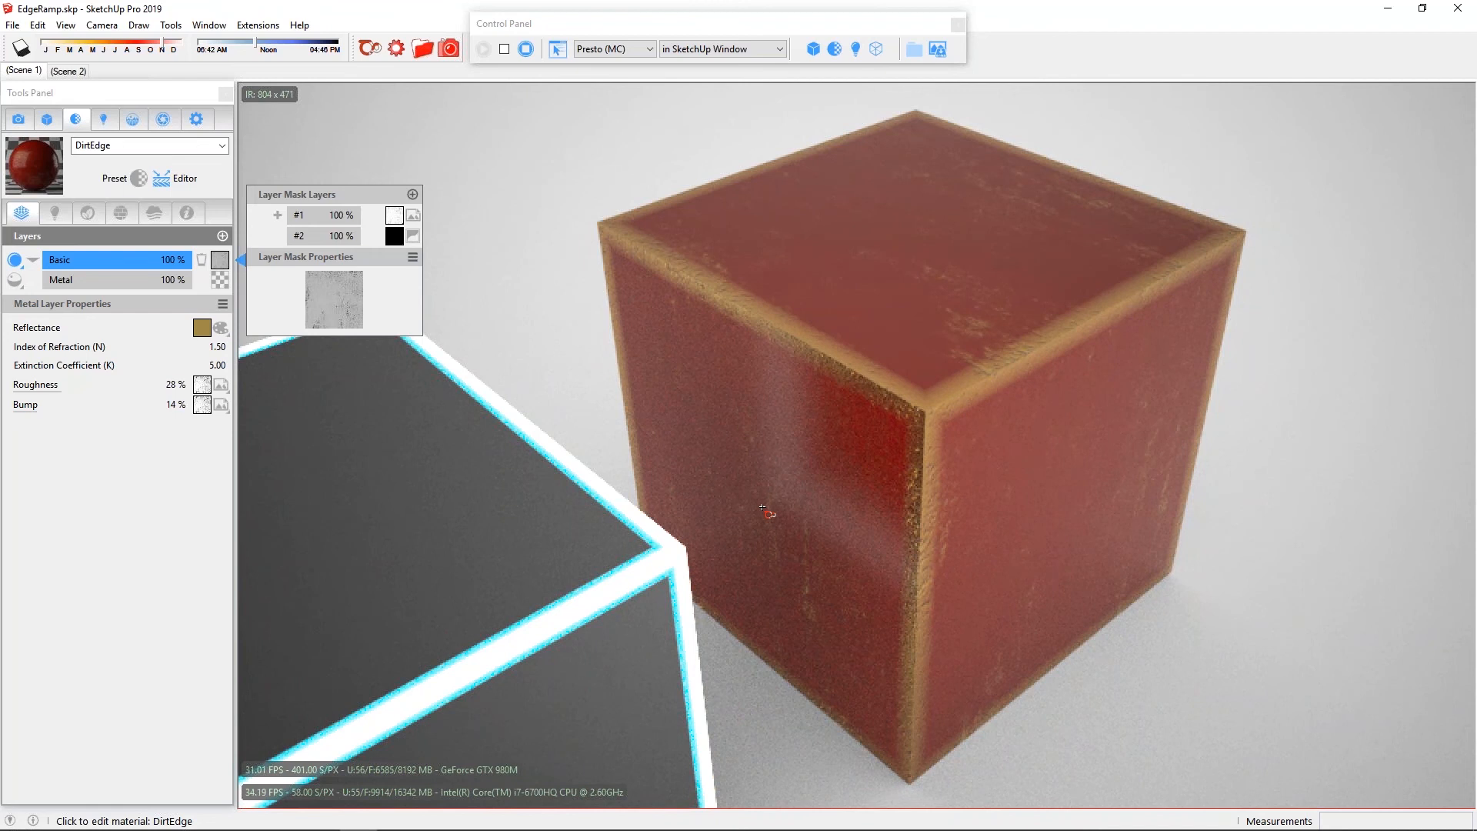
middle_drag(762, 508, 958, 437)
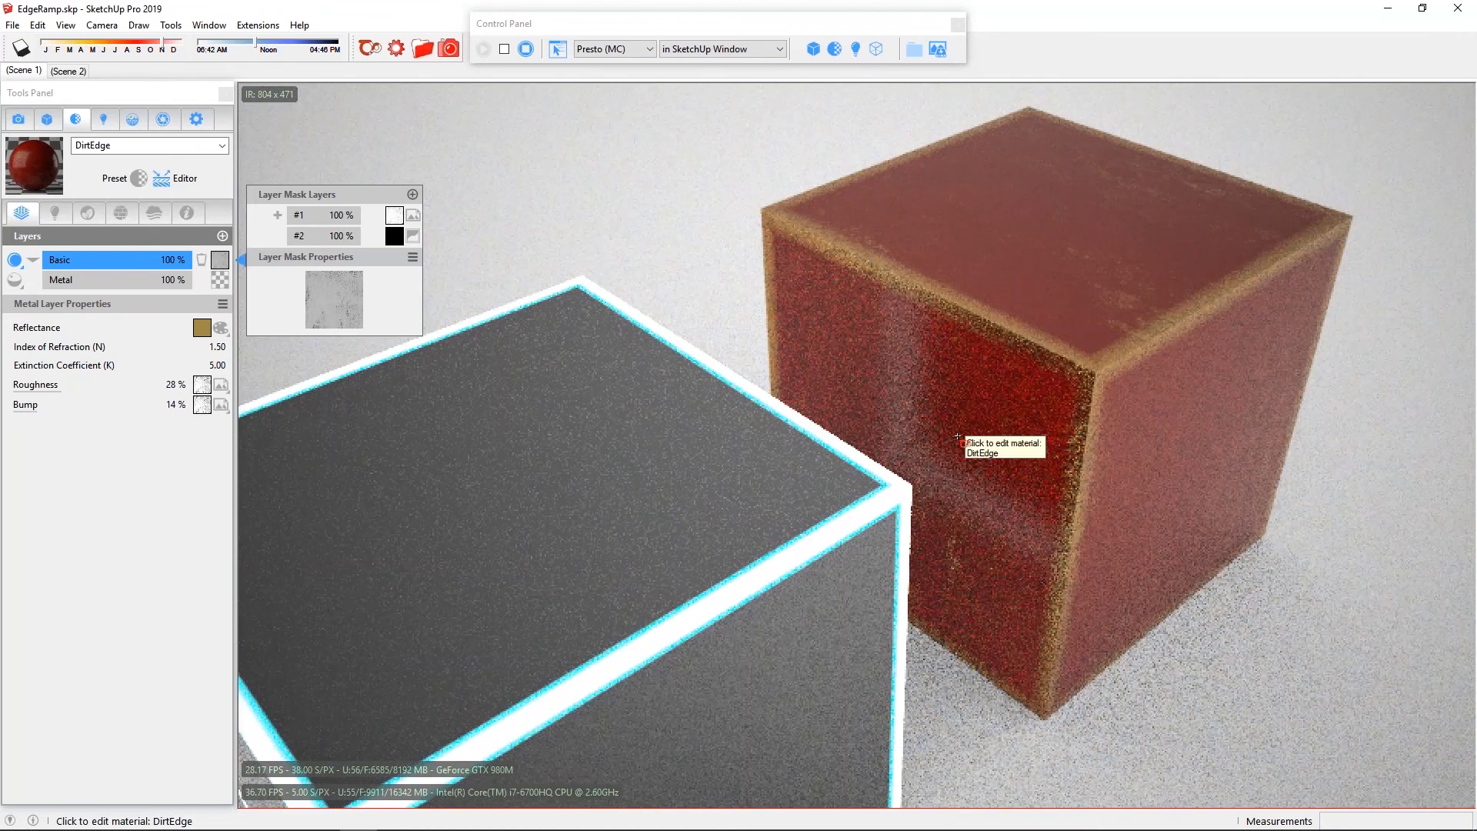
scroll(958, 437, down, 3)
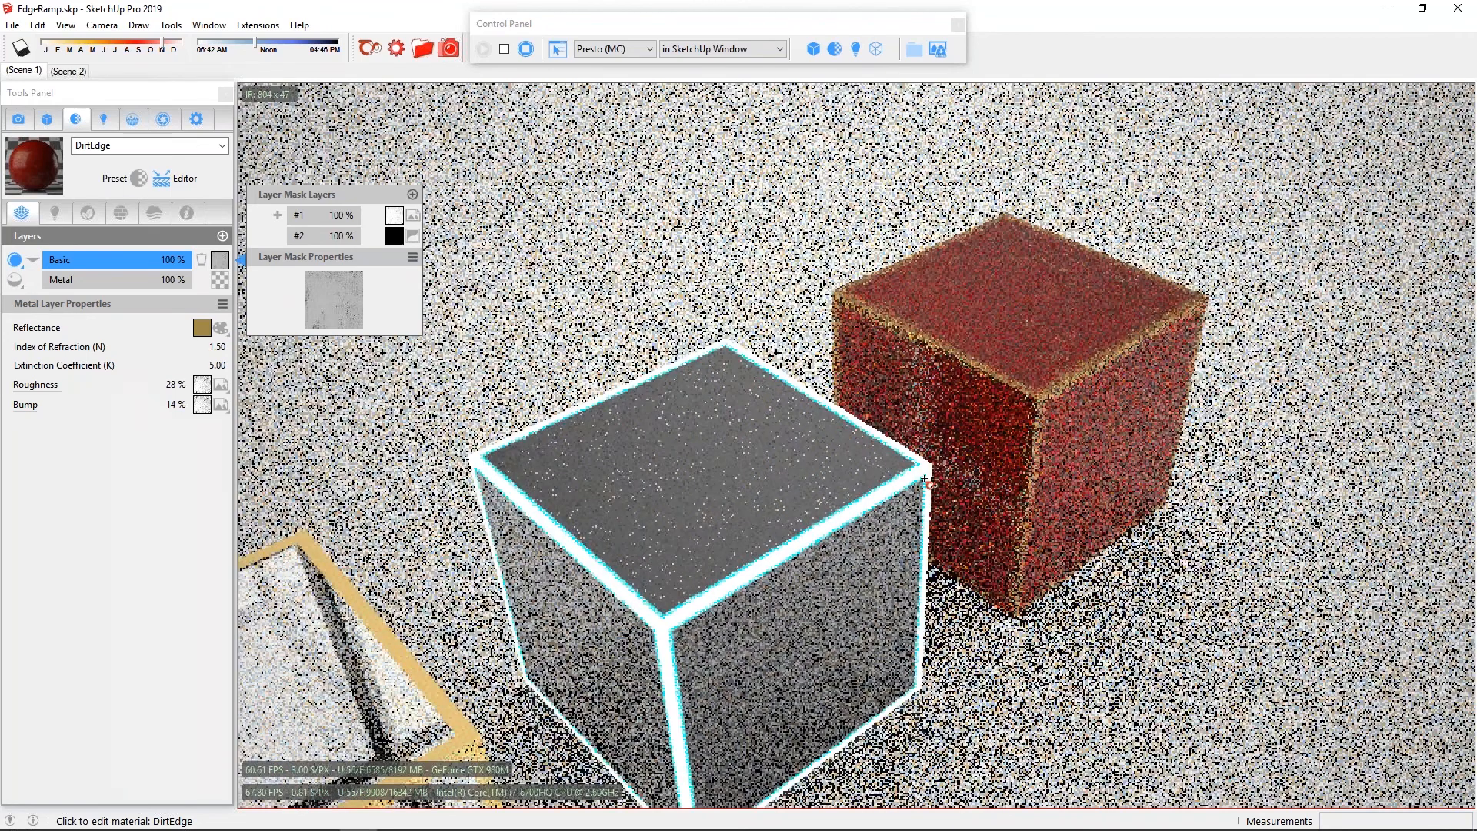
click(25, 71)
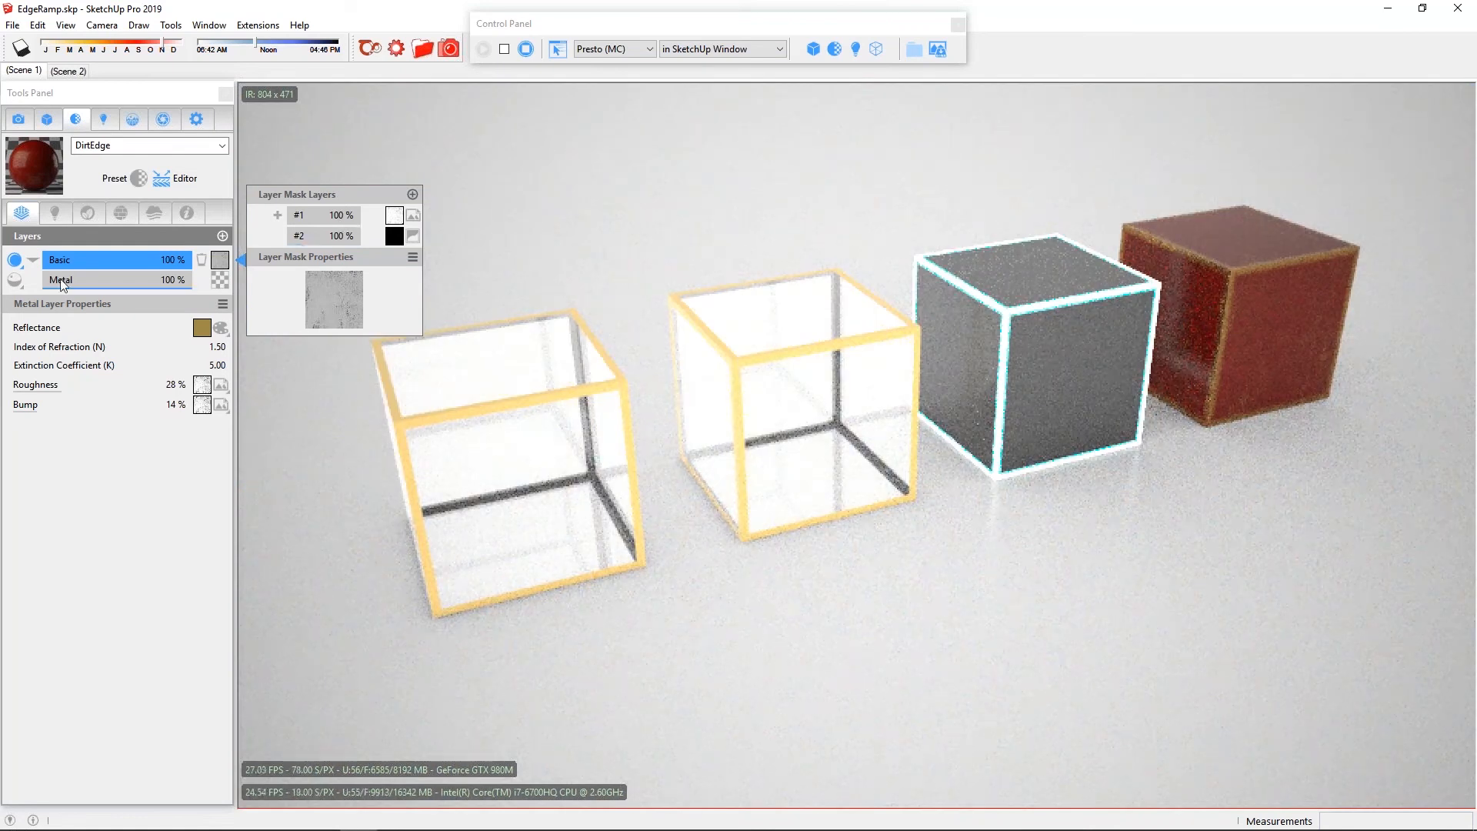
click(54, 330)
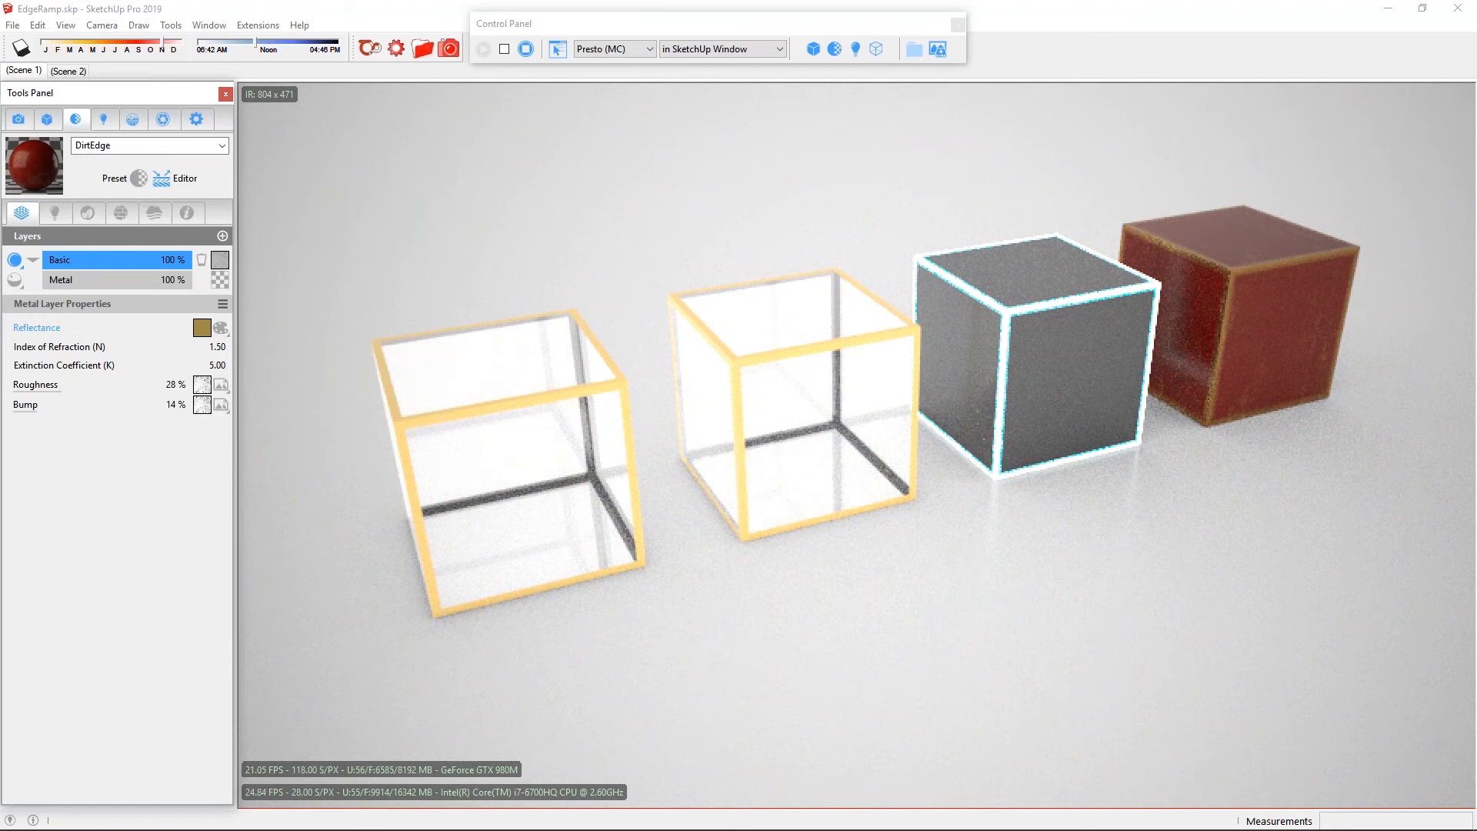
Stop the render, open the recent file ShaderBall_Worley_Noise.skp and start its interactive Presto (MC) render.
click(526, 49)
click(12, 24)
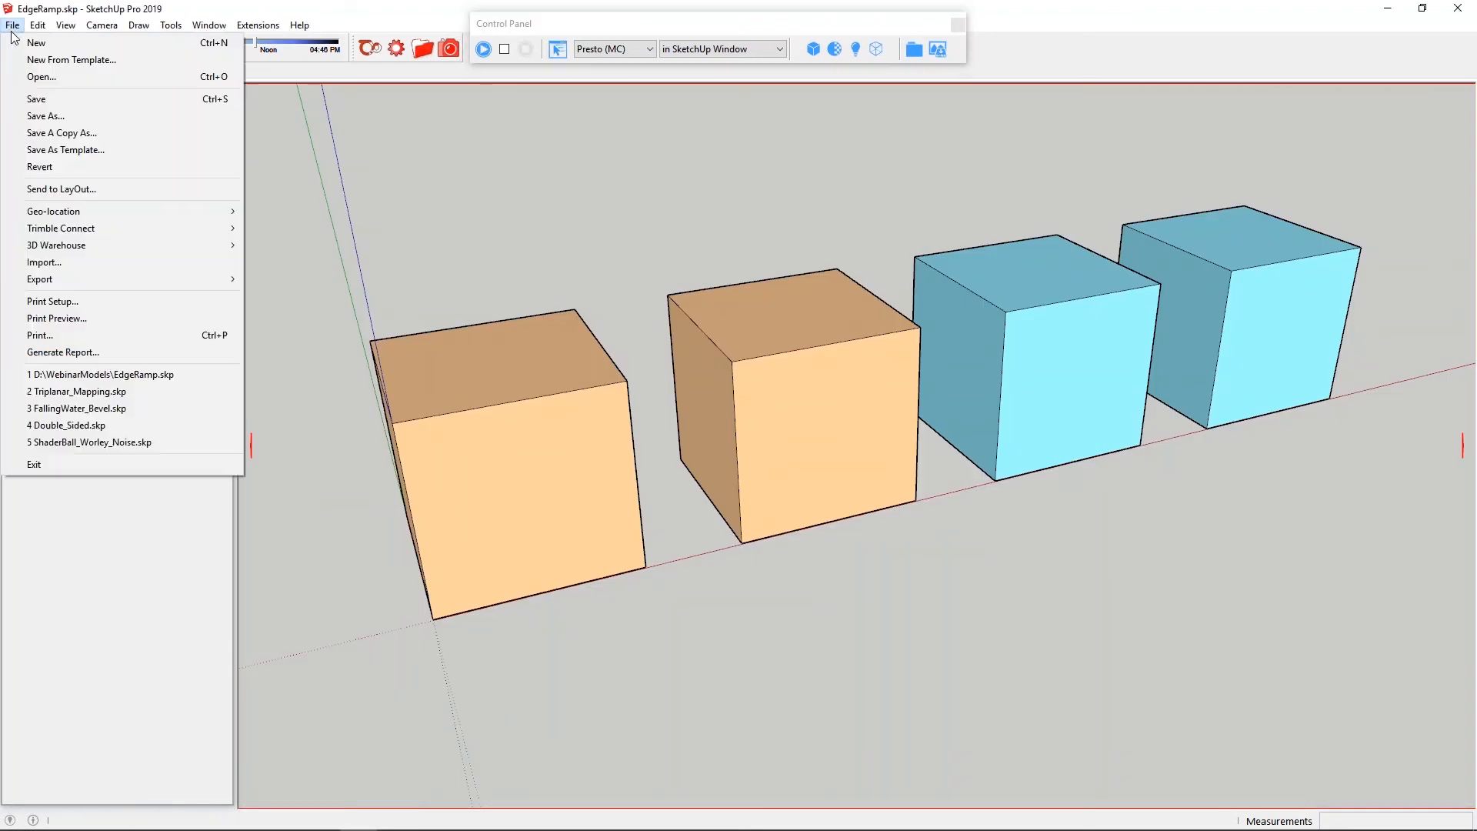
click(139, 441)
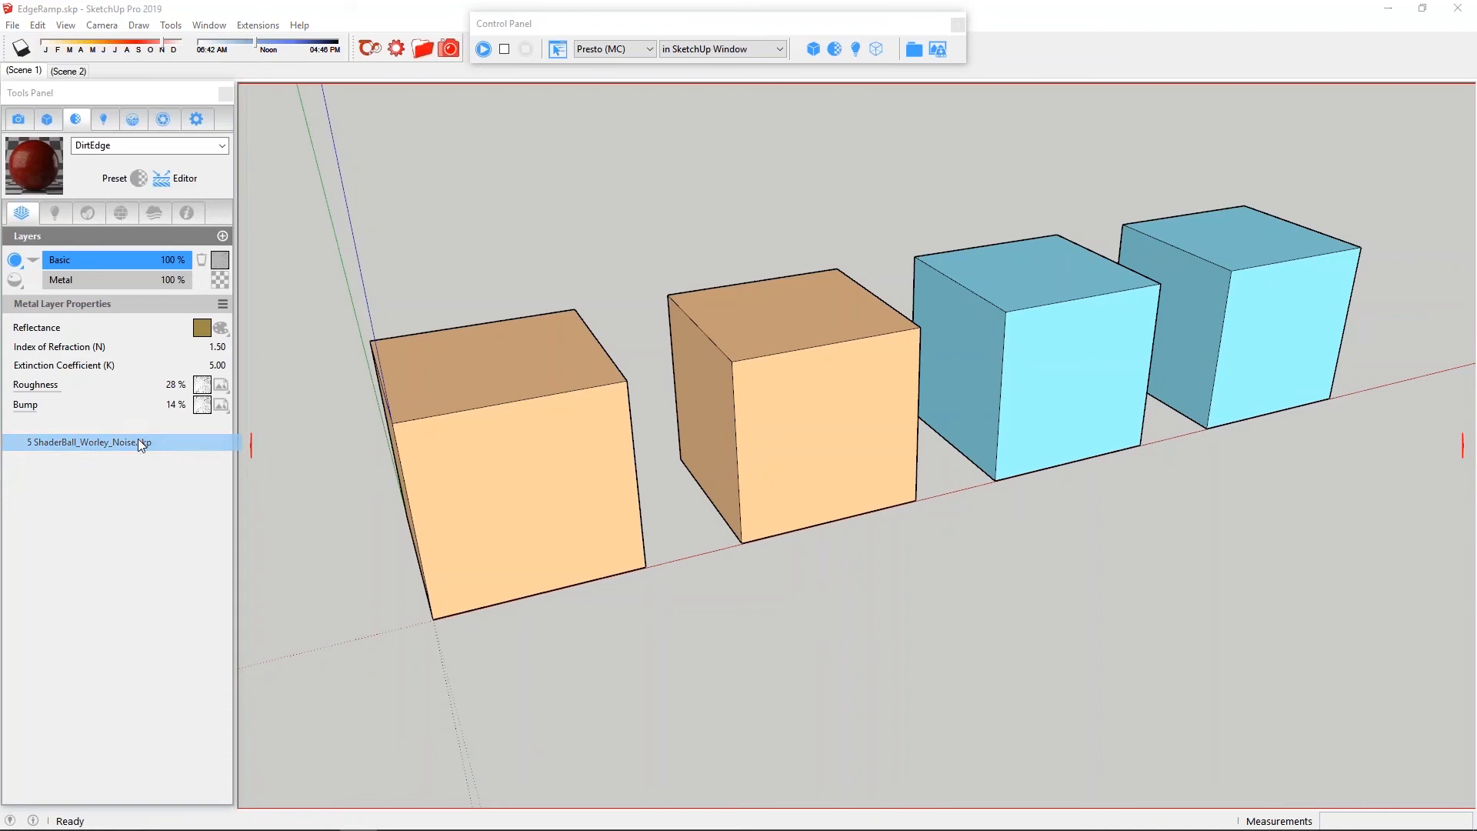
click(740, 455)
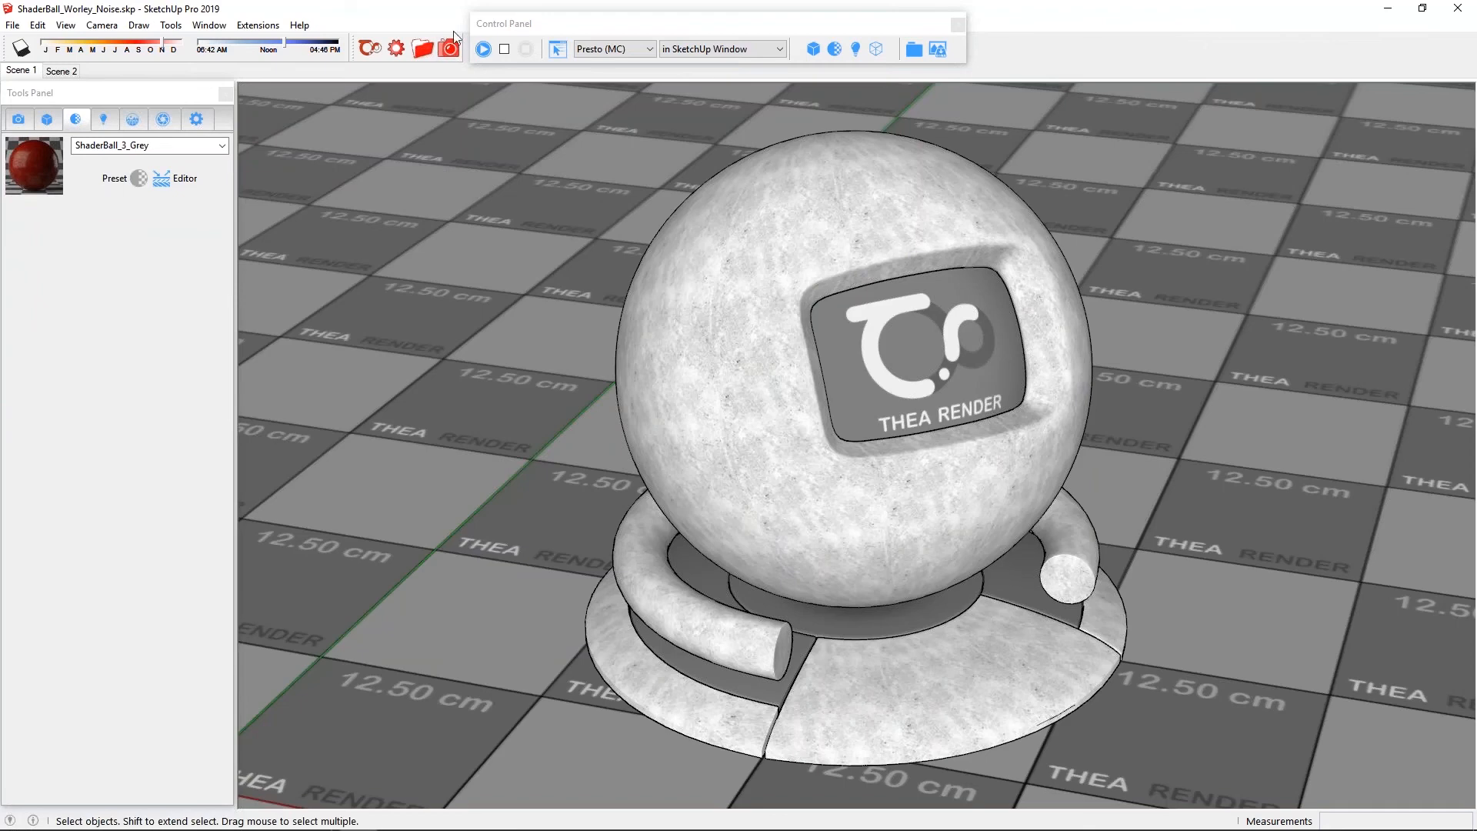
click(483, 51)
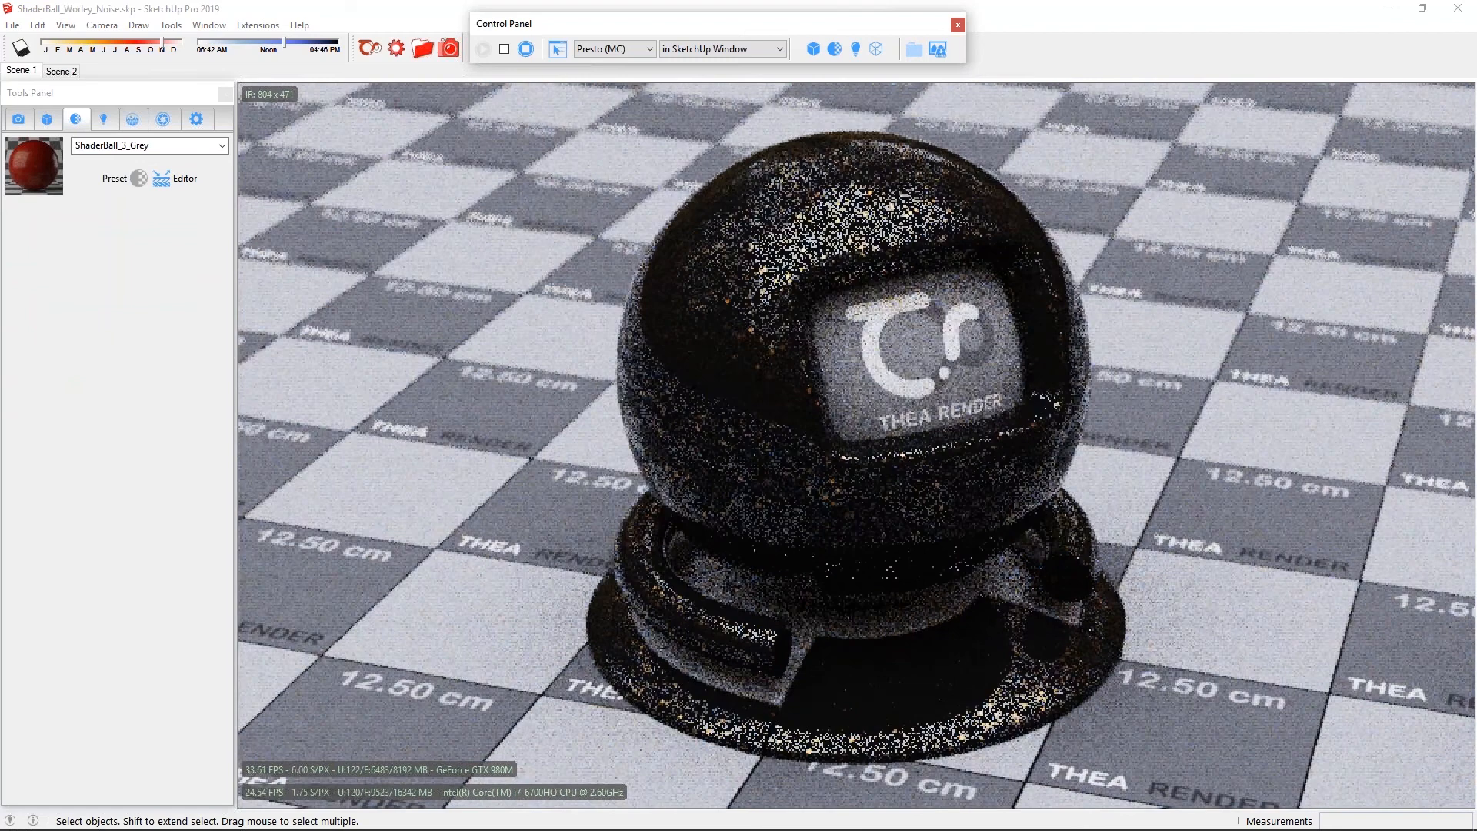
Pick the shader ball's Worley_01 material in the render and examine its Metal and Basic layers.
click(367, 49)
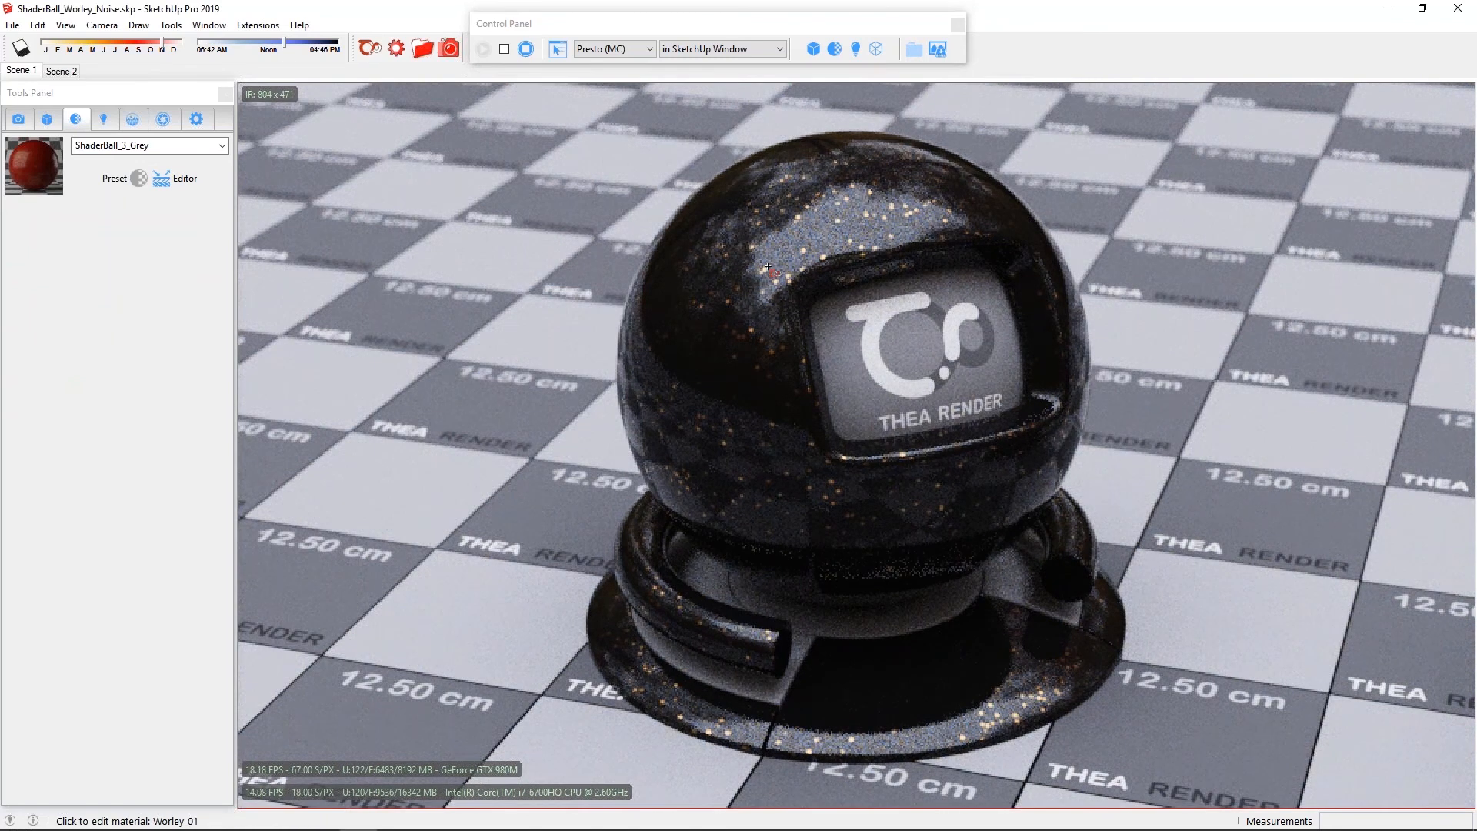
click(702, 282)
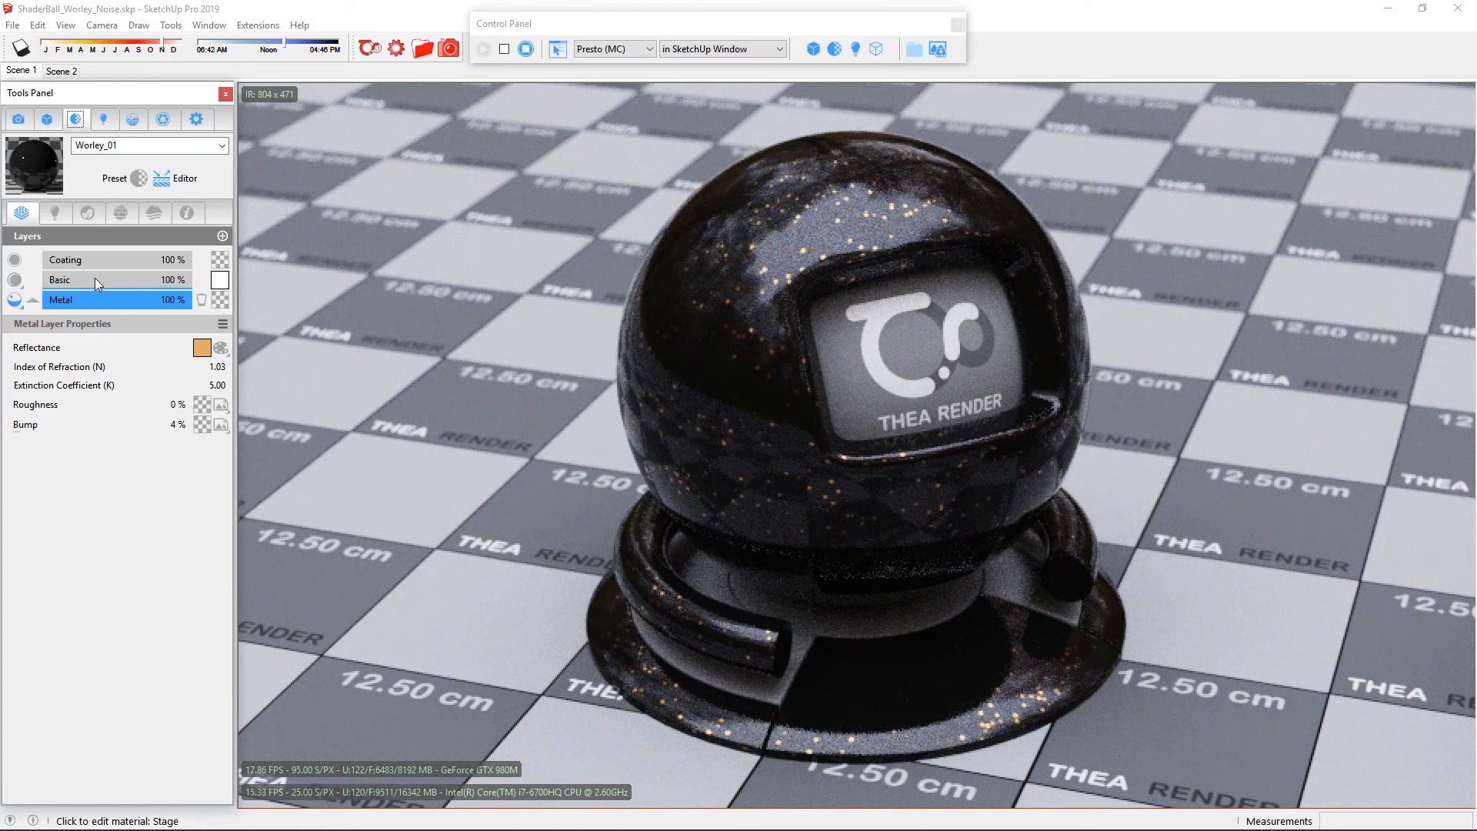
click(86, 277)
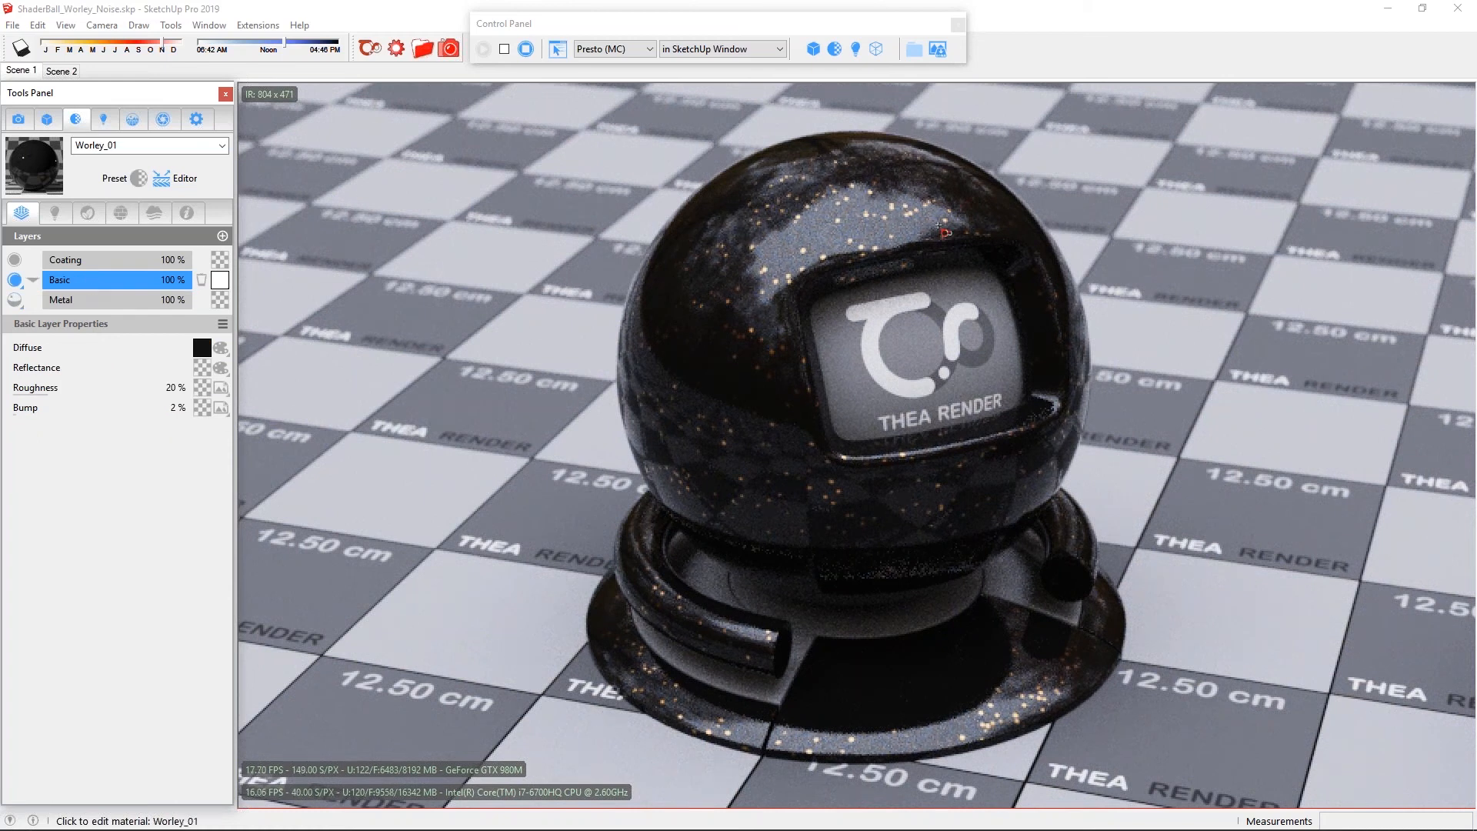
Lower Worley_01's Coating layer to 0 % to compare the ball's look, and restore it to 100 %.
click(89, 259)
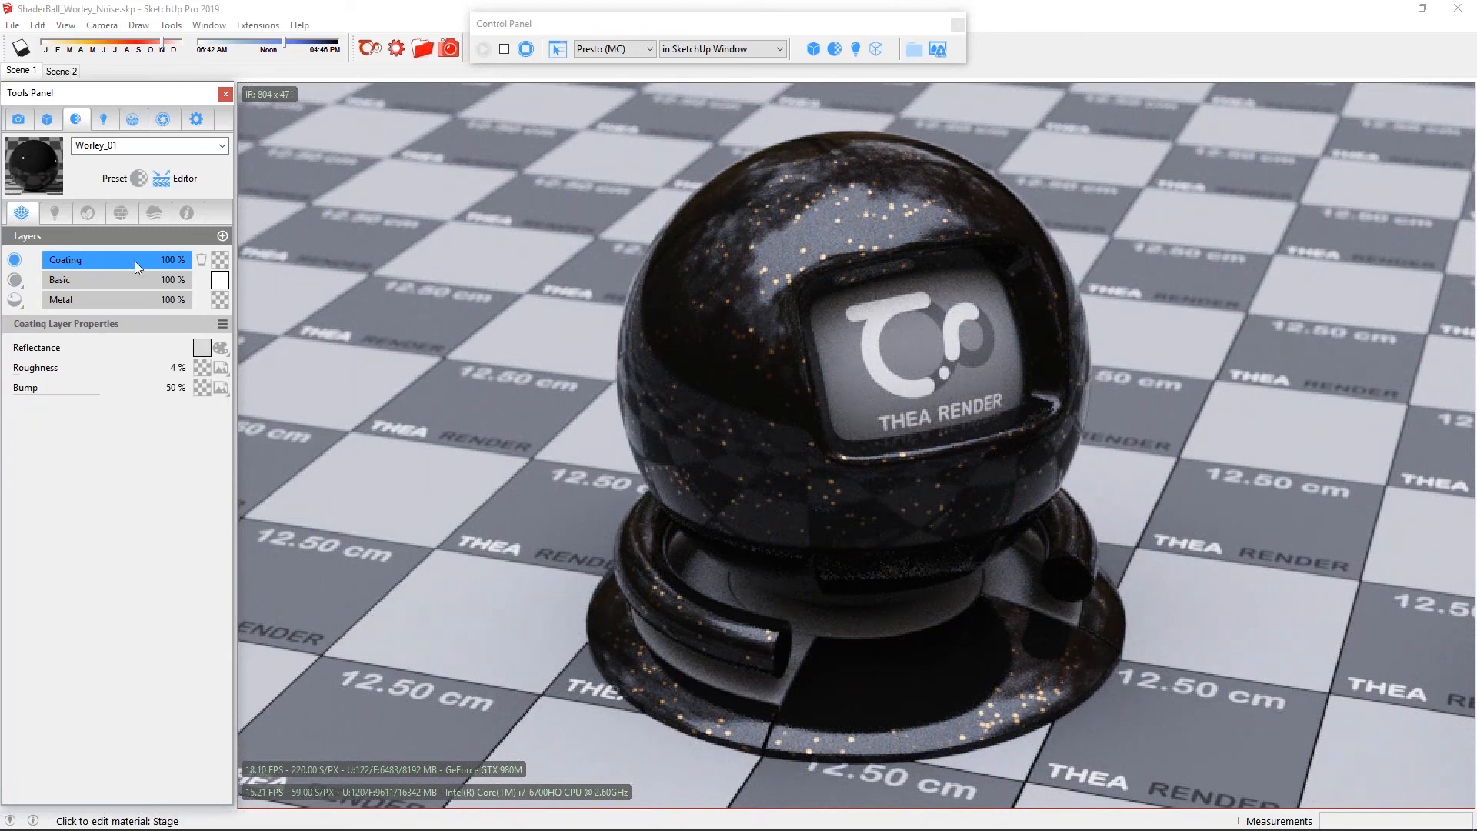
drag(135, 261, 40, 262)
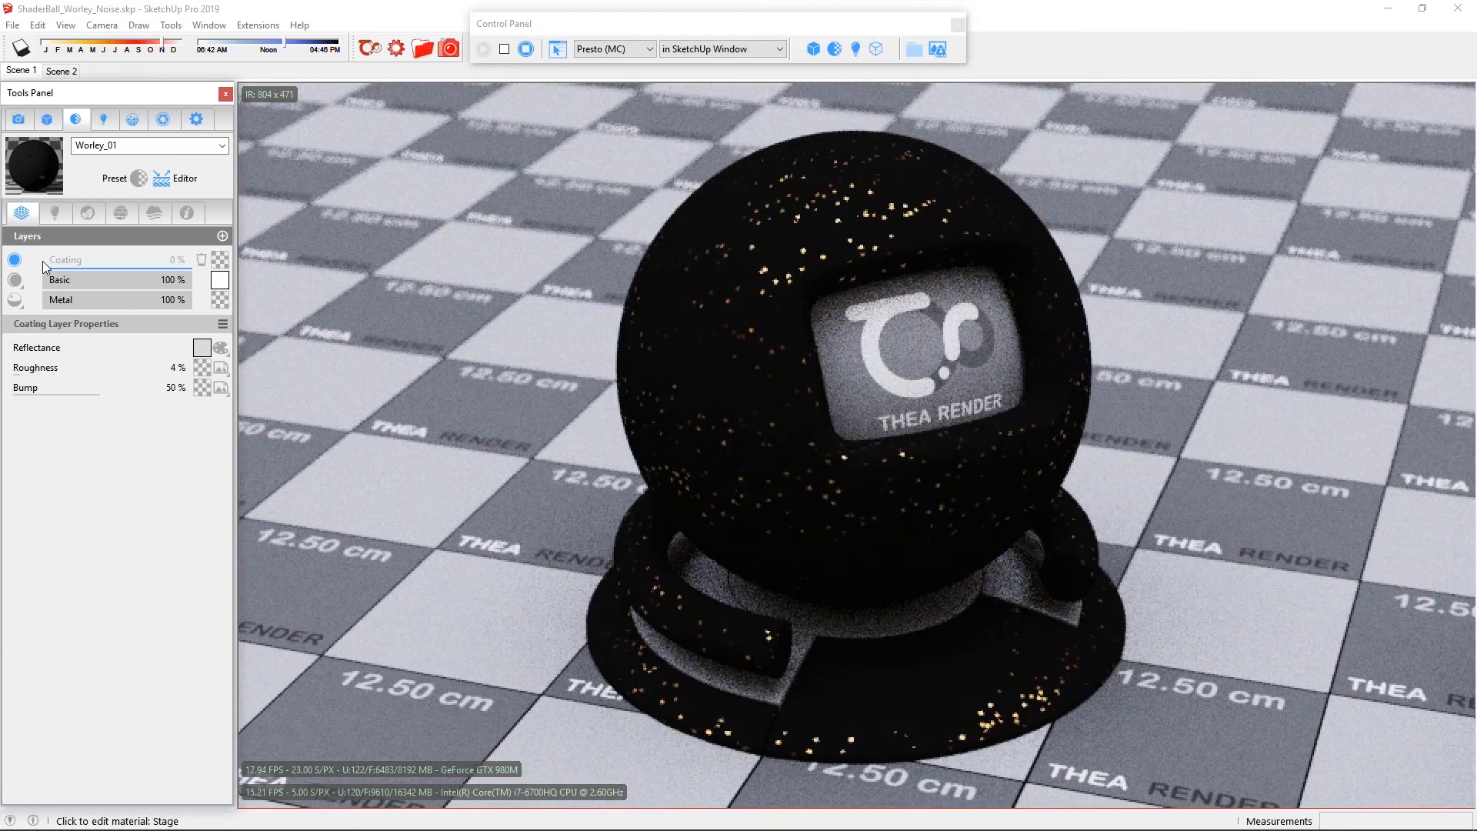
drag(92, 260, 197, 261)
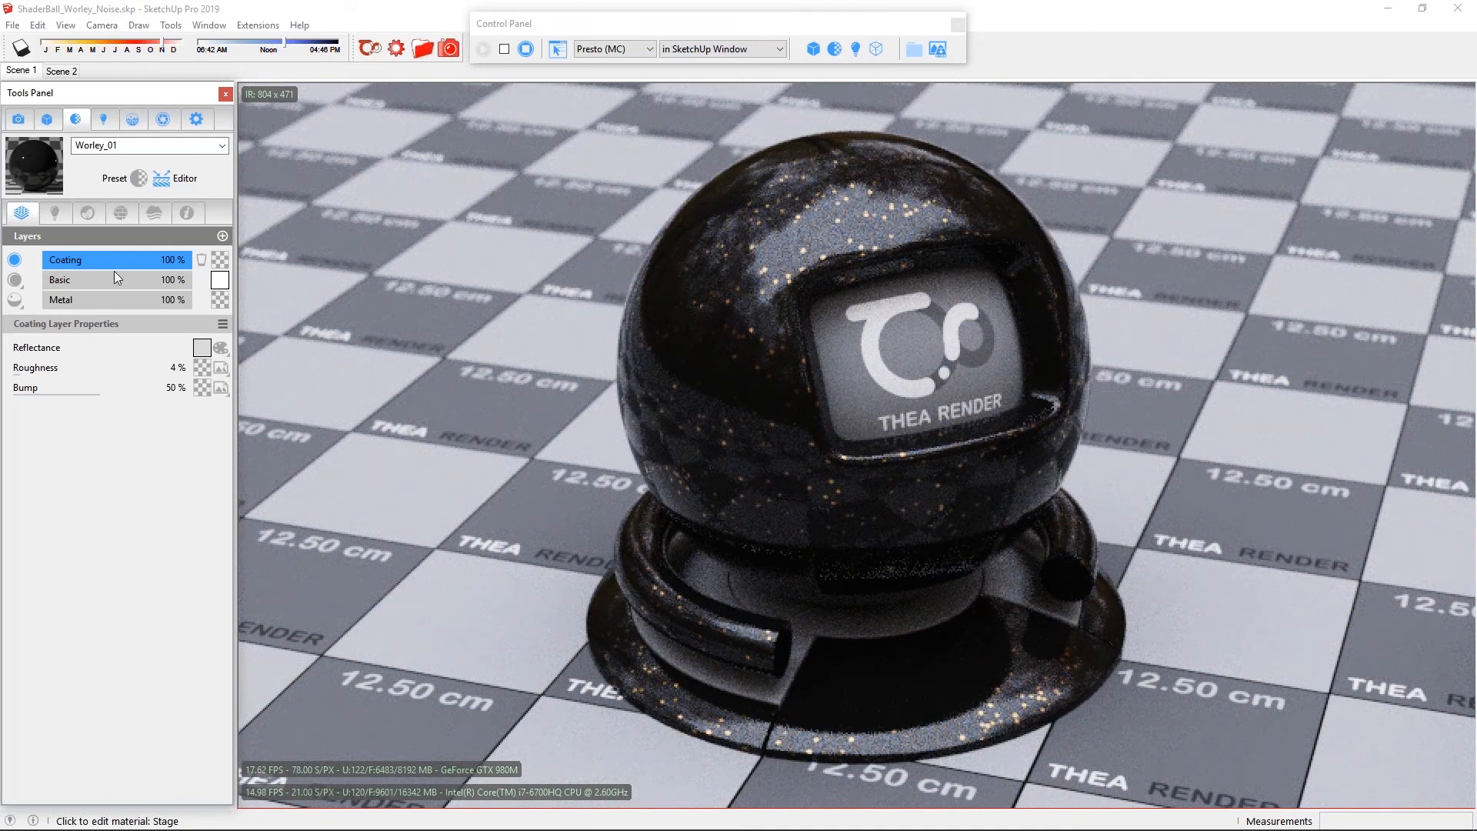
Open the Basic layer's Worley Noise mask settings, collapse the tonemapping section and review the available patterns.
click(222, 281)
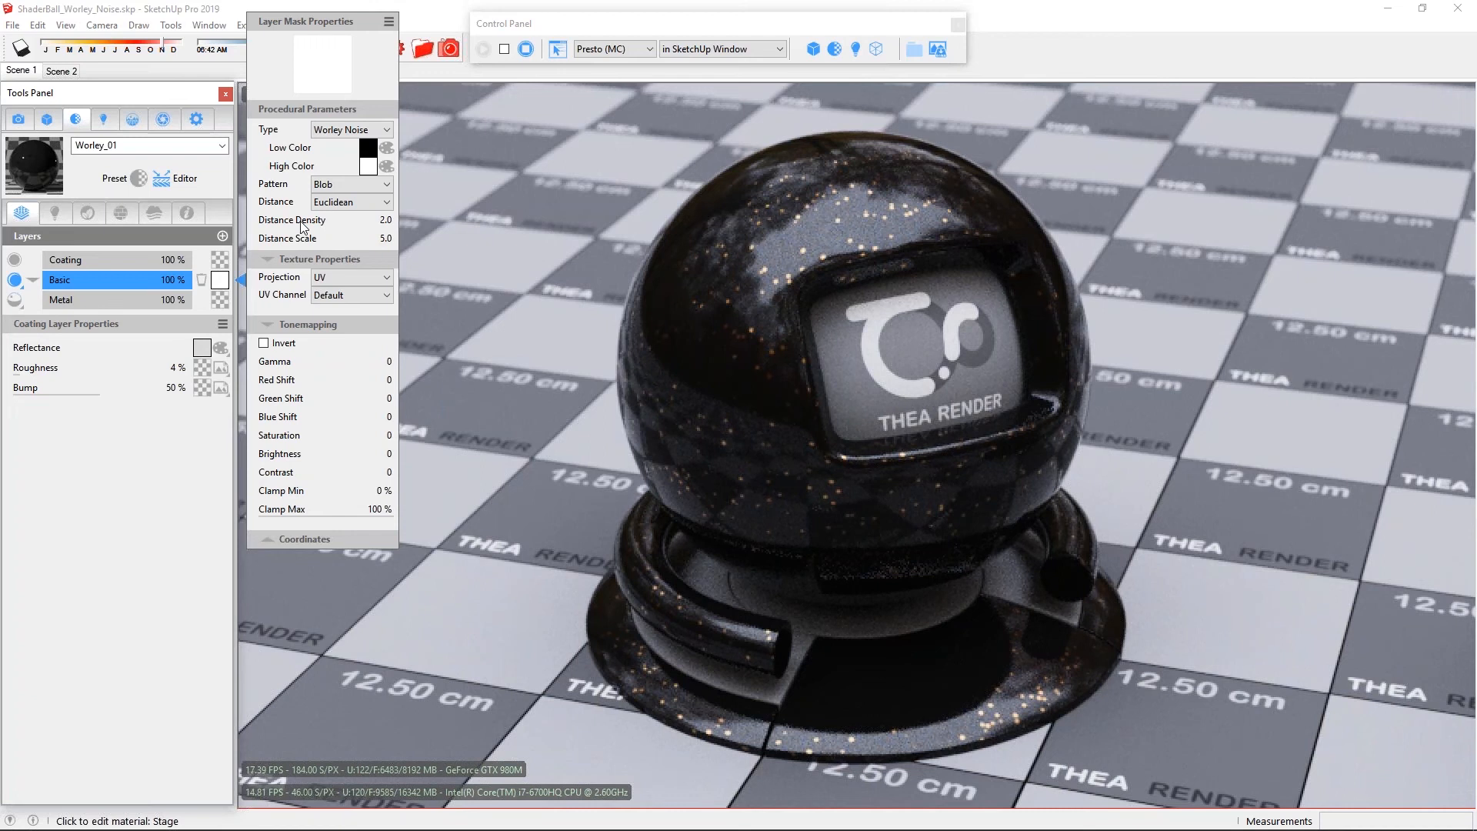
click(267, 325)
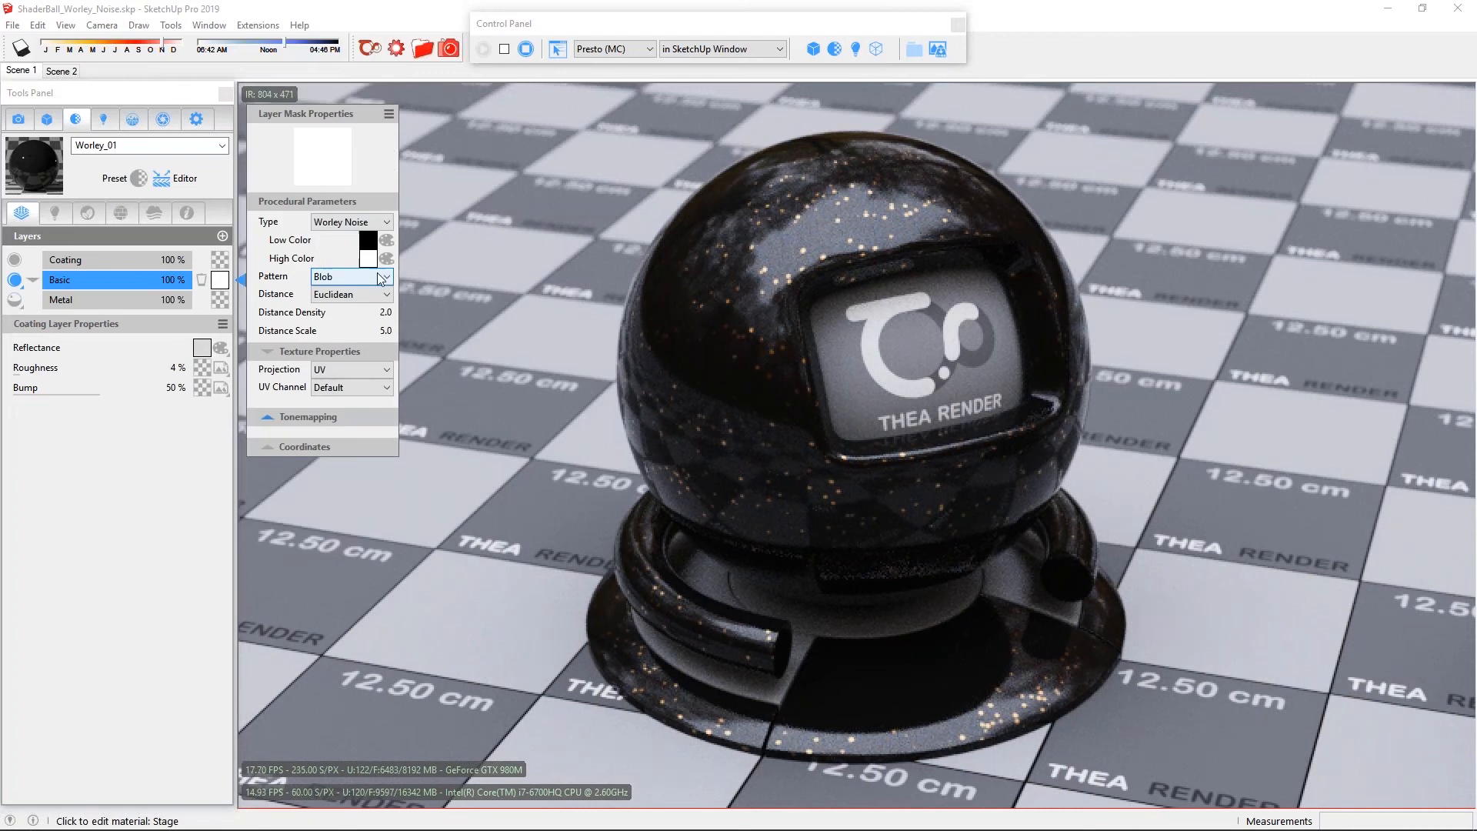
click(382, 277)
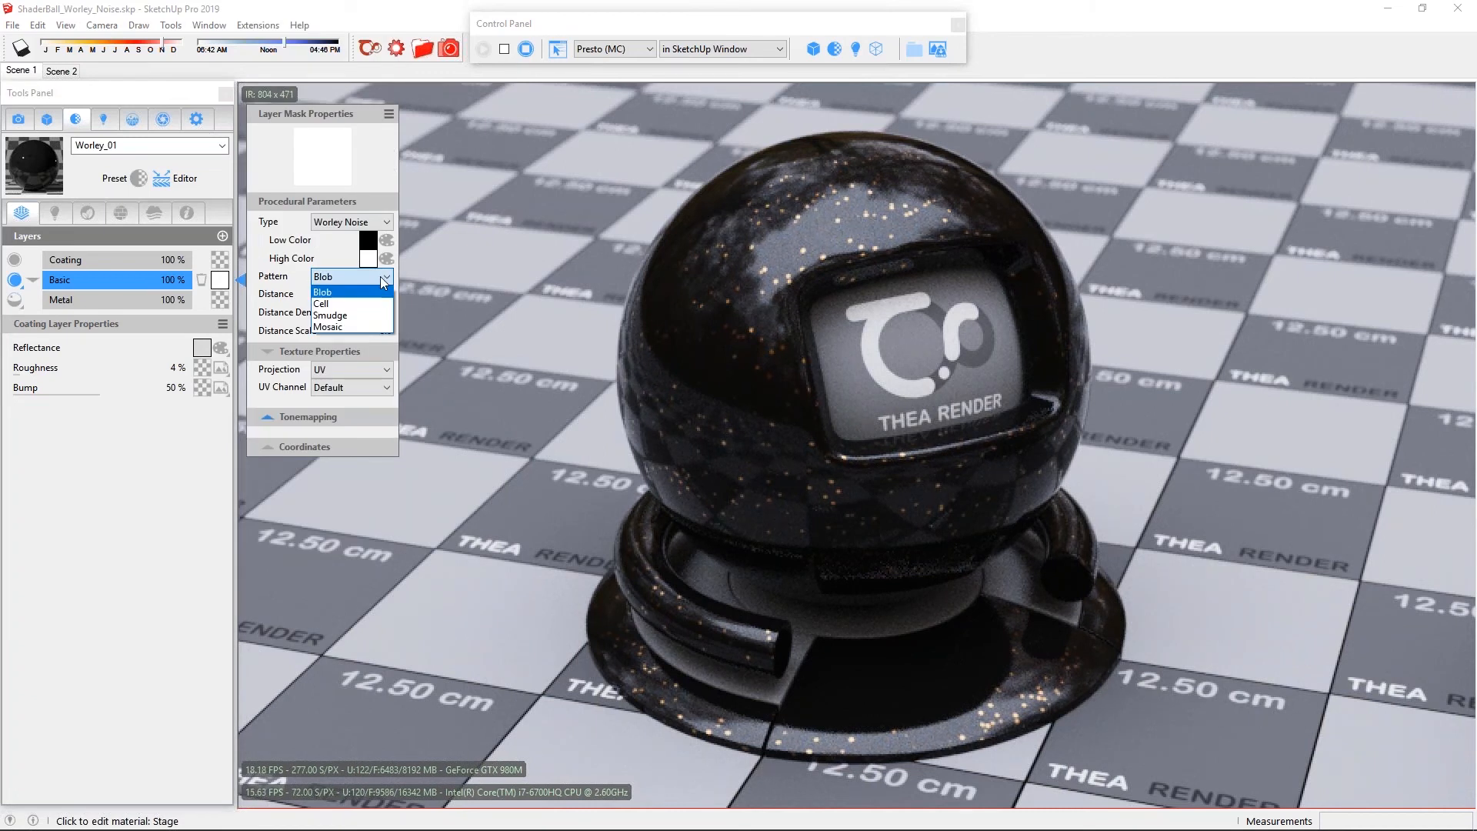
click(340, 275)
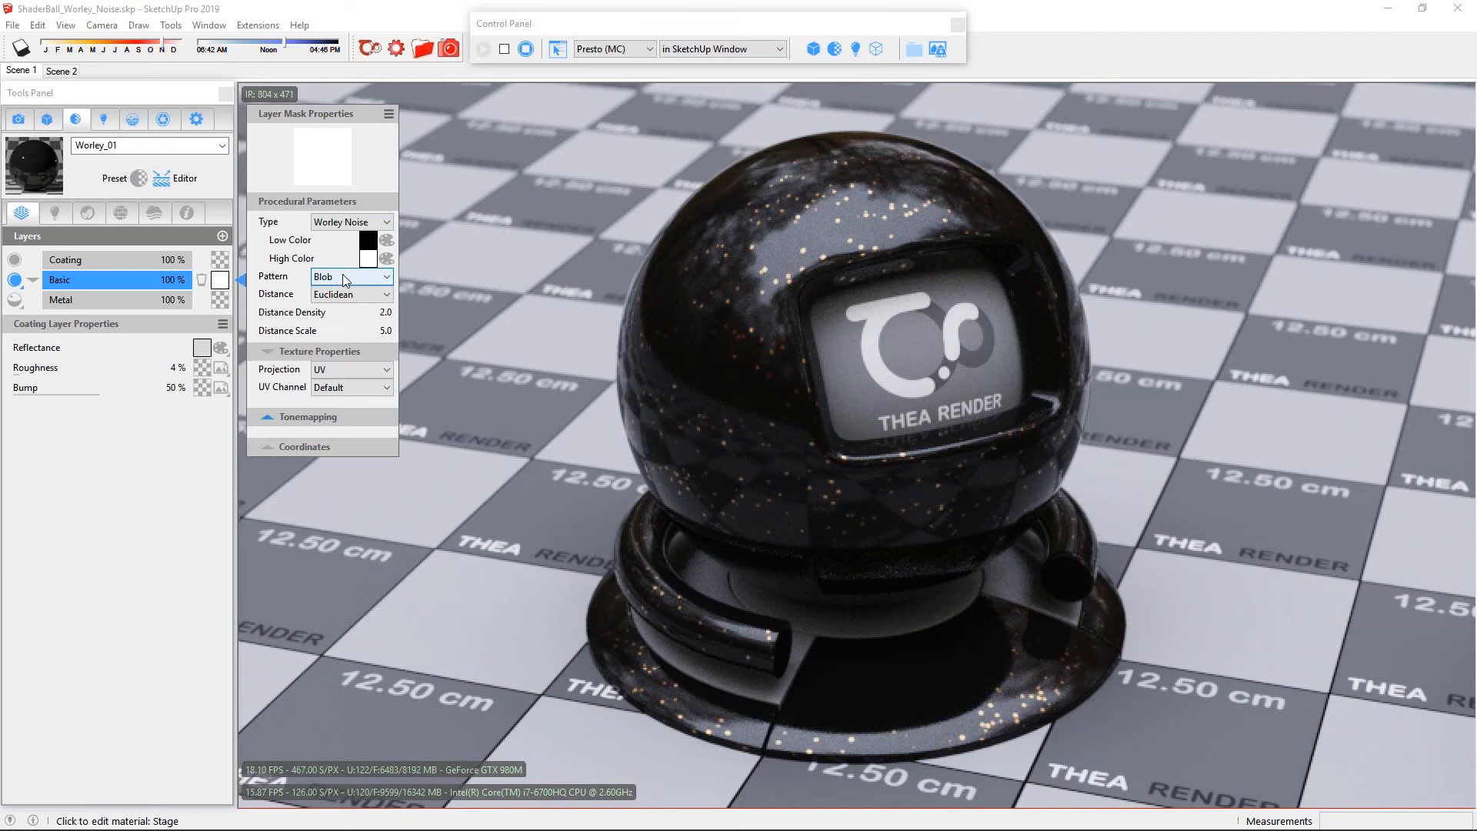
Set the Basic layer mask's Worley Noise pattern to Cell.
click(342, 275)
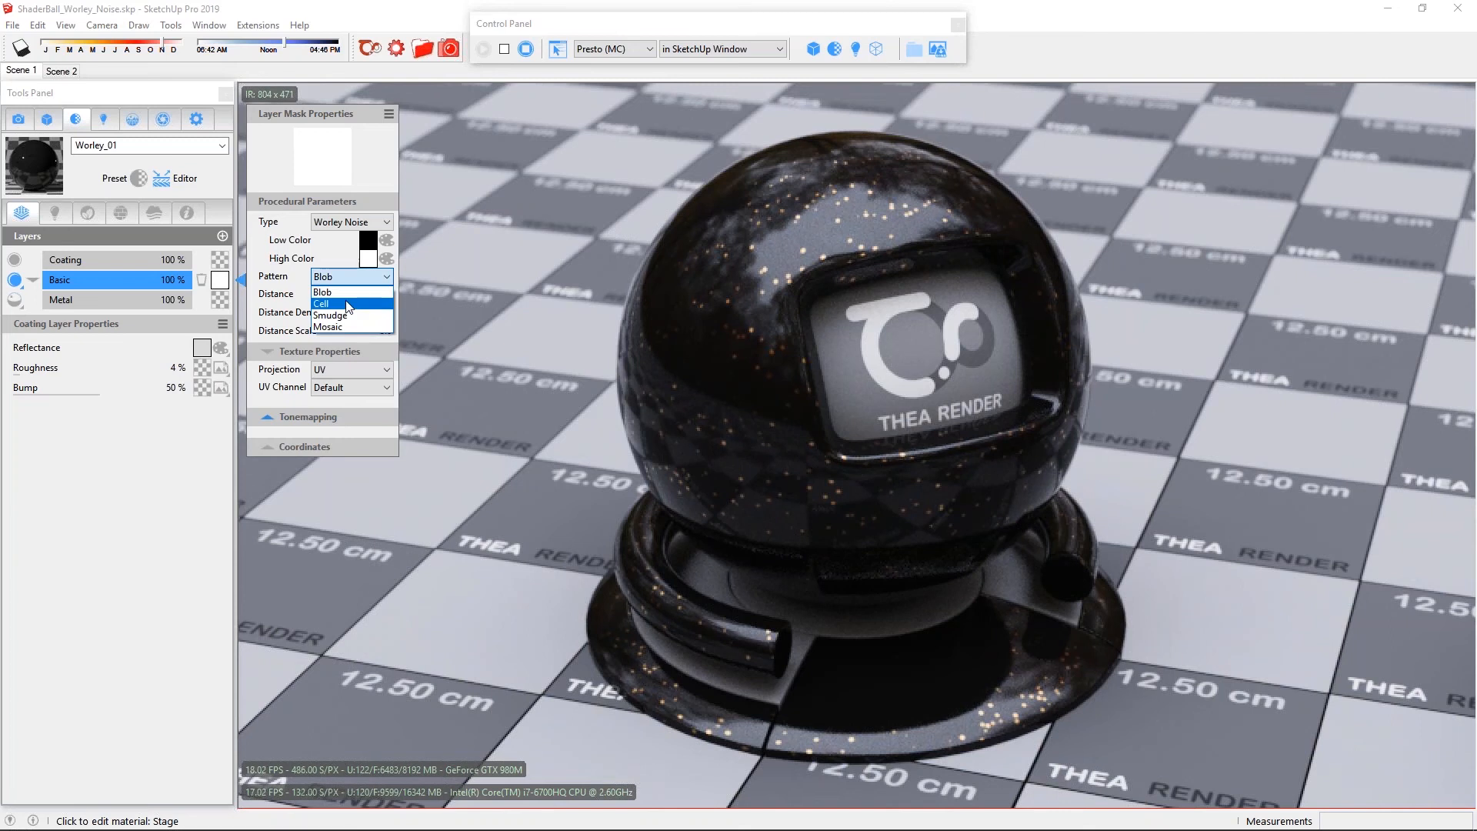
click(354, 304)
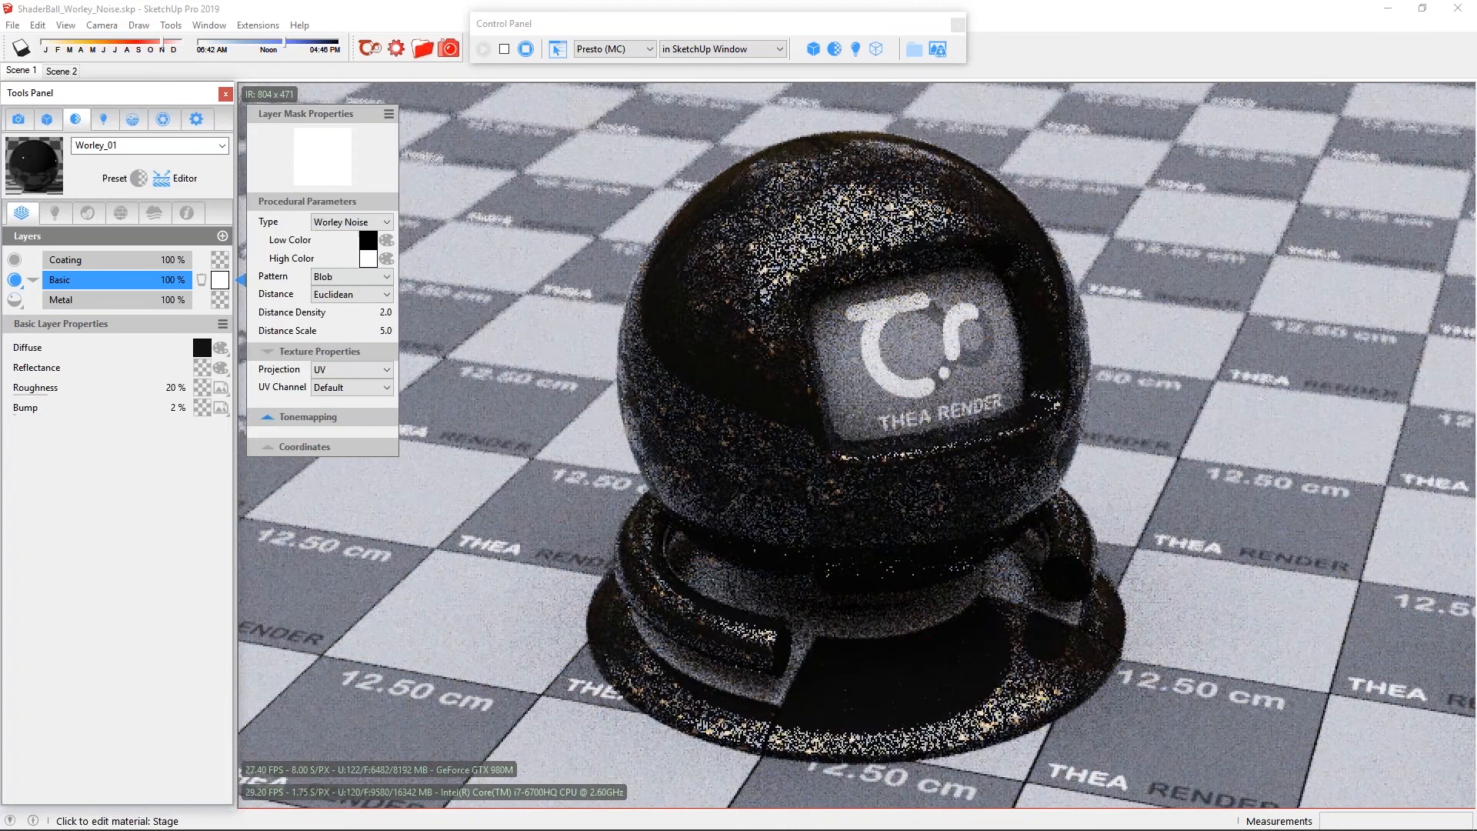
click(340, 276)
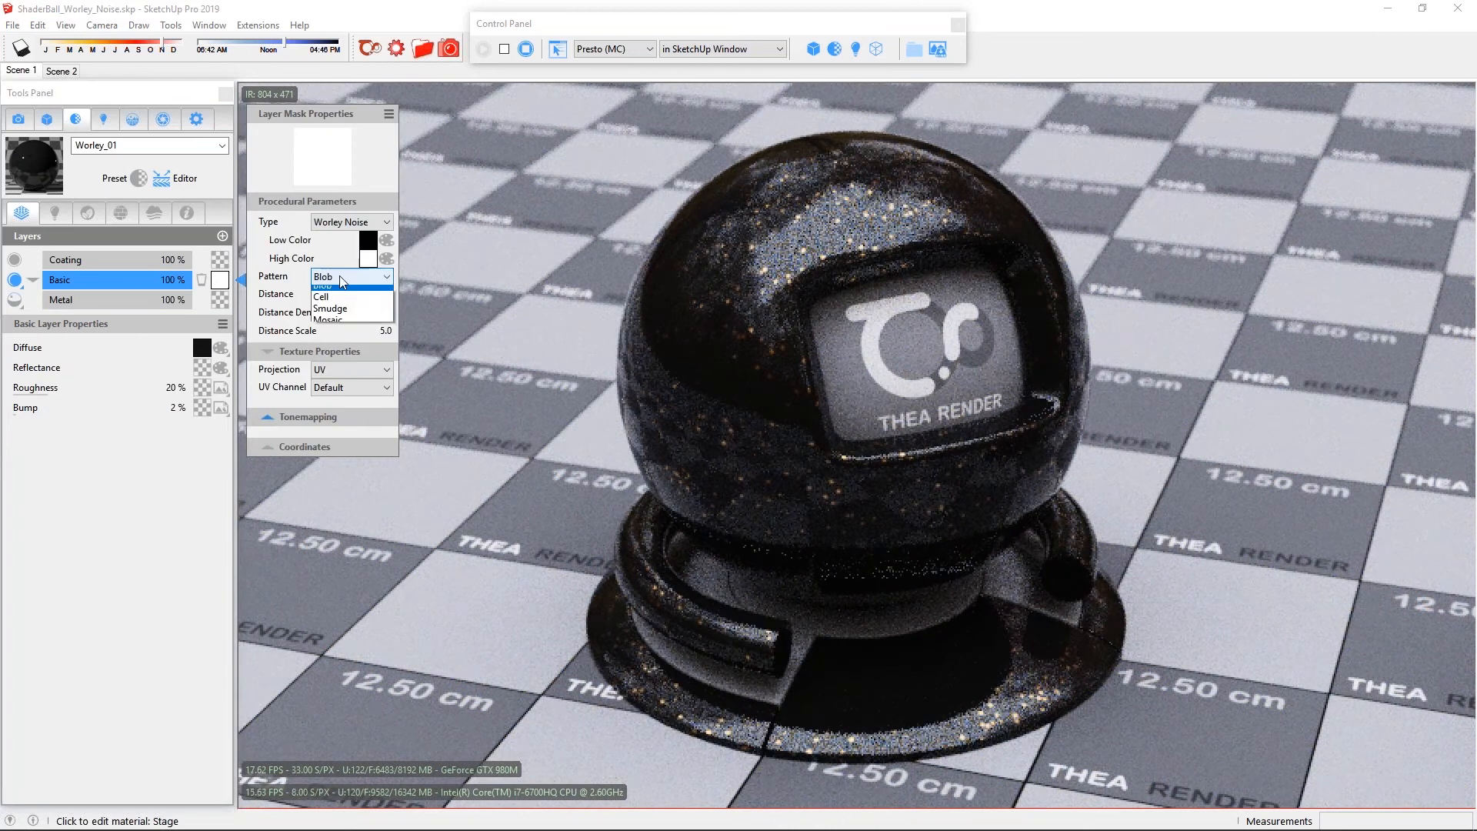
click(338, 303)
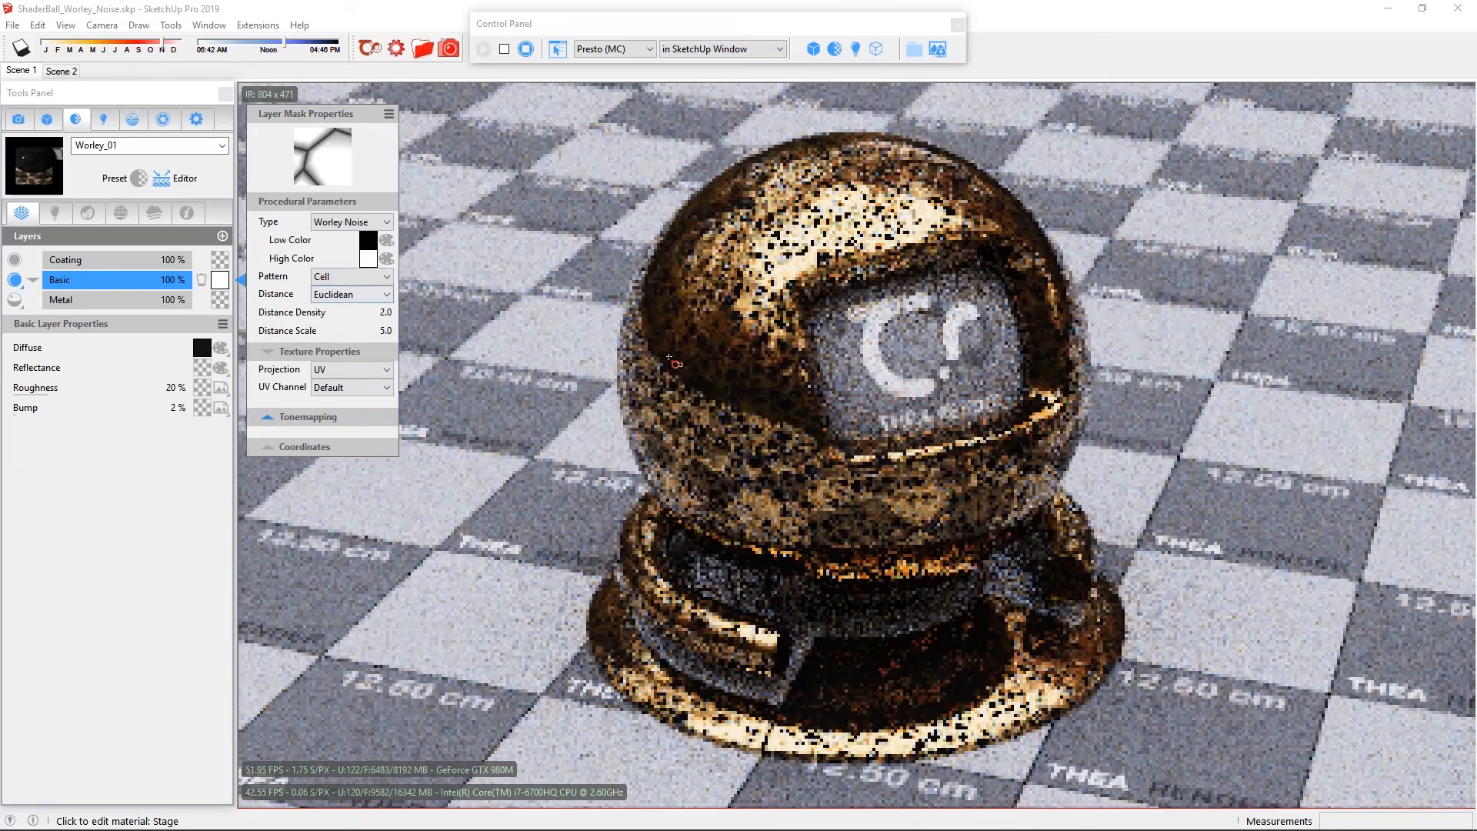
Set the Worley Noise mask's Distance Density to 1 and view the cell pattern on the ball up close.
click(384, 313)
text(1)
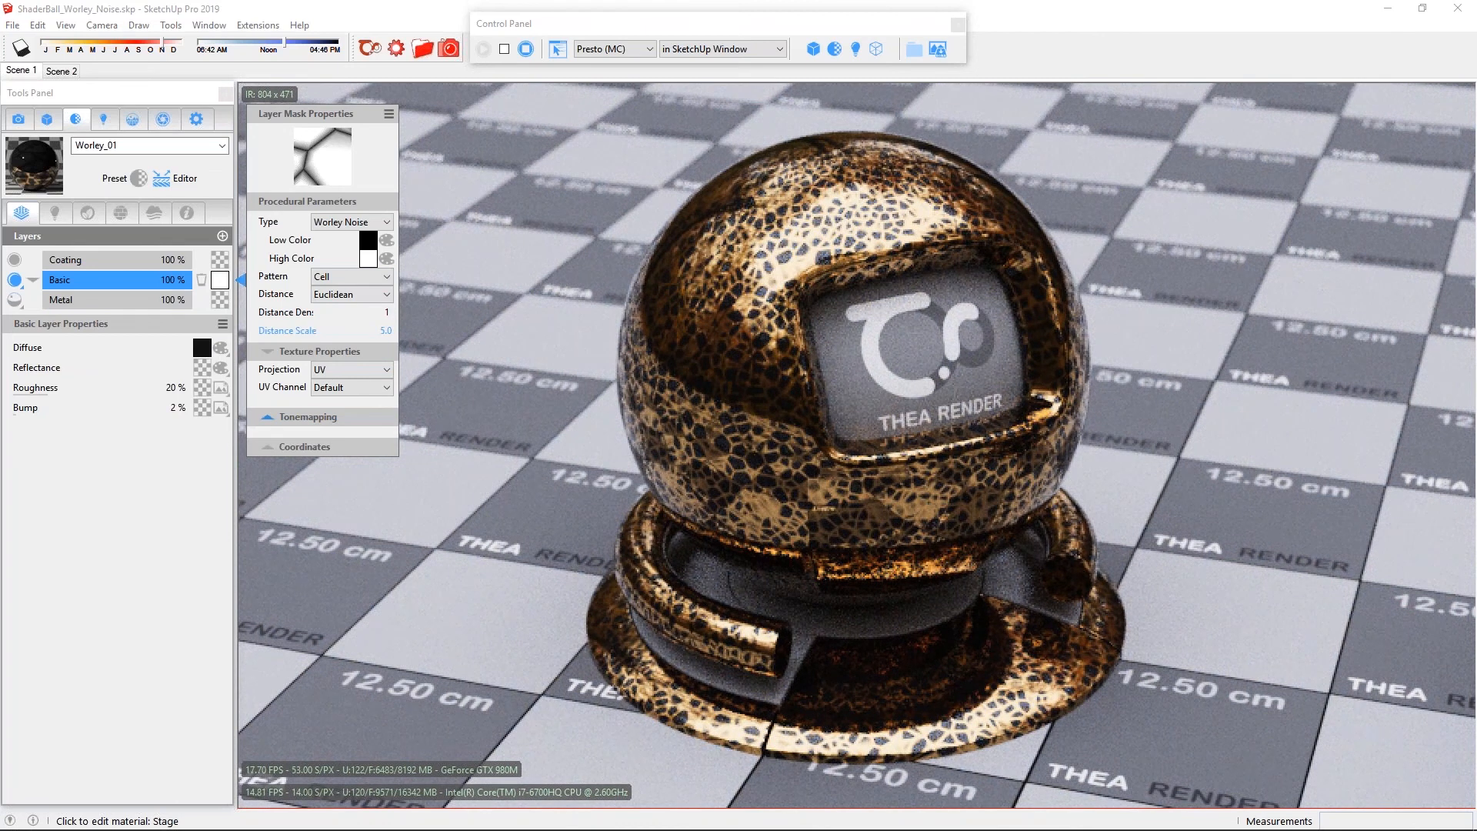
key(Return)
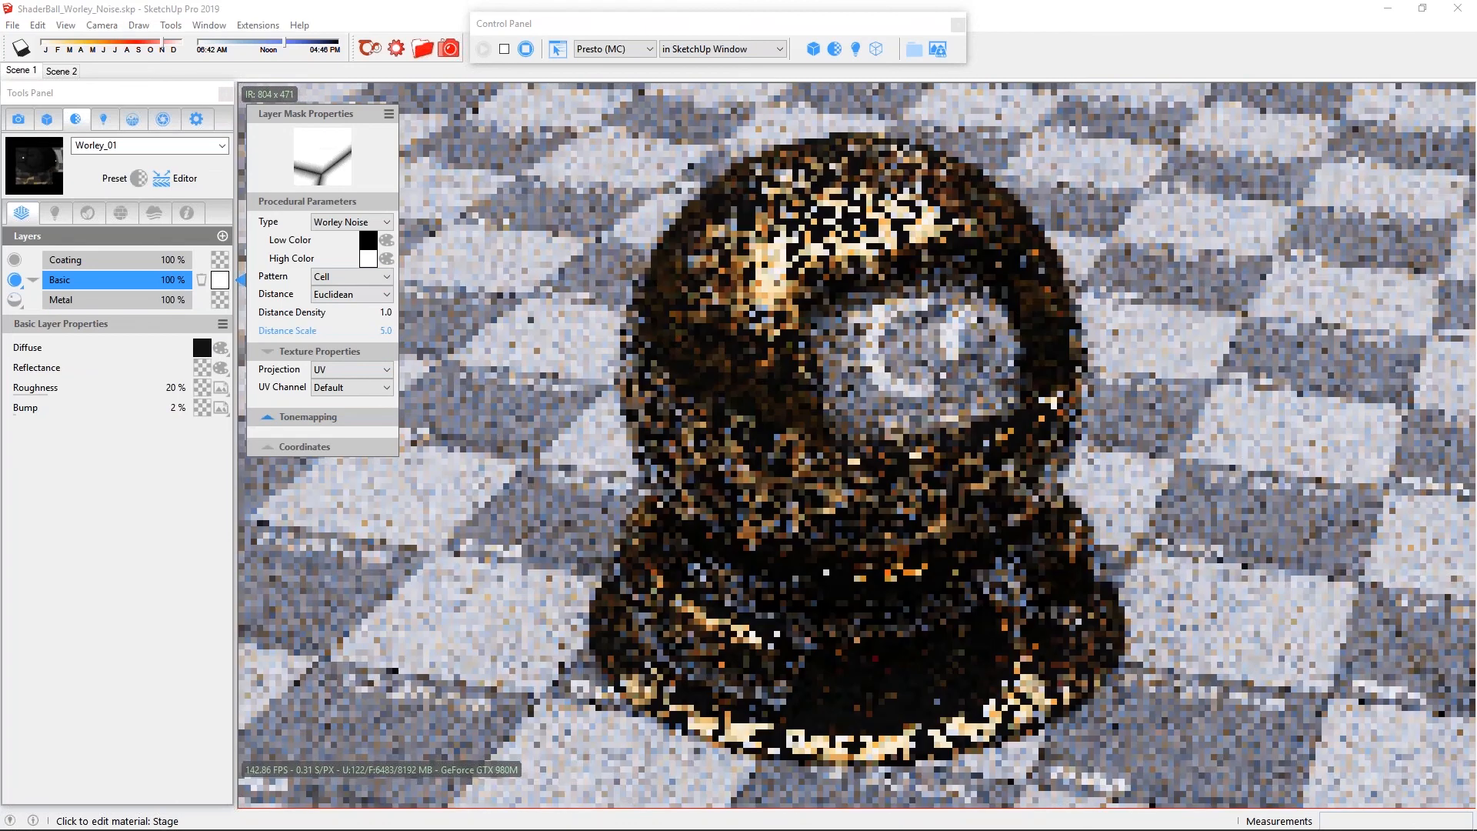
scroll(701, 360, up, 3)
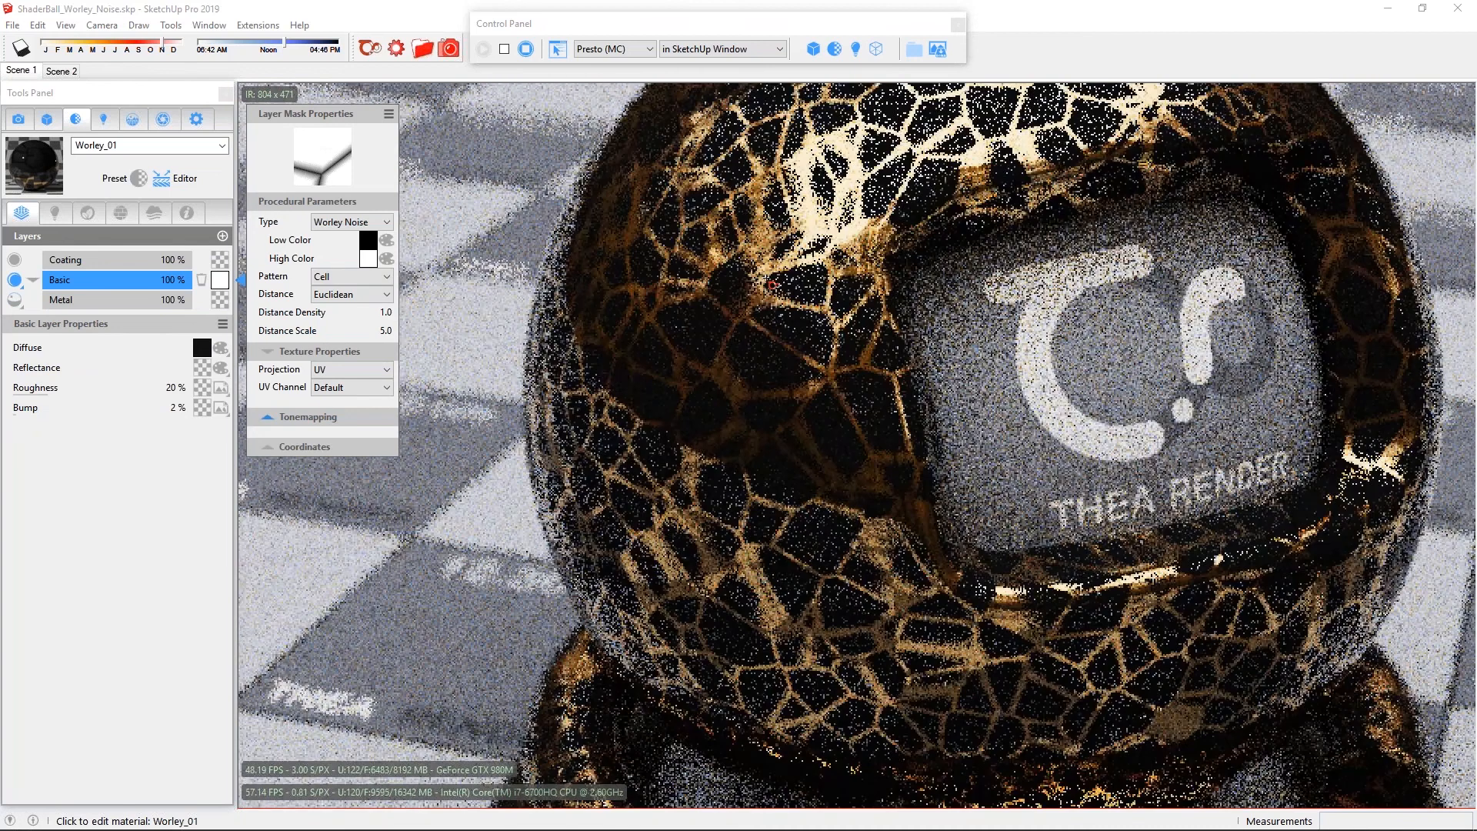
Set the Basic layer mask's Worley Noise pattern to Smudge with a Distance Density of 3.2.
scroll(592, 371, up, 2)
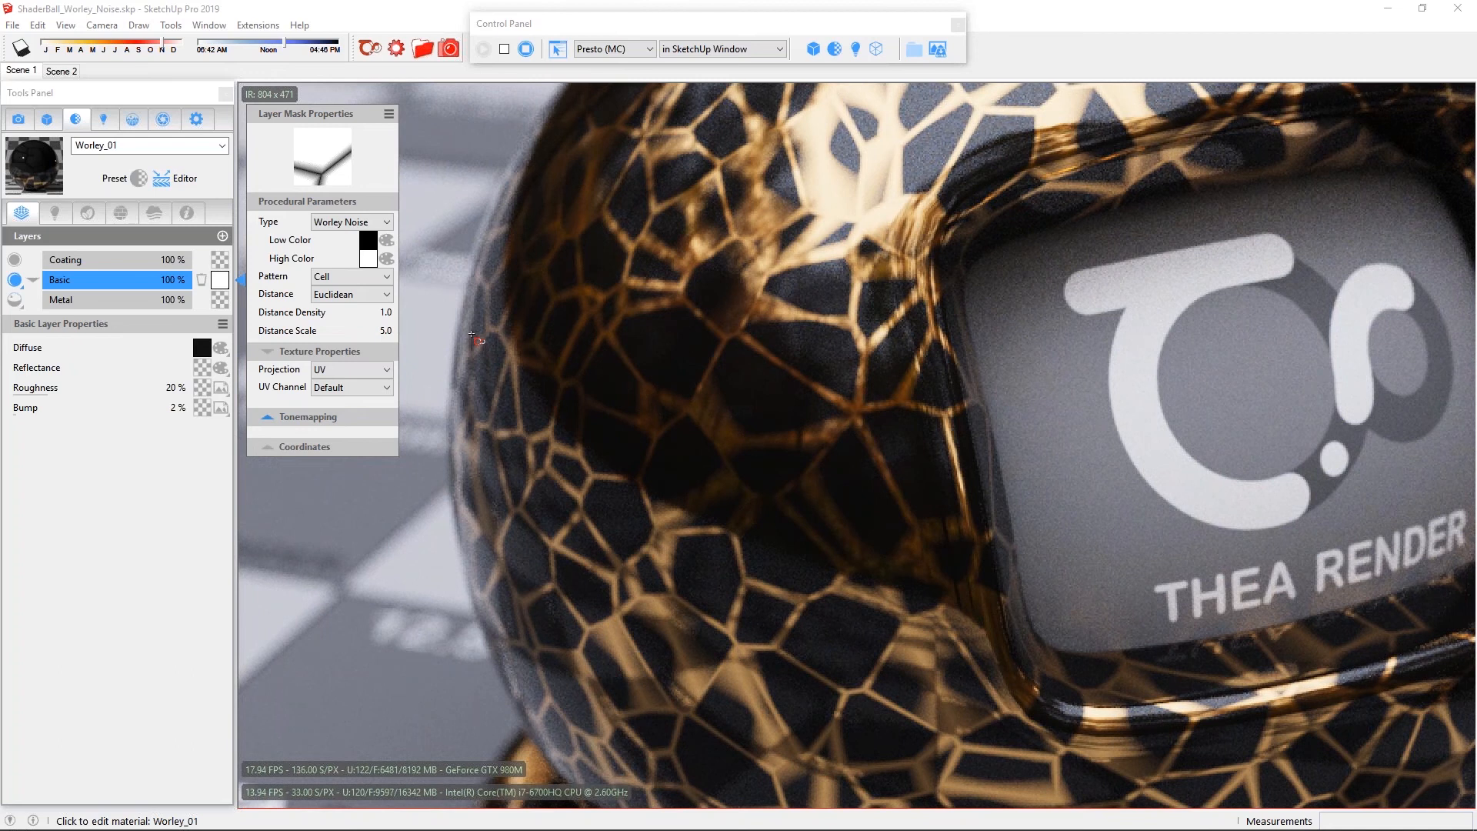
click(360, 280)
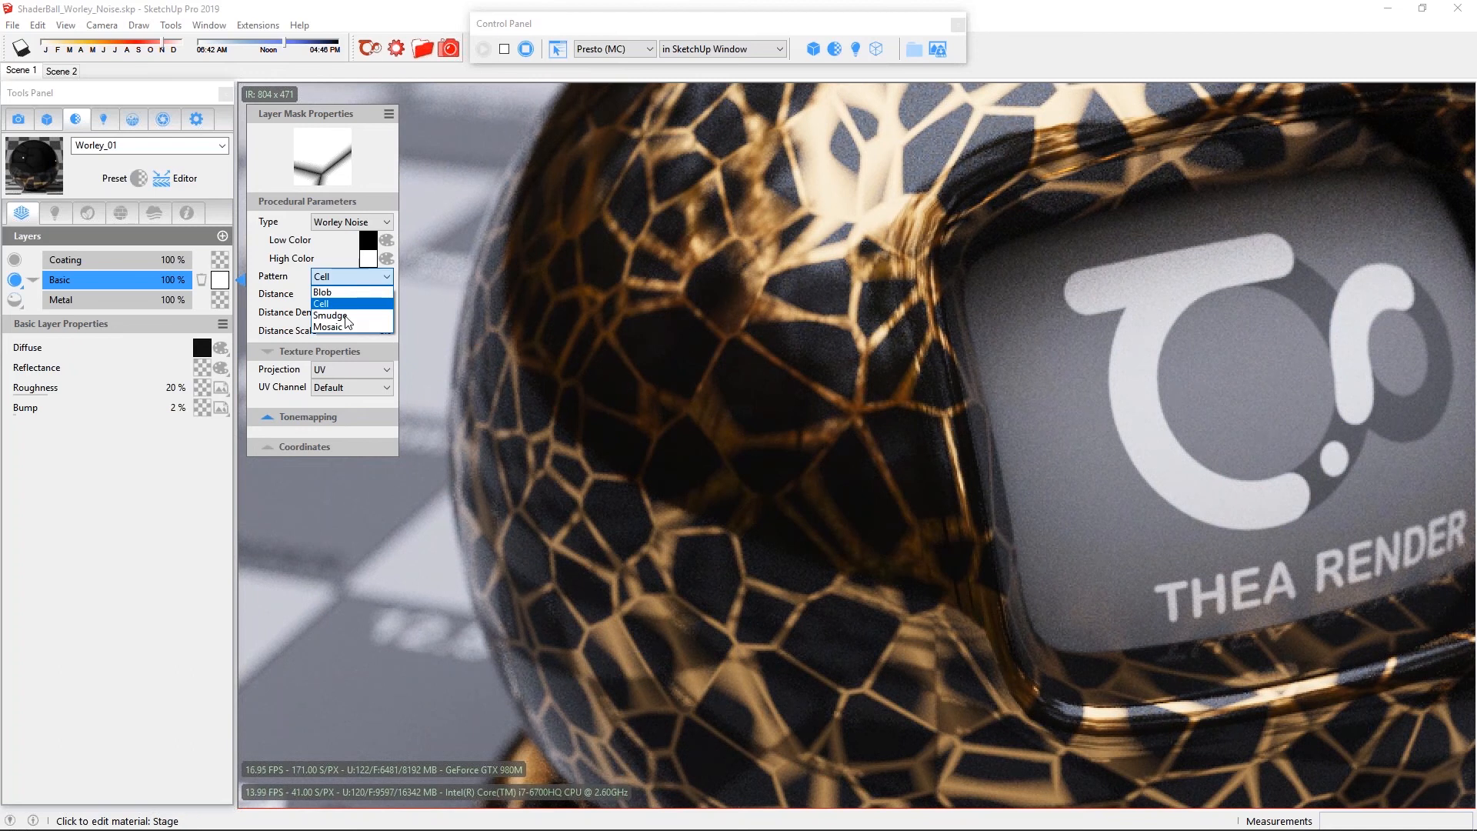
click(361, 316)
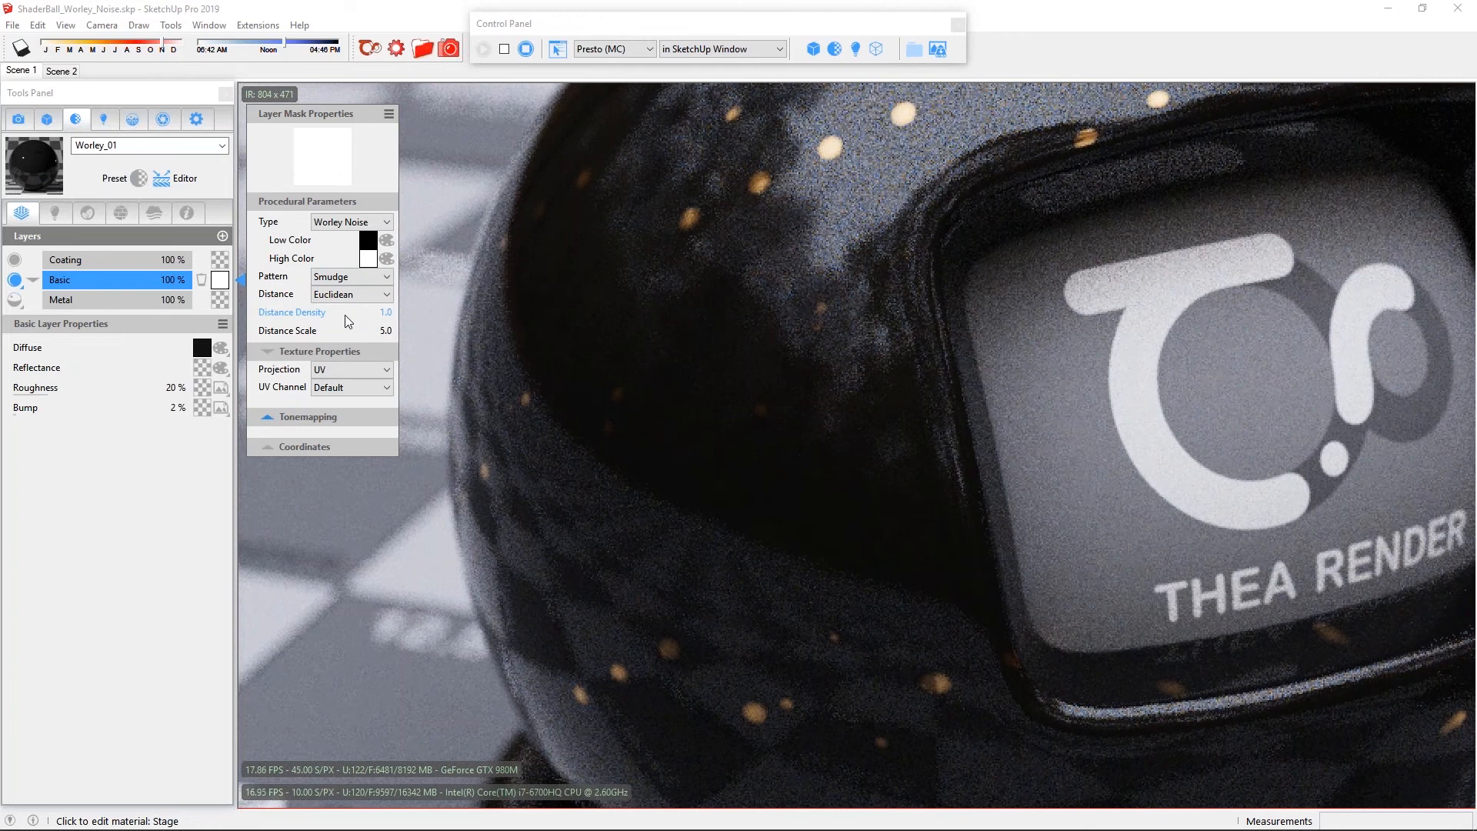
drag(345, 315, 321, 323)
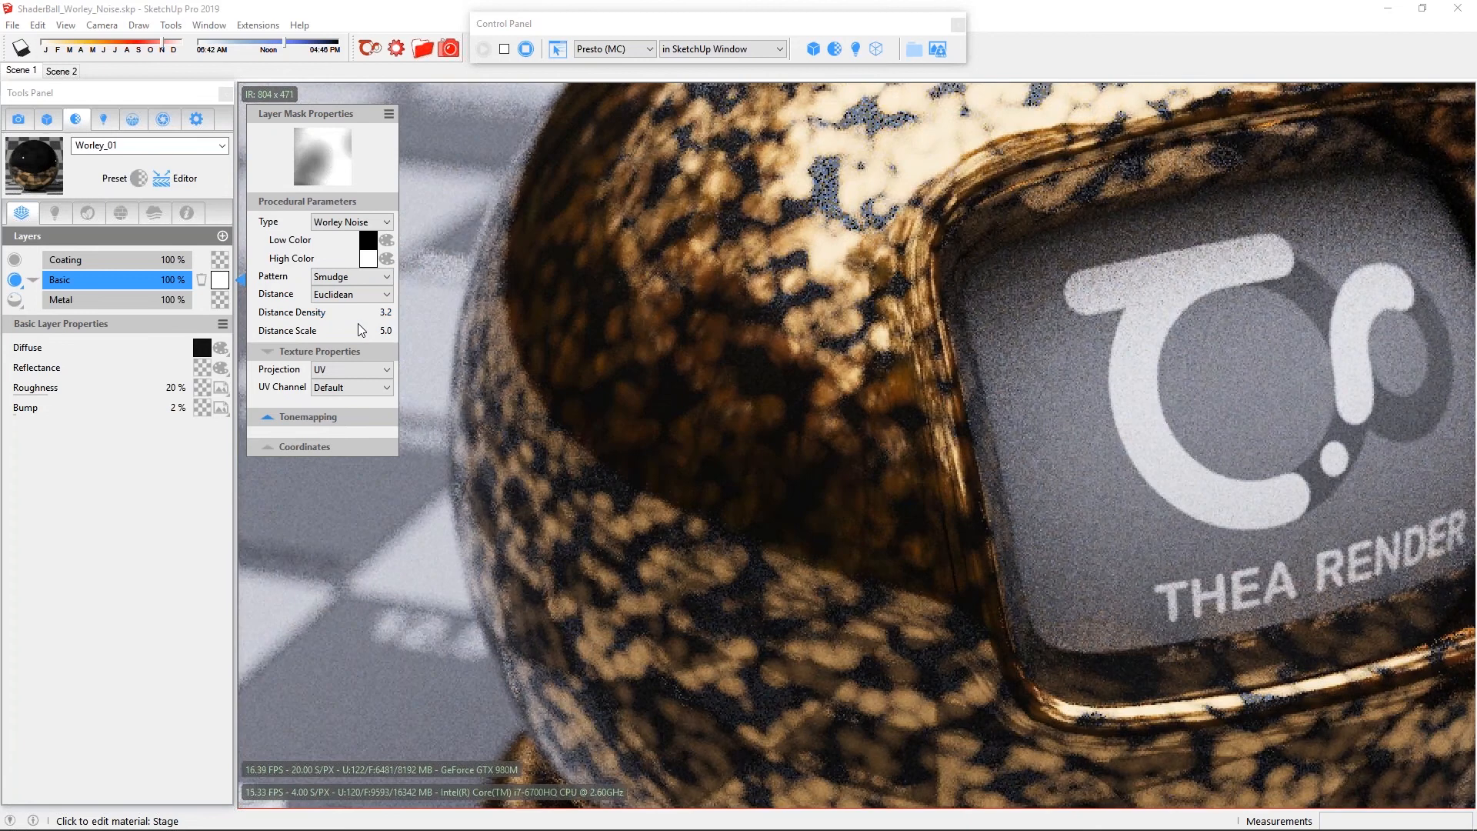
Set the mask's Worley Noise pattern to Mosaic, with Distance Scale 9.8 and Distance Density 6.9.
click(350, 276)
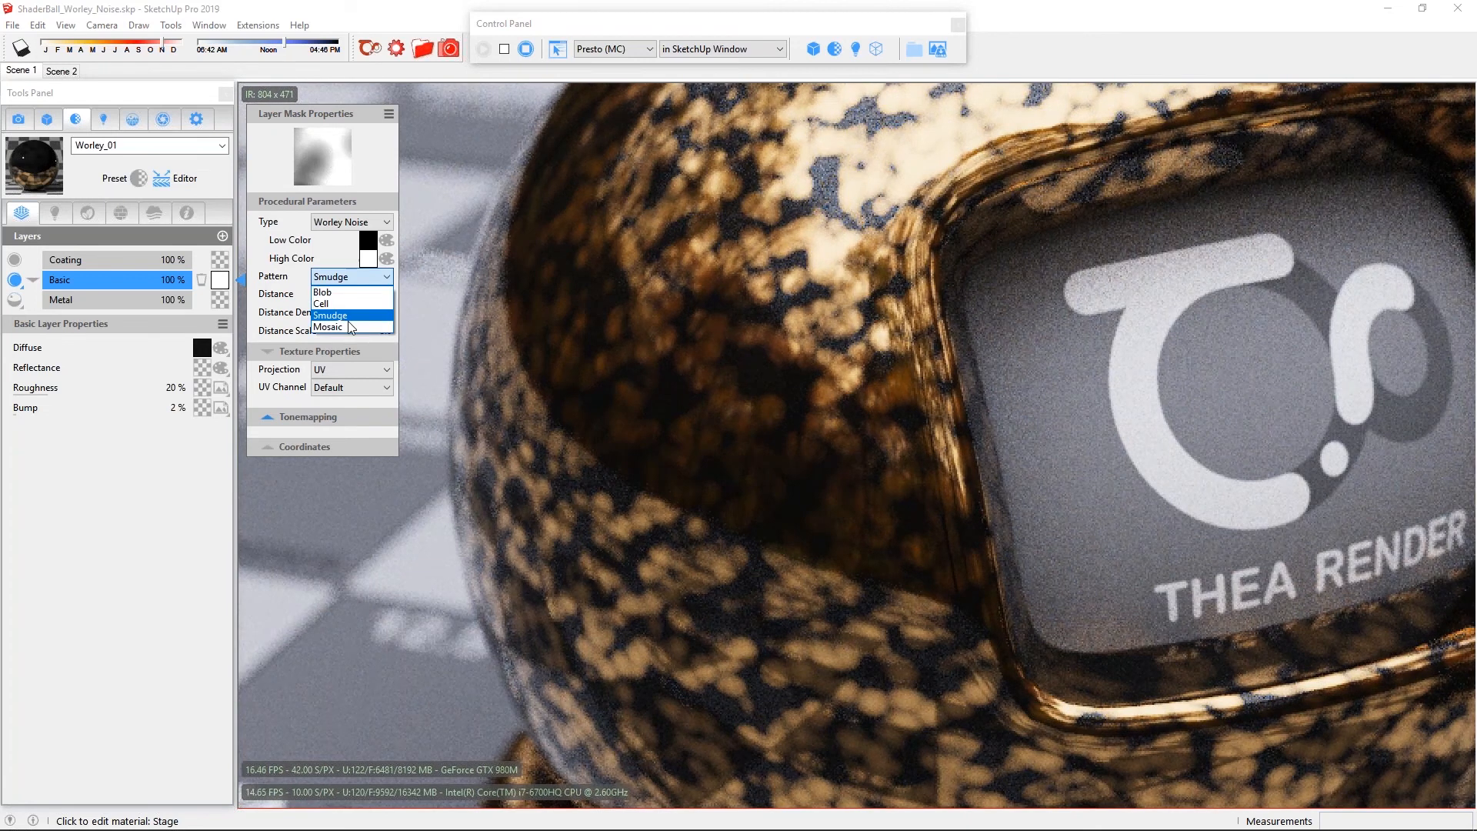
click(350, 327)
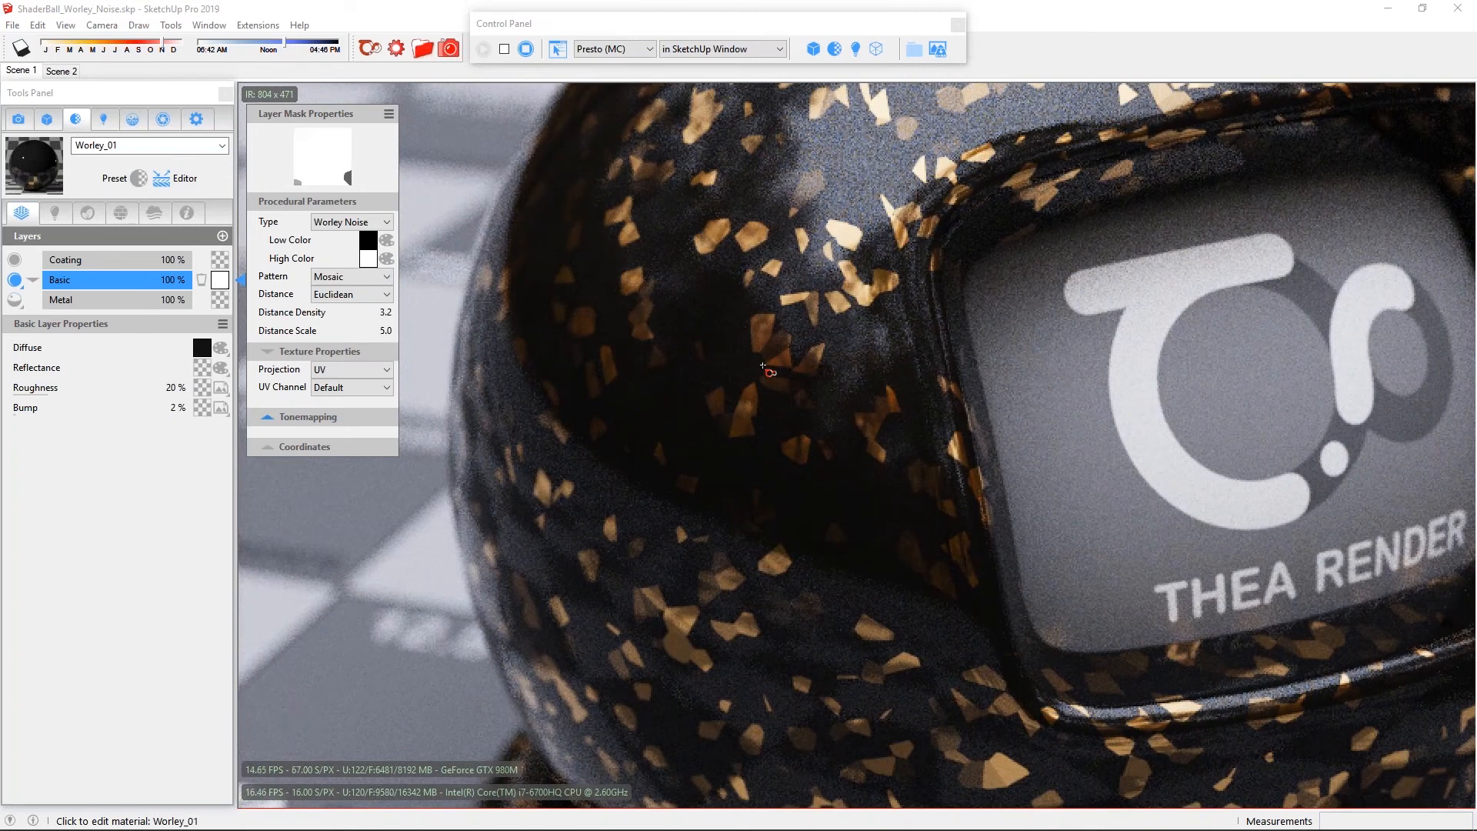
scroll(761, 370, down, 2)
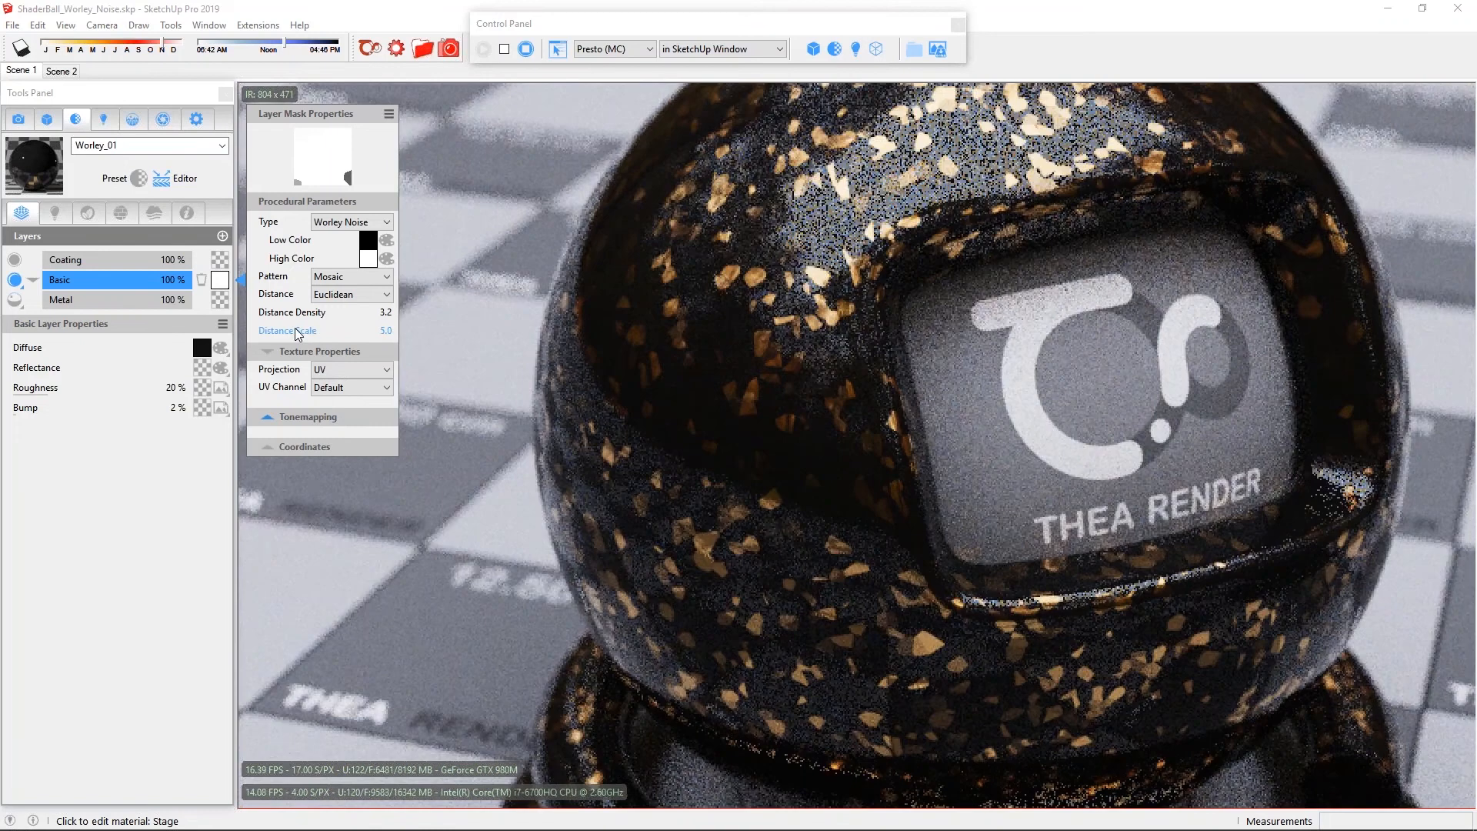
drag(298, 333, 332, 333)
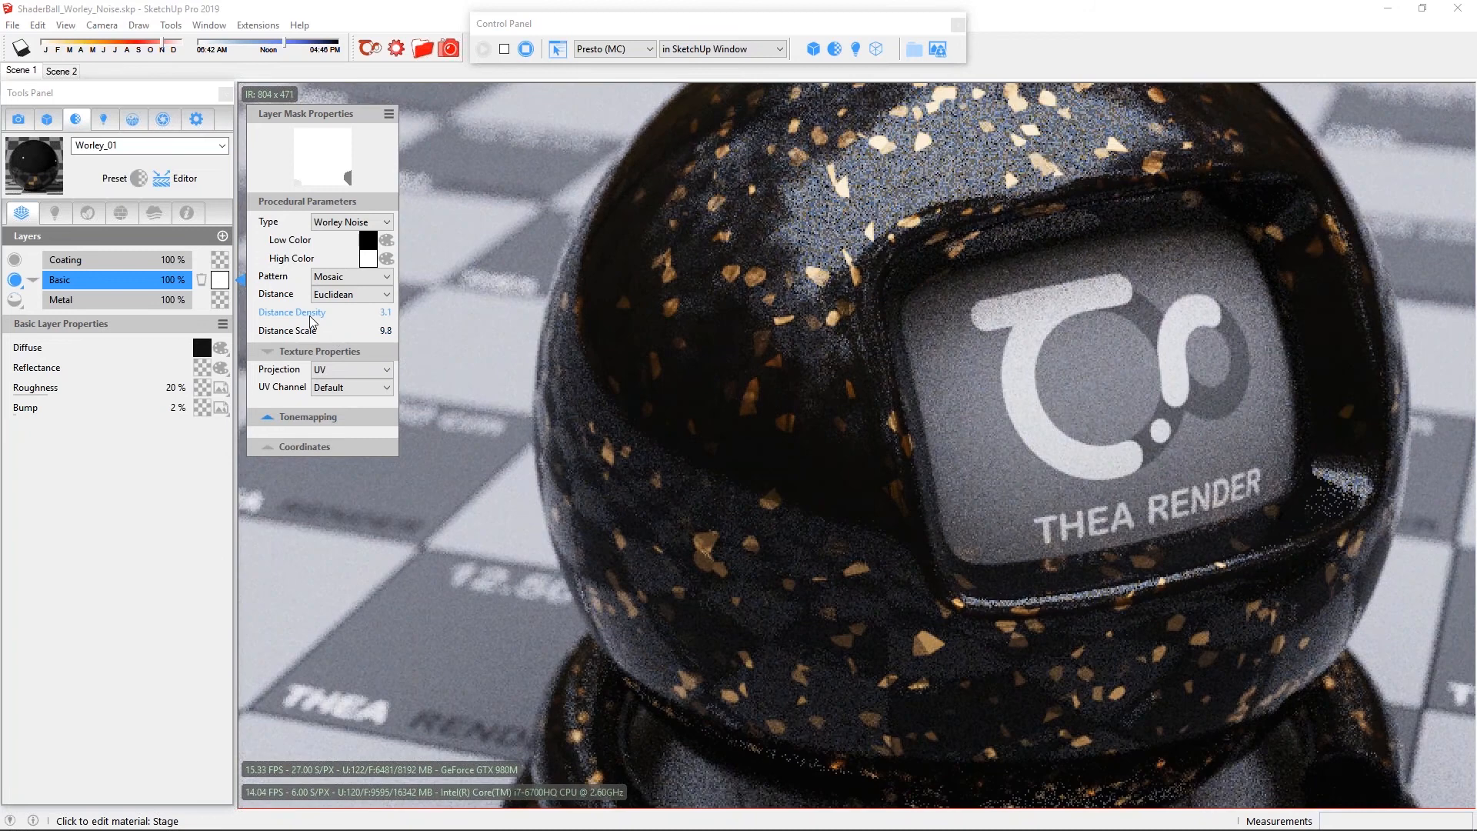
drag(339, 320, 363, 322)
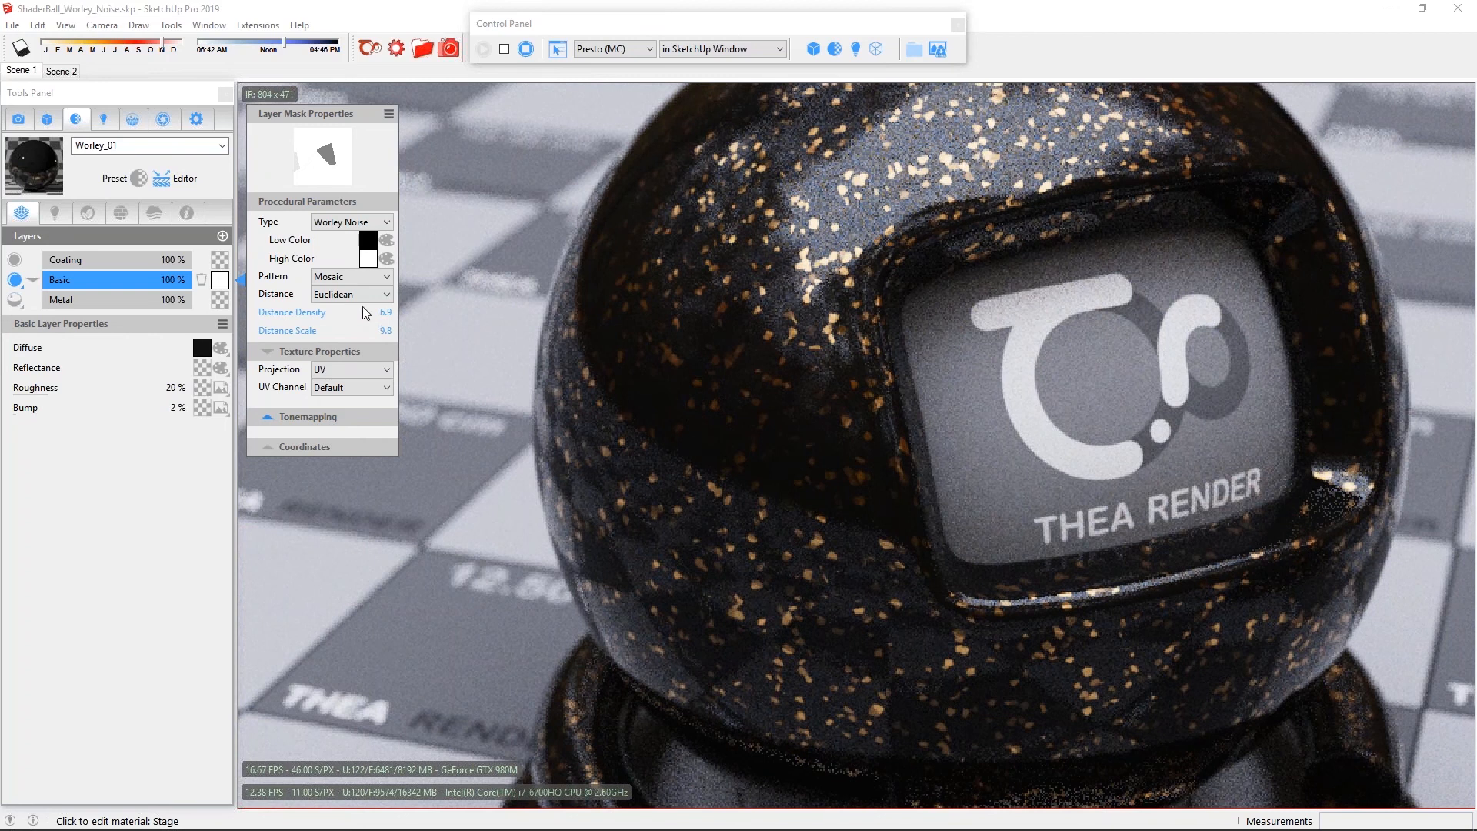
click(339, 295)
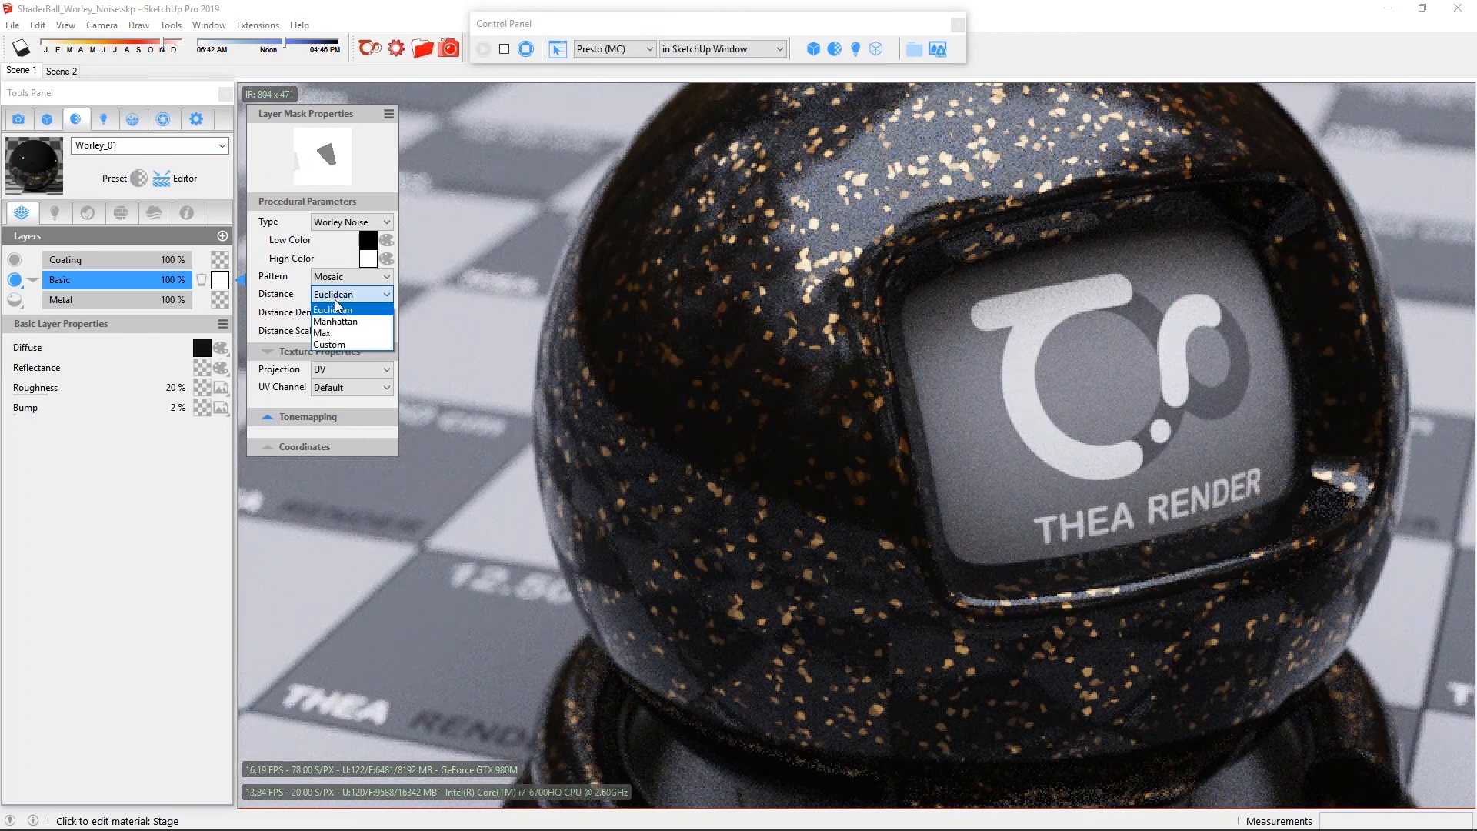
click(336, 296)
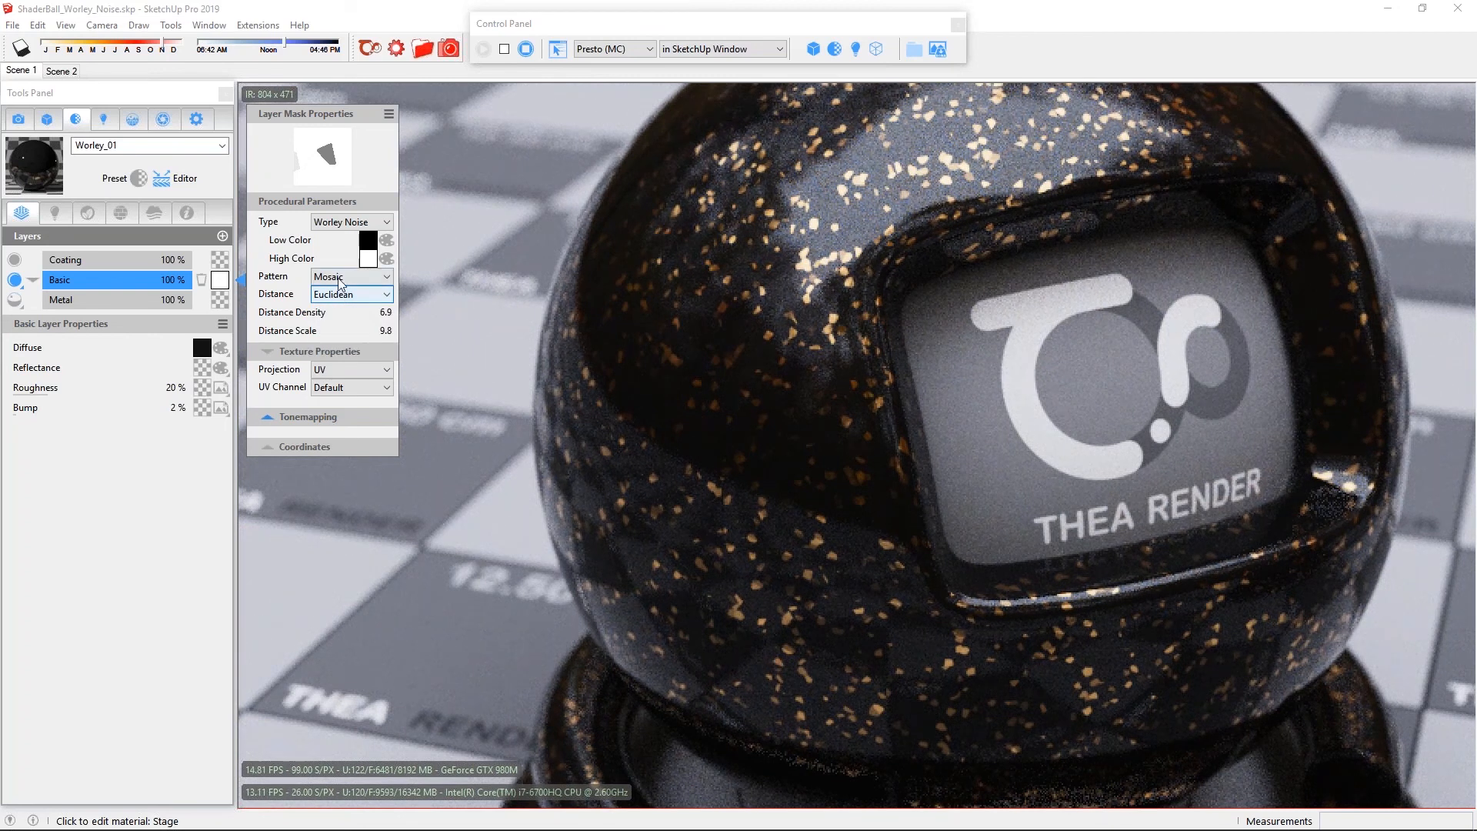
click(339, 283)
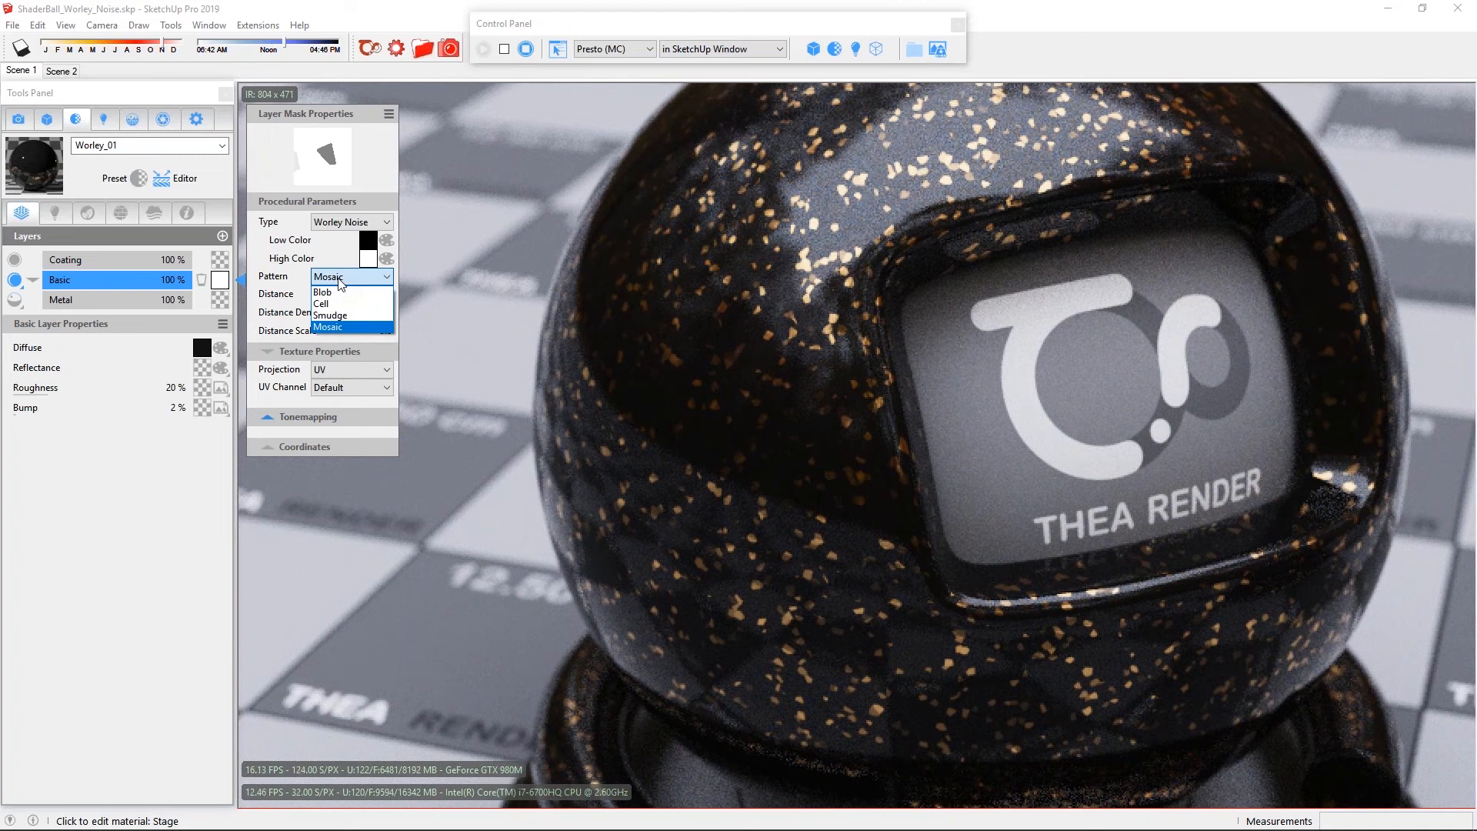
click(343, 274)
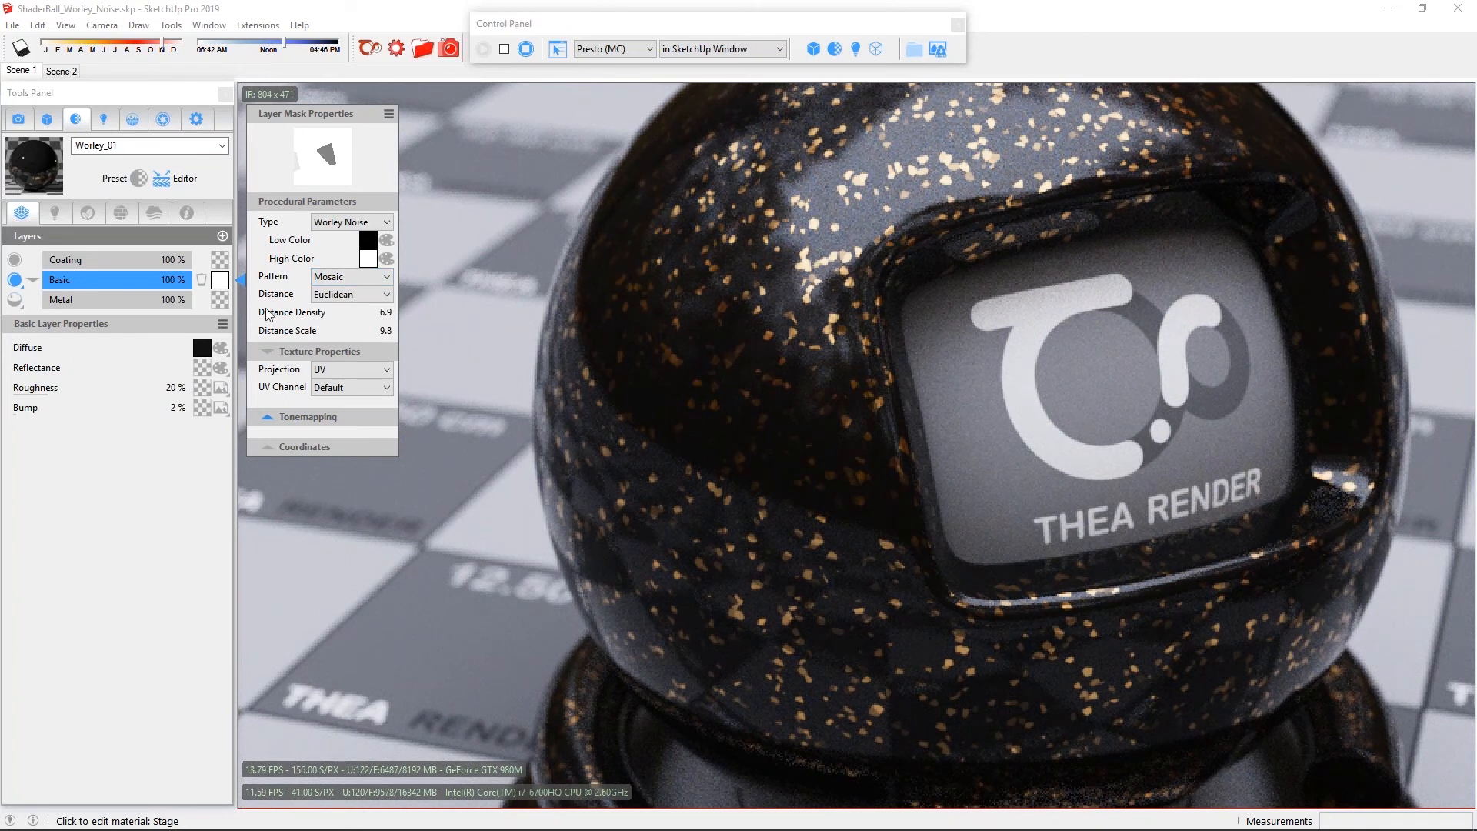
Switch the mask's Worley Noise pattern back to Cell and set its Distance Density to 1.
click(343, 281)
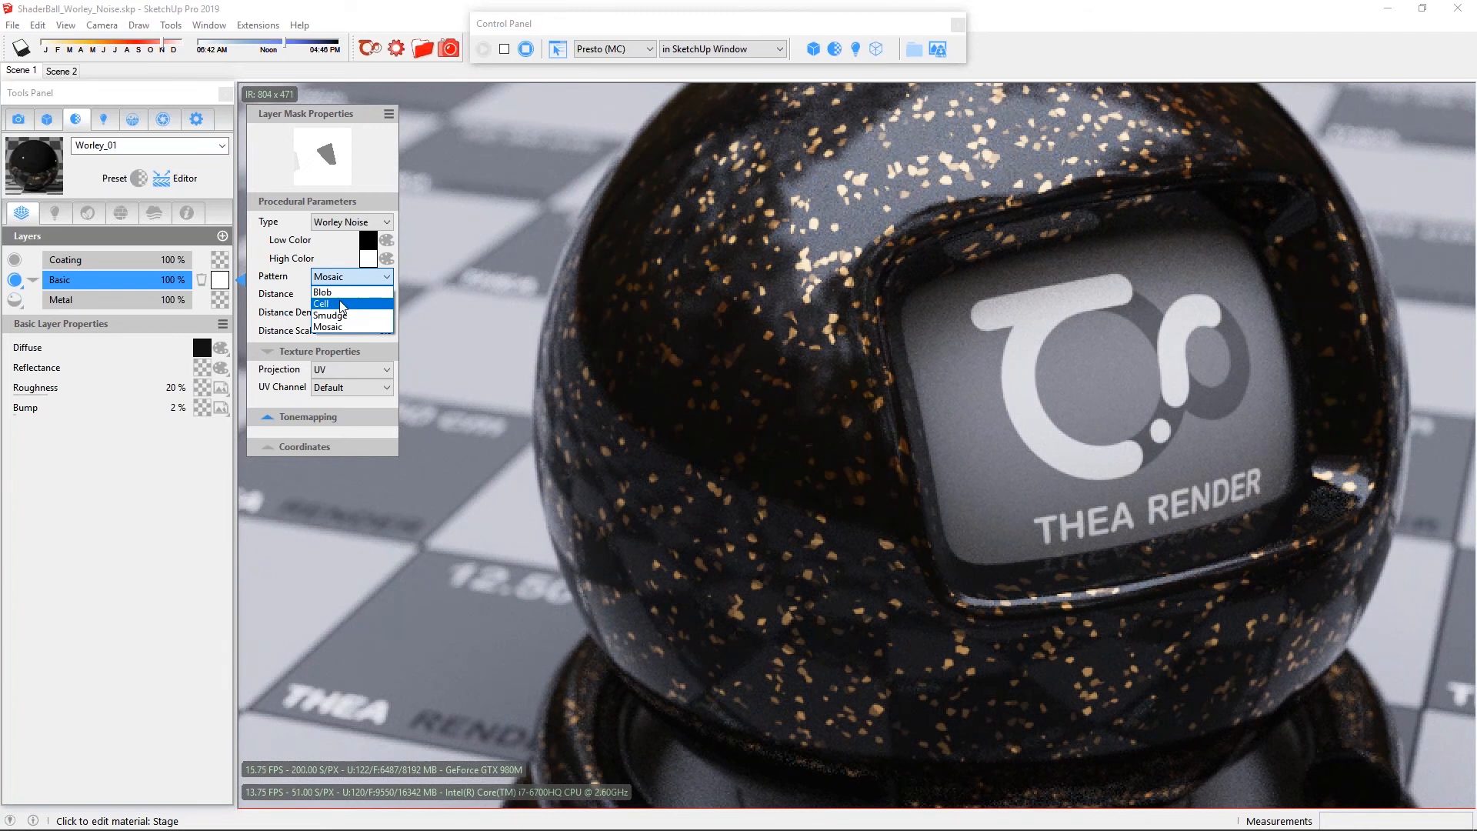
click(343, 304)
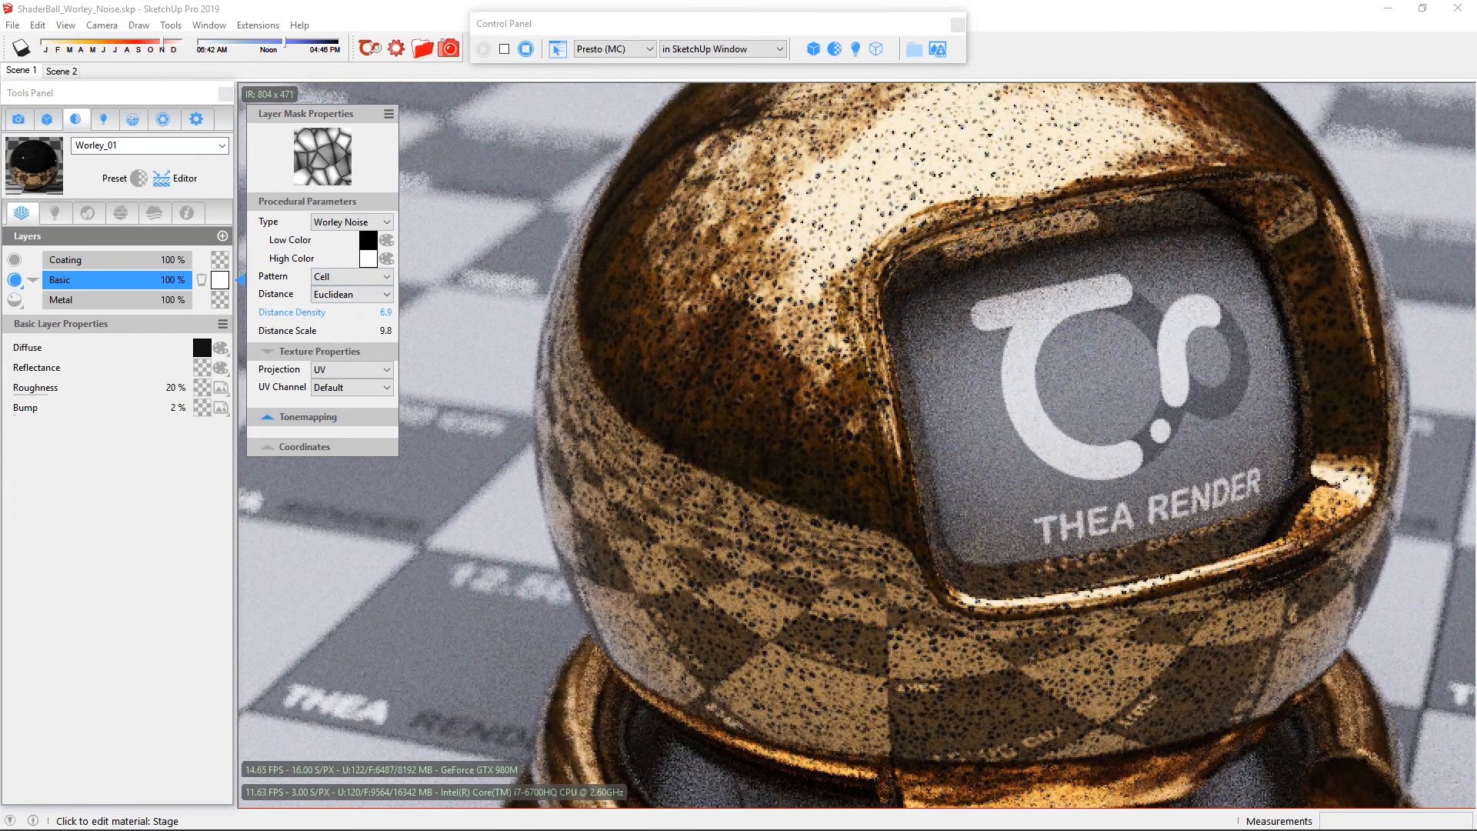
click(387, 313)
text(1)
key(Return)
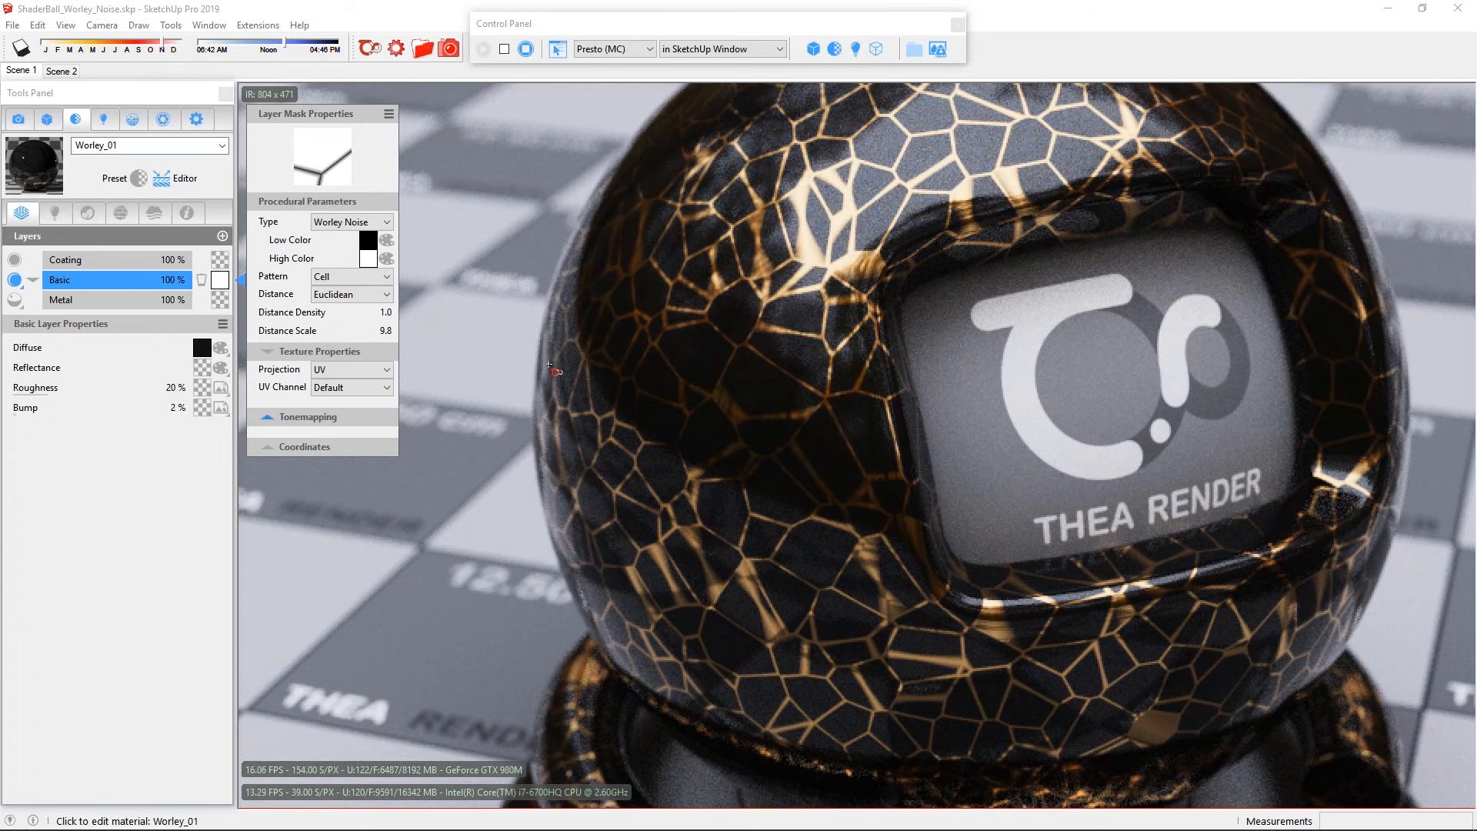
Try the Manhattan and Max distance types on the mask's Cell pattern to compare the cell shapes.
click(354, 296)
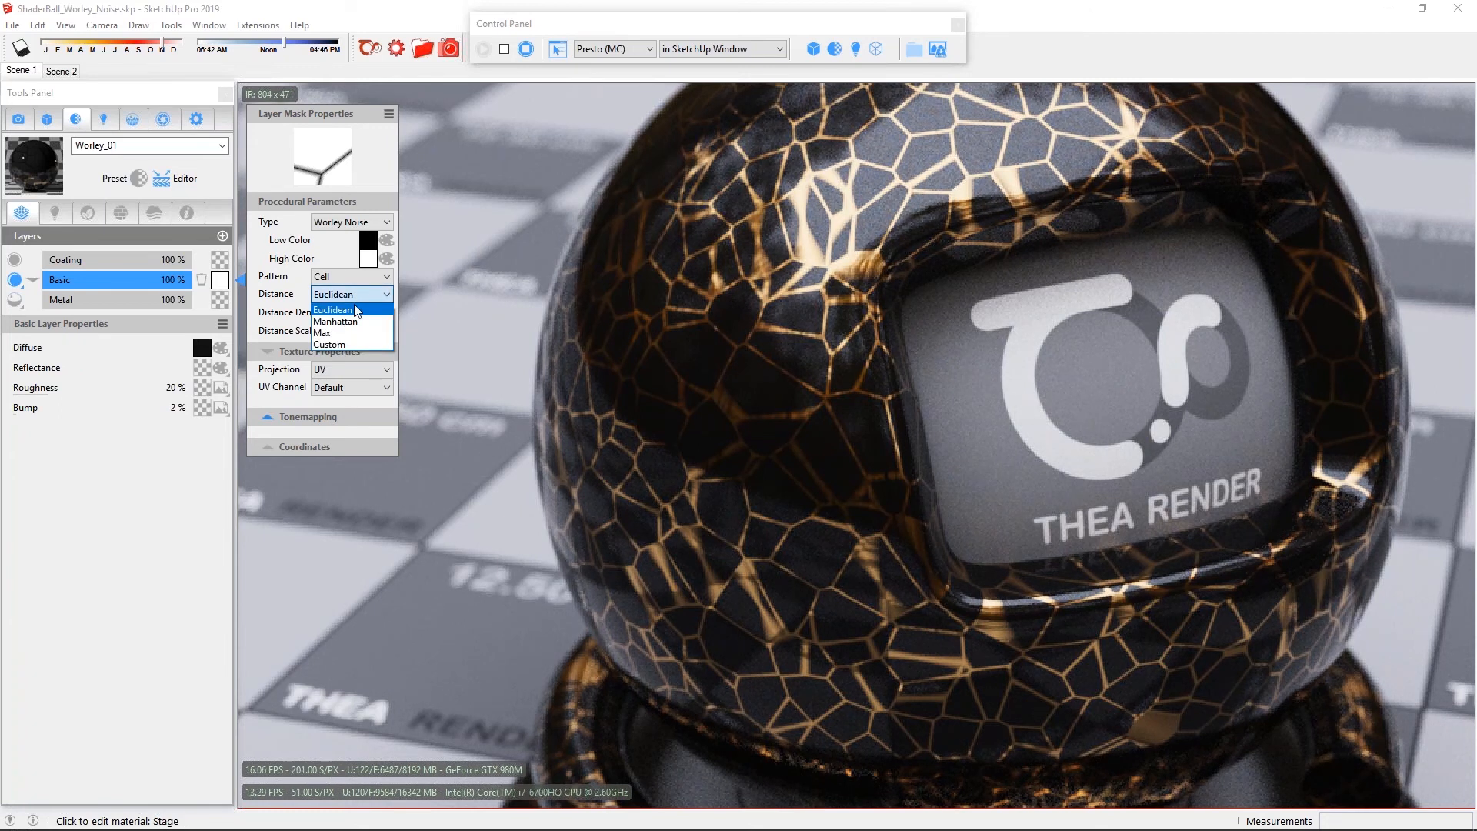
click(358, 322)
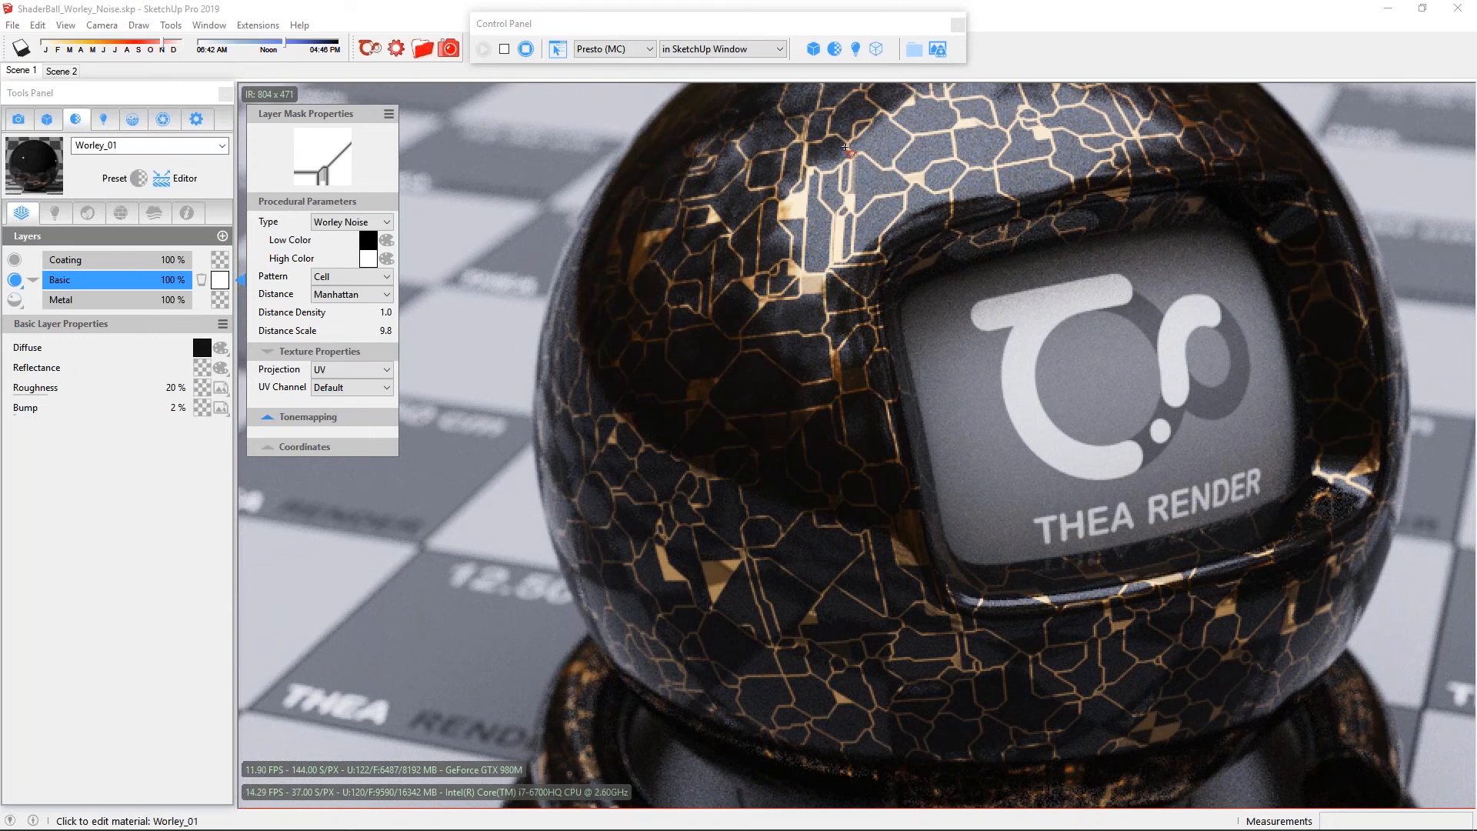
click(352, 296)
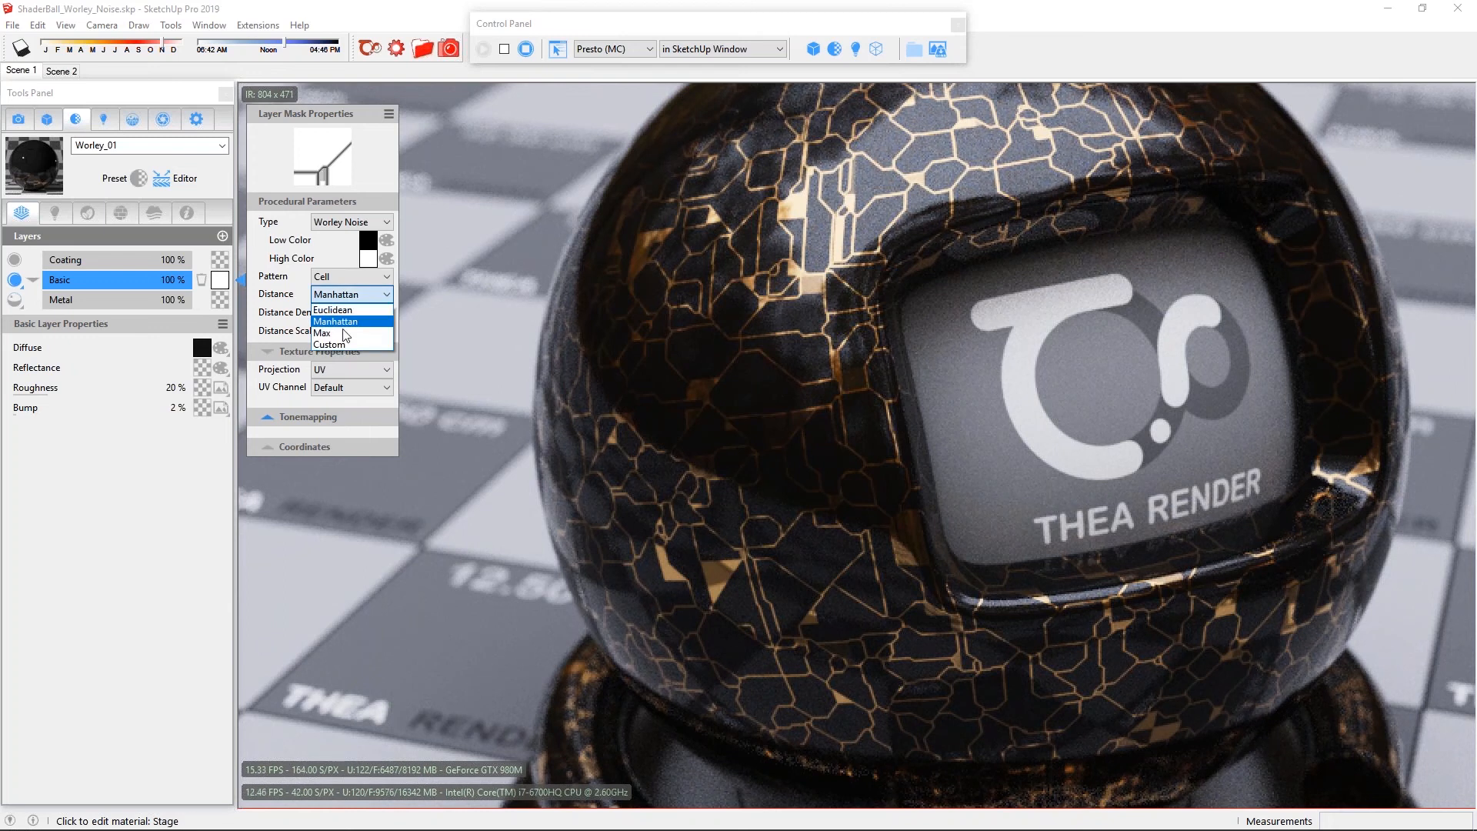
click(343, 327)
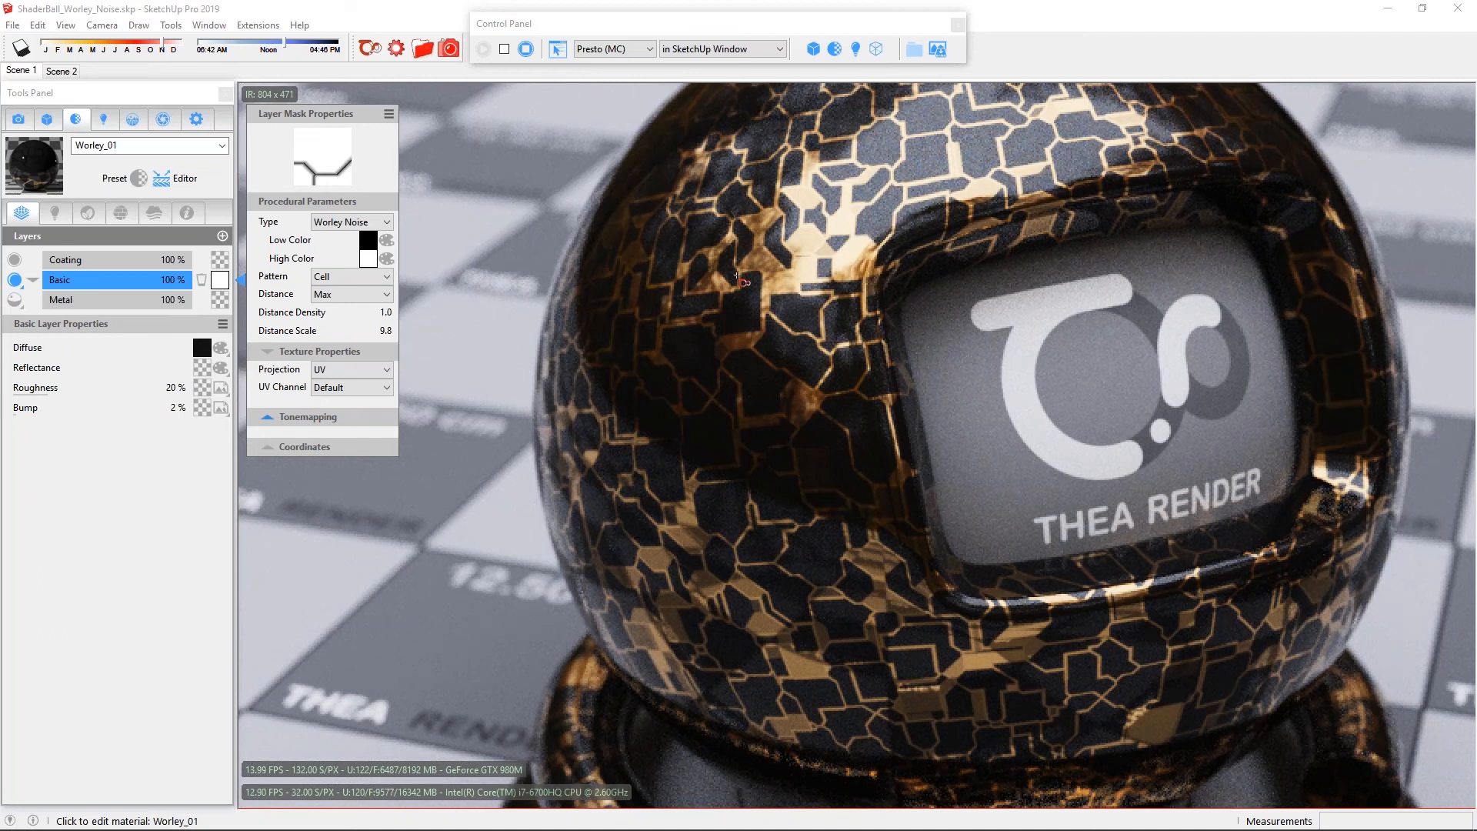
Set the mask's distance type to Custom and adjust its Distance Density to 1.4.
click(349, 299)
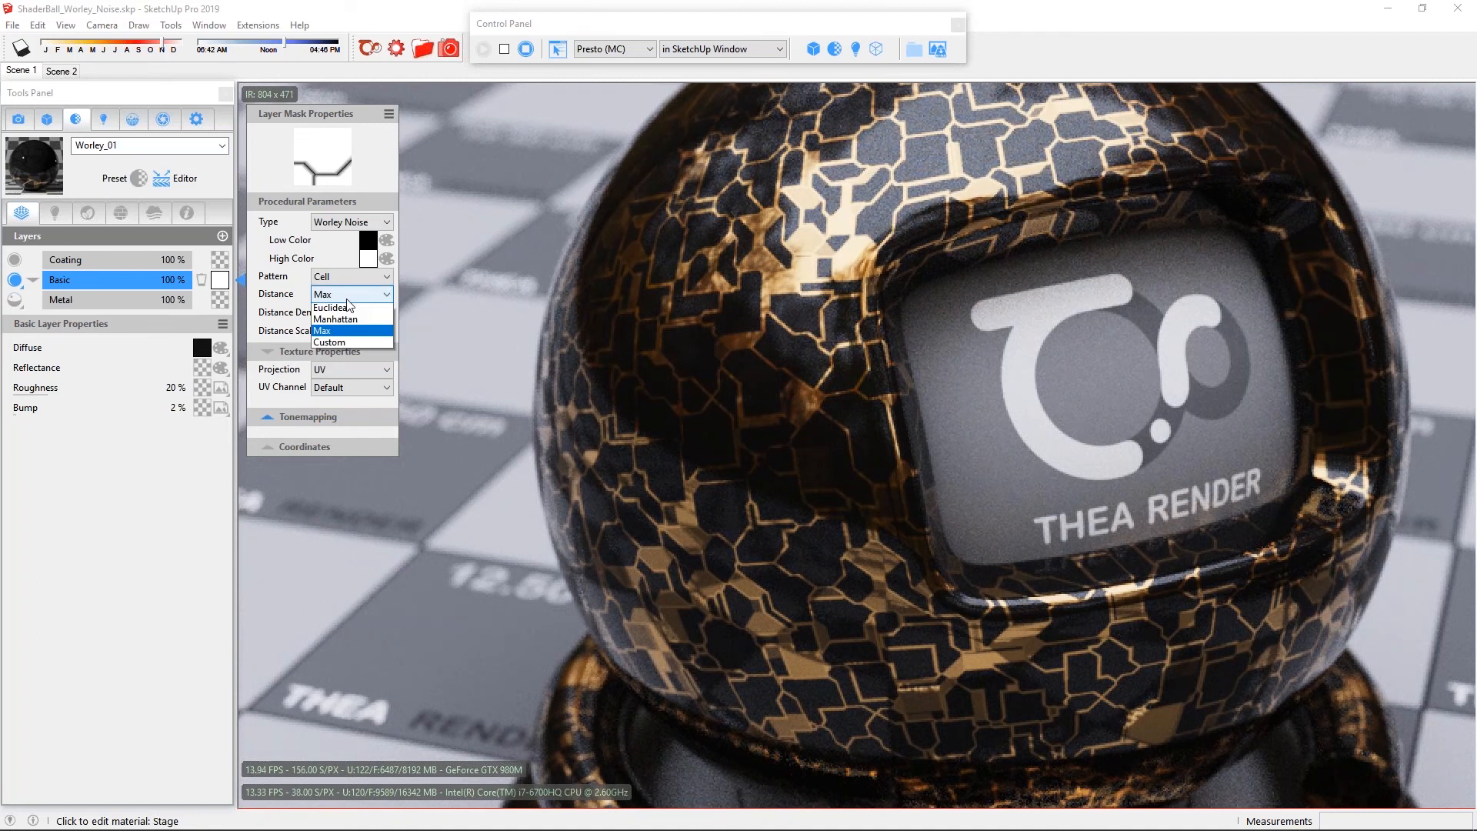
click(345, 342)
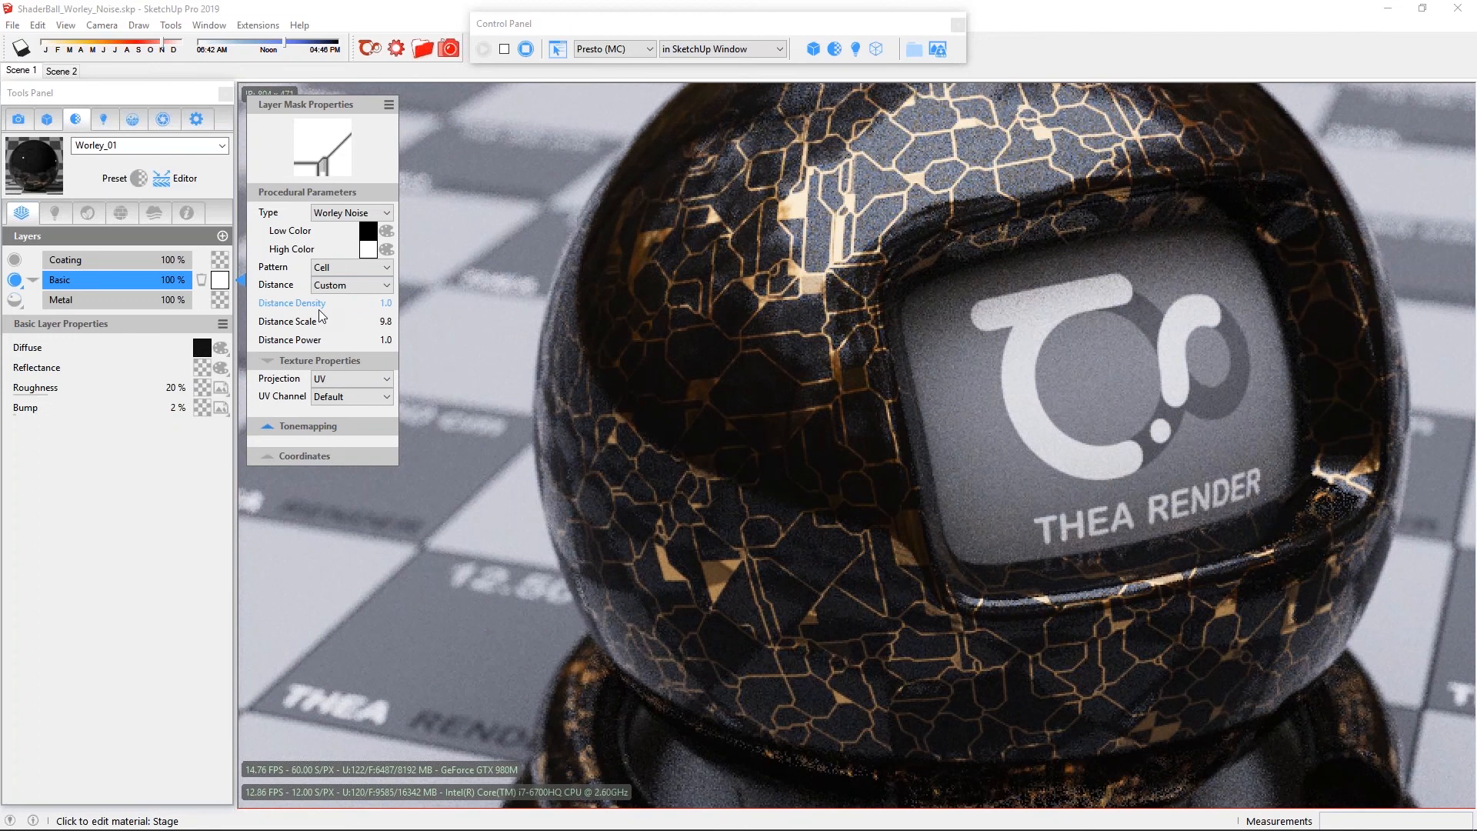
drag(319, 309, 354, 307)
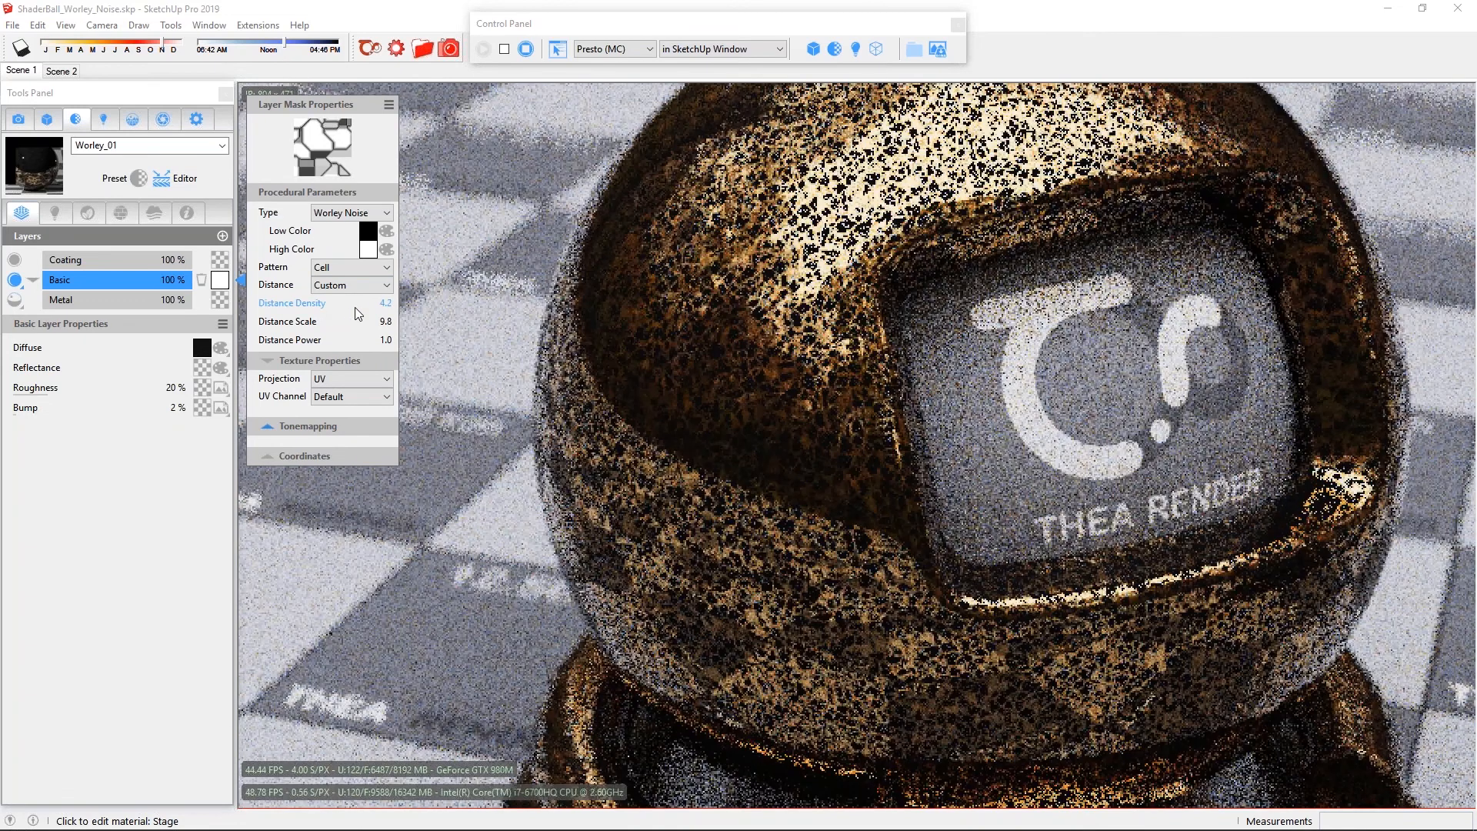
drag(357, 312, 317, 317)
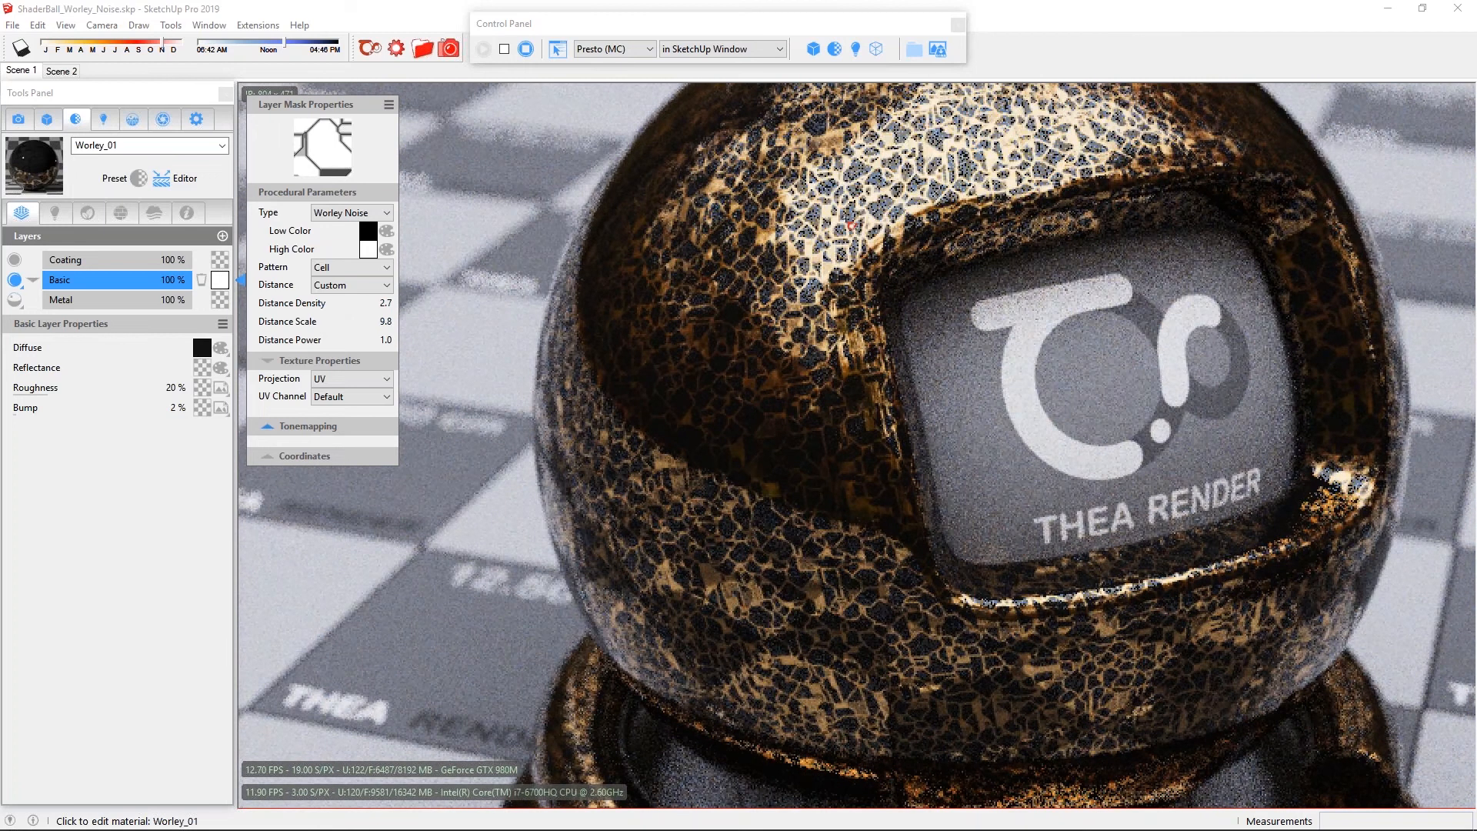
scroll(847, 220, up, 3)
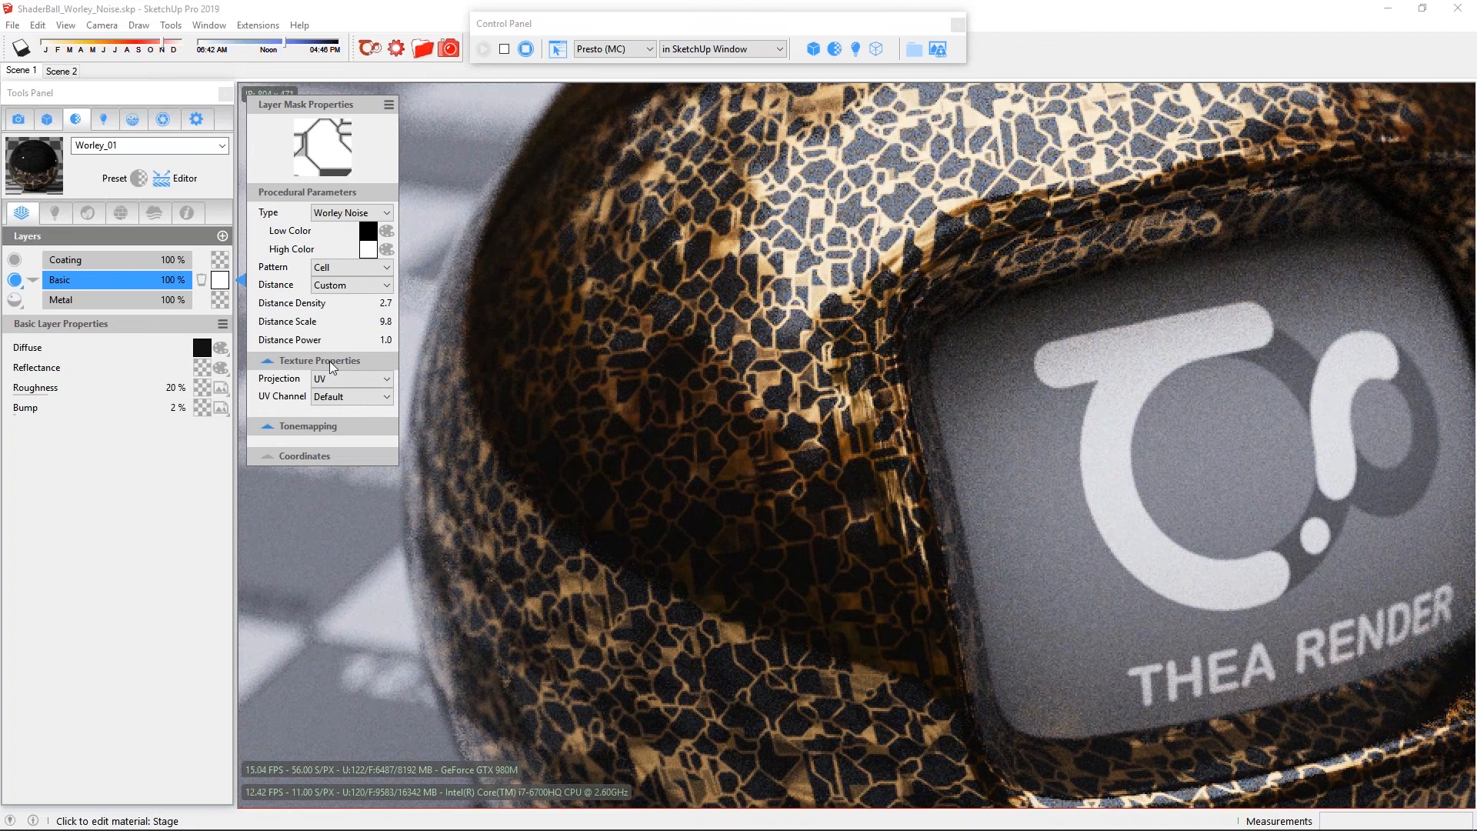
drag(333, 304, 317, 311)
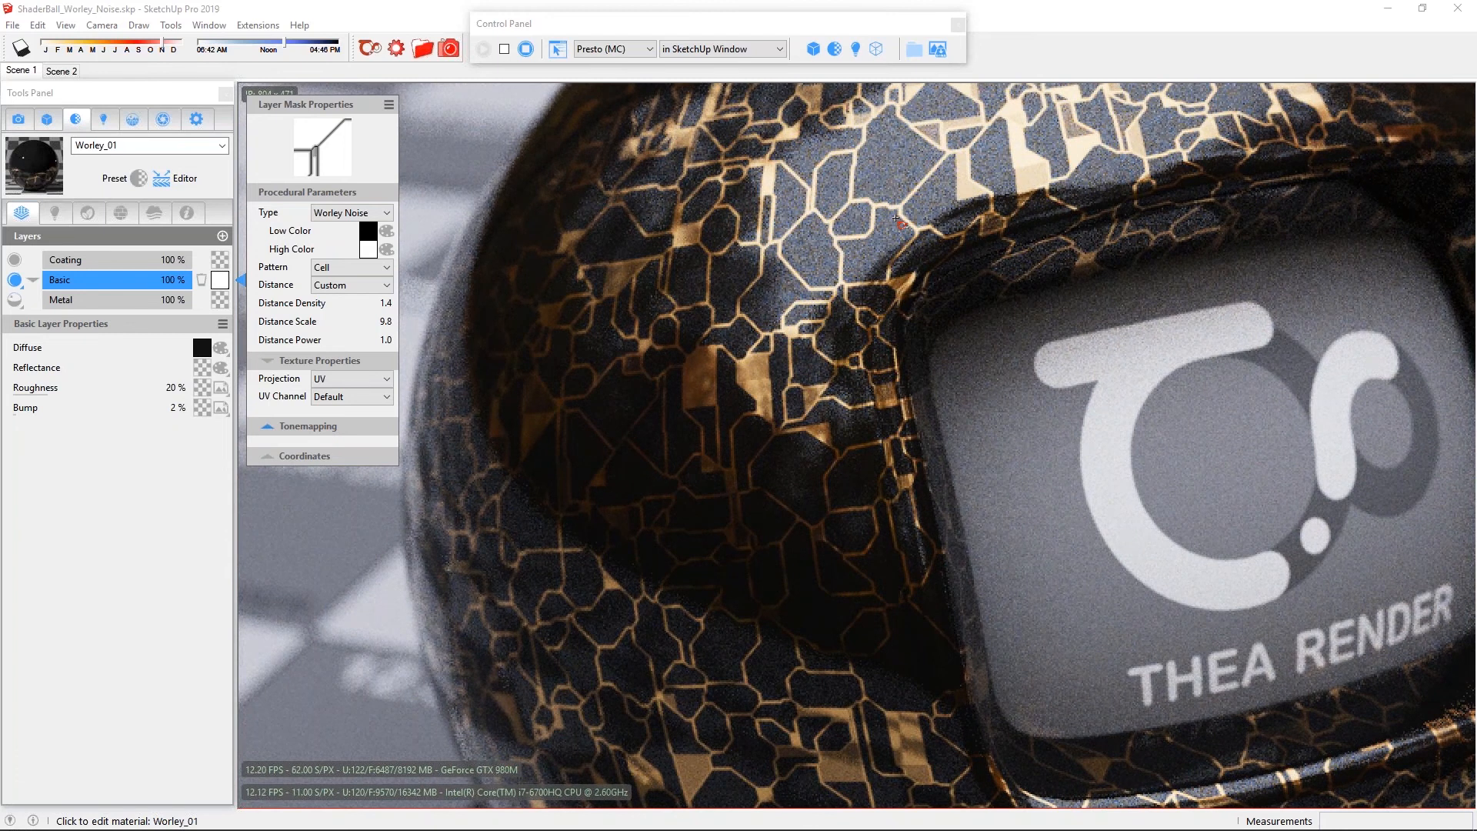
View the neighbouring faceted shader ball up close and pick its Worley_02 material for editing.
scroll(829, 292, down, 3)
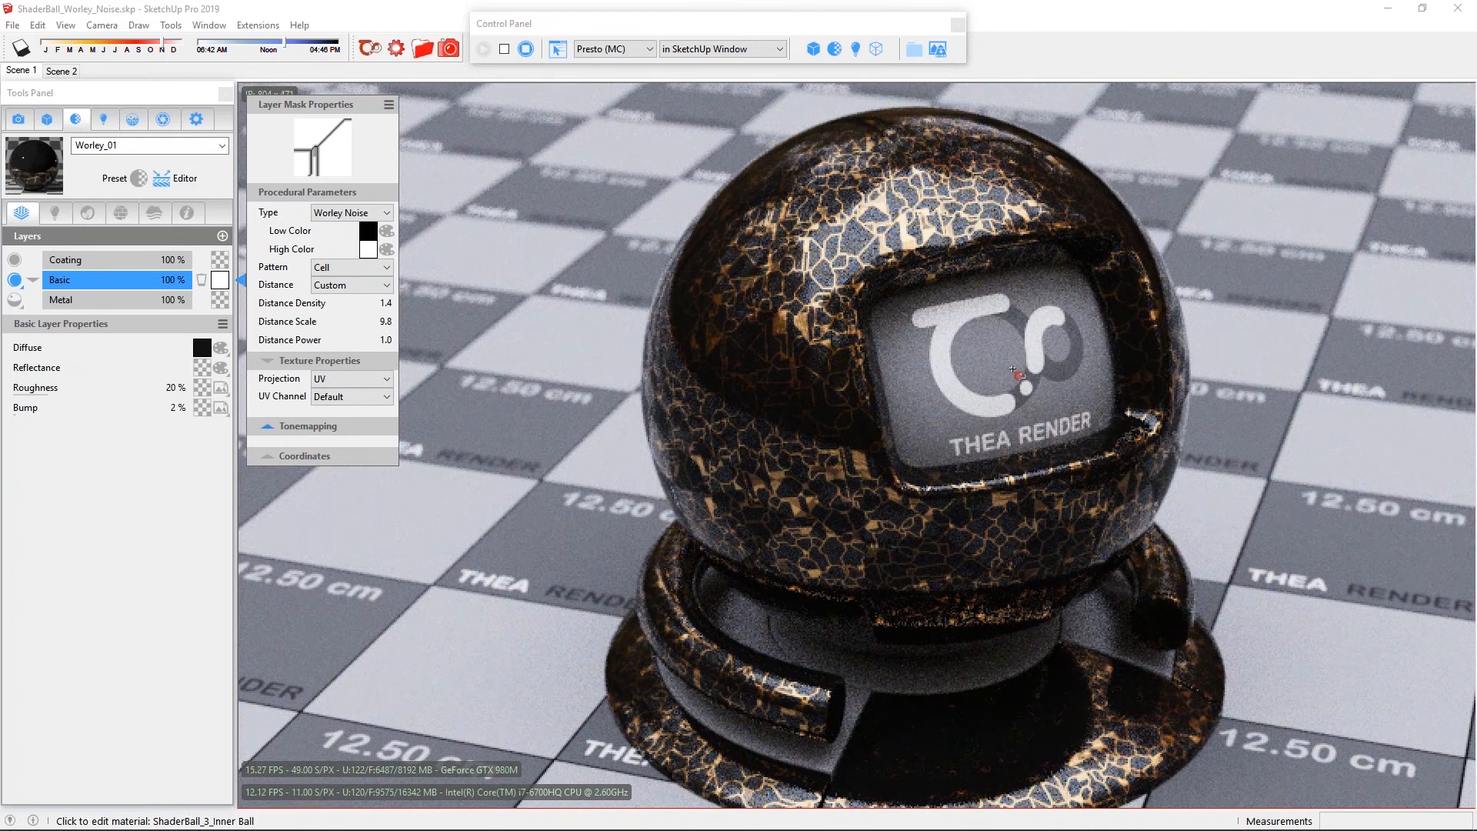
middle_drag(1012, 370, 504, 227)
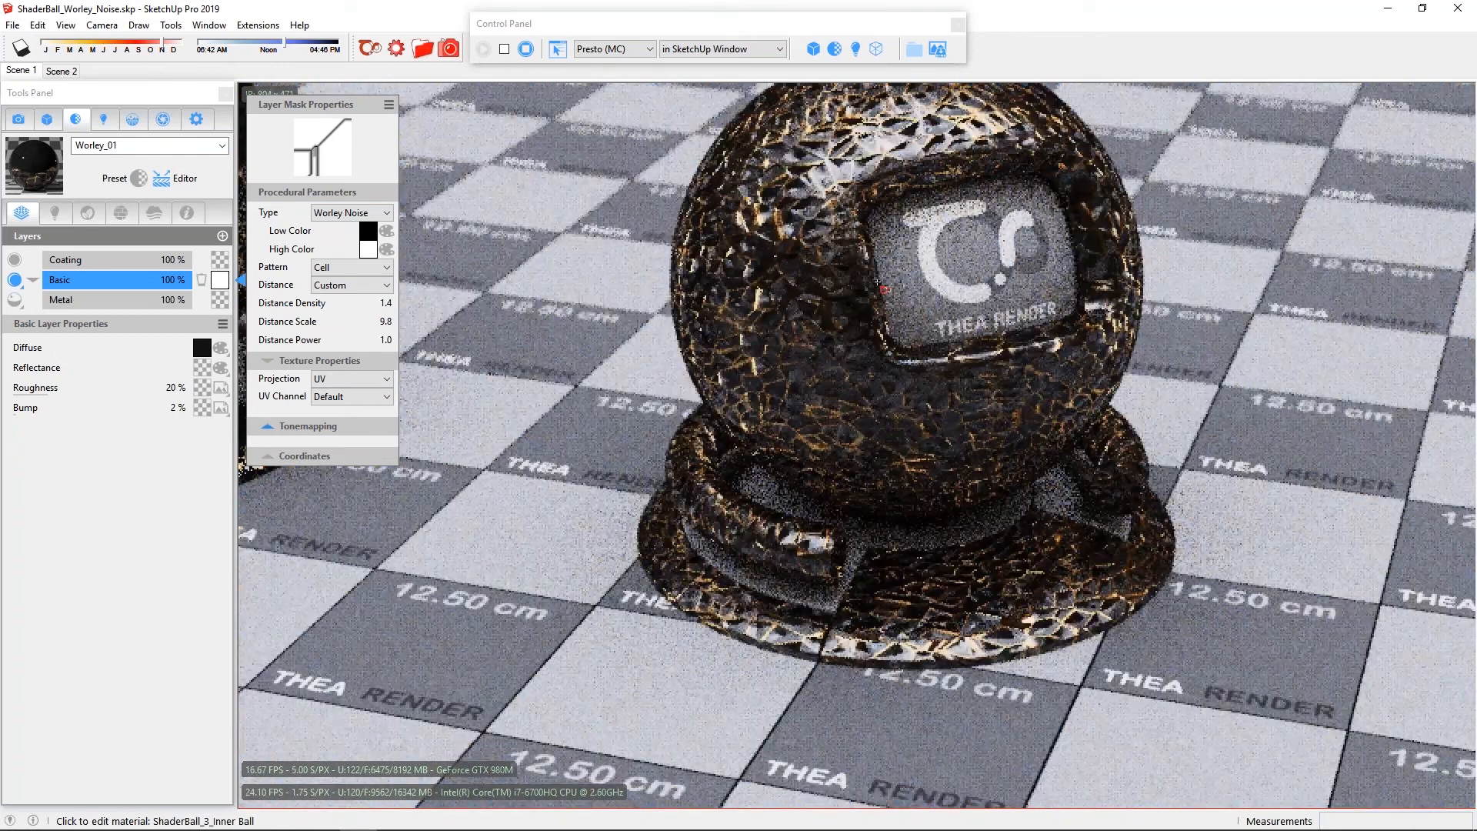
scroll(823, 241, up, 5)
shift+middle_drag(823, 241, 856, 446)
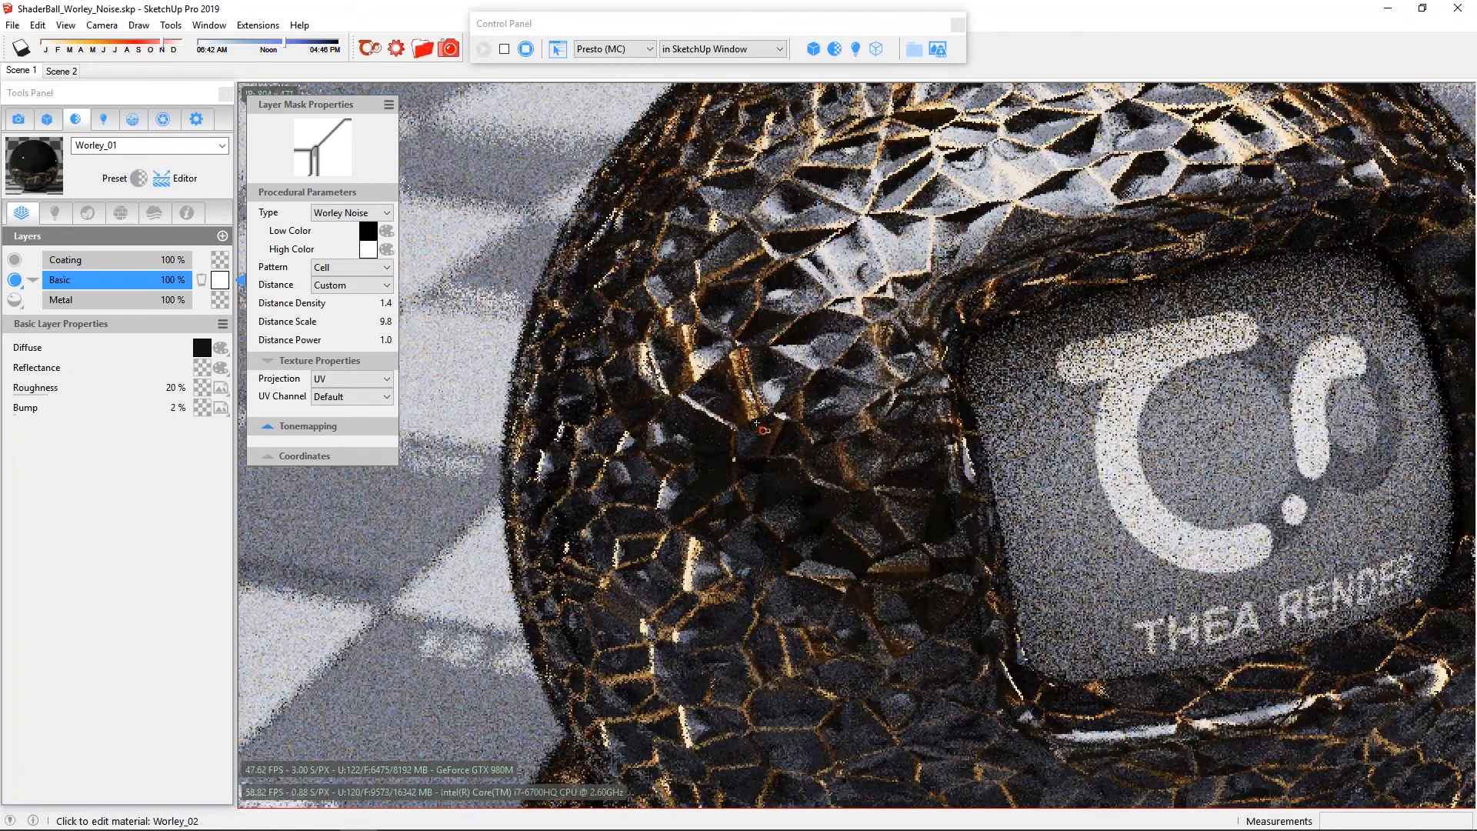
scroll(949, 353, up, 2)
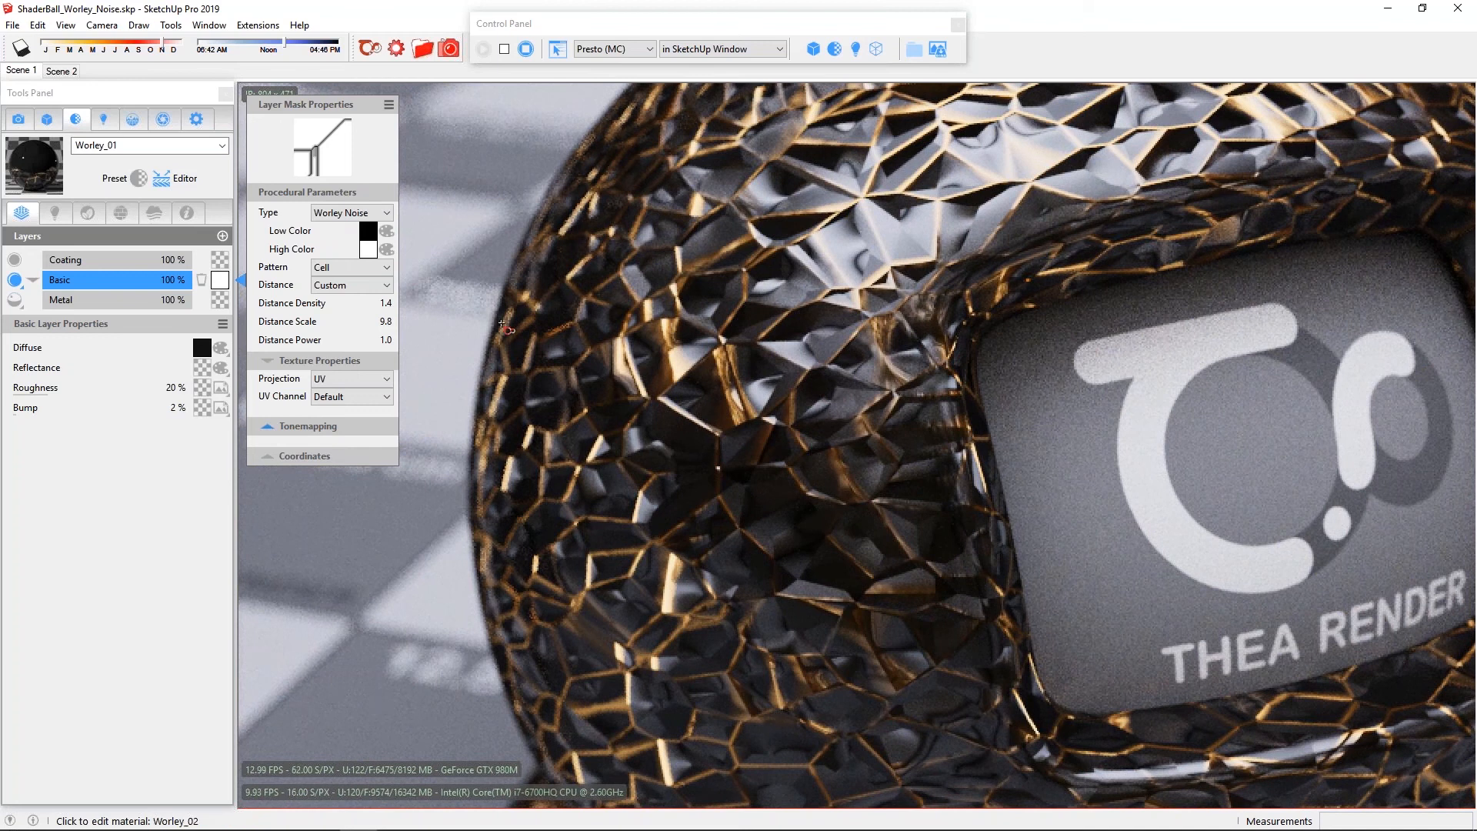
click(622, 357)
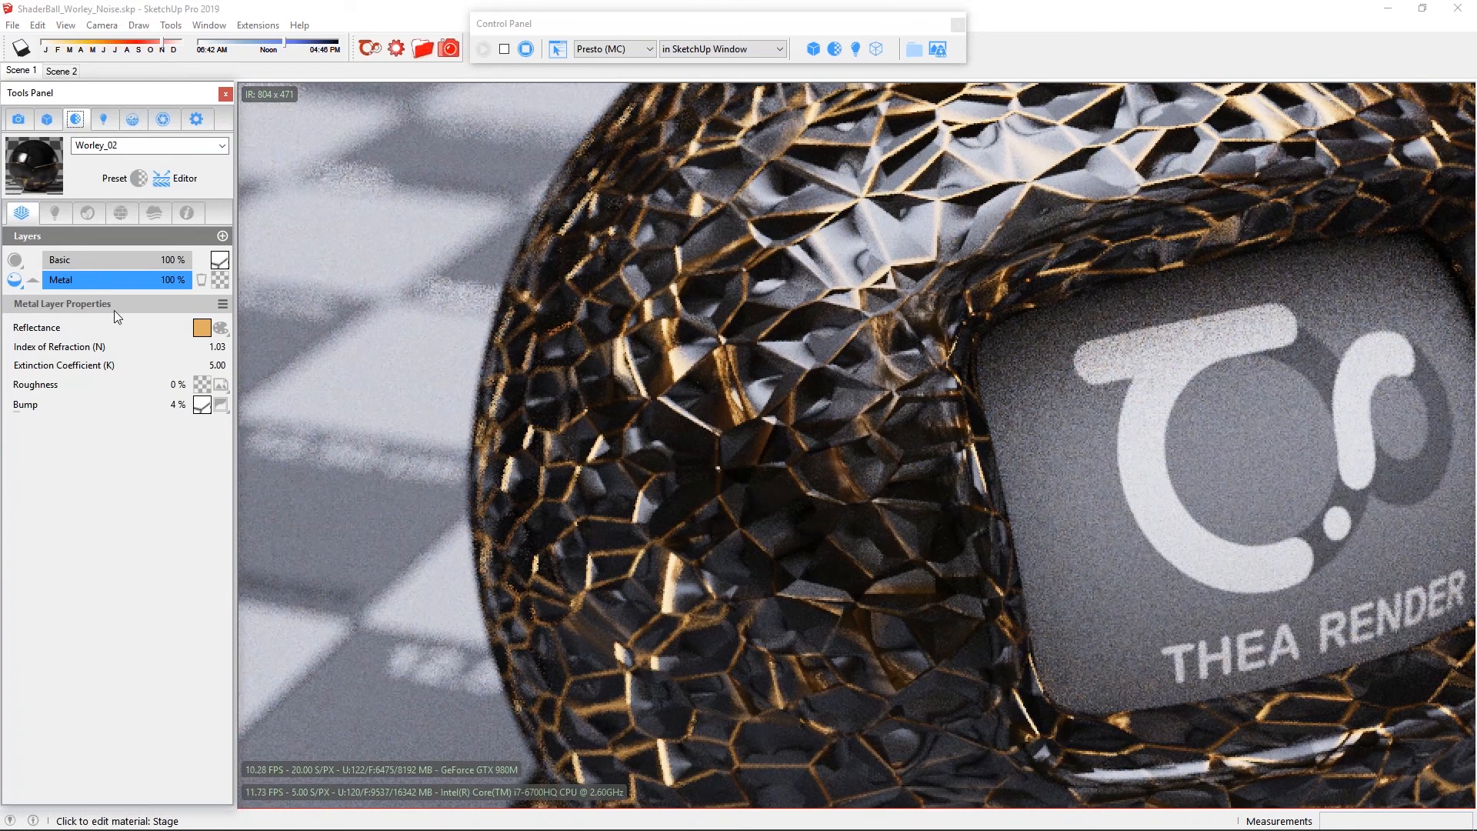
Review the Basic layer's Reflectance and Bump textures, and give Roughness a Worley Noise Cell texture with Distance Density 1 and Distance Scale 6.
click(107, 263)
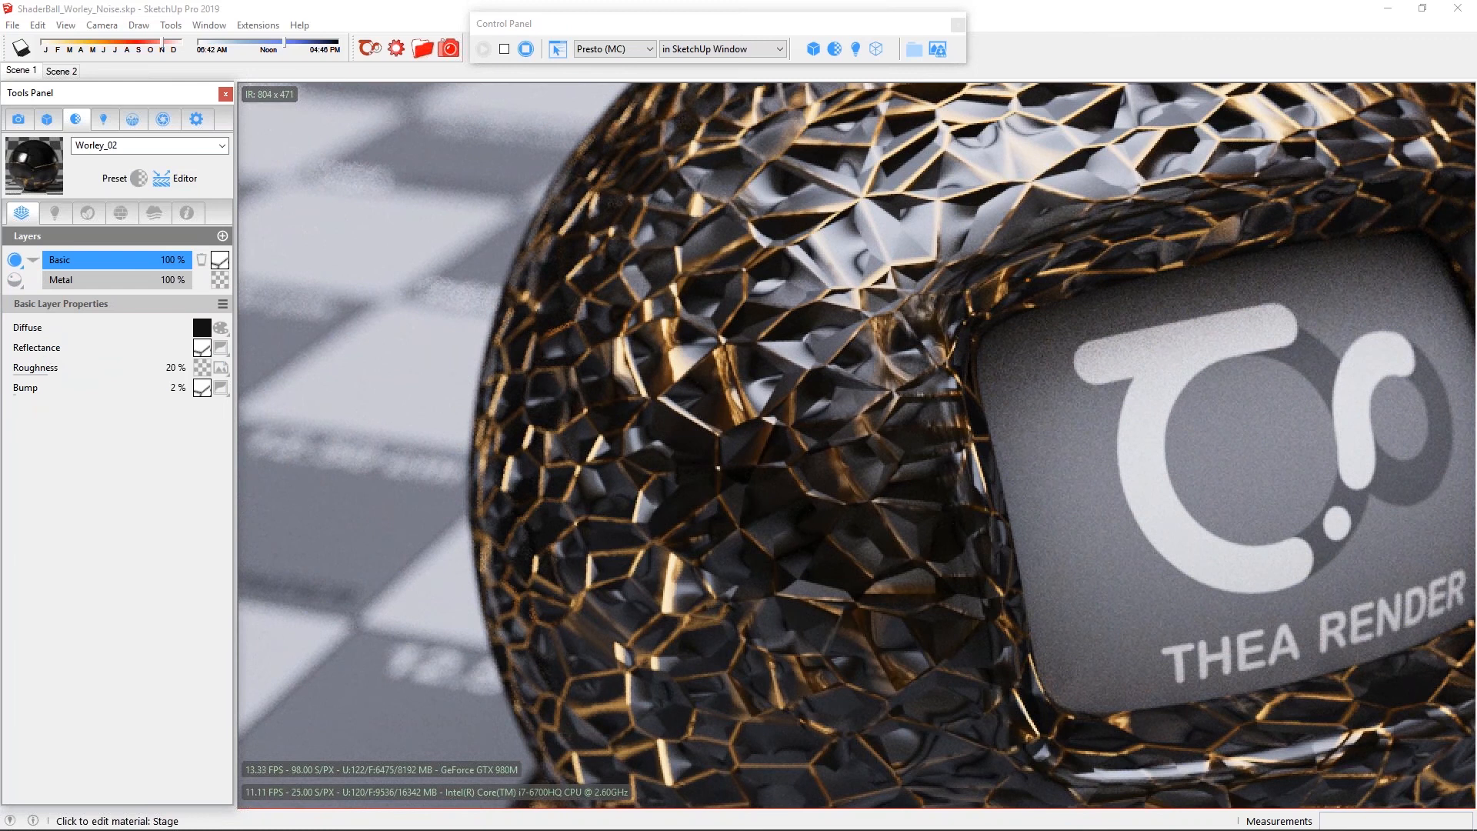
click(53, 348)
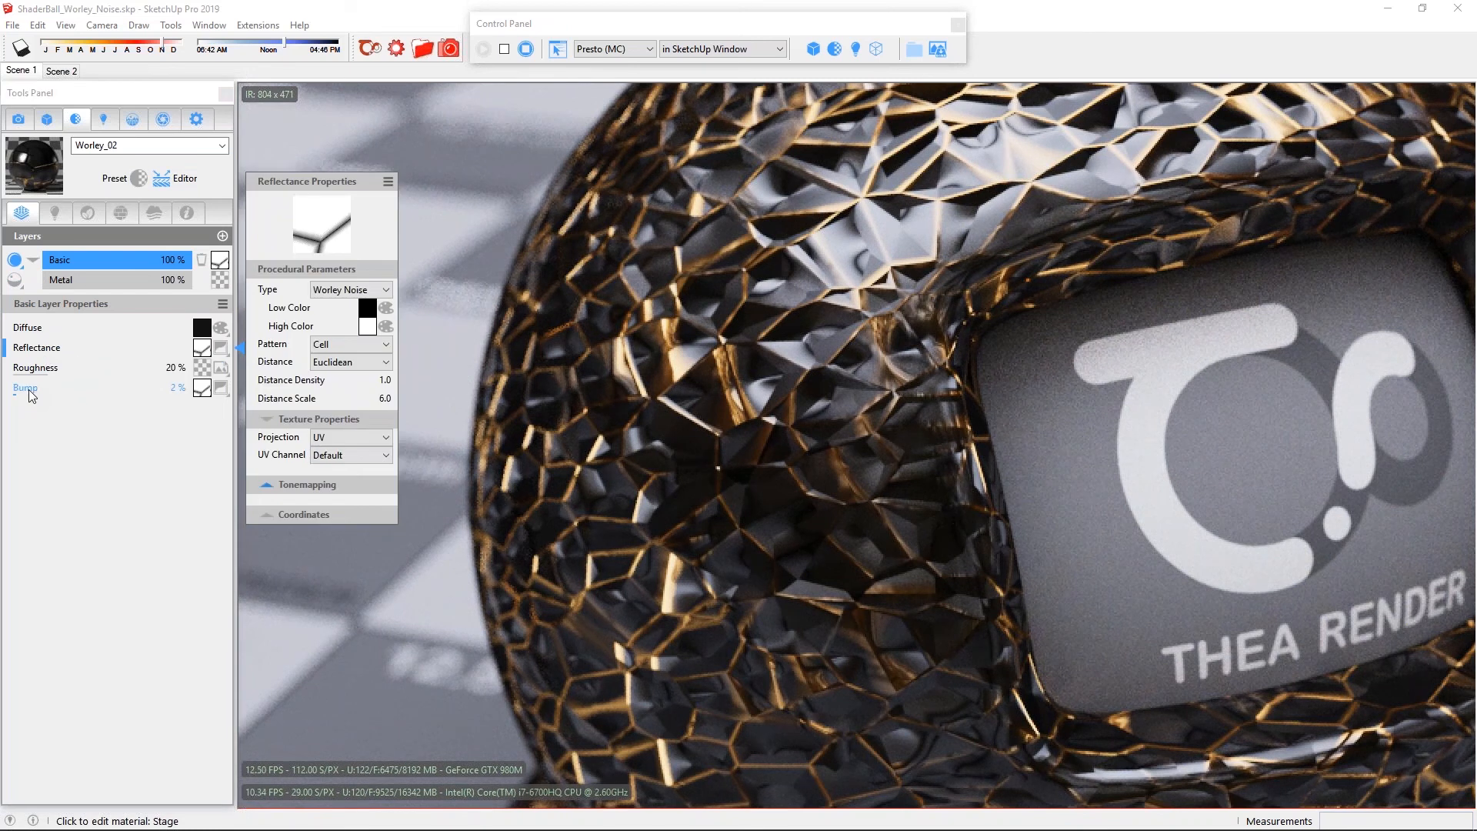
click(29, 389)
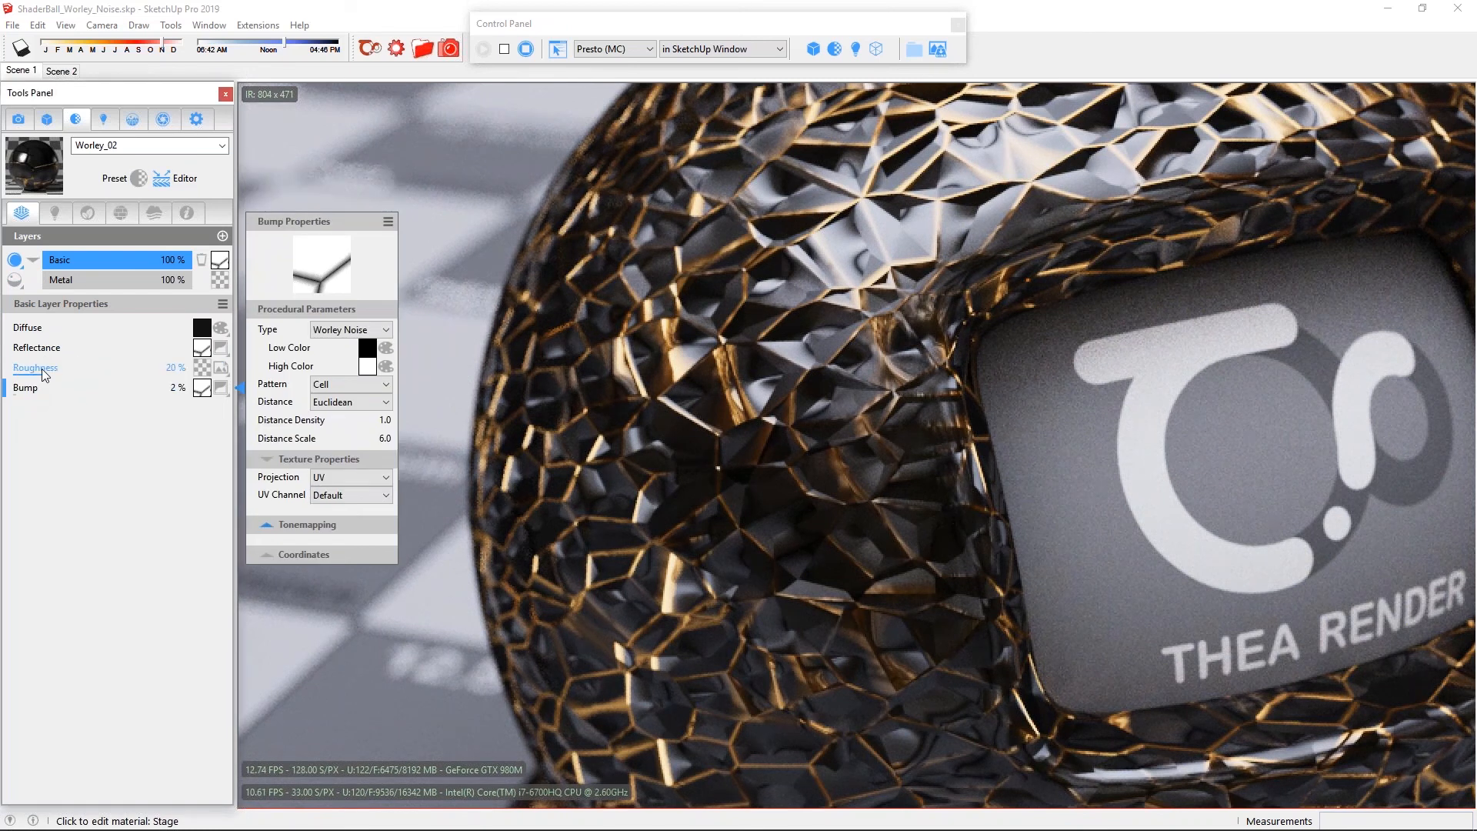
click(43, 370)
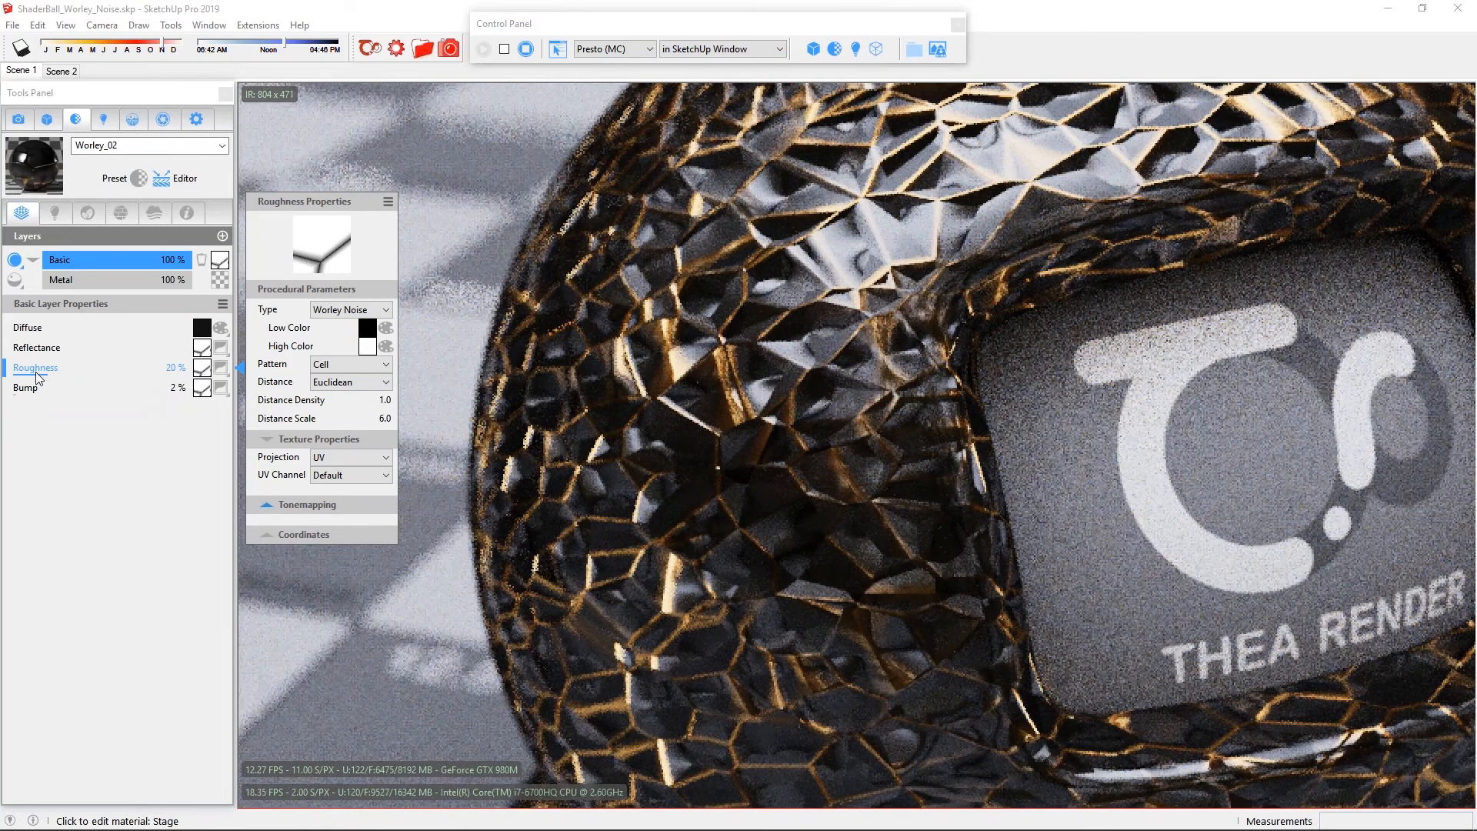
Set the Basic layer's Roughness to 0 % and give the Metal layer's Roughness the Worley Noise Cell texture used in its Bump.
drag(46, 369, 13, 371)
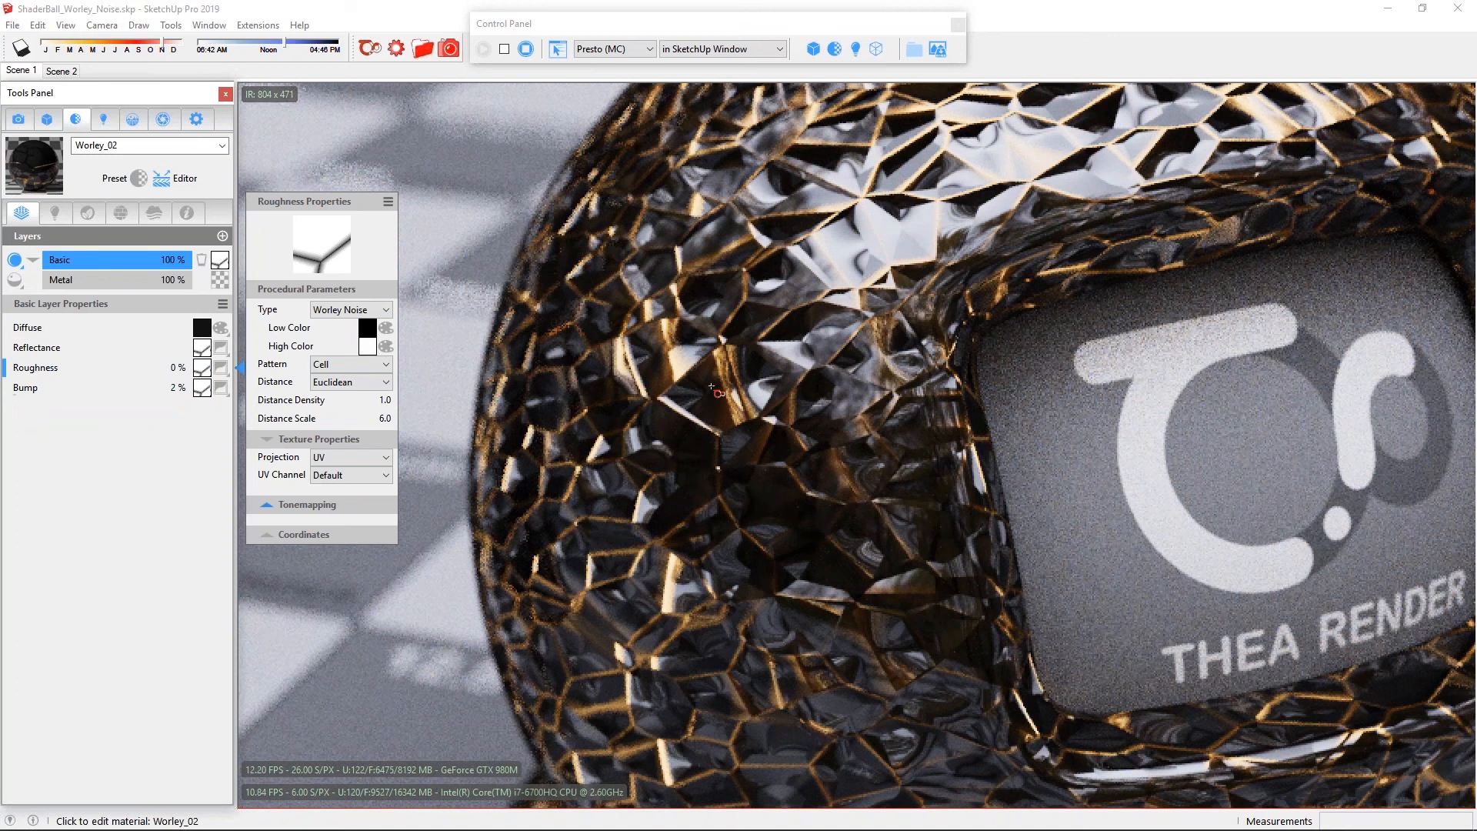
click(123, 277)
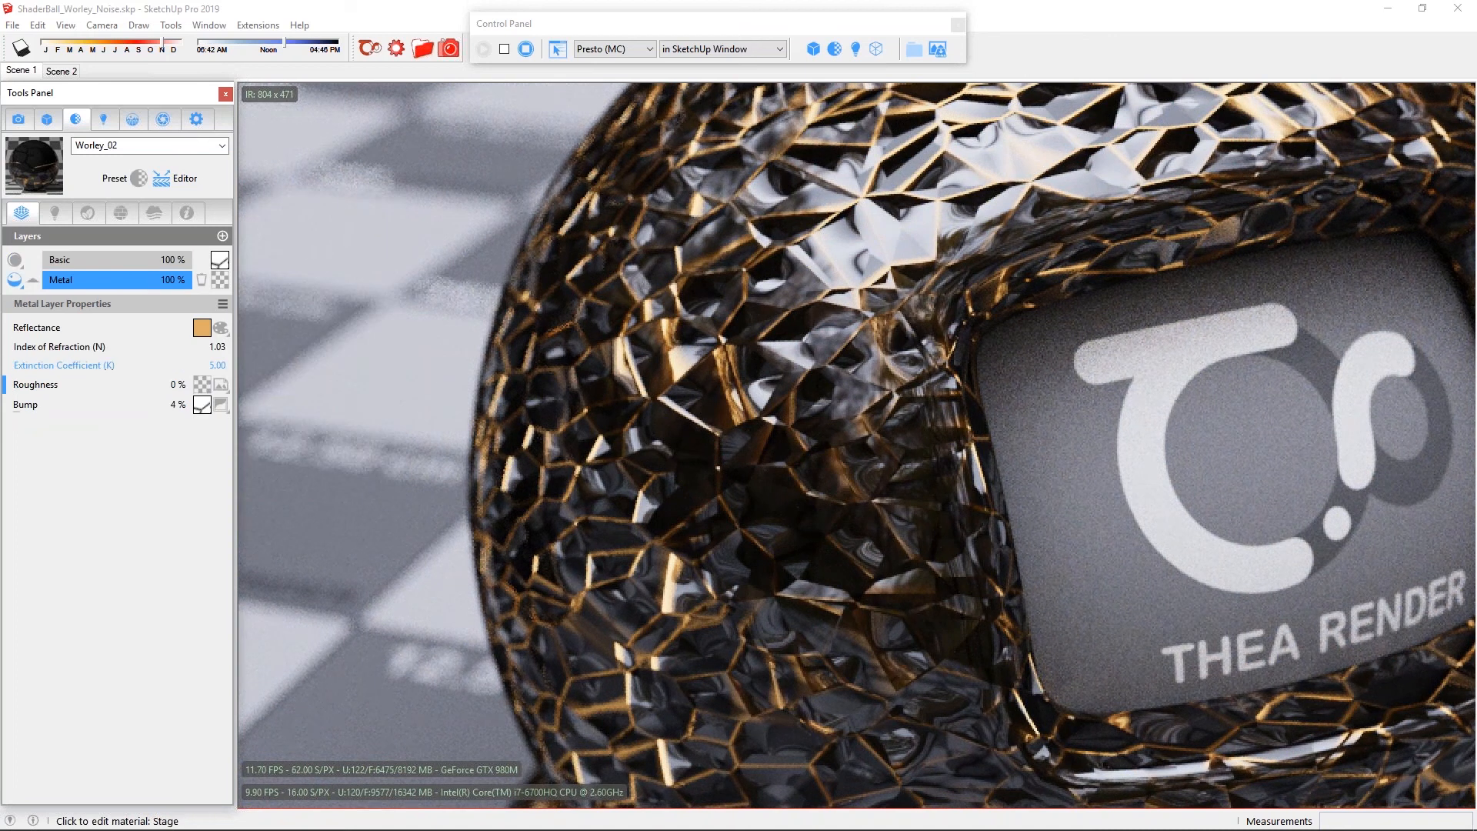
click(202, 405)
click(203, 384)
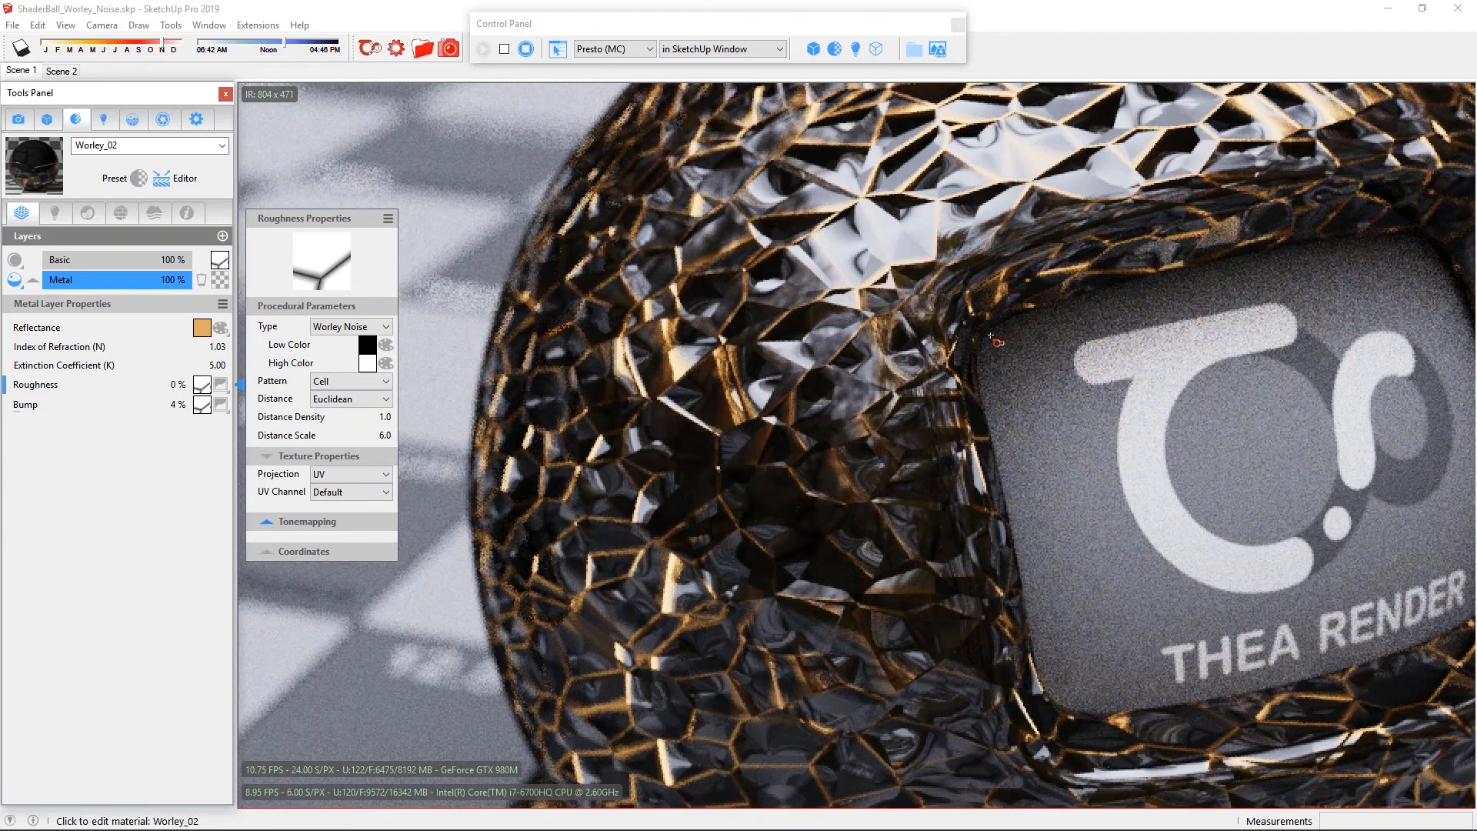
Examine the cracked black-and-gold Worley_02 shader ball from farther away and up close below the logo plate.
scroll(991, 335, down, 1)
scroll(868, 495, up, 2)
scroll(867, 494, down, 4)
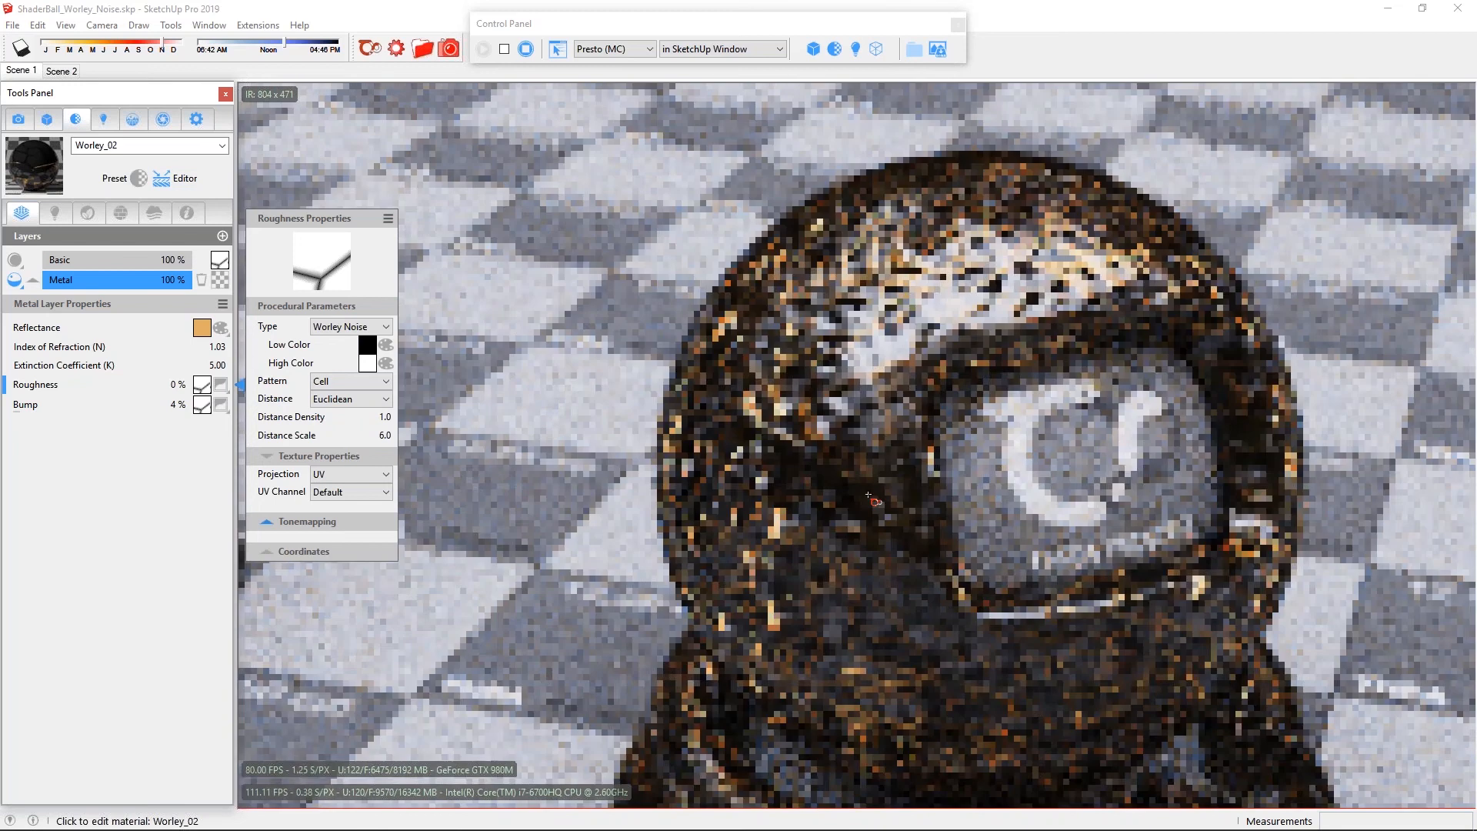
scroll(868, 495, down, 3)
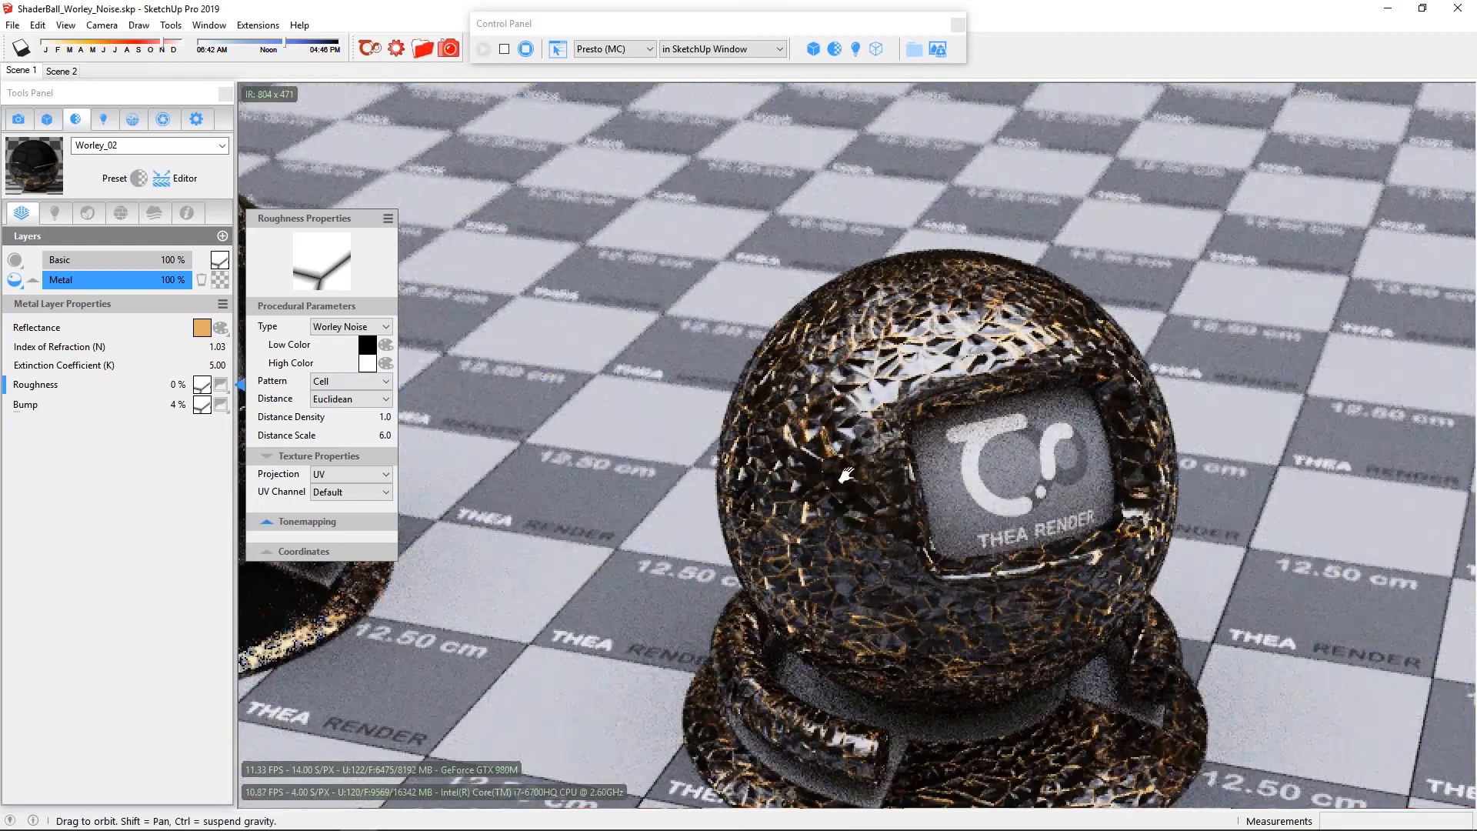
scroll(860, 467, up, 3)
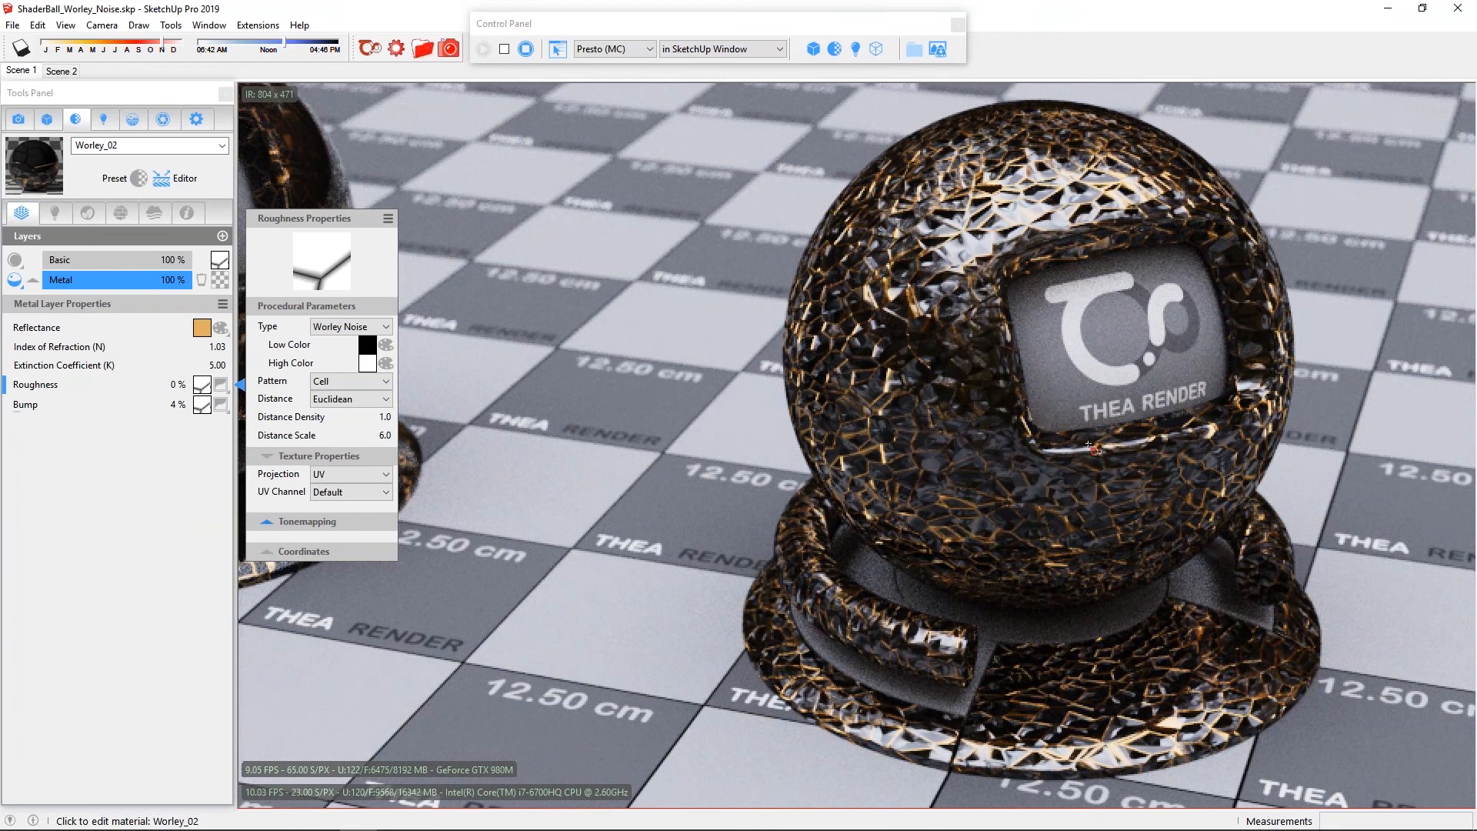
scroll(1089, 445, up, 3)
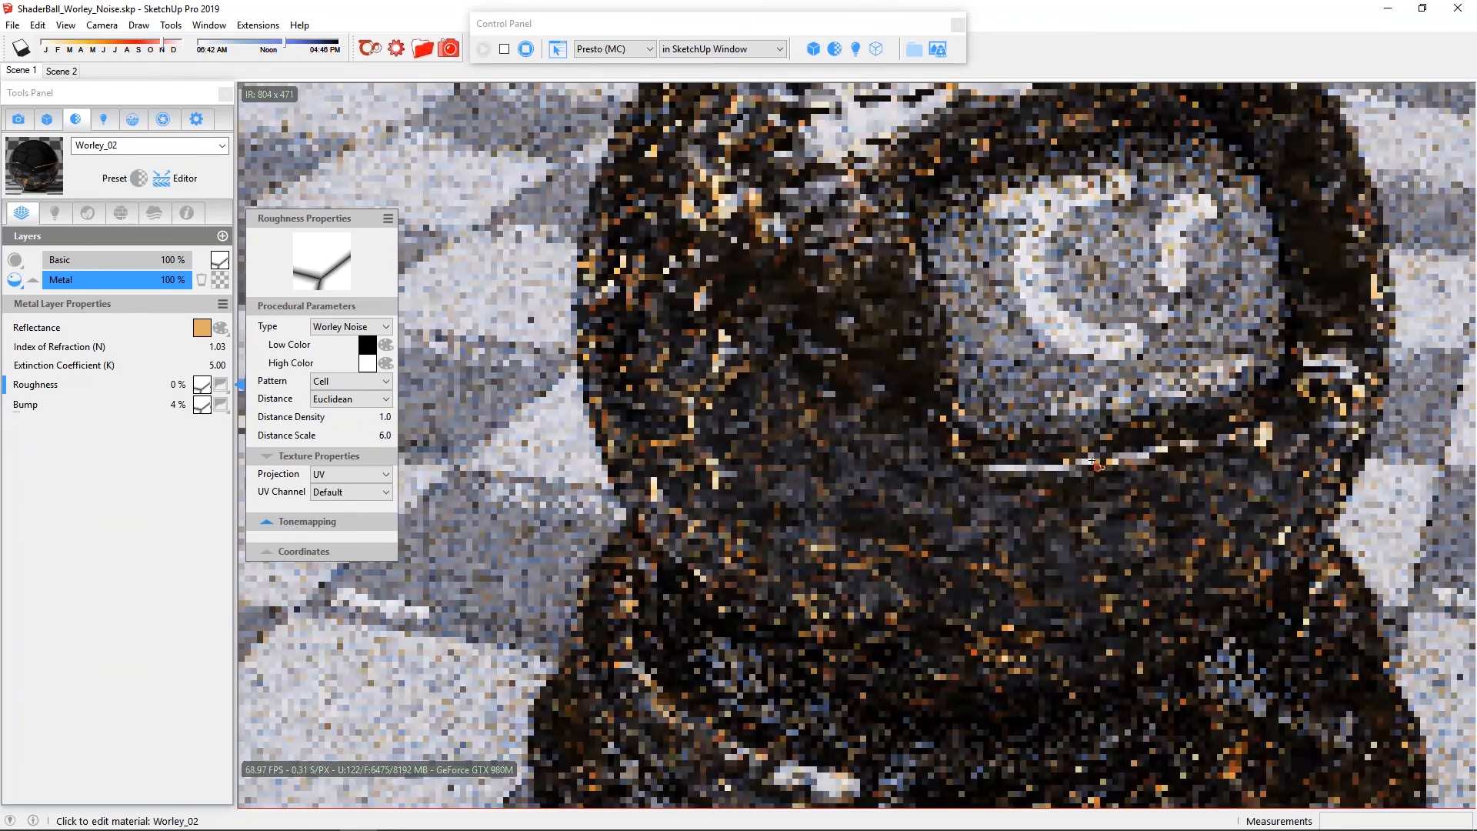
scroll(1081, 471, up, 2)
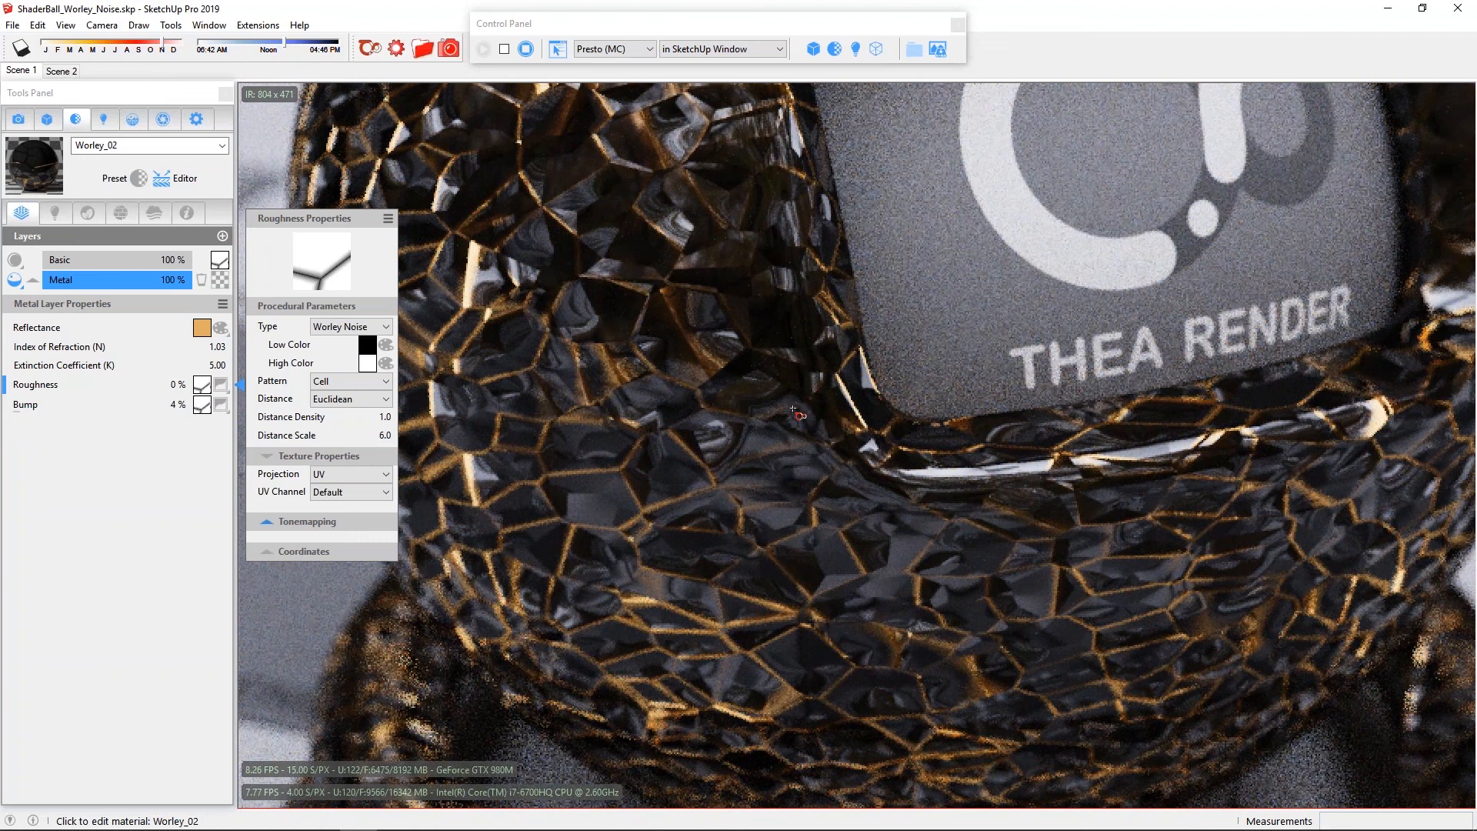
scroll(587, 339, down, 3)
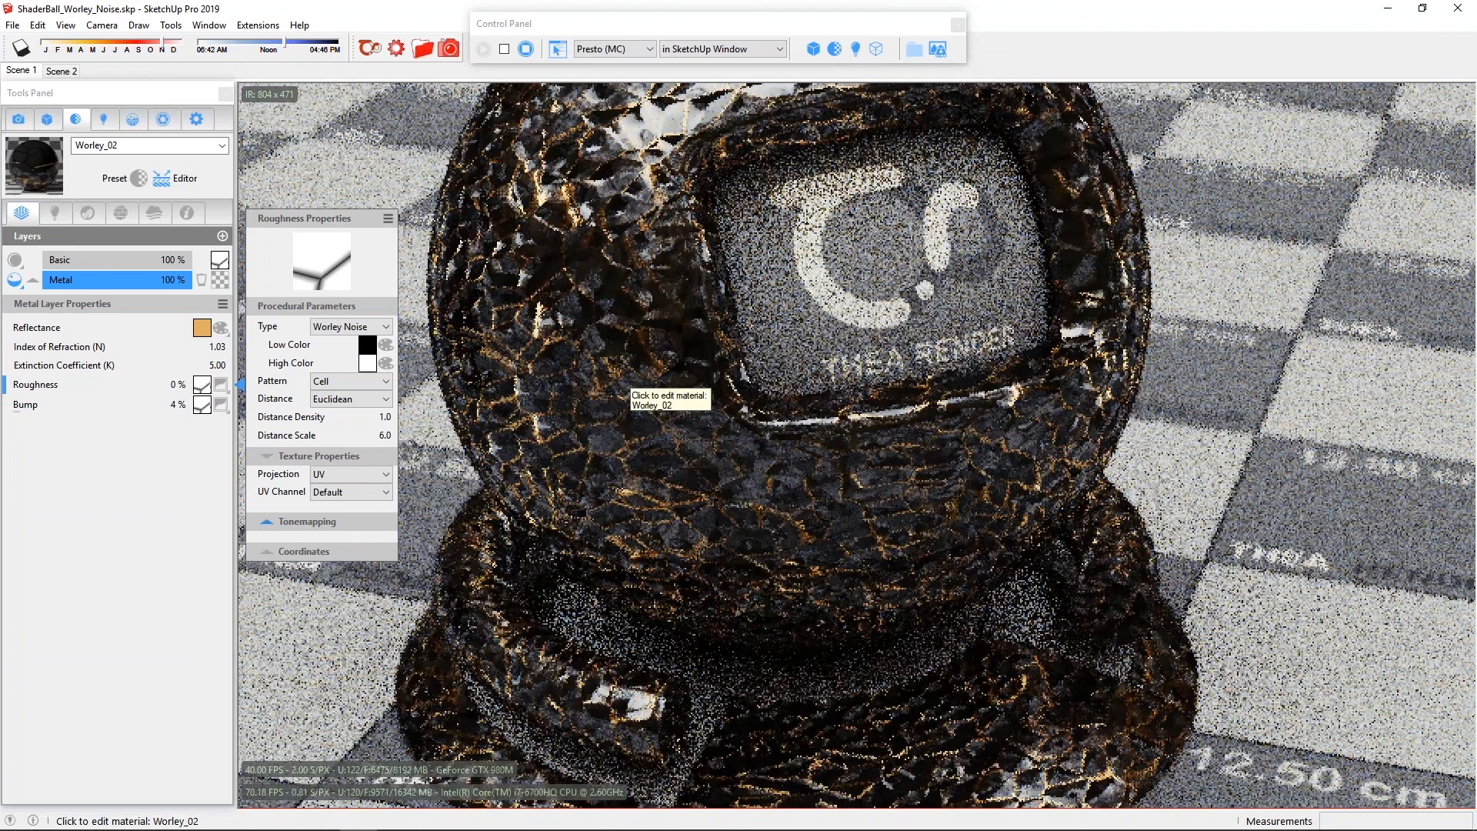
middle_drag(625, 381, 565, 319)
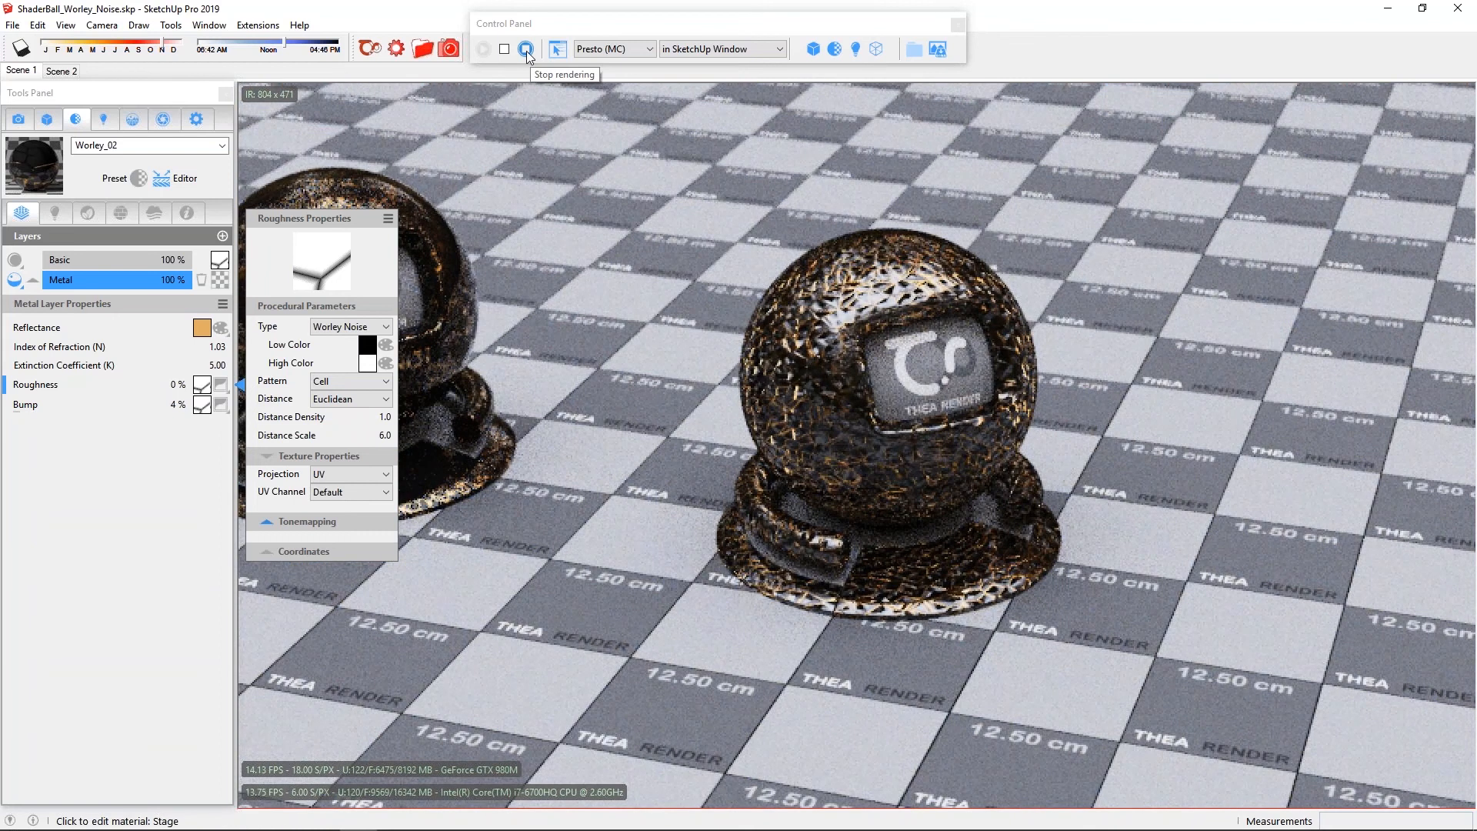
Stop rendering the shader balls and open the recent model Double_Sided.skp.
click(526, 49)
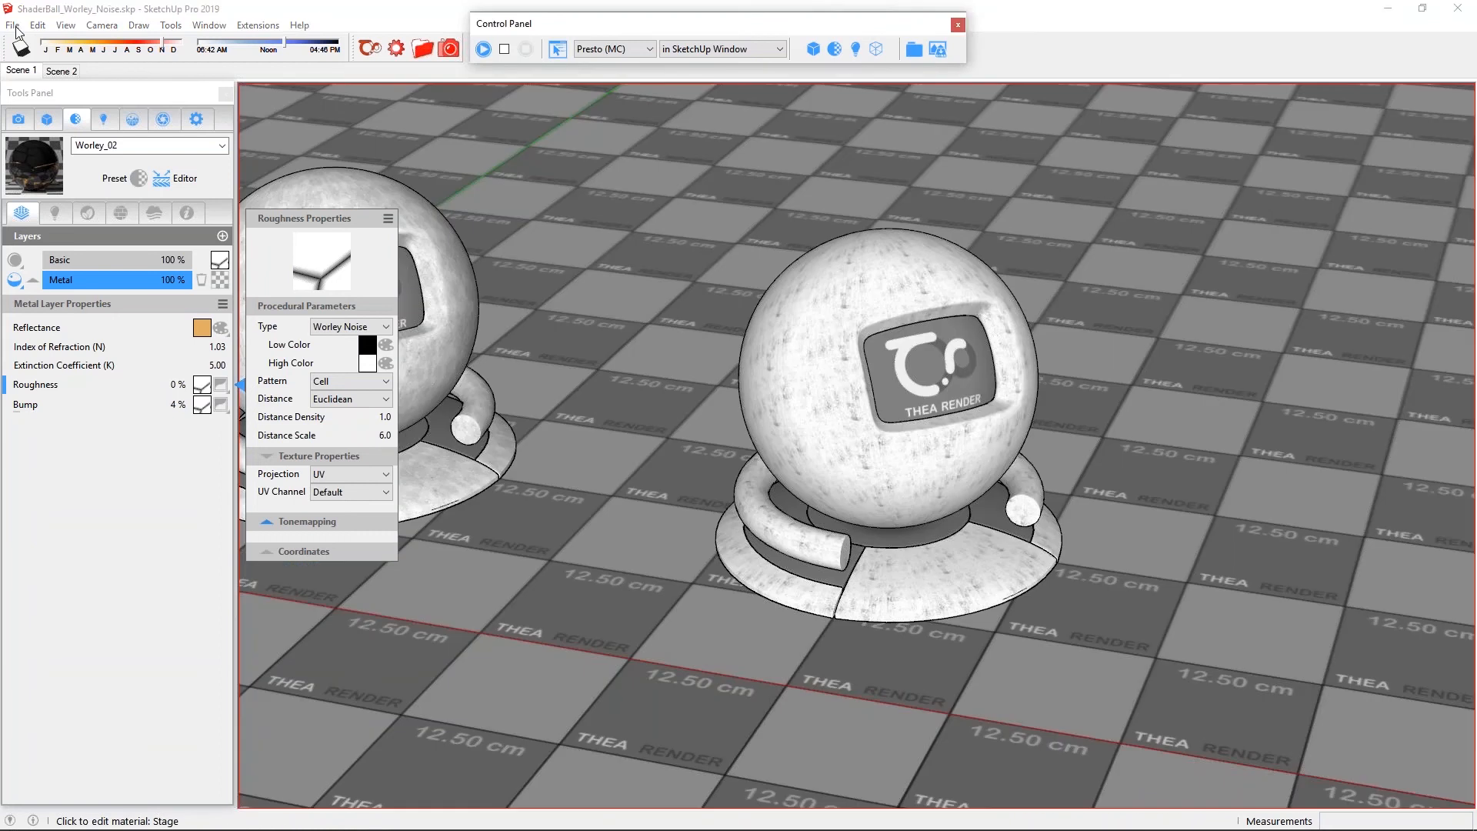
click(13, 25)
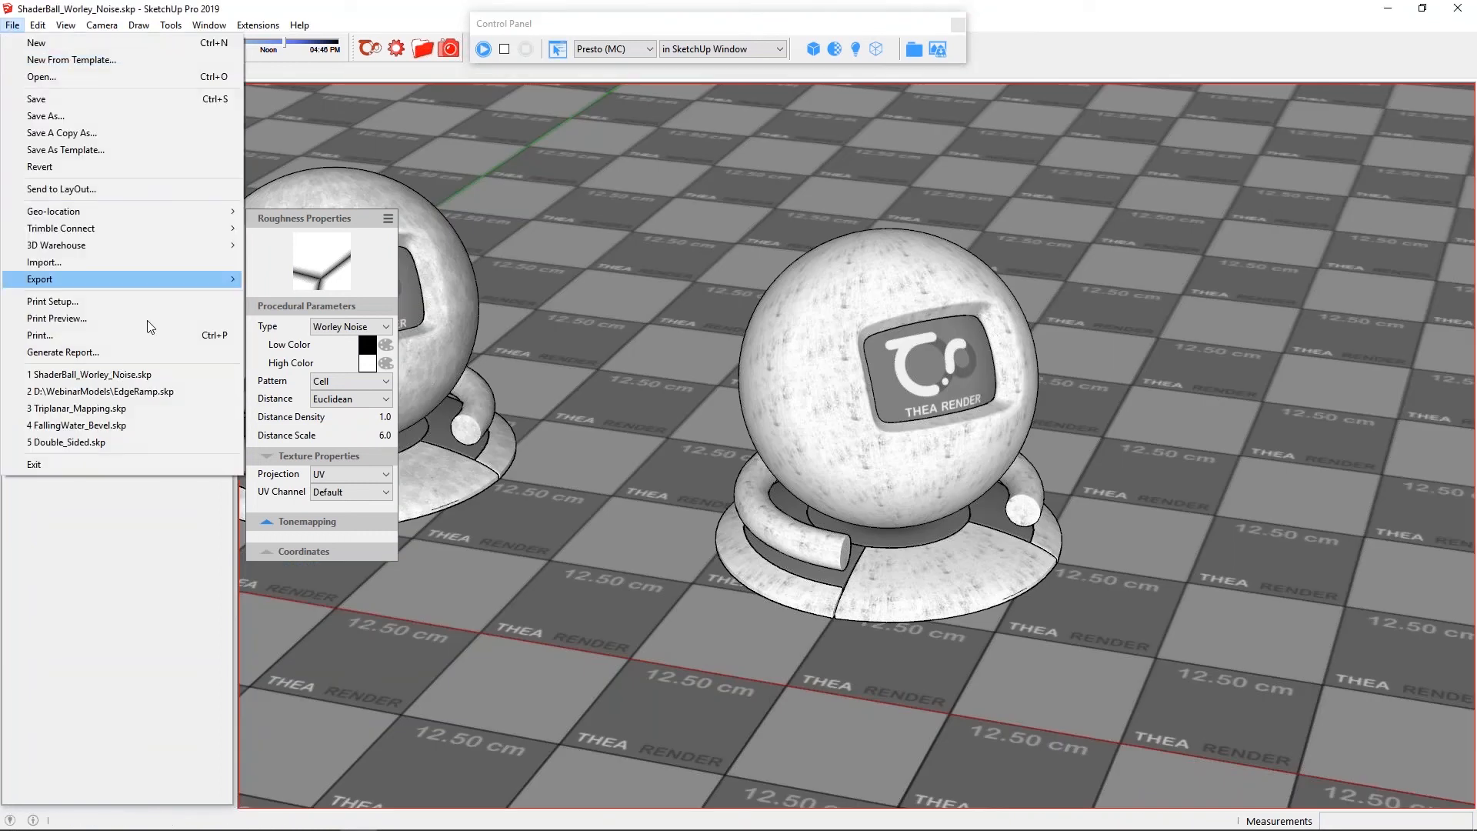
click(171, 442)
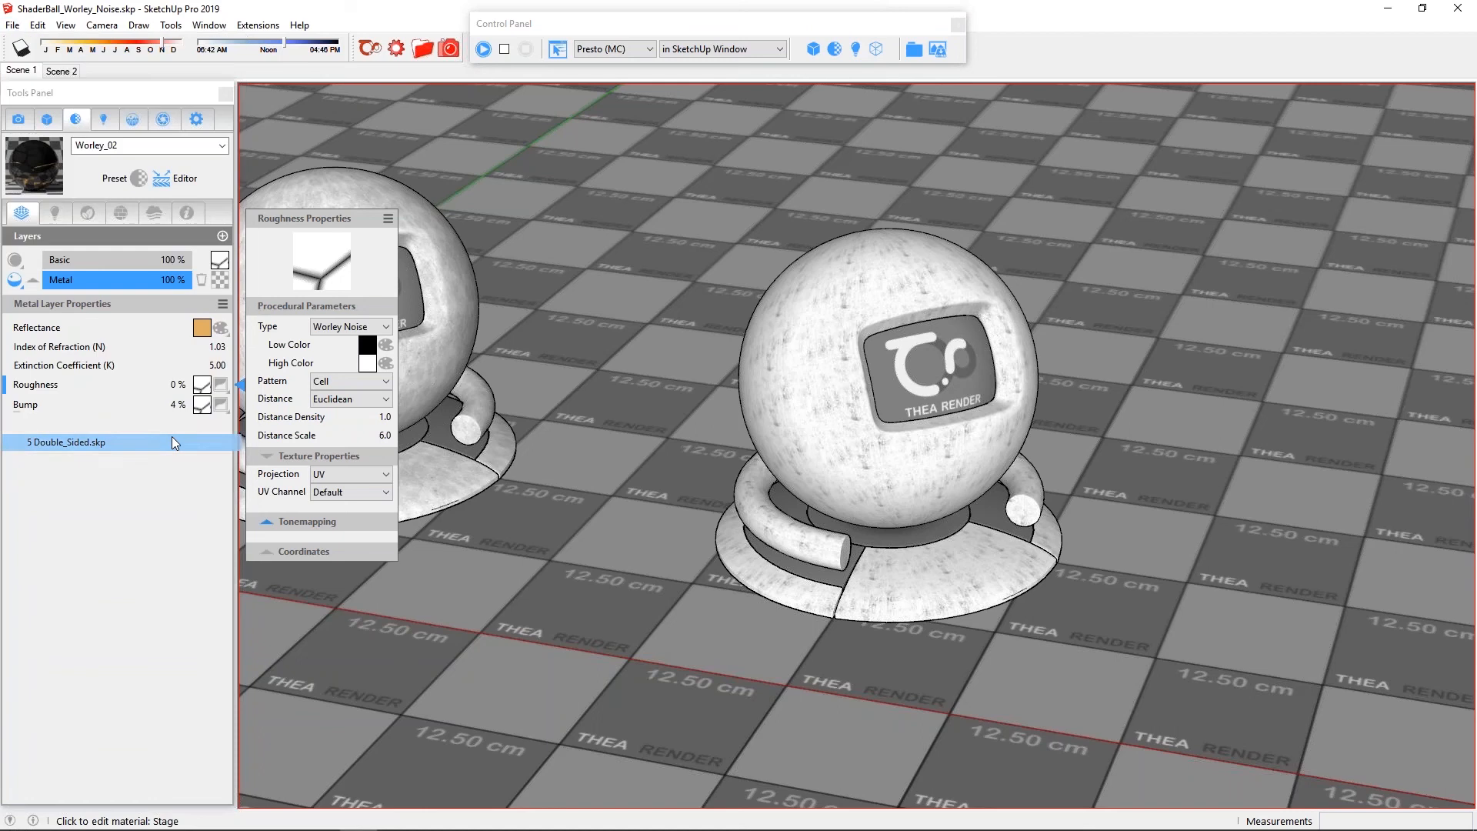
click(762, 456)
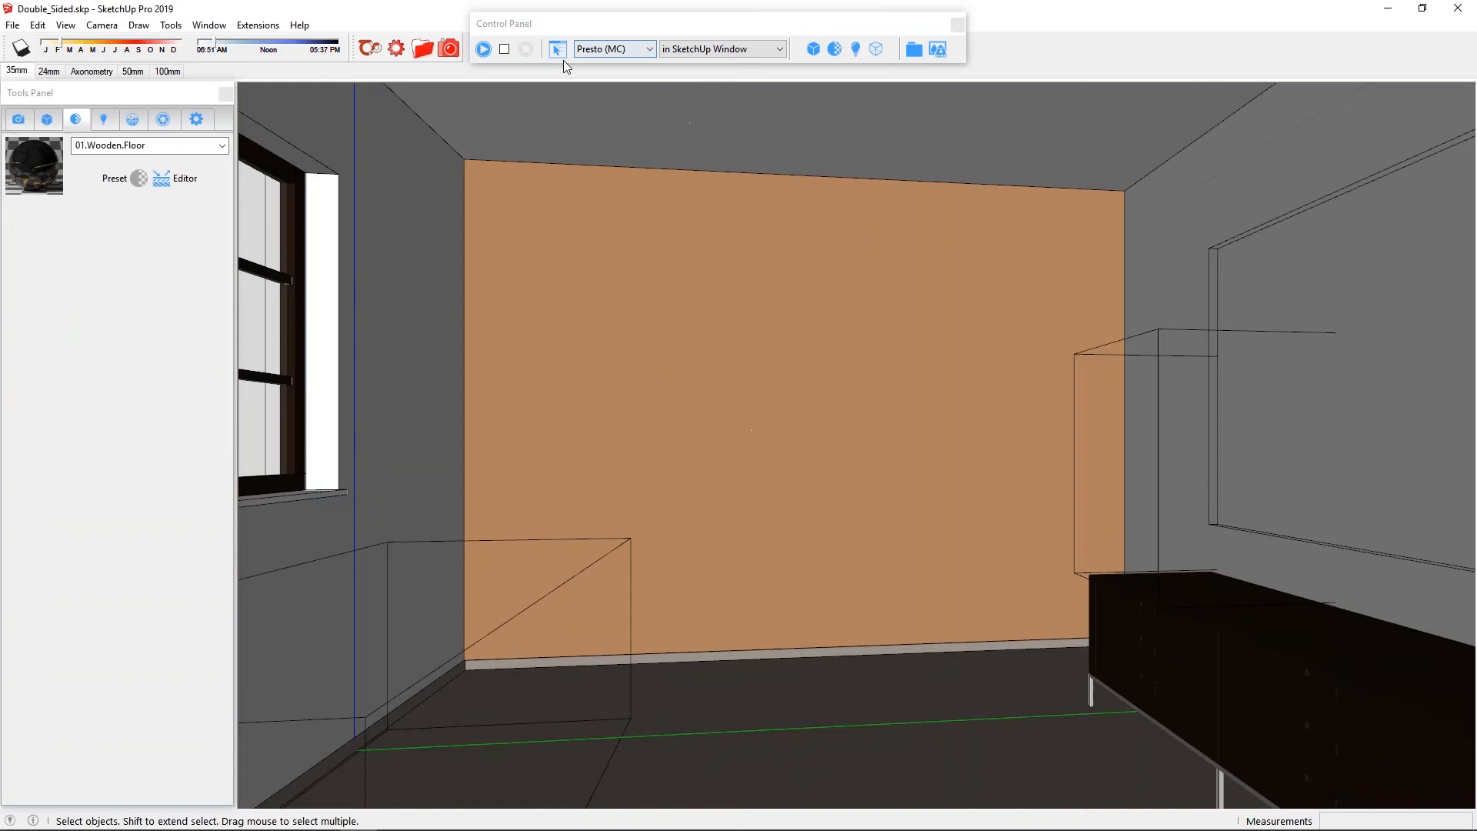
Start an interactive Presto (MC) render of the room and show the Default Tray.
click(483, 49)
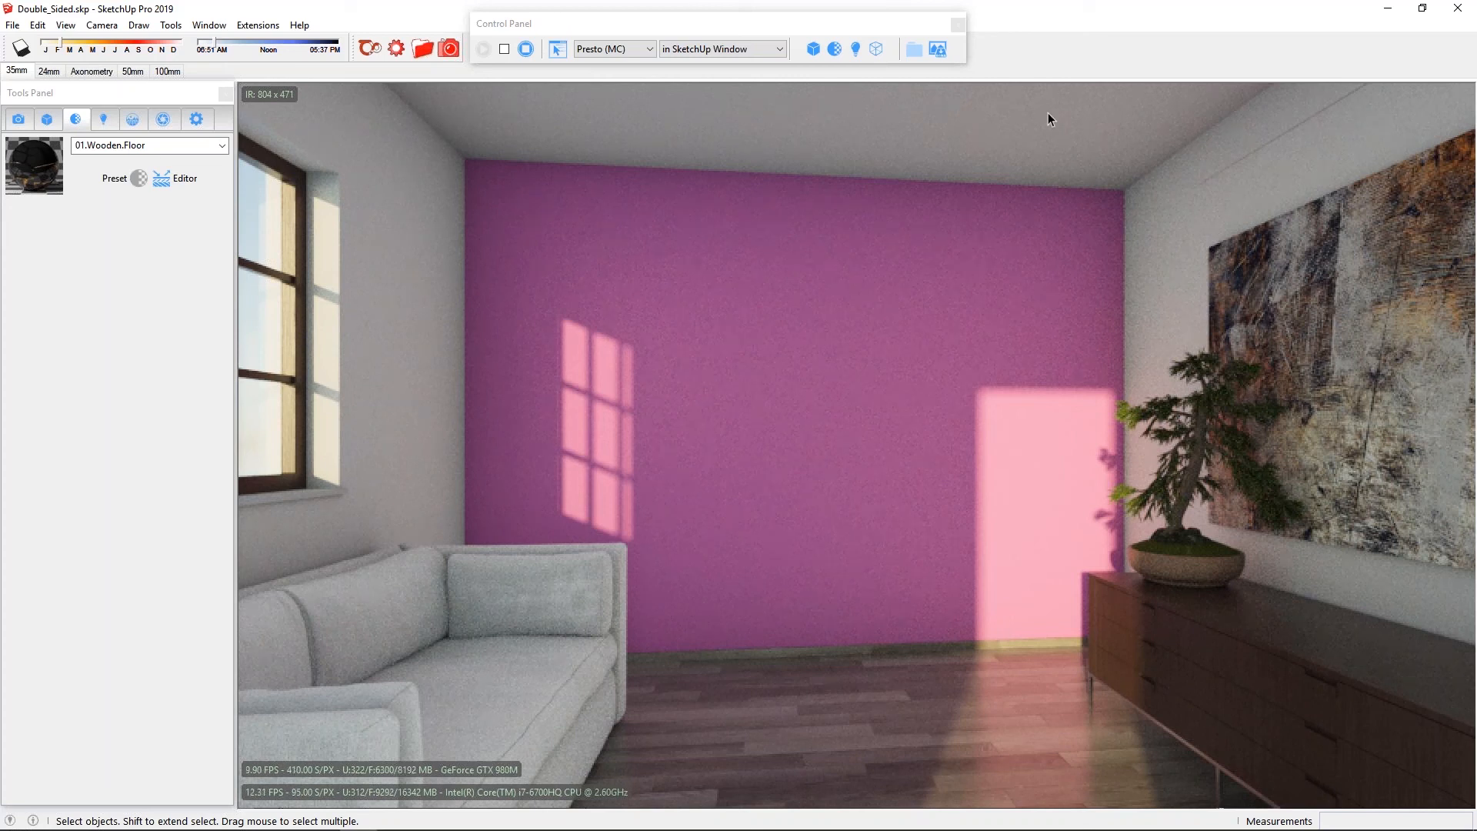
click(209, 24)
mouse_move(283, 42)
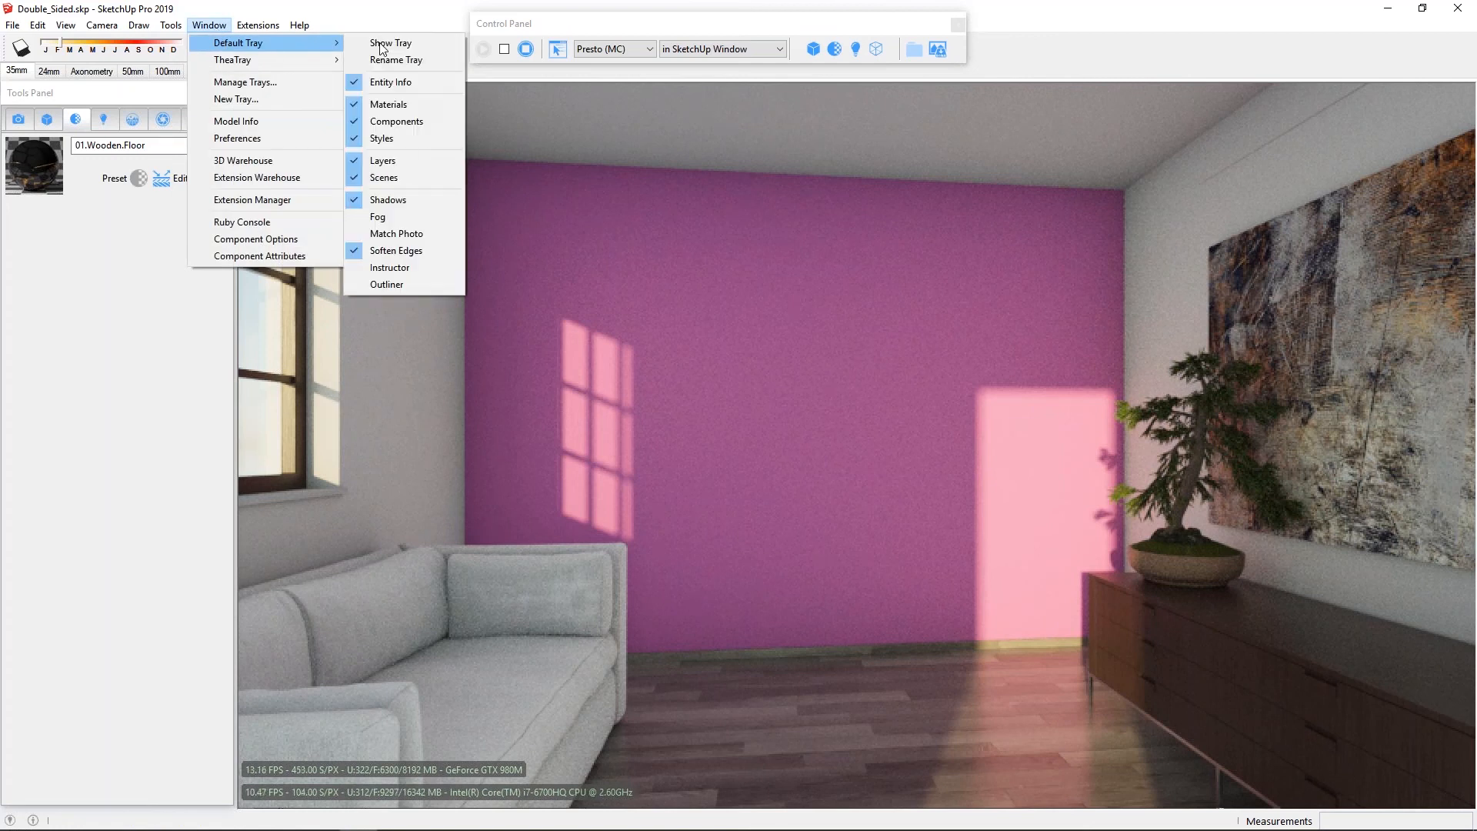
click(400, 43)
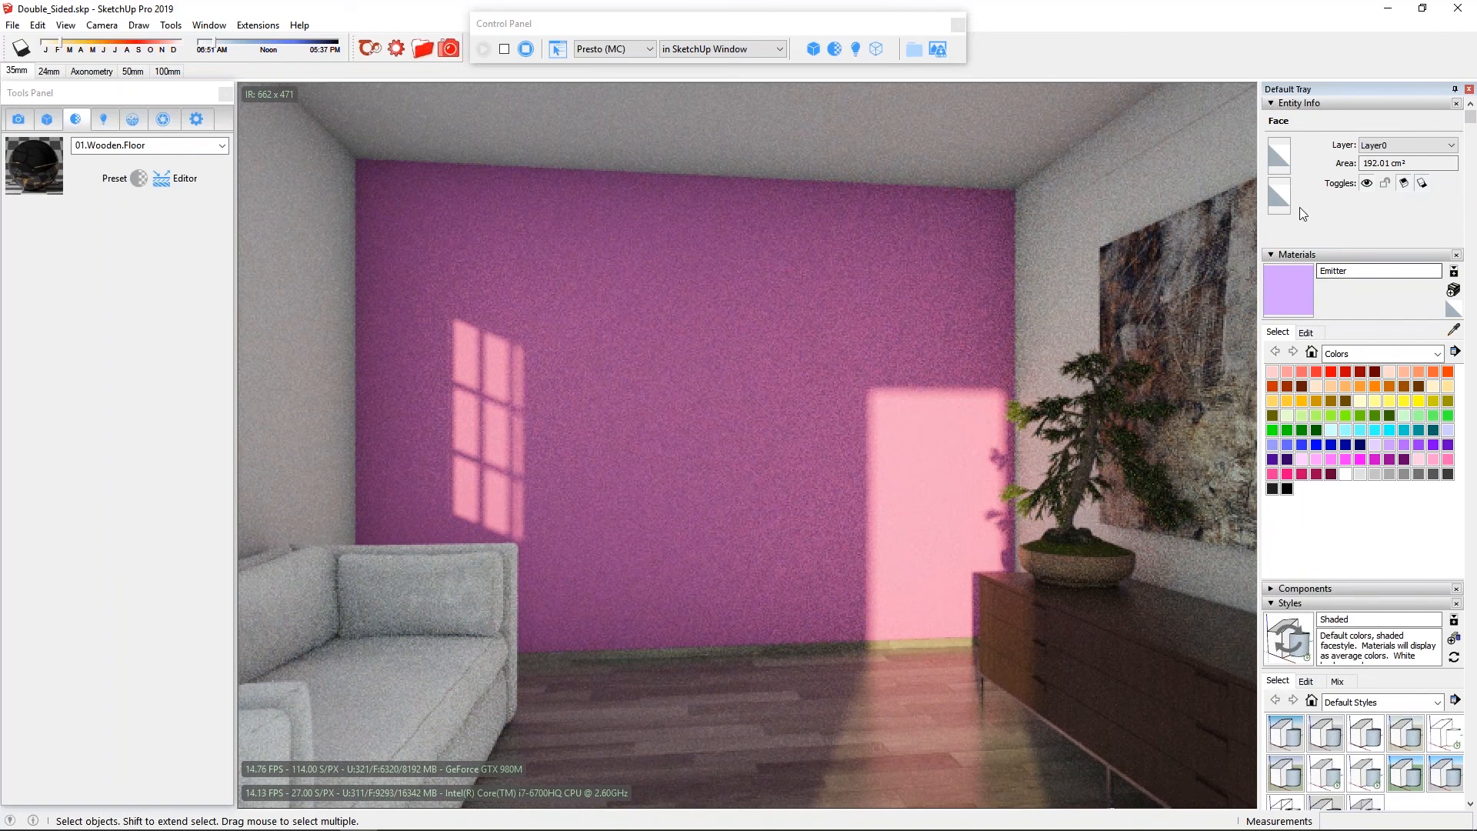
Paint the front side of the selected face with the purple Emitter material.
click(1277, 197)
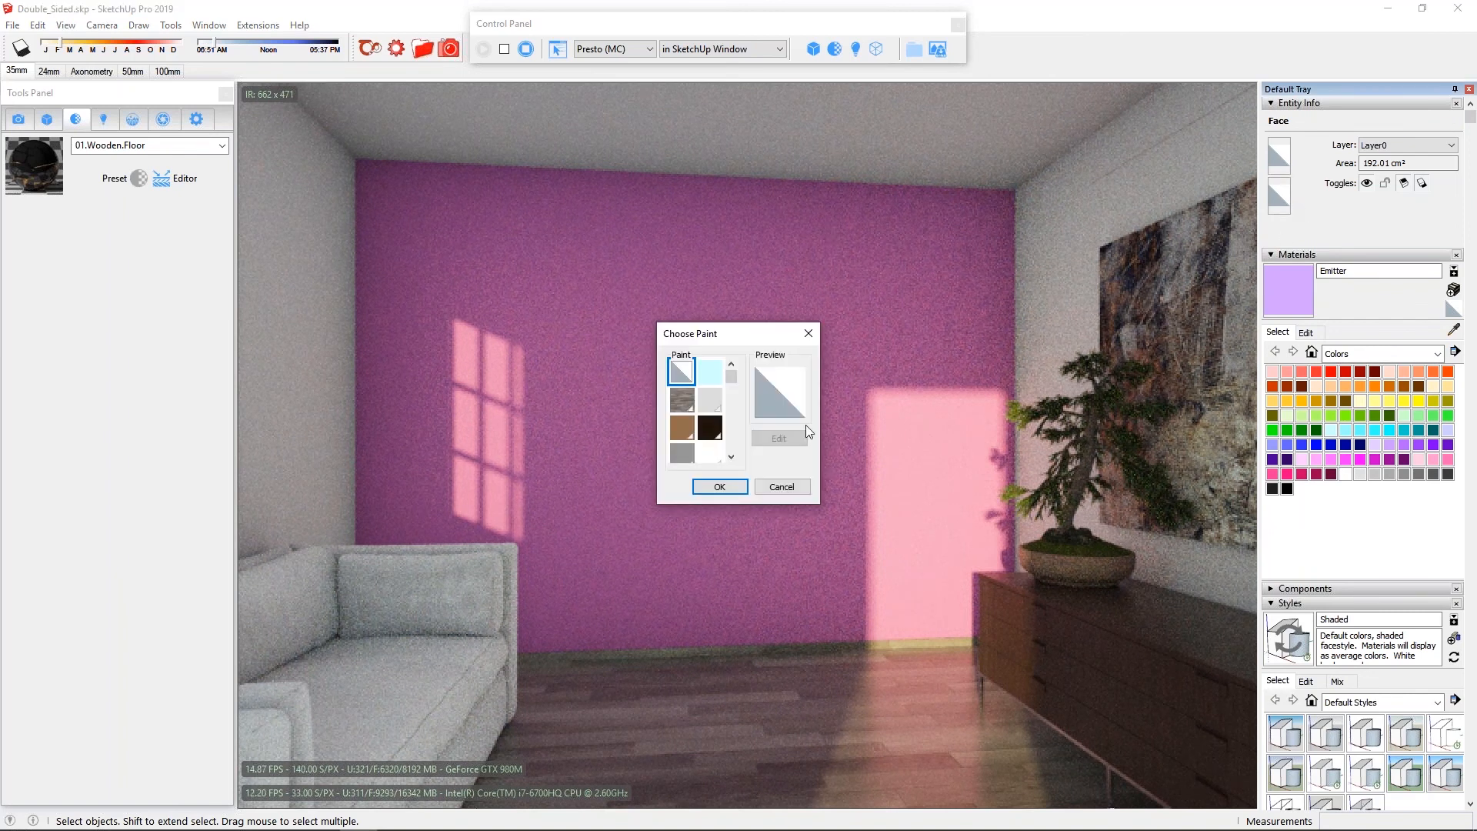
click(782, 490)
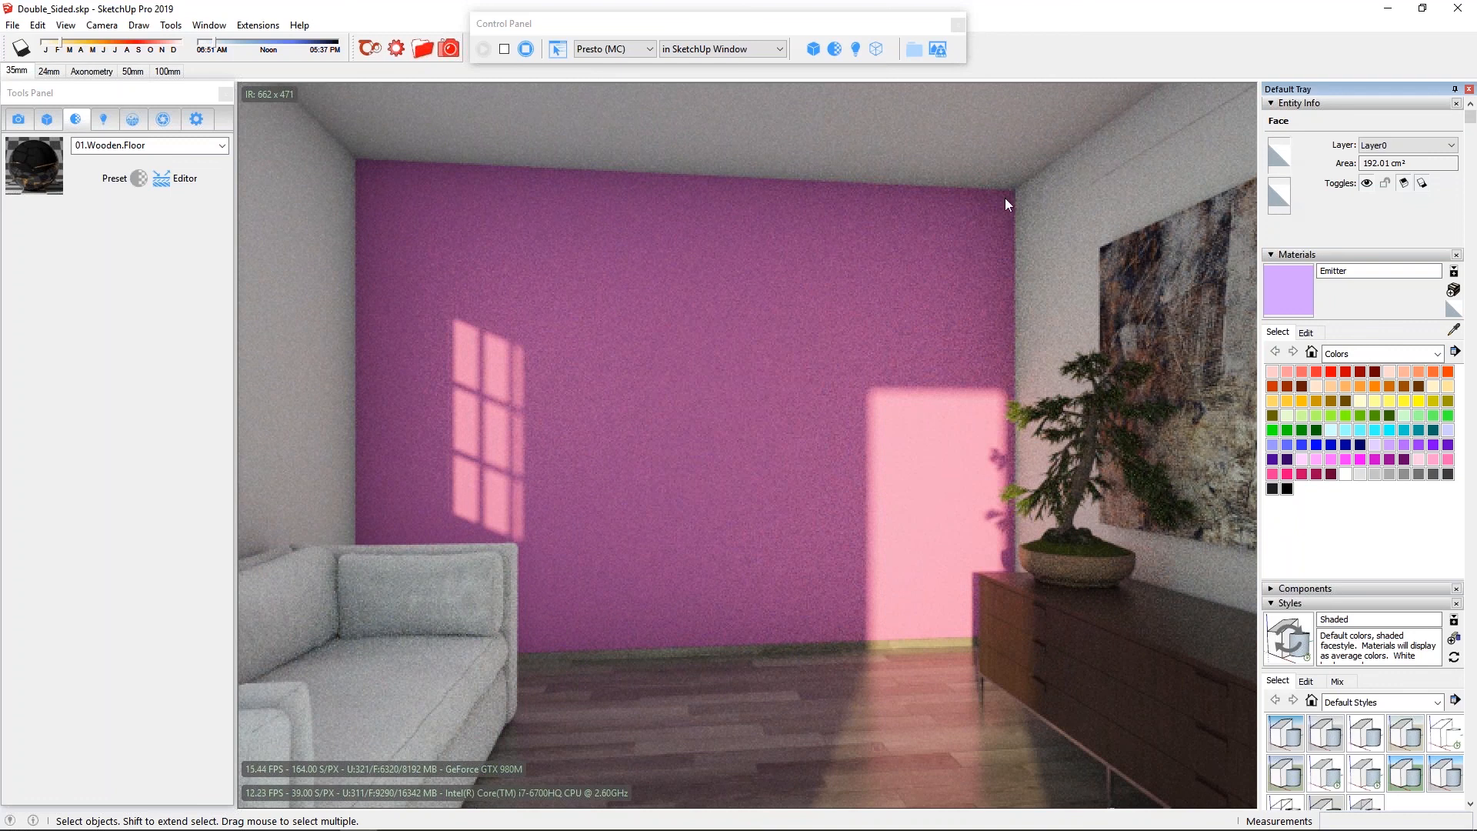
drag(731, 375, 731, 447)
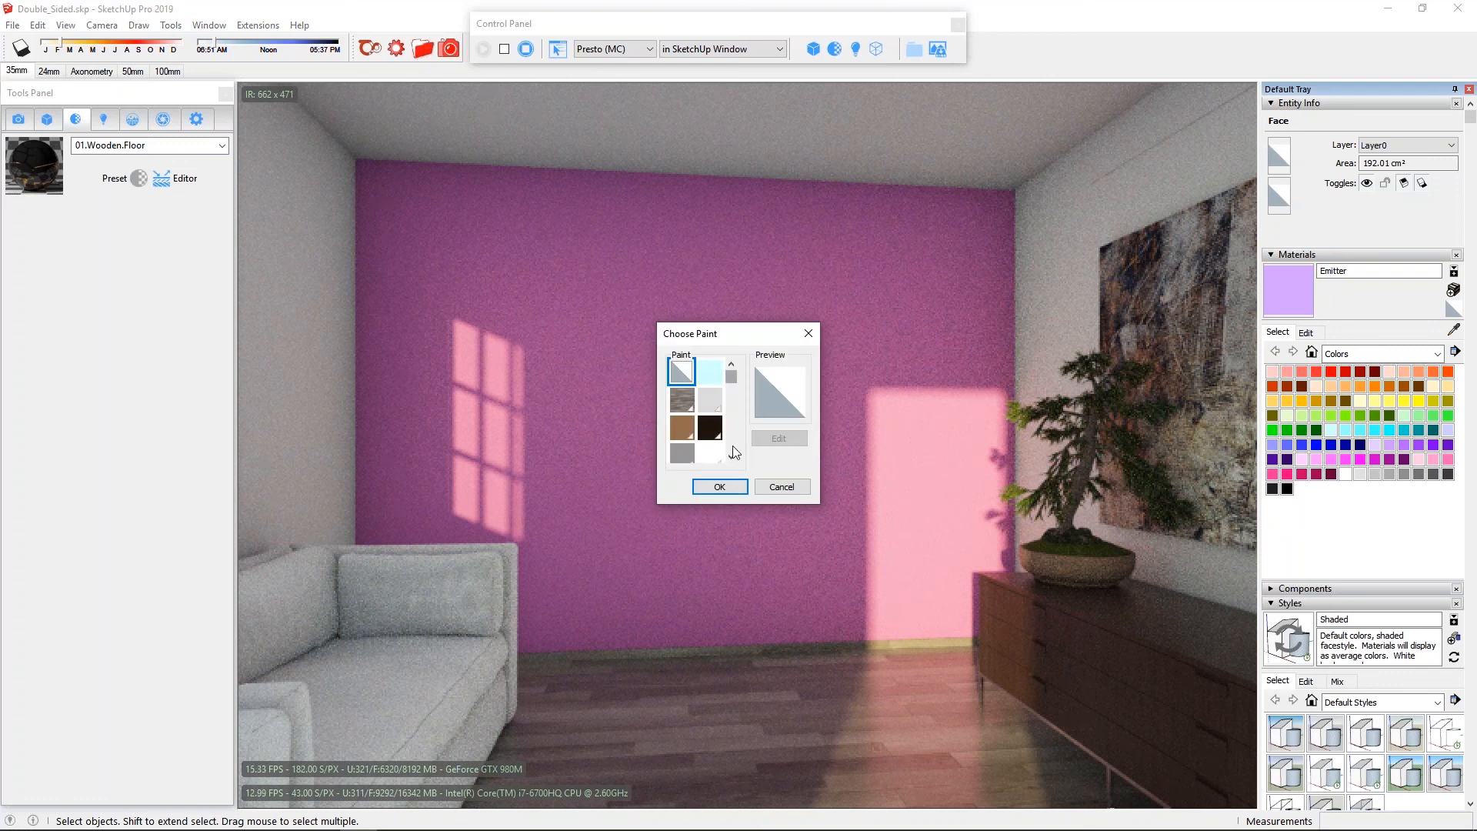
click(682, 374)
click(720, 486)
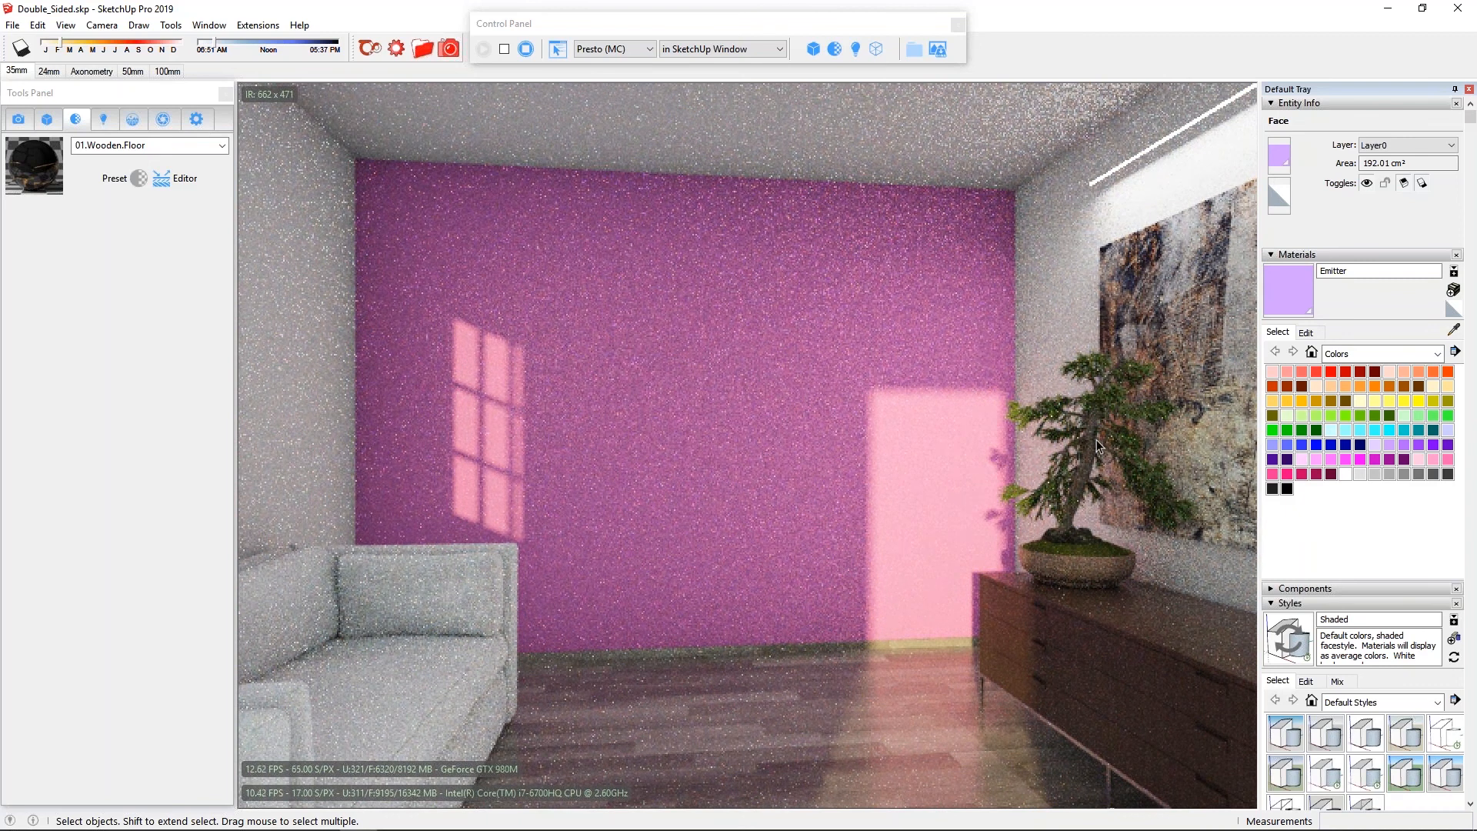
Paint the back side of the same face with the Emitter material and select the face together with its edges.
click(1283, 199)
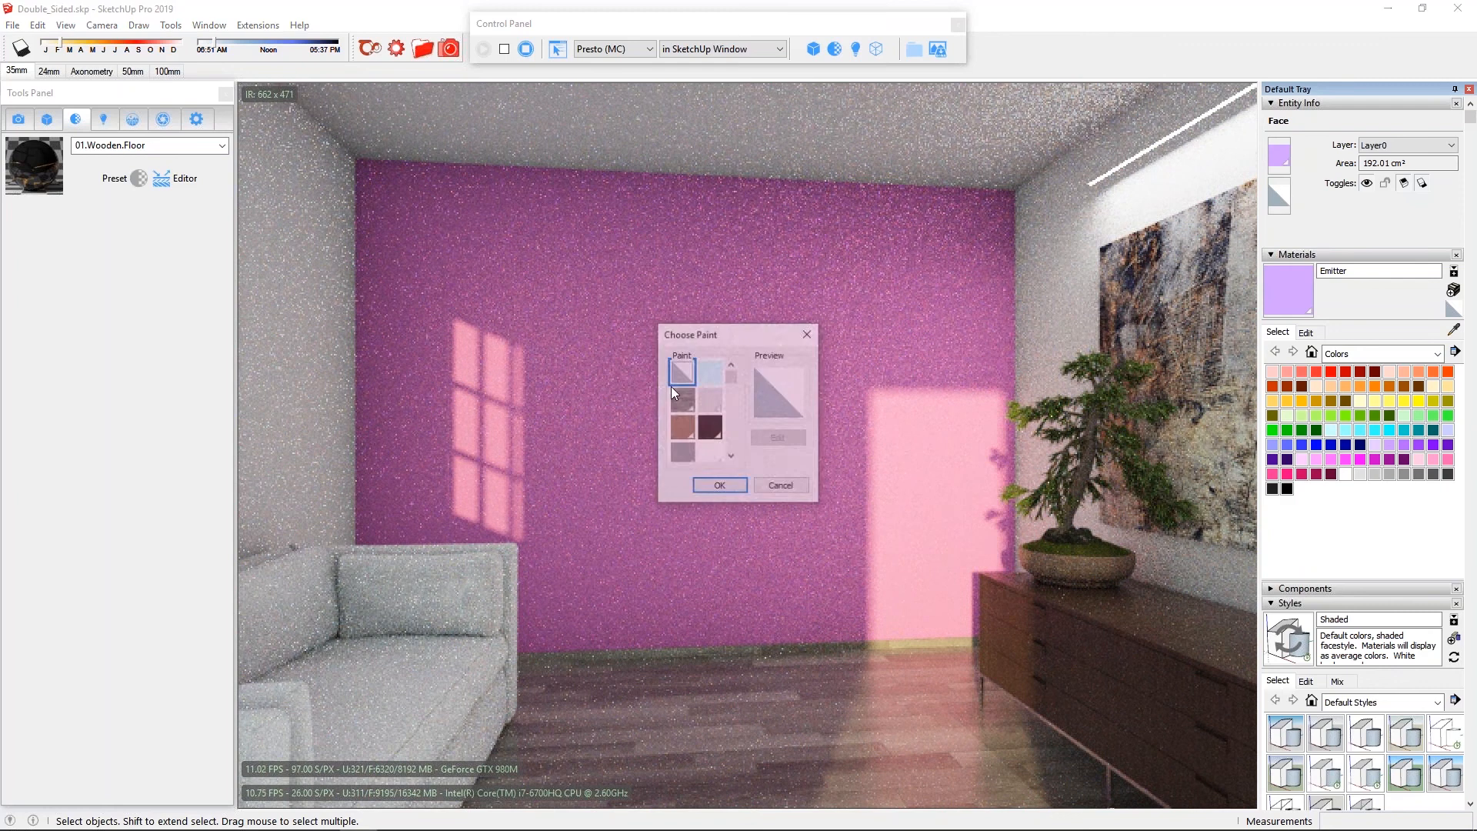
click(681, 373)
click(720, 487)
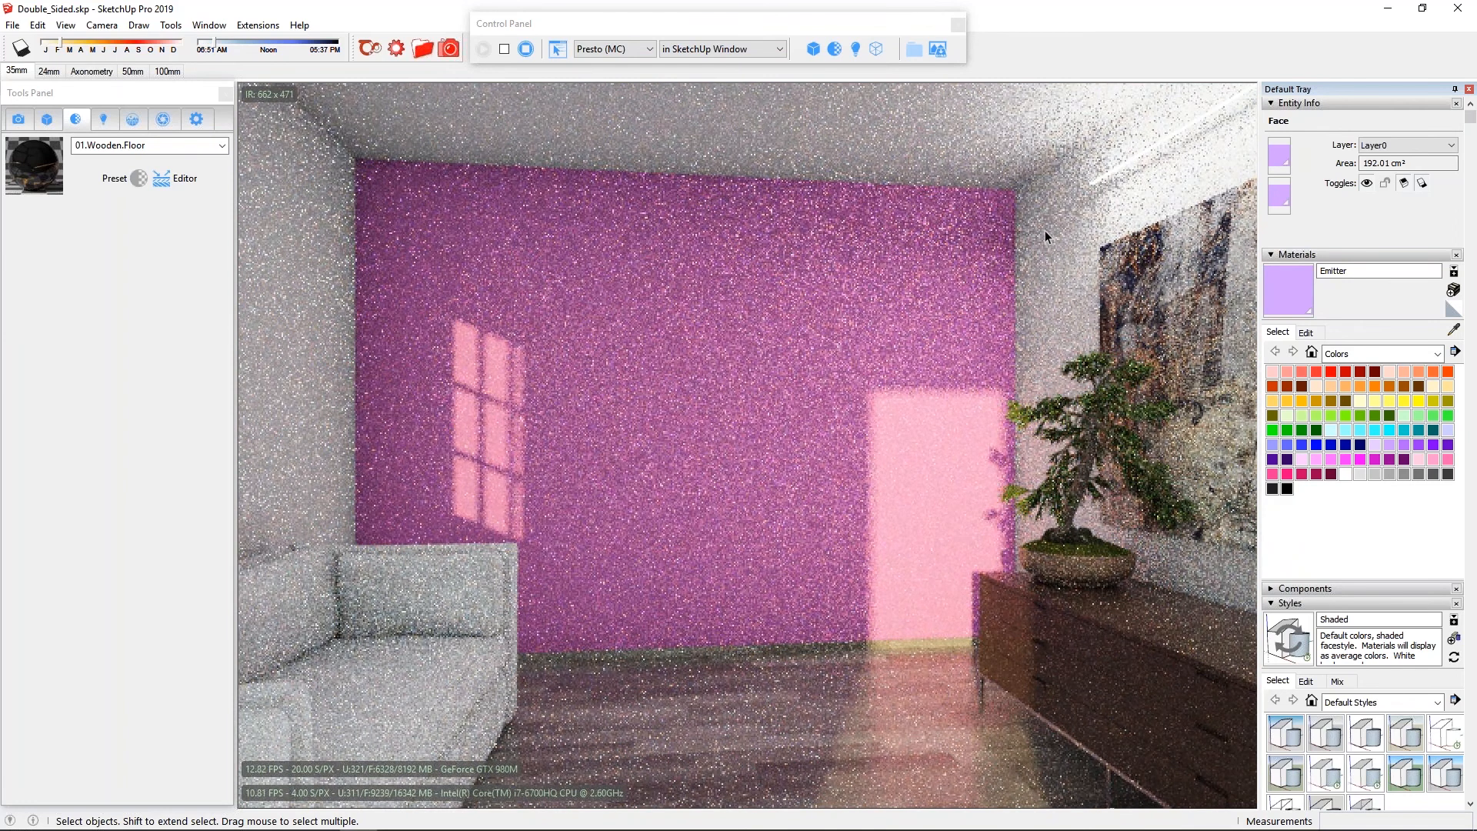
double_click(1101, 178)
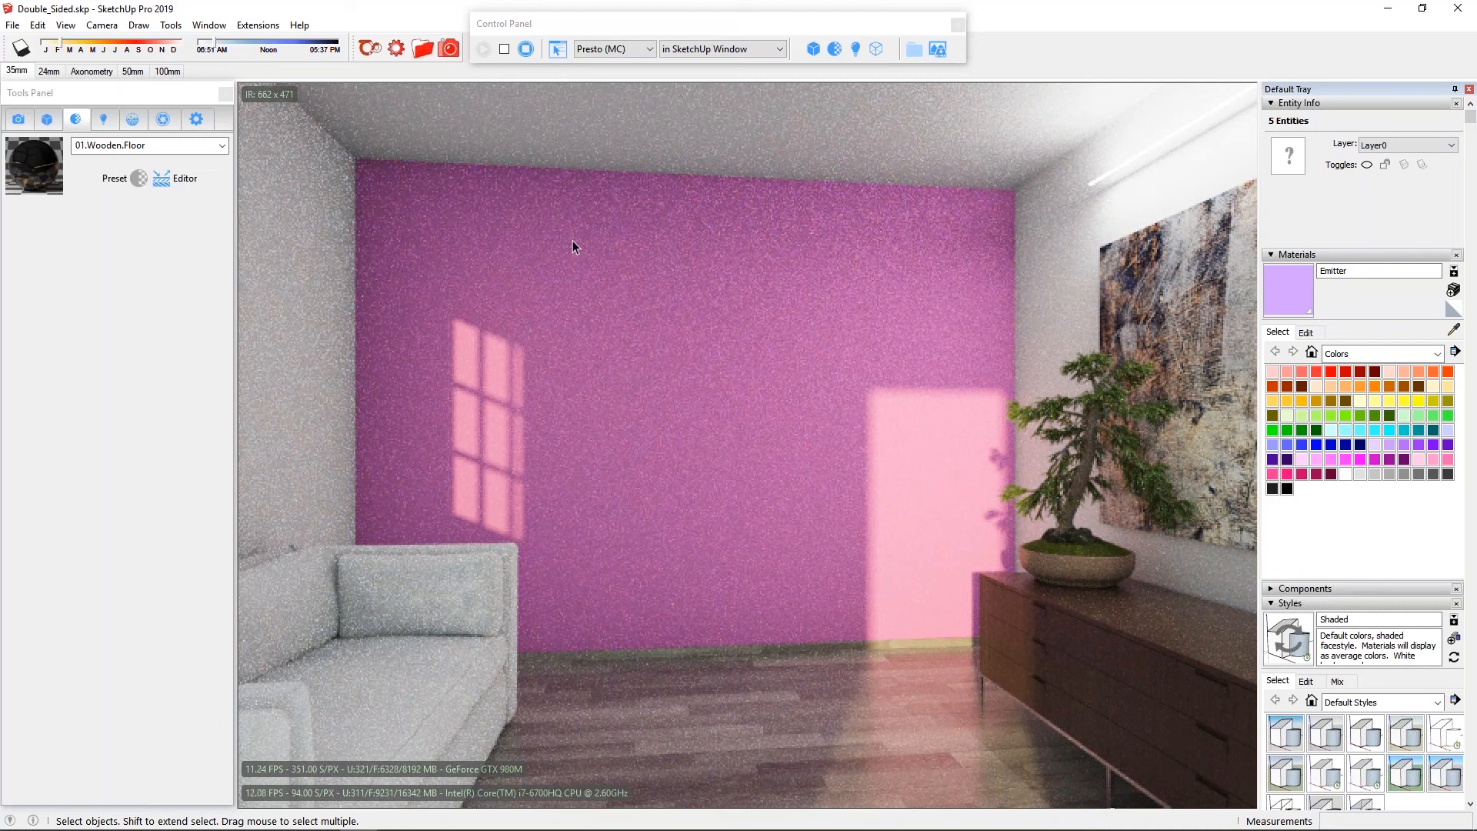
Switch to the 24mm scene and walk slightly forward into the room.
click(48, 71)
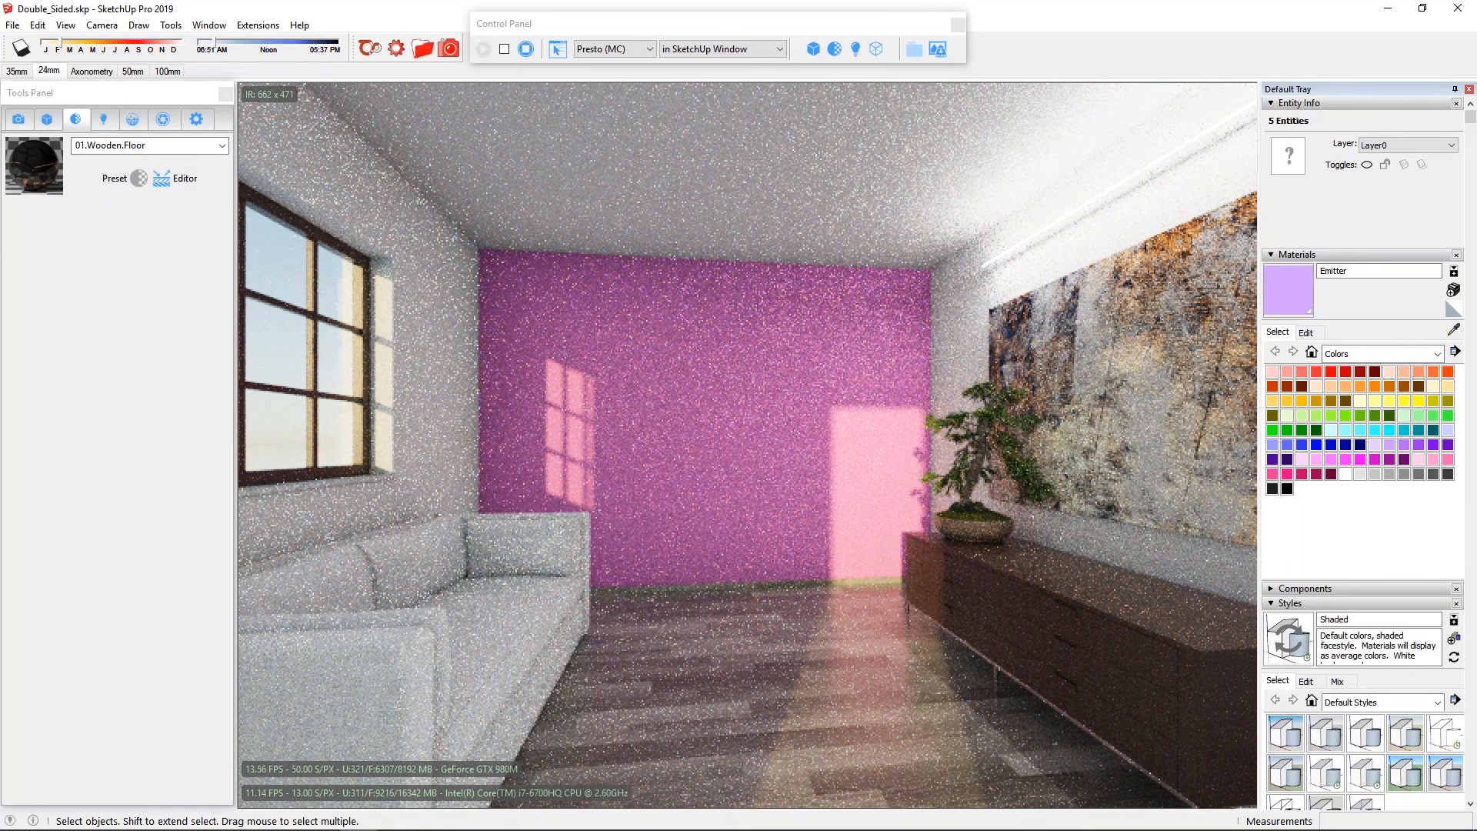
key(w)
drag(913, 550, 910, 524)
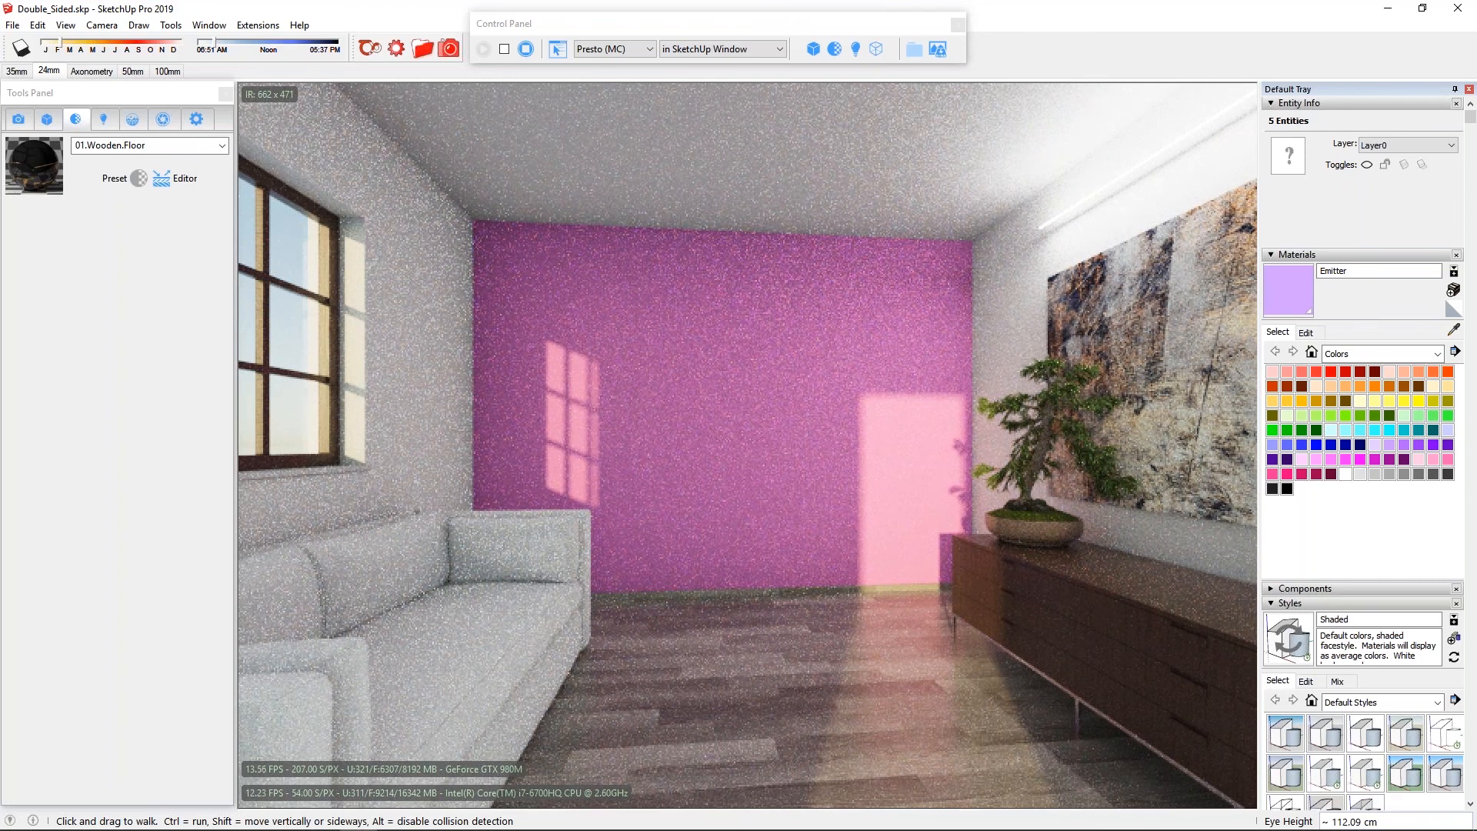
key(space)
Paint the back side of the room's ceiling face with the light cyan material, selecting the ceiling from outside the room.
middle_drag(867, 446, 739, 514)
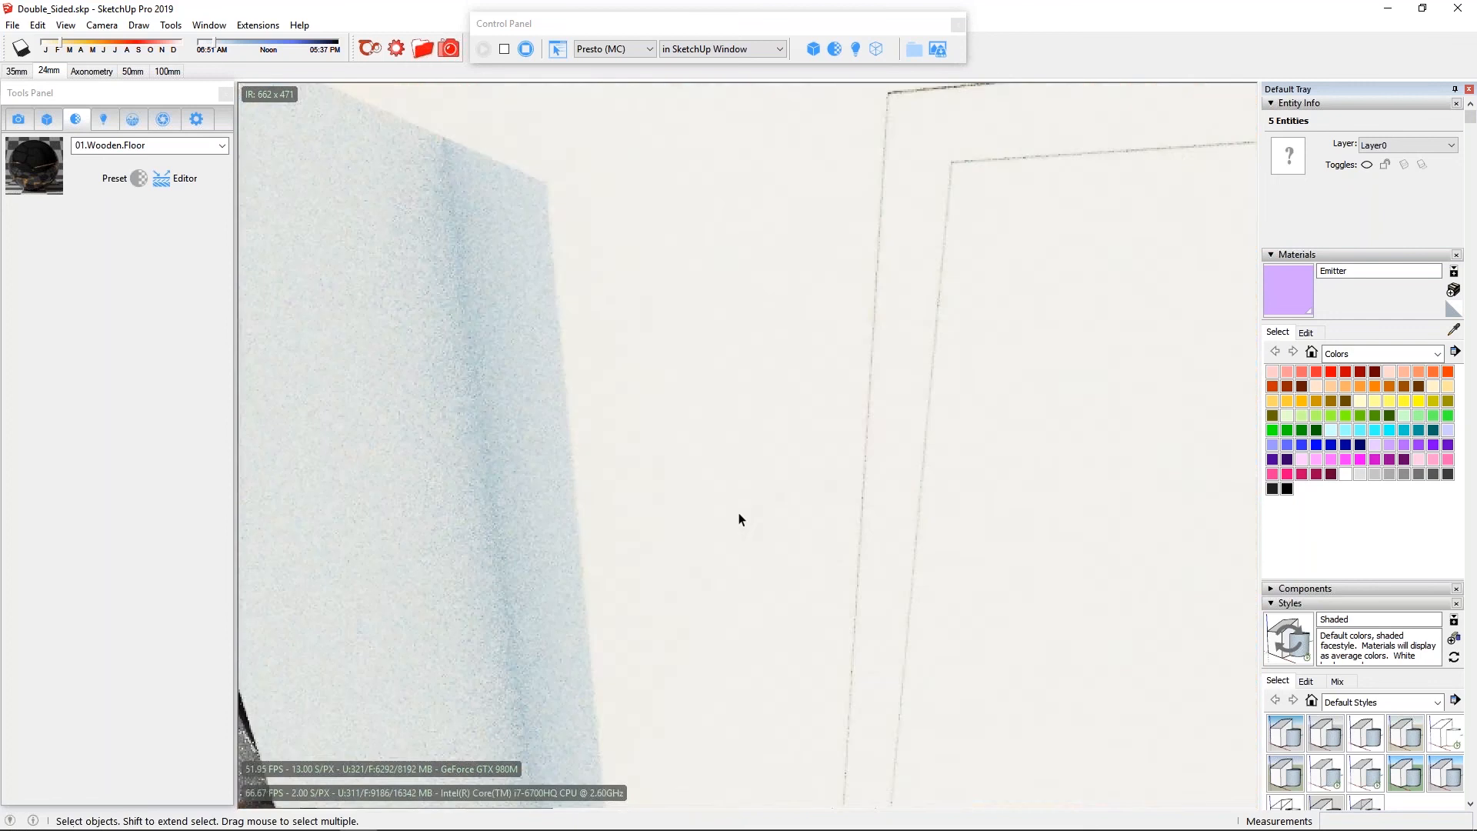
scroll(739, 514, down, 10)
mouse_move(946, 562)
middle_down()
mouse_move(445, 606)
mouse_move(943, 569)
middle_up()
scroll(1055, 596, down, 2)
middle_drag(1053, 597, 731, 404)
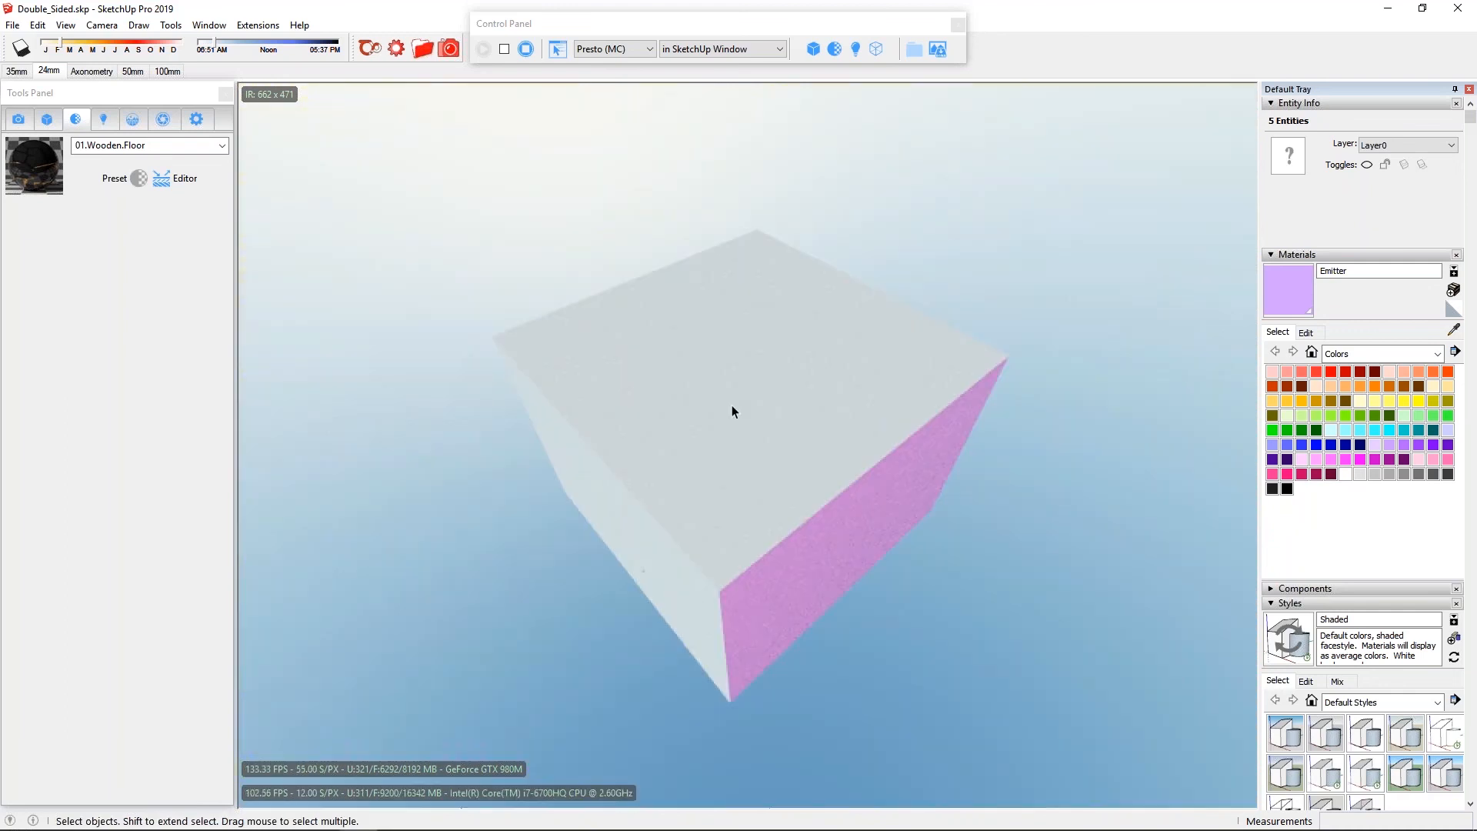
click(759, 361)
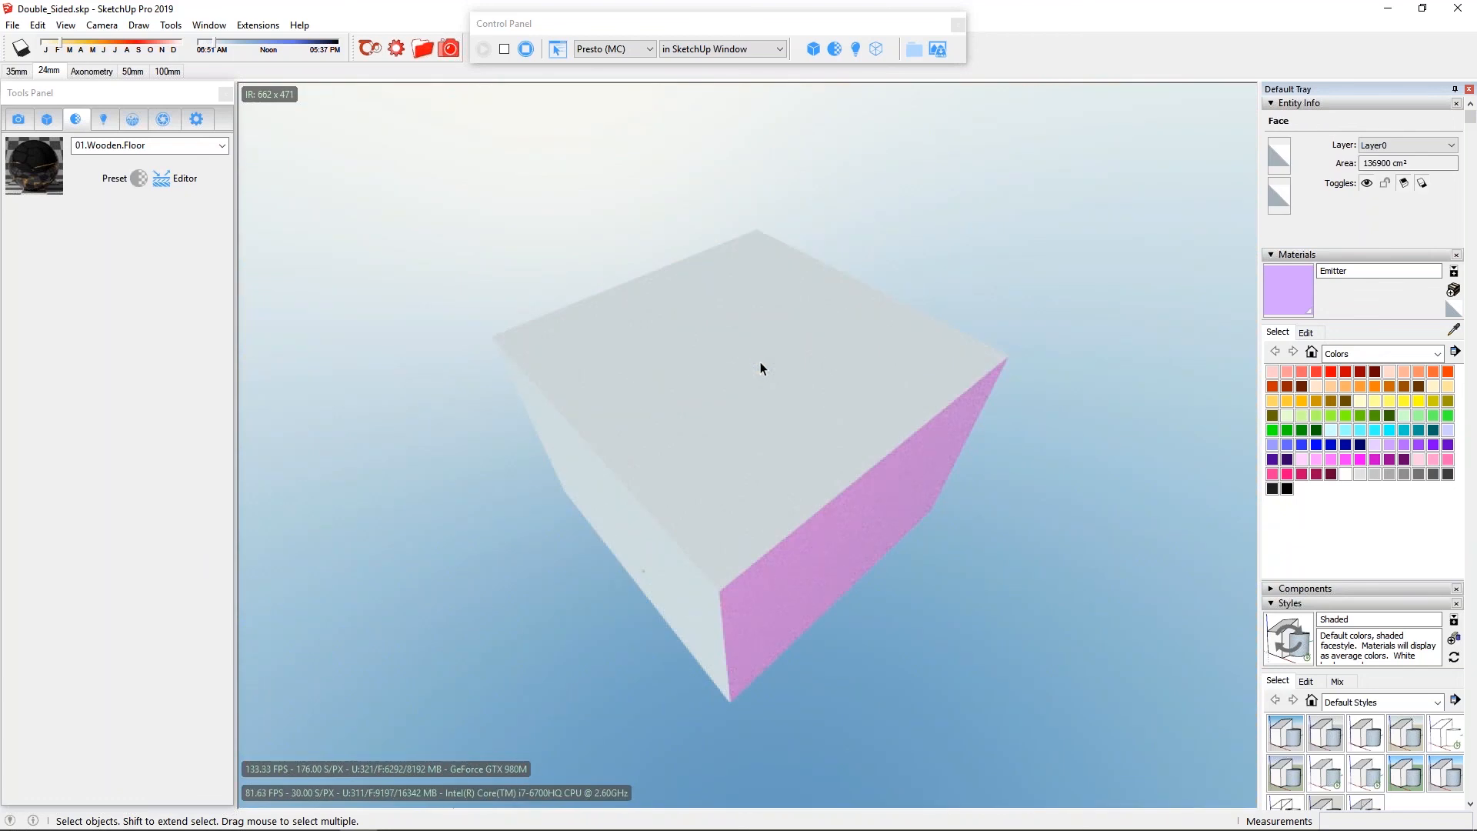
click(1281, 194)
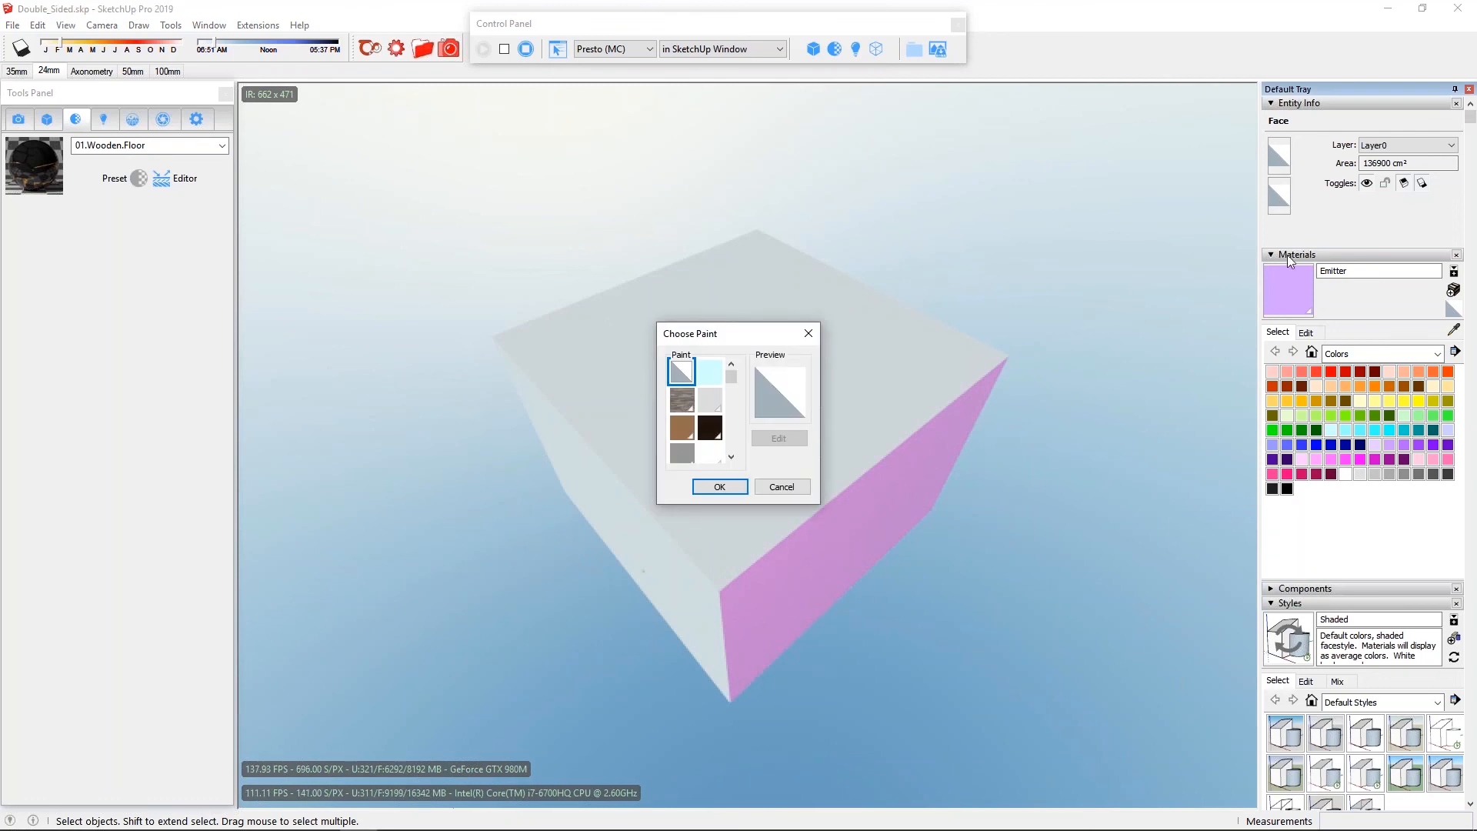
click(718, 379)
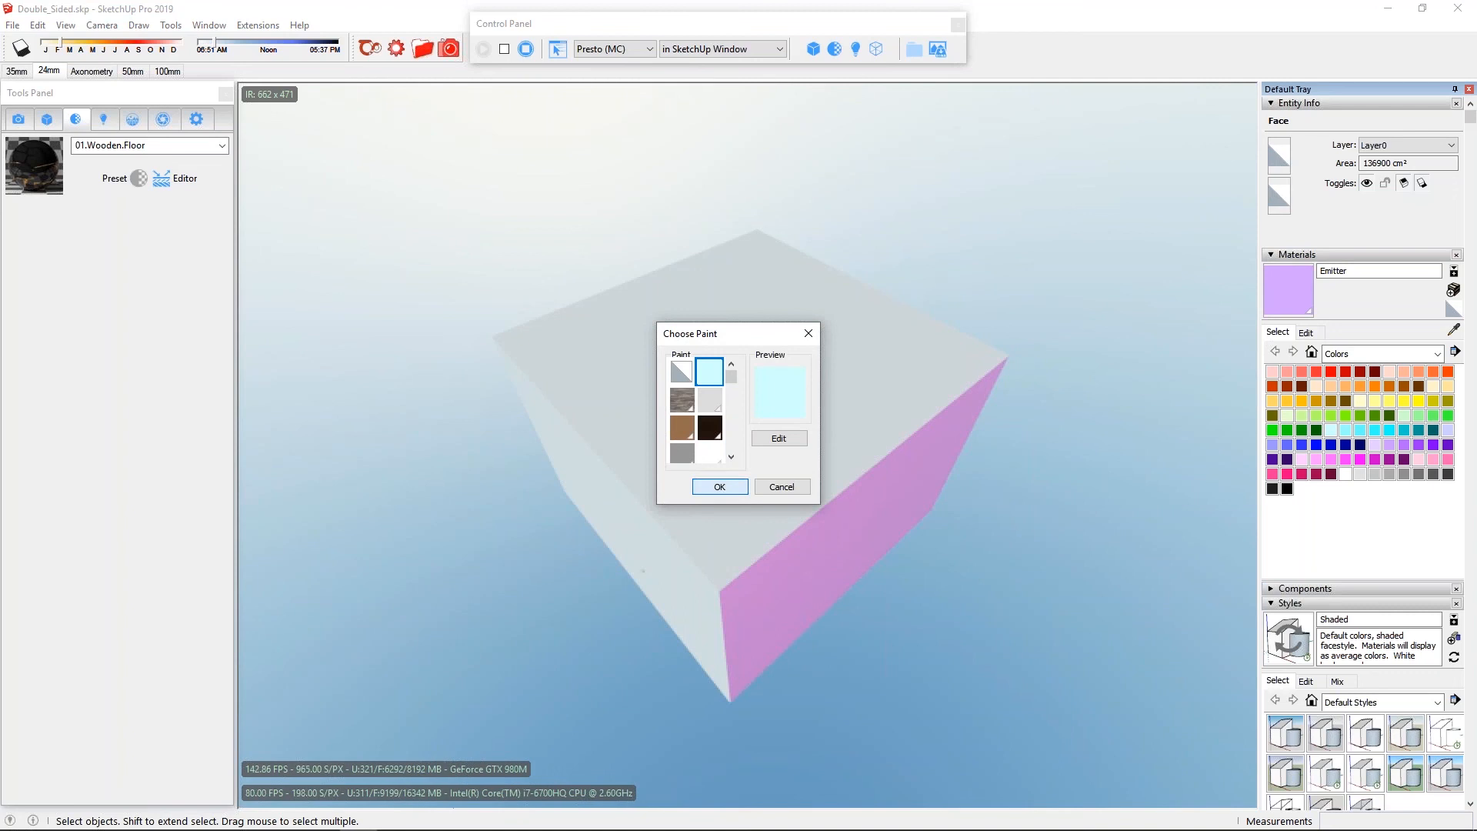
click(719, 486)
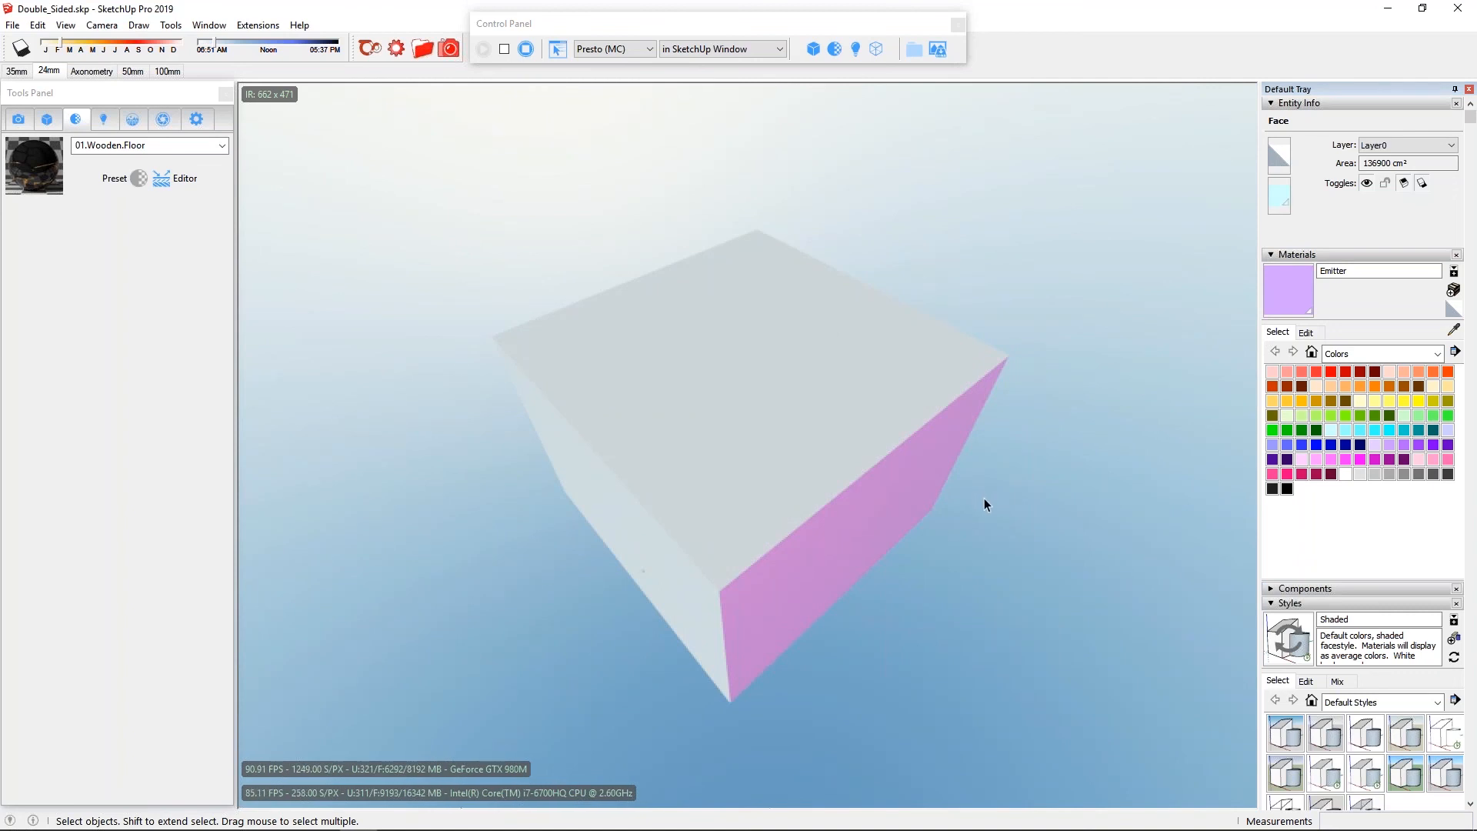
Clear the selection and view the furnished room from above through its ceiling.
click(984, 500)
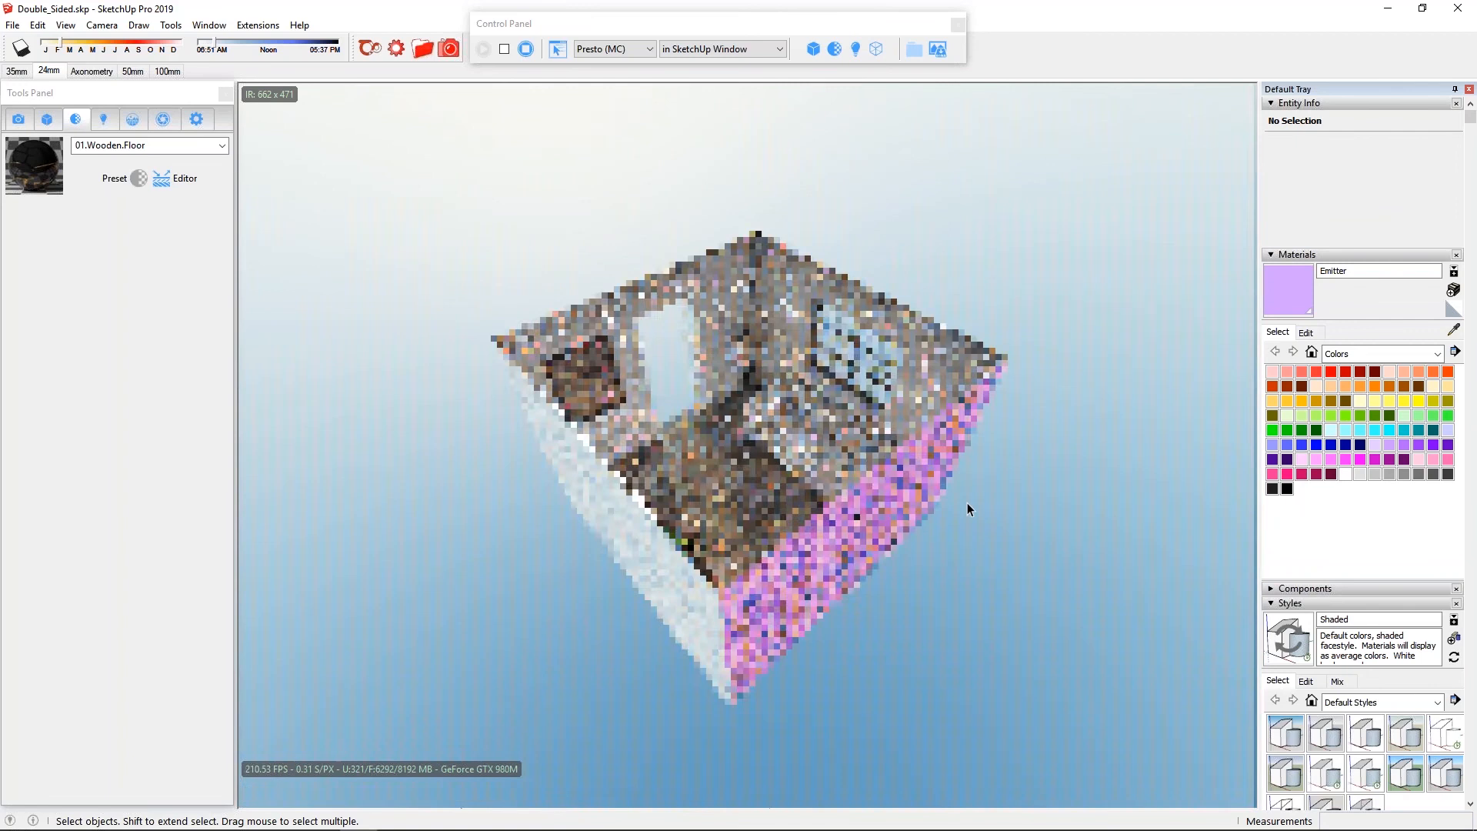
middle_drag(712, 390, 663, 514)
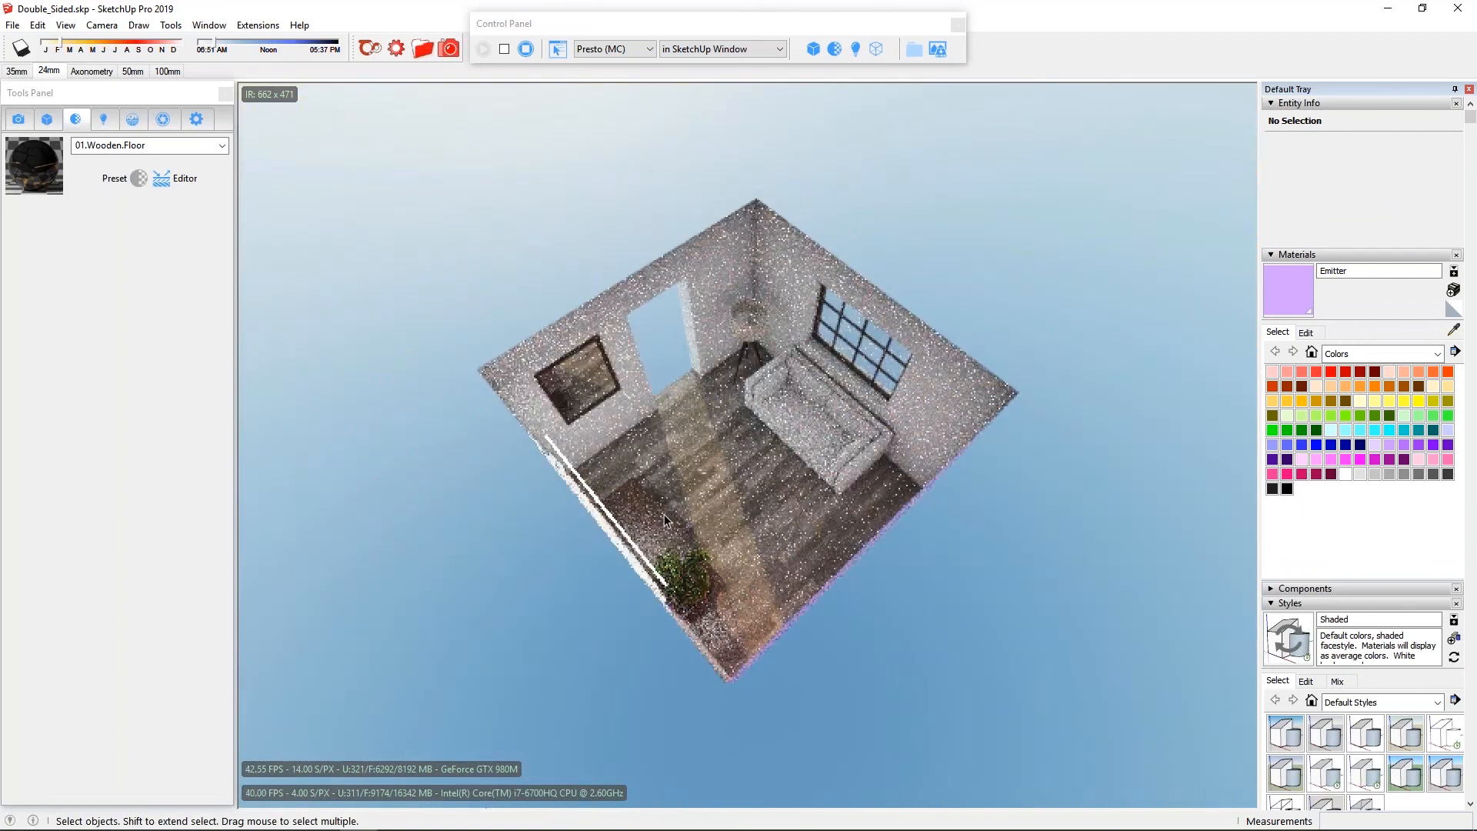
scroll(663, 519, up, 3)
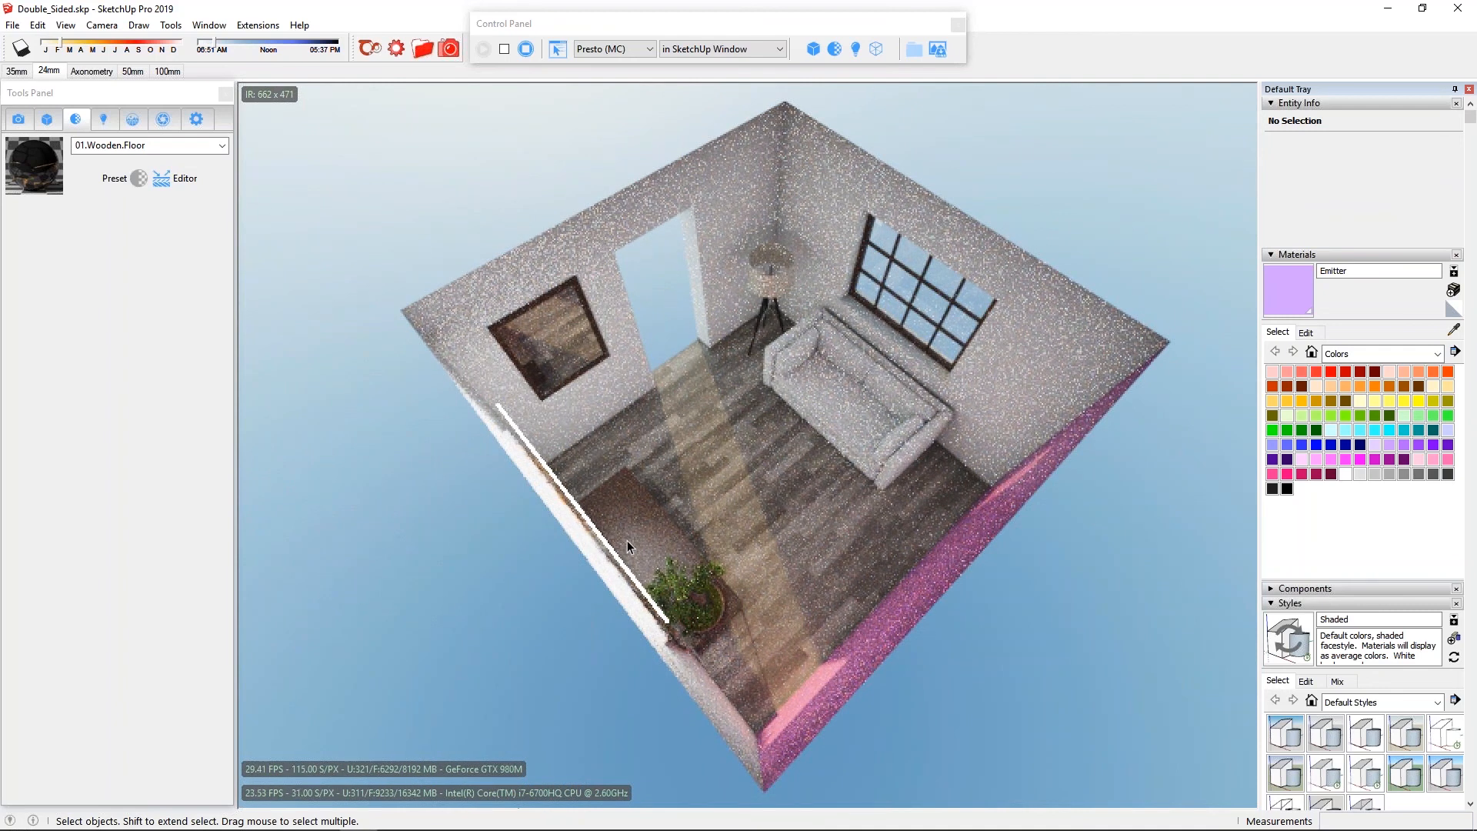
Pick the ceiling's Transparent material in the render and inspect its Thin Glass layer options and index of refraction.
scroll(630, 540, down, 2)
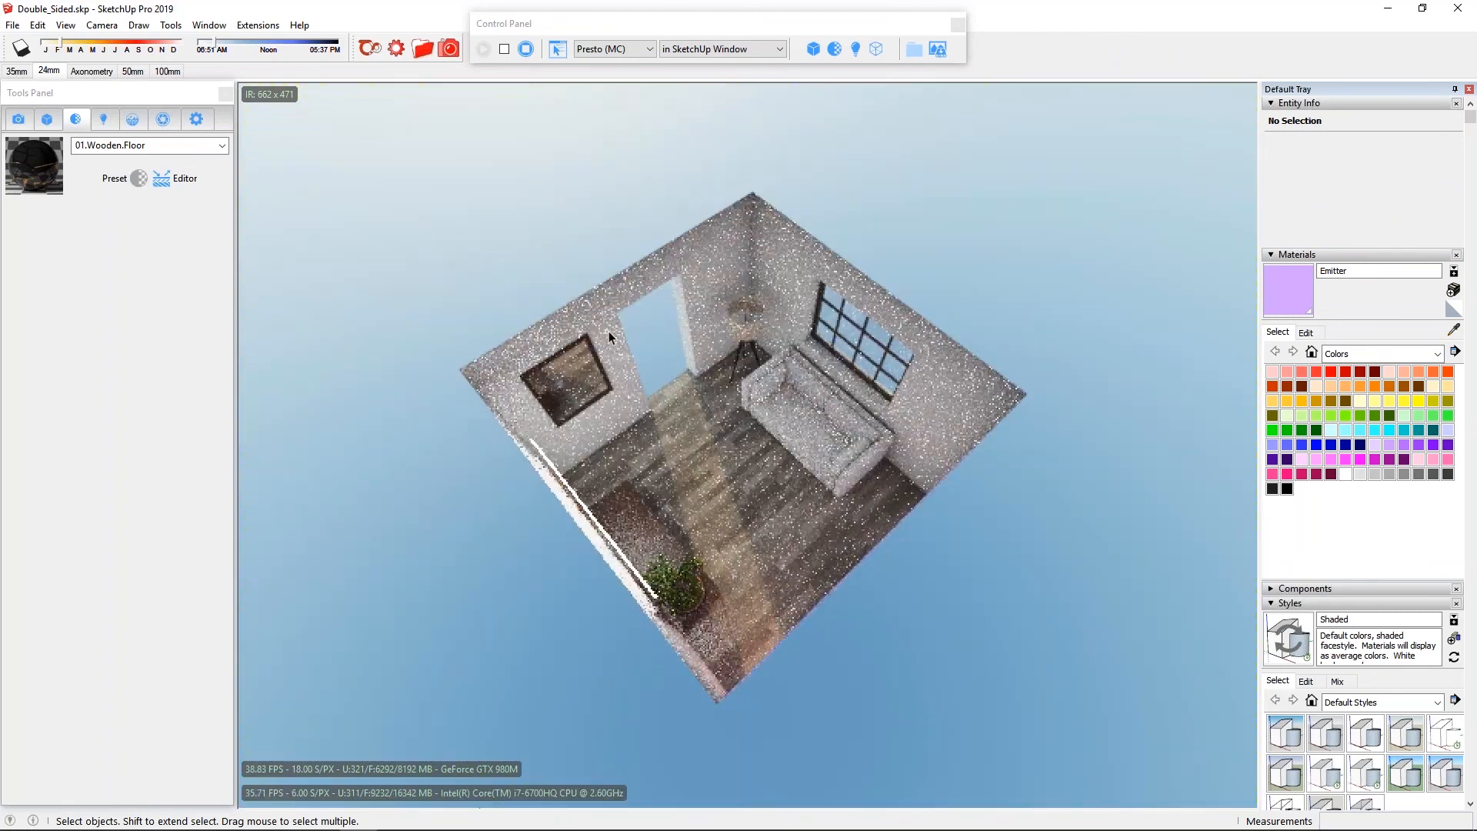
click(370, 49)
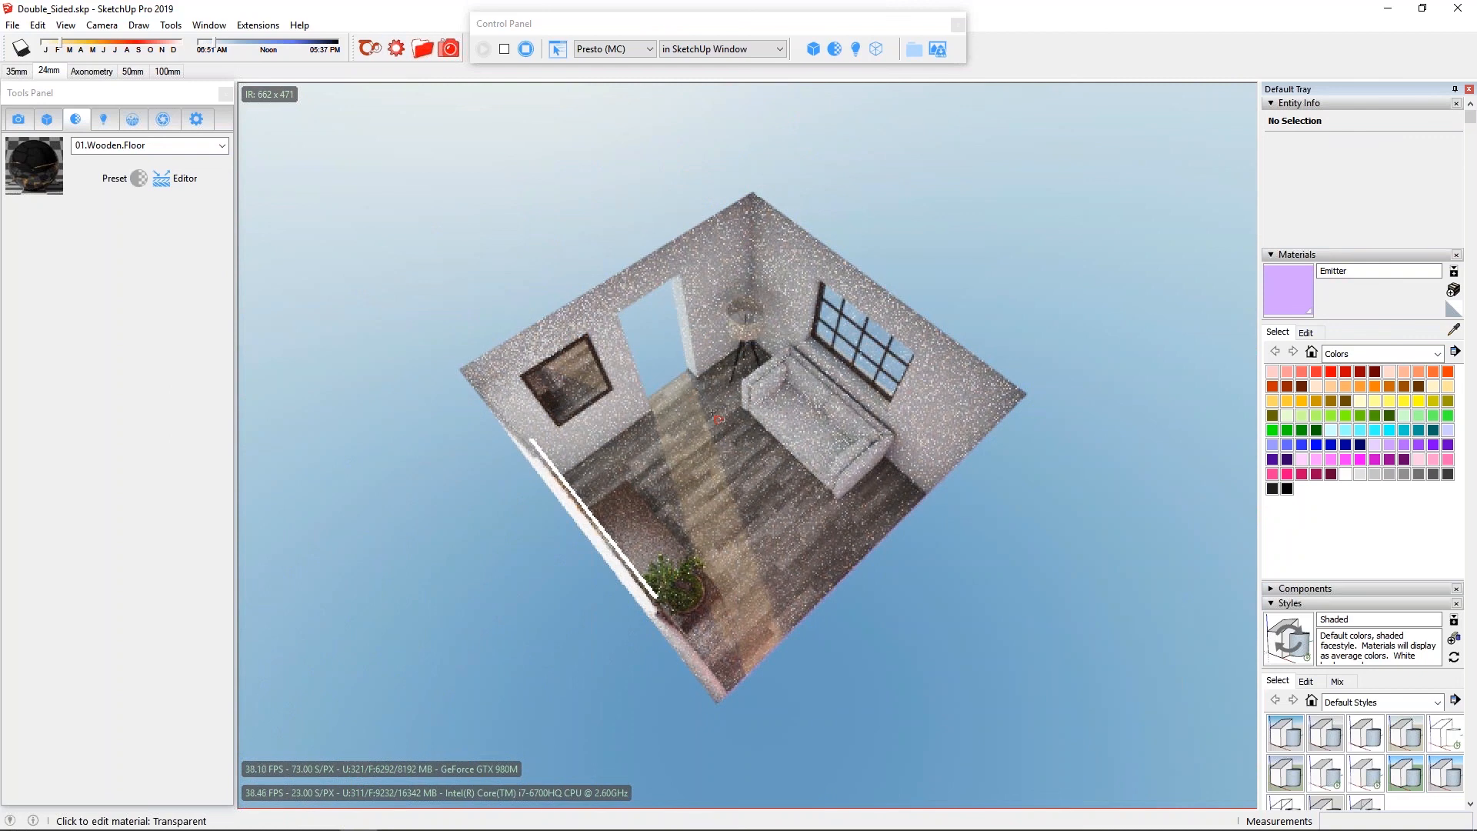
click(711, 413)
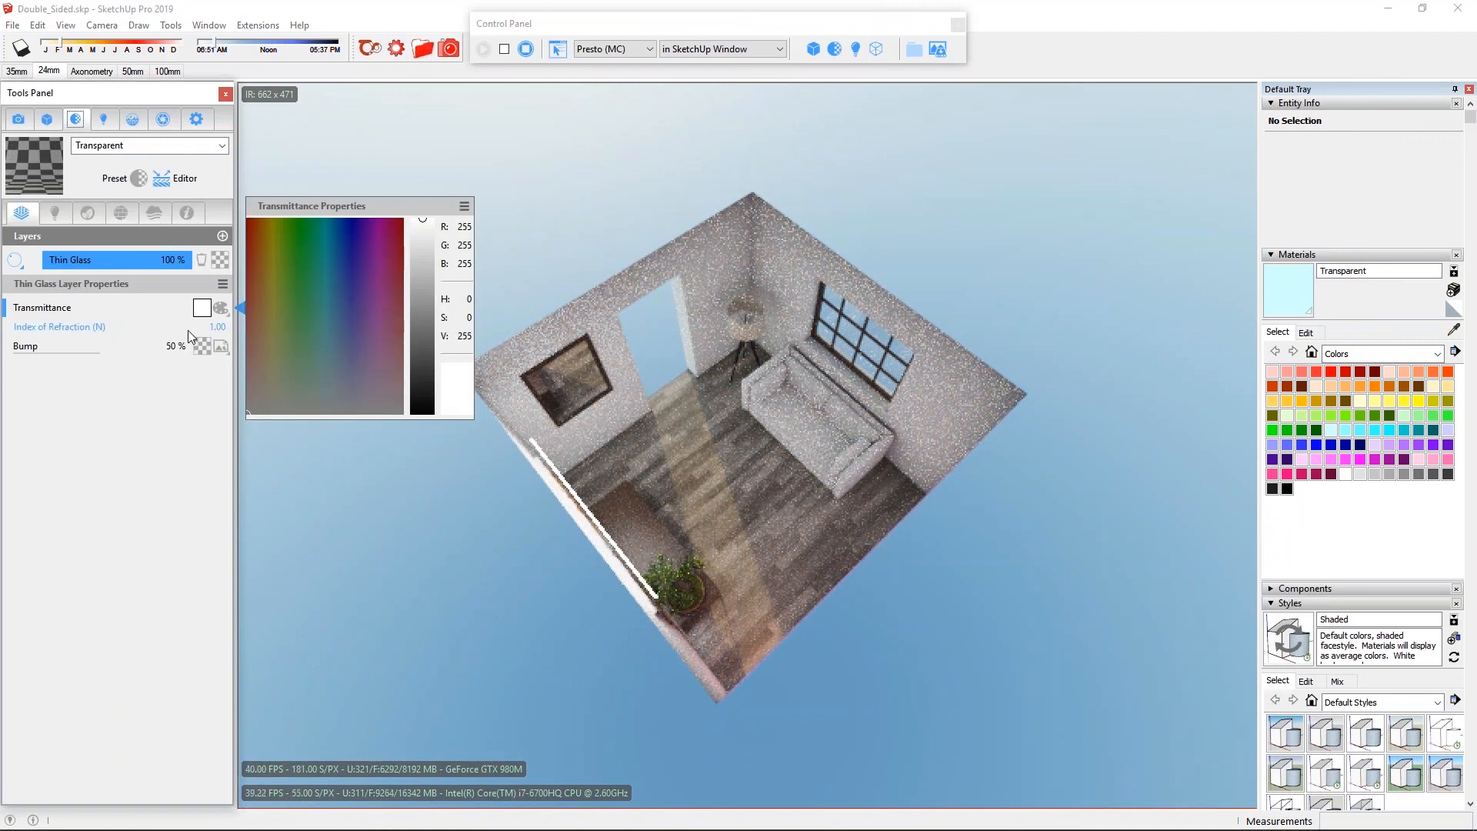
click(226, 286)
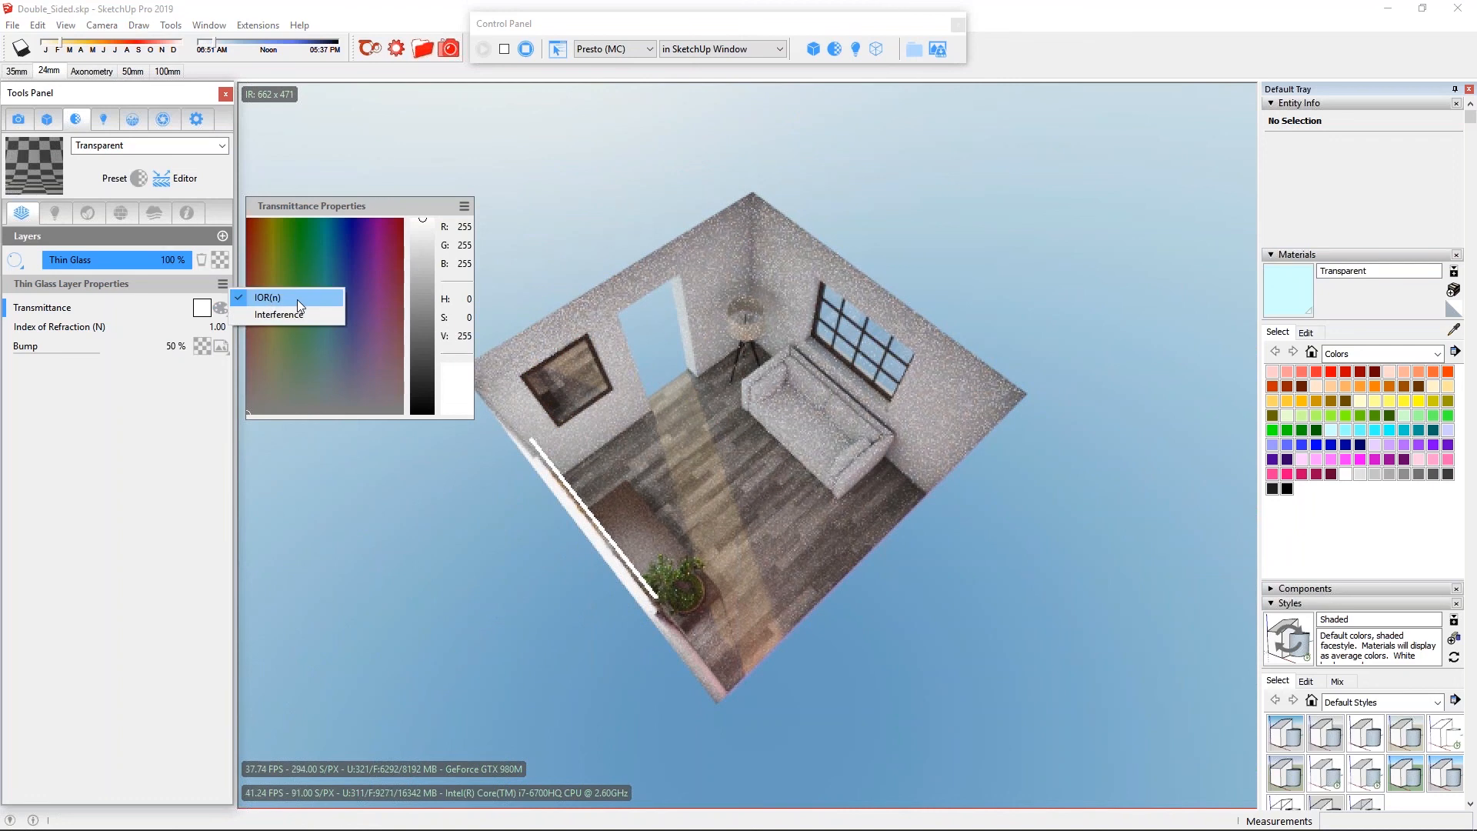
click(214, 328)
click(214, 327)
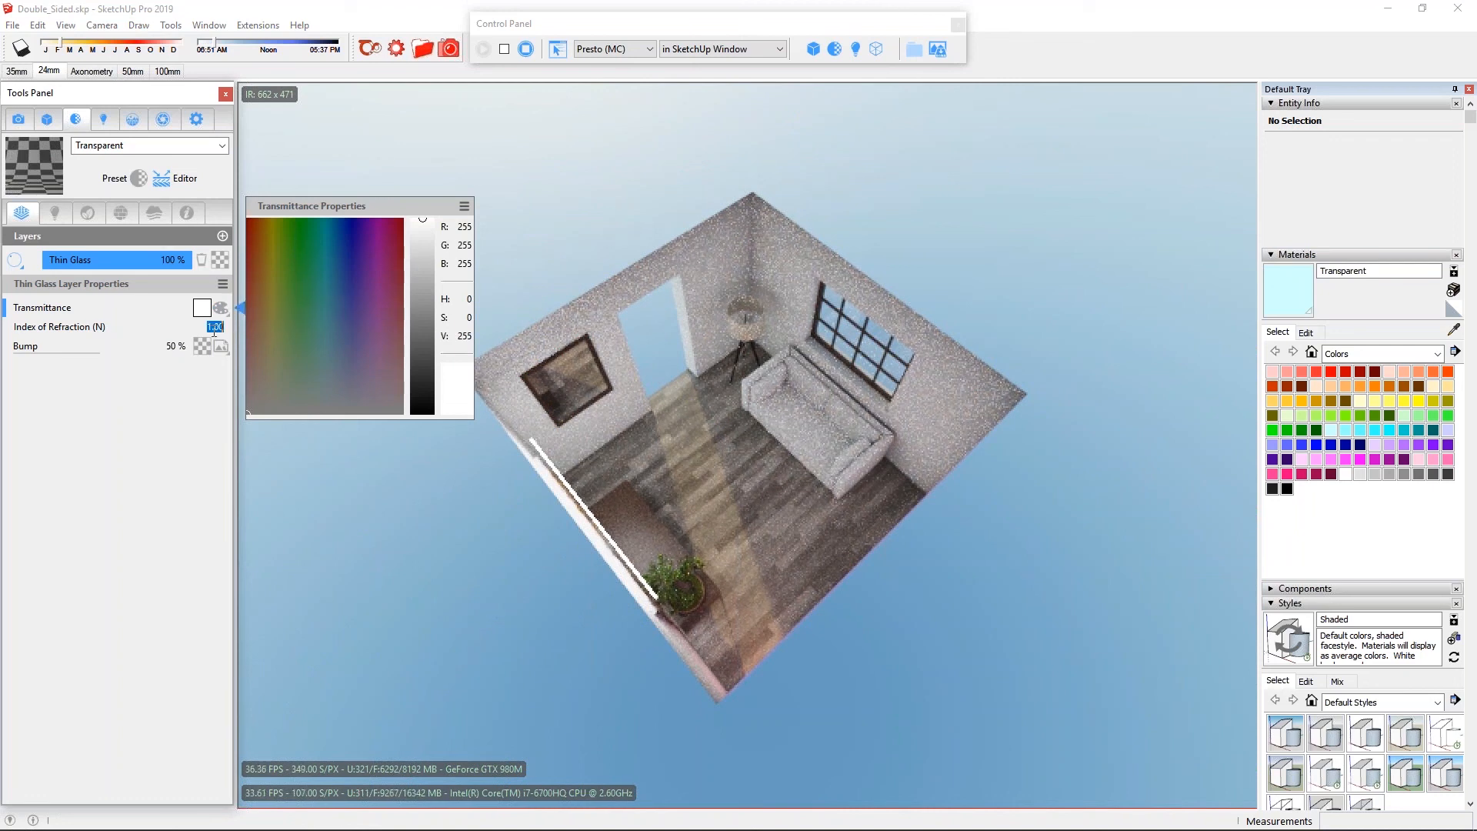
key(Return)
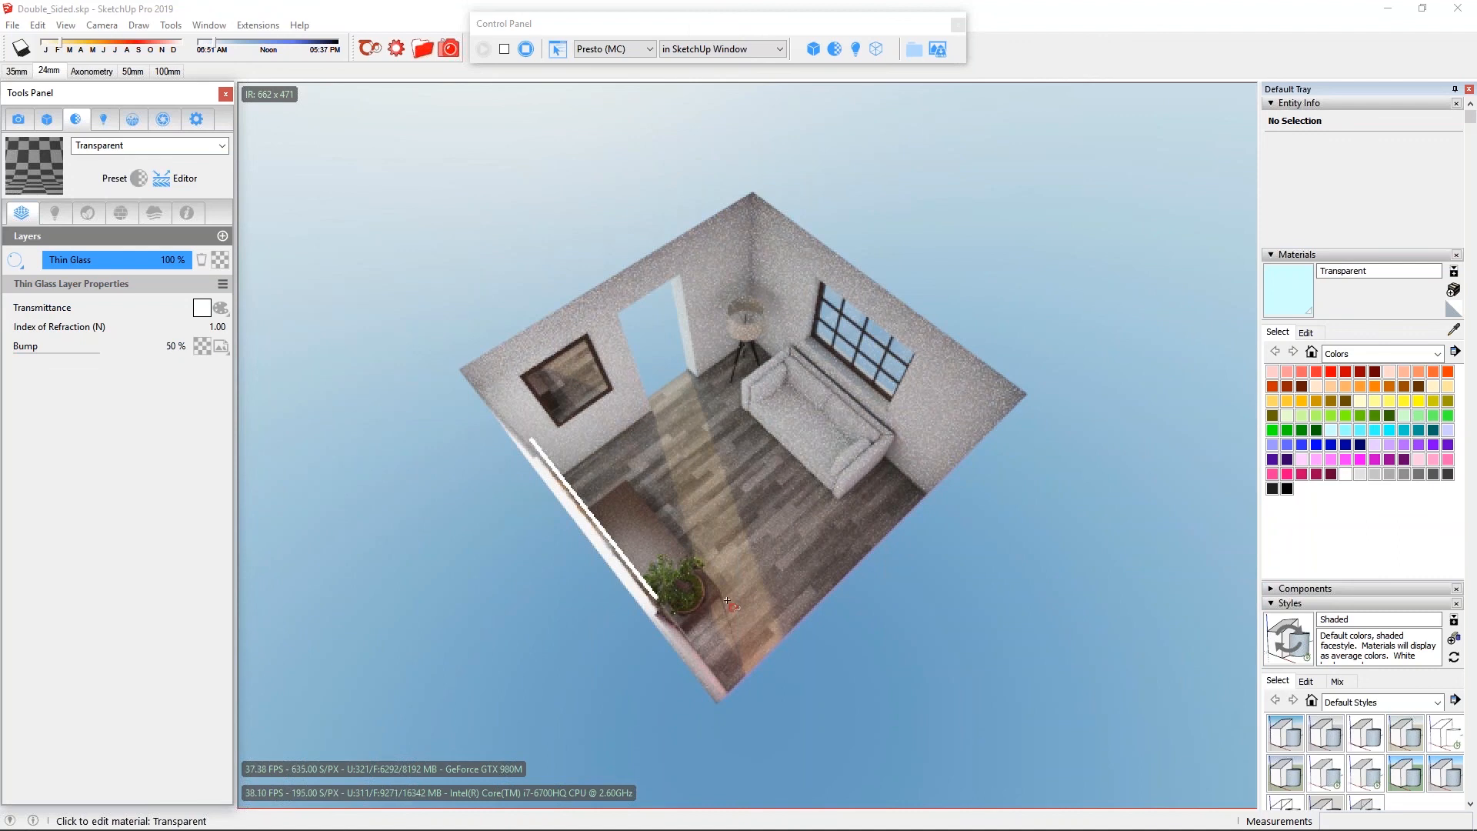
Paint the back side of the pink outer wall face with the Transparent material and clear the selection.
middle_drag(727, 600, 597, 356)
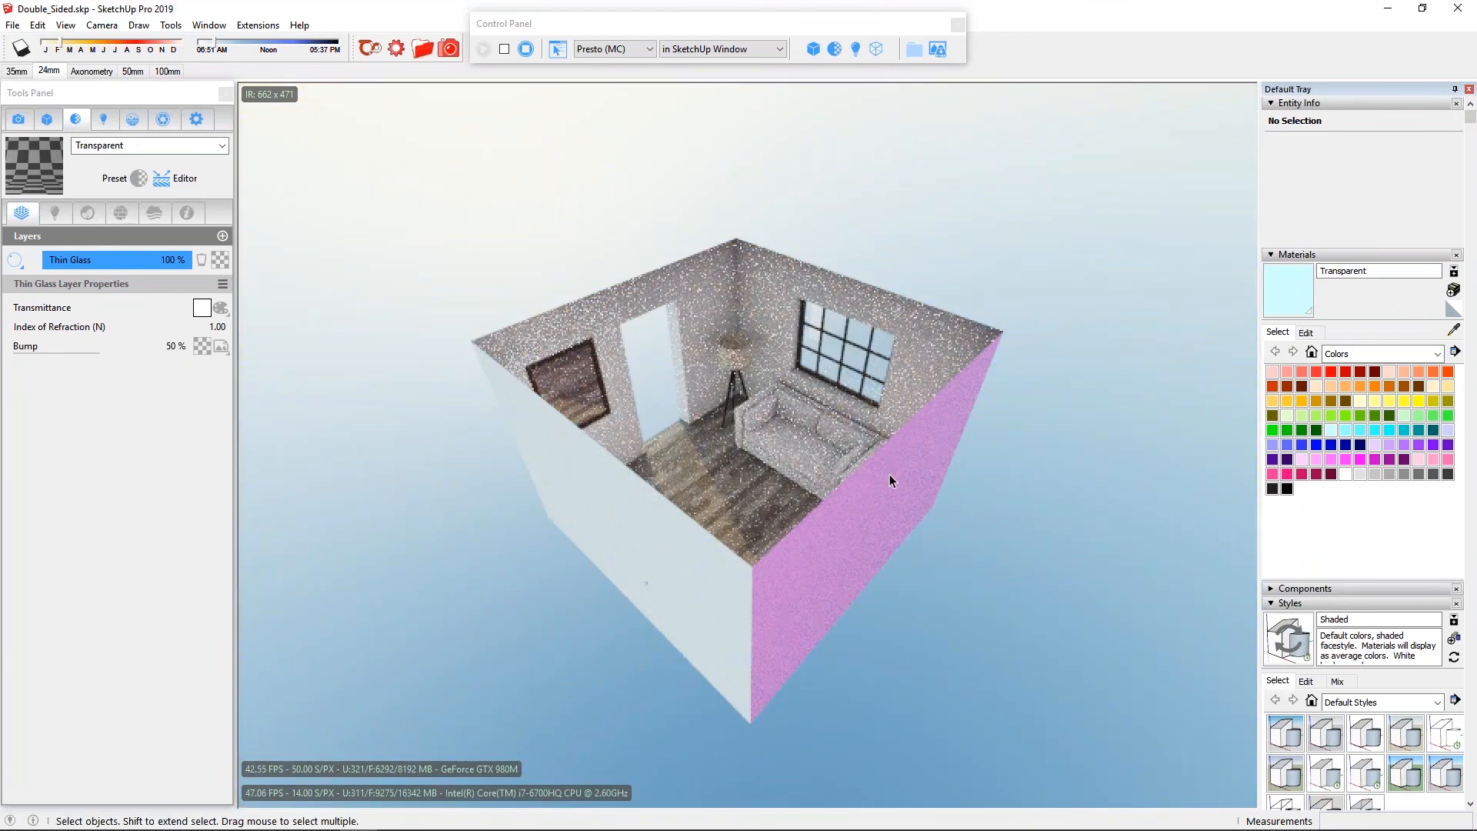
double_click(897, 474)
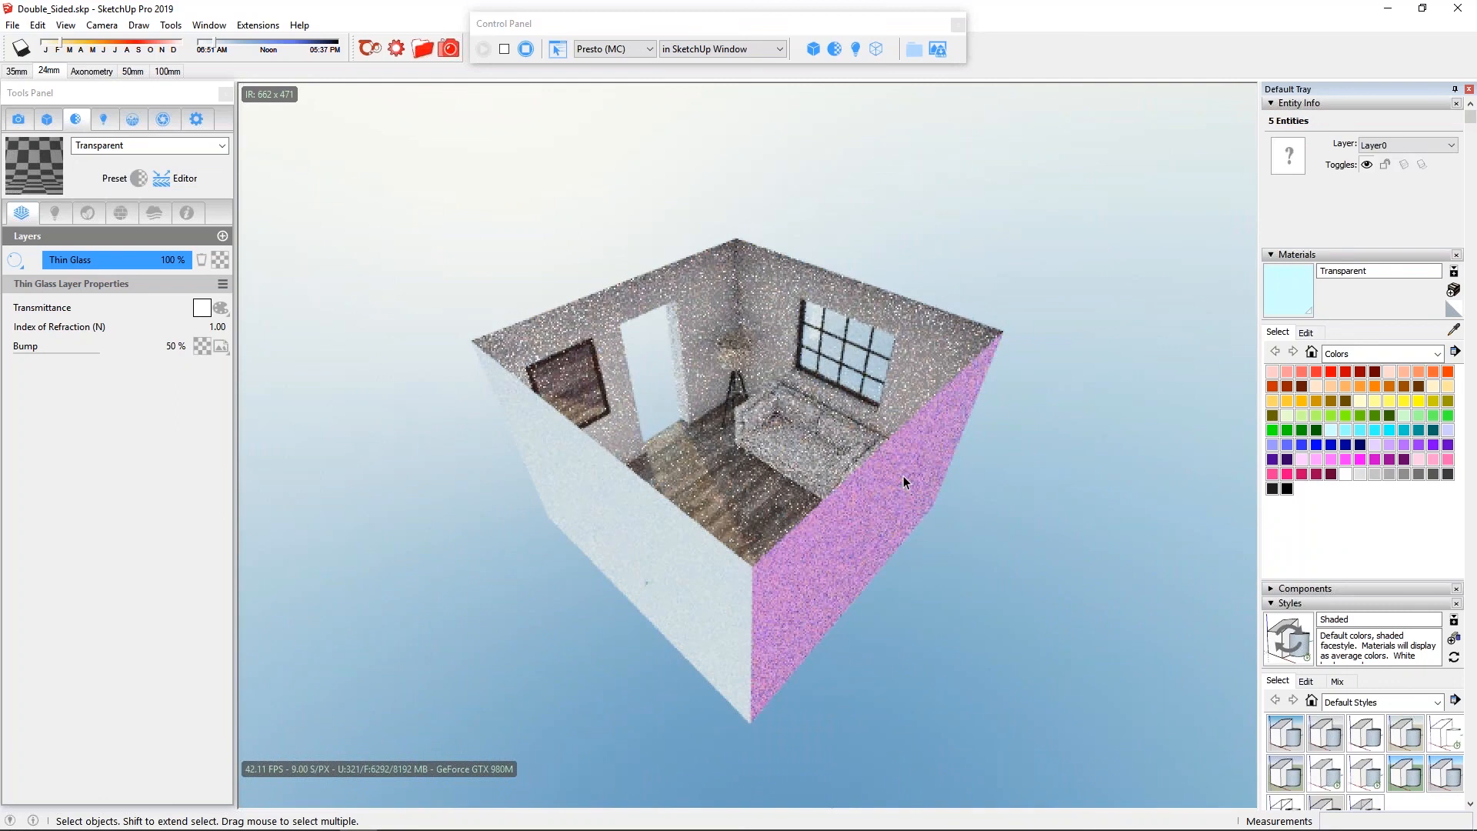
click(903, 482)
click(1283, 195)
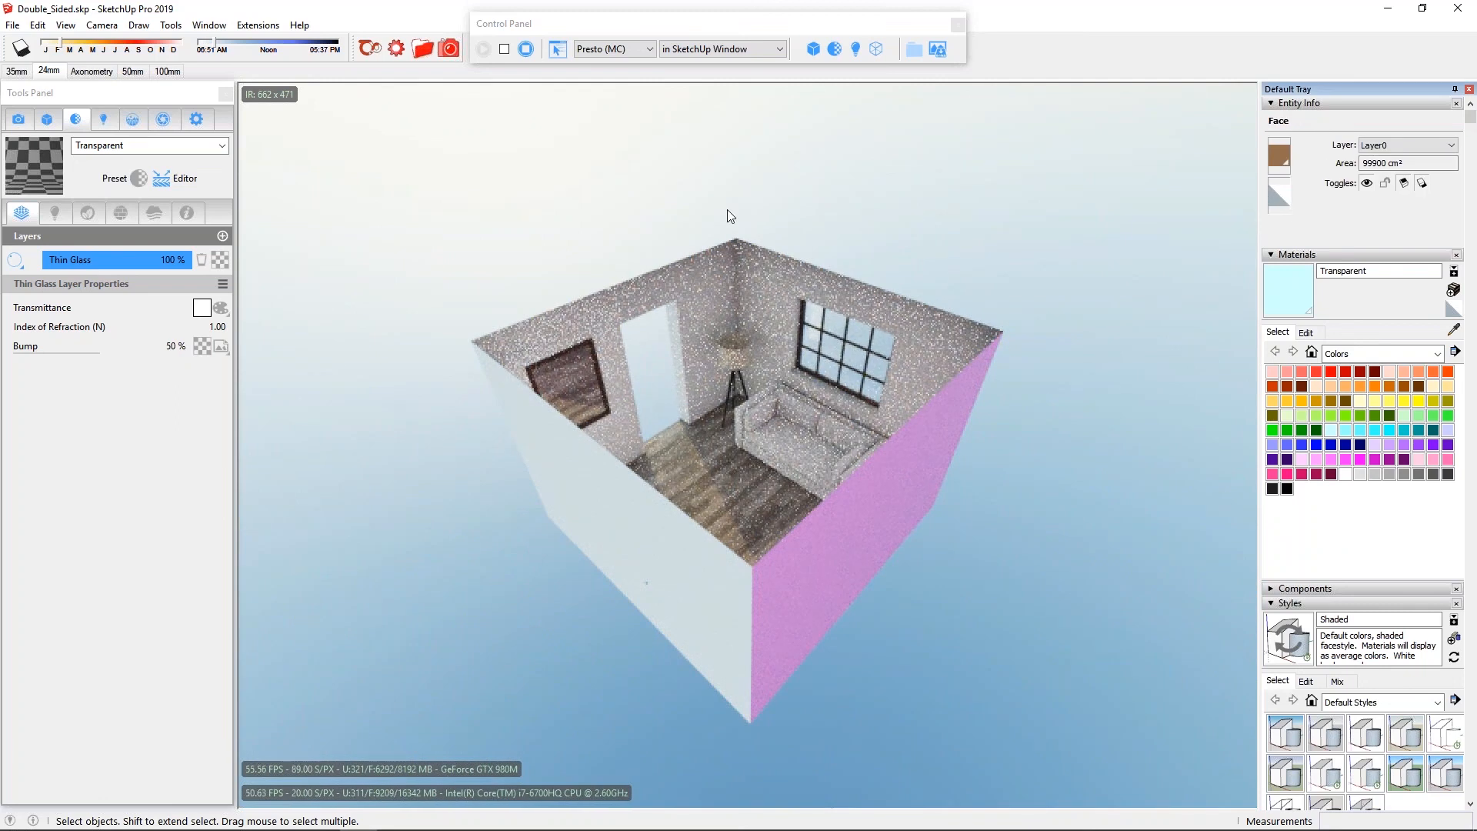
click(718, 374)
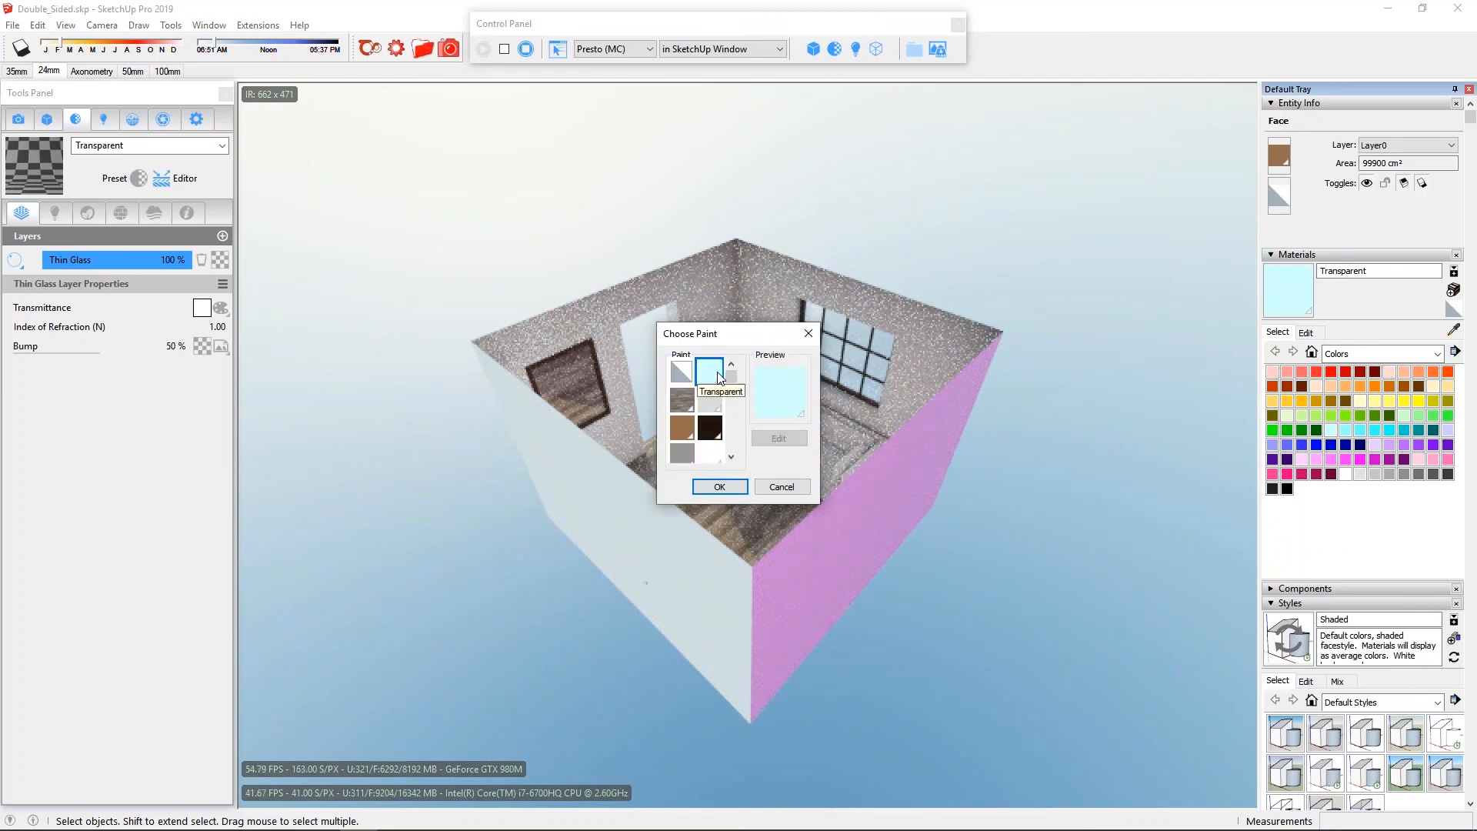
click(720, 486)
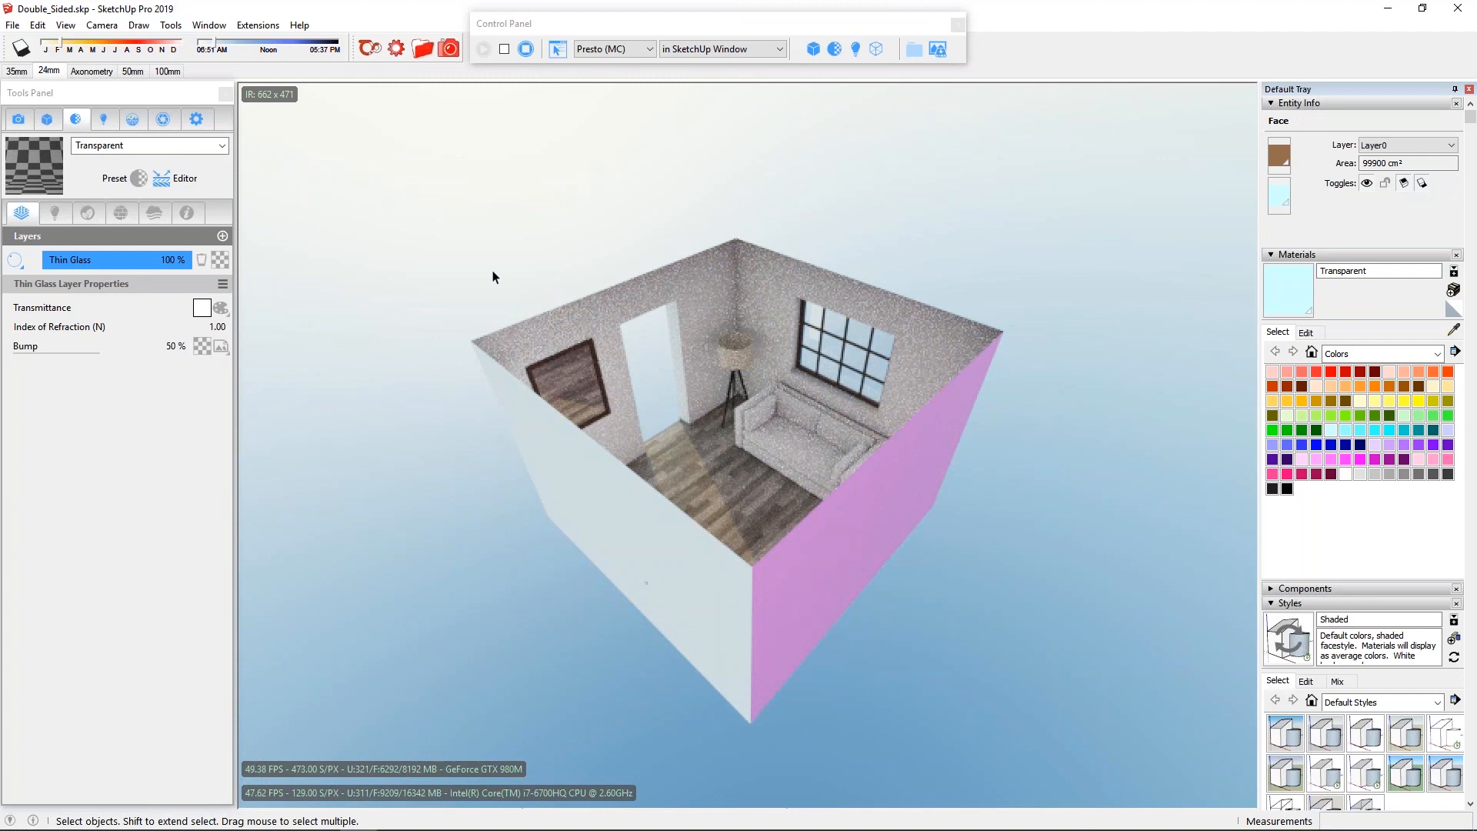
click(690, 431)
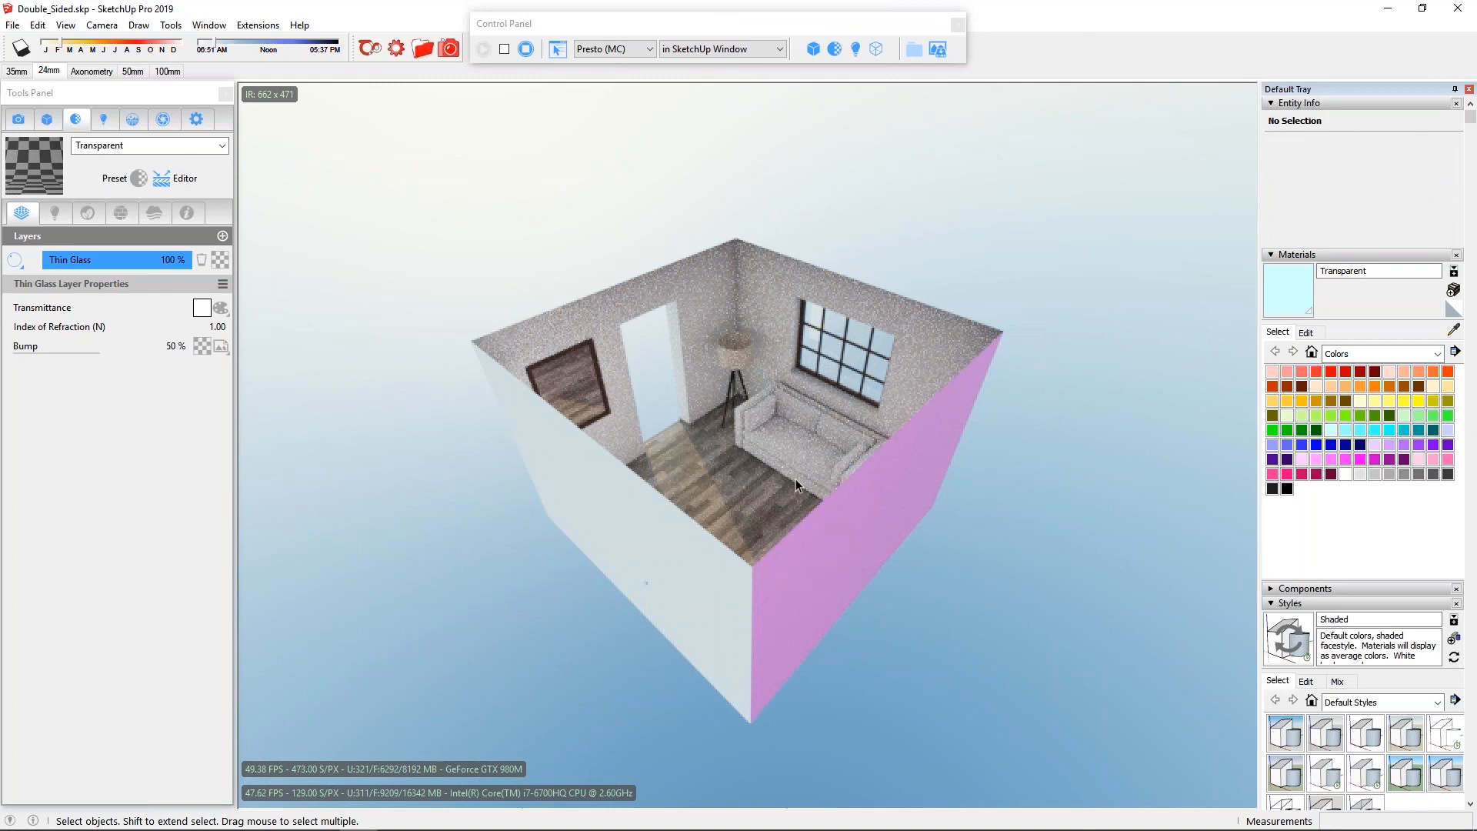
key(ctrl+z)
View the furnished interior head-on through the see-through wall, with the mirror and doorway in frame.
middle_drag(773, 500, 752, 502)
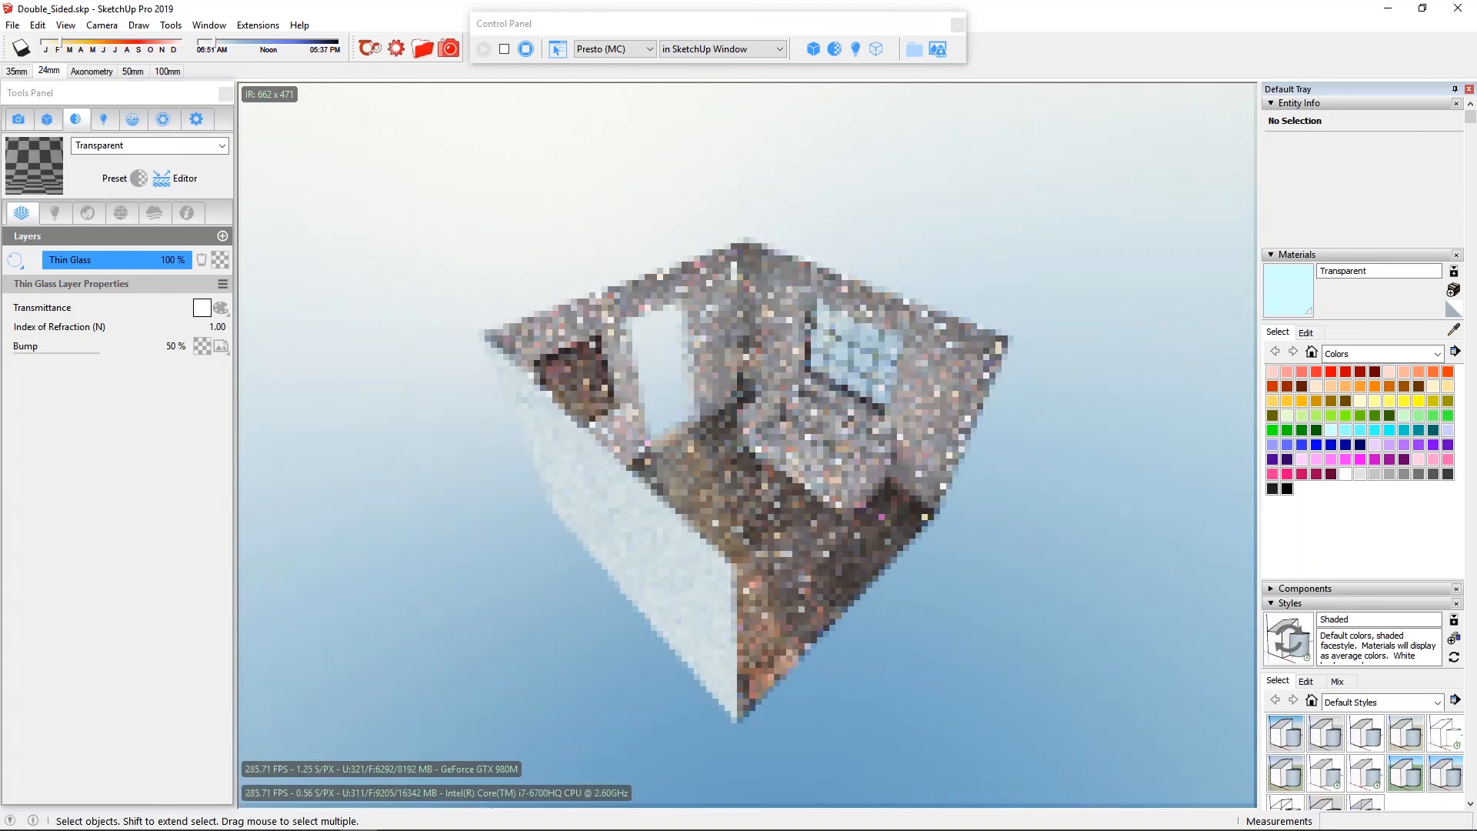
middle_drag(474, 384, 639, 169)
scroll(677, 454, up, 1)
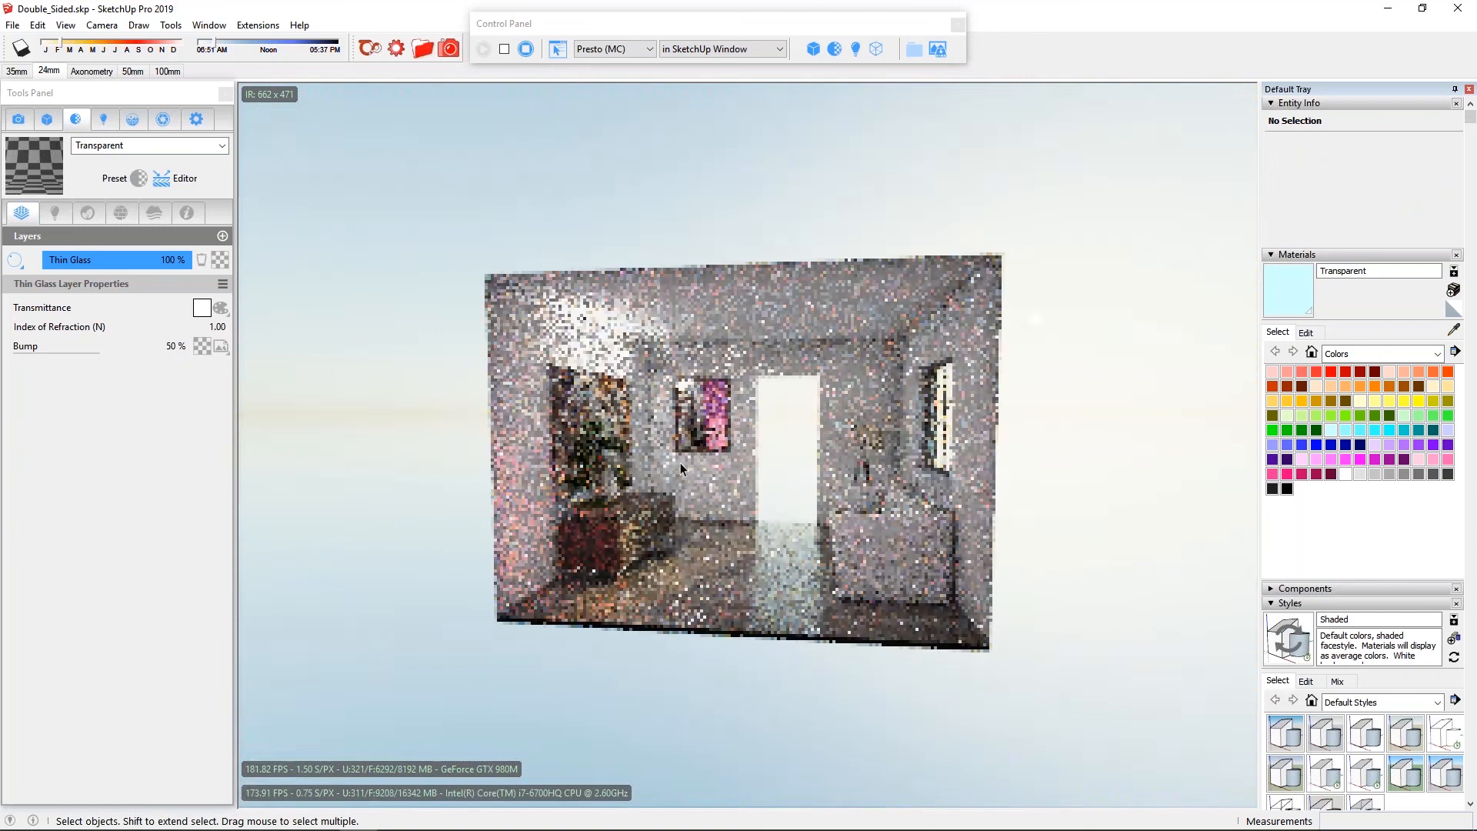
scroll(677, 488, up, 3)
middle_drag(677, 489, 669, 435)
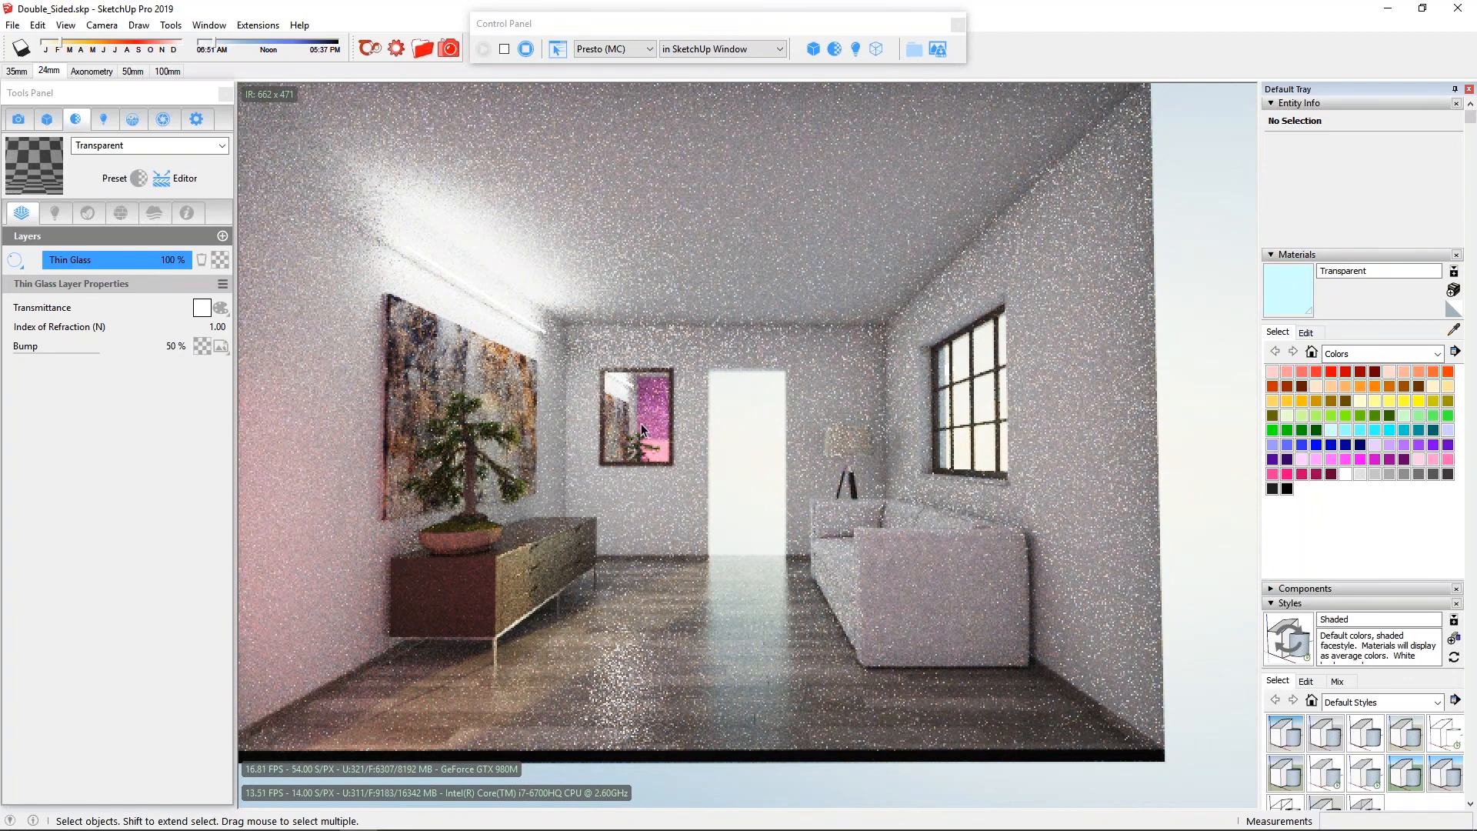
shift+middle_drag(640, 423, 672, 416)
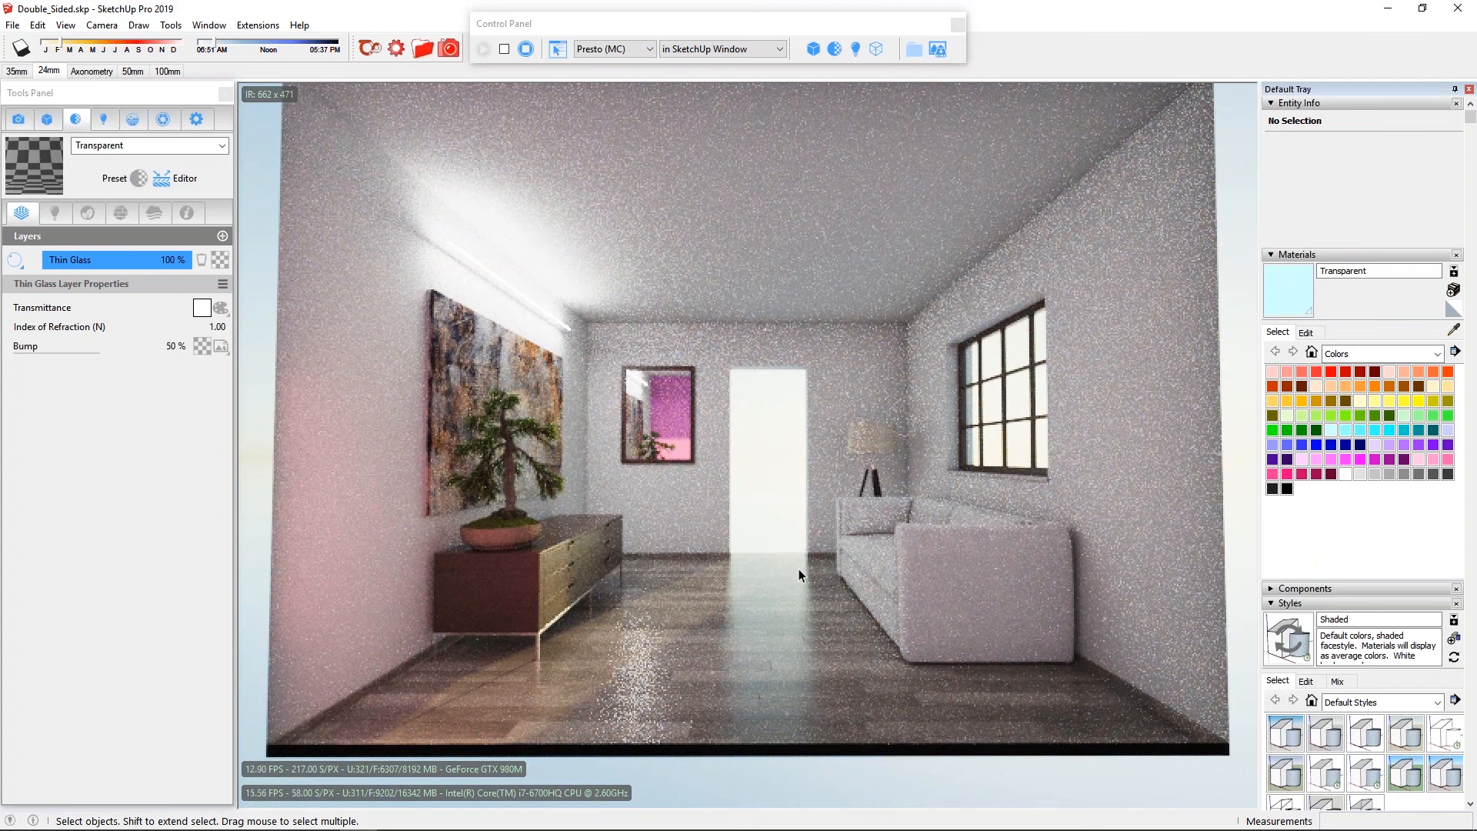
Paint the back side of the light outer wall beside the cabinet with the Transparent material and clear the selection.
scroll(777, 488, down, 2)
mouse_move(646, 459)
middle_down()
mouse_move(956, 630)
mouse_move(759, 514)
mouse_move(532, 421)
middle_up()
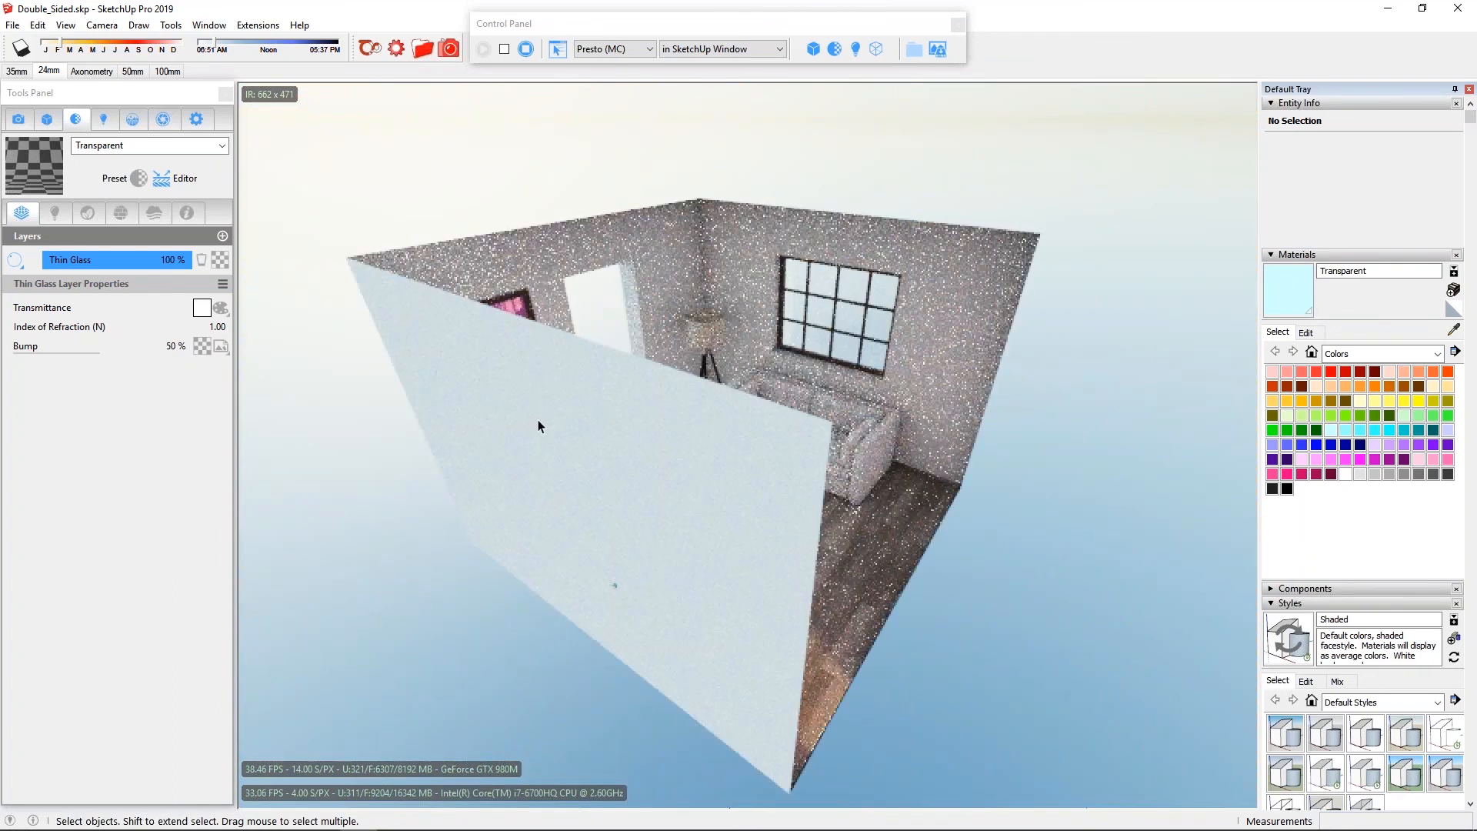
click(538, 418)
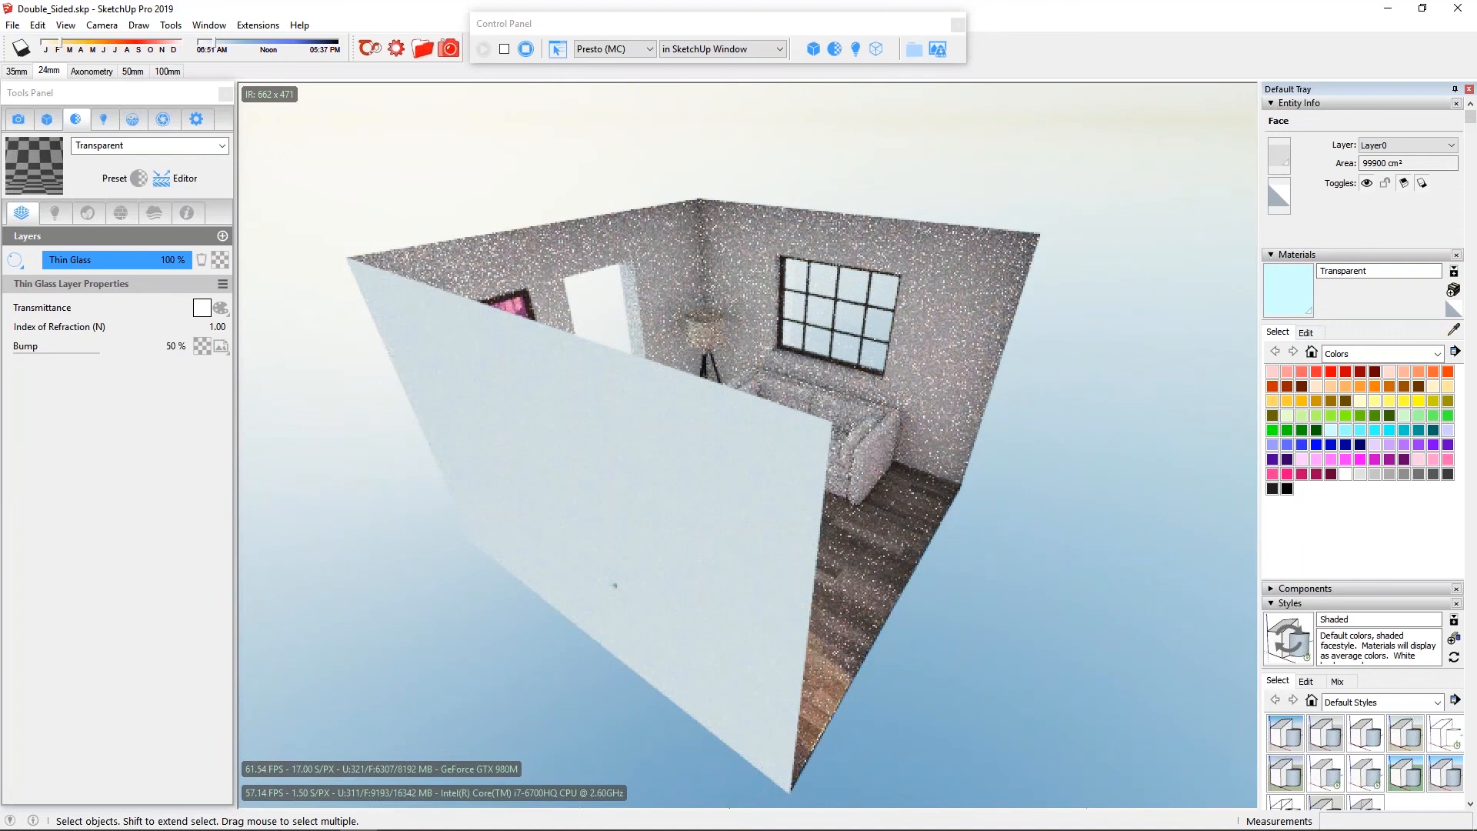
click(1277, 198)
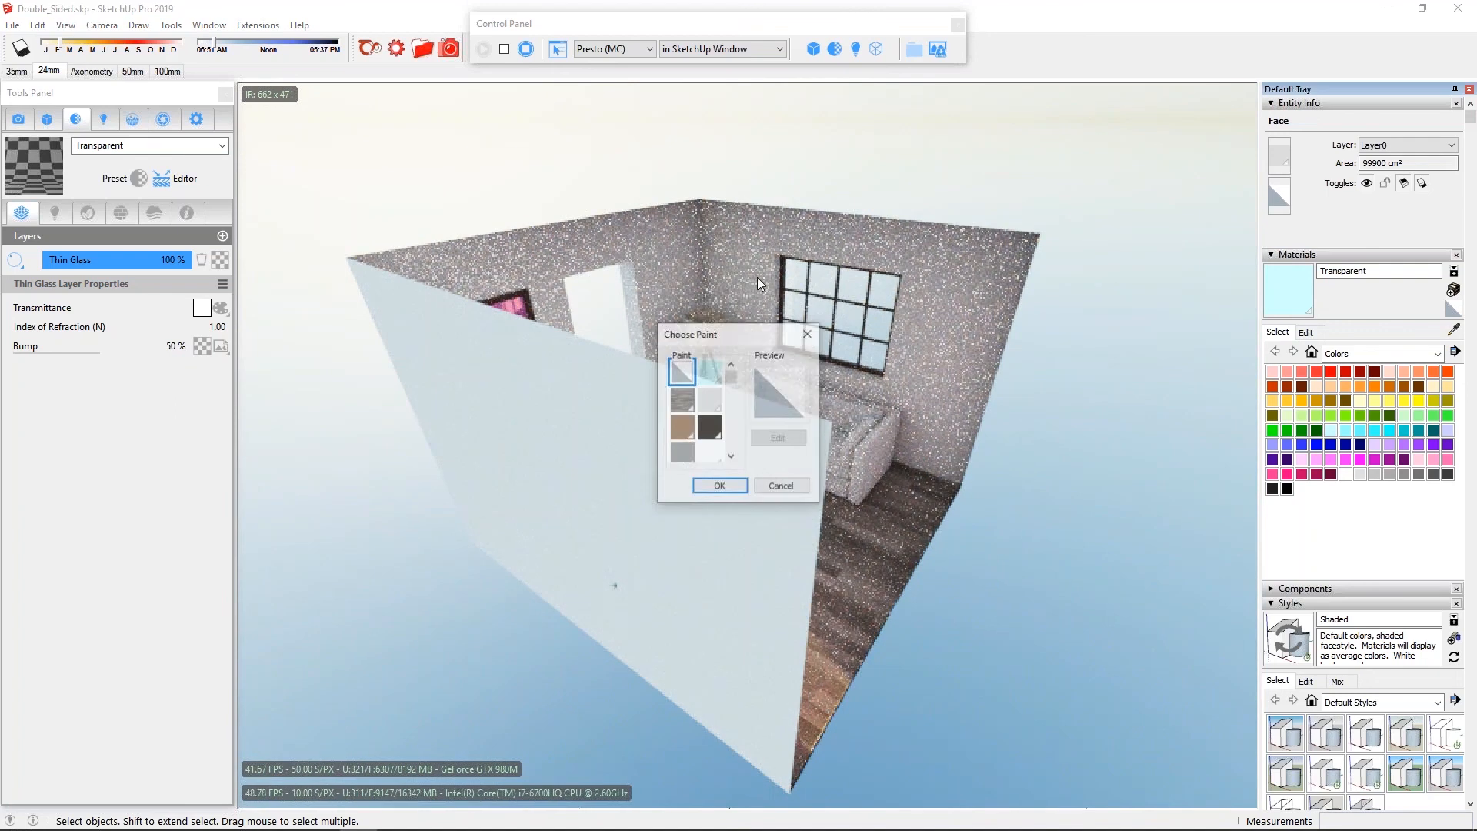
click(709, 371)
click(720, 487)
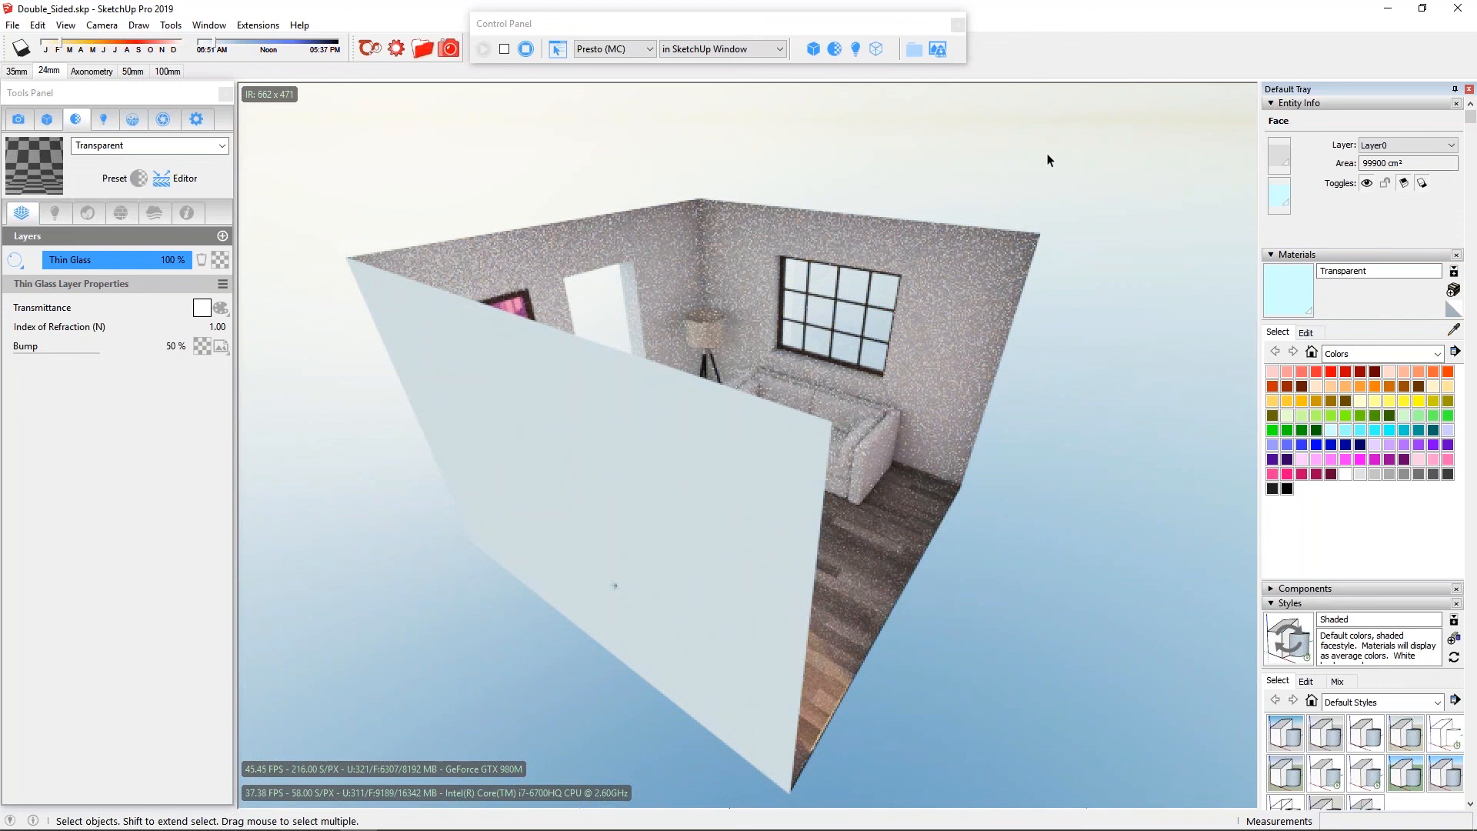
click(441, 155)
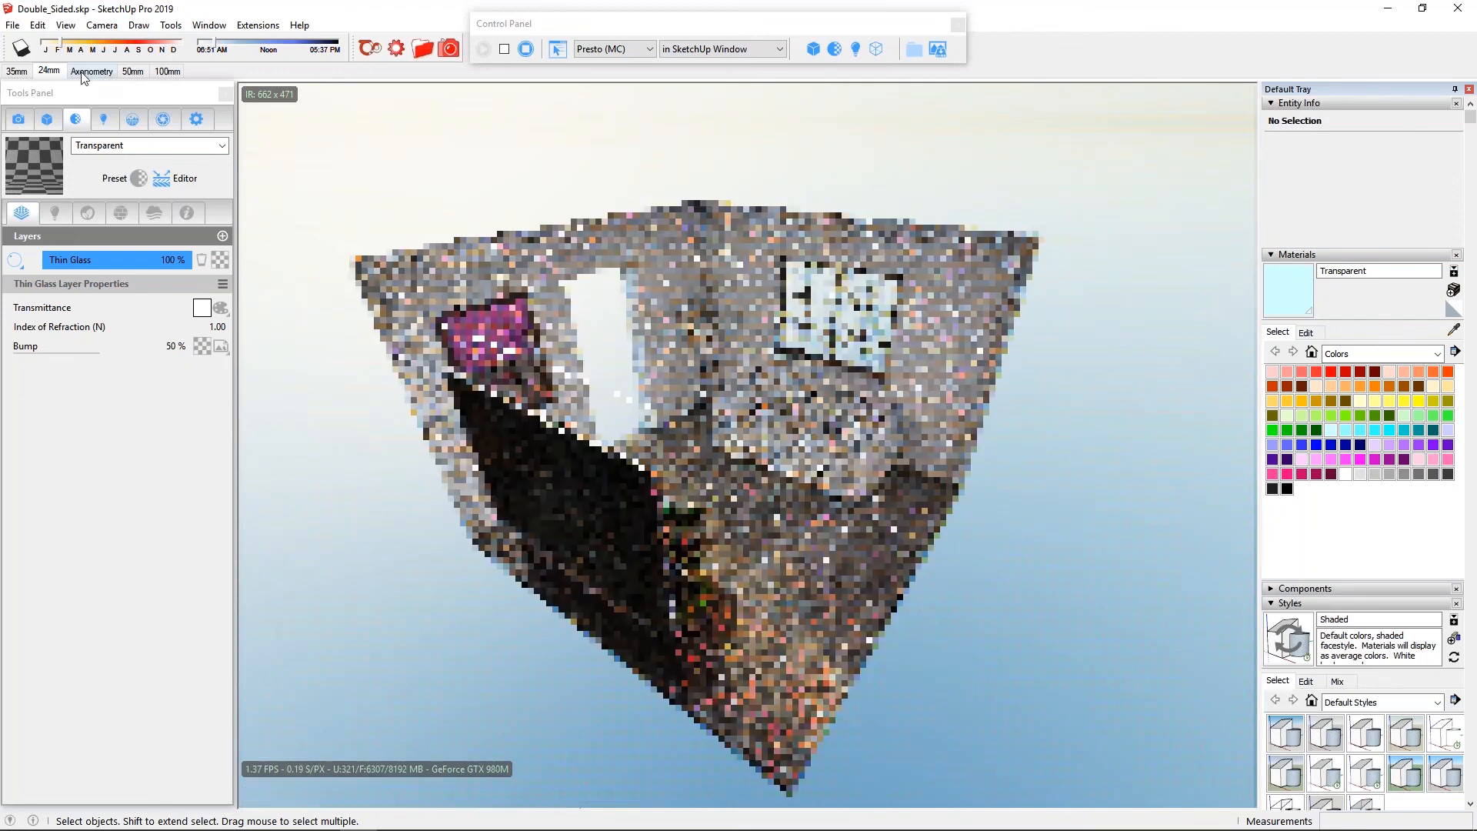
Review the render through the see-through walls in the Axonometry, 50mm and 100mm scenes.
click(90, 71)
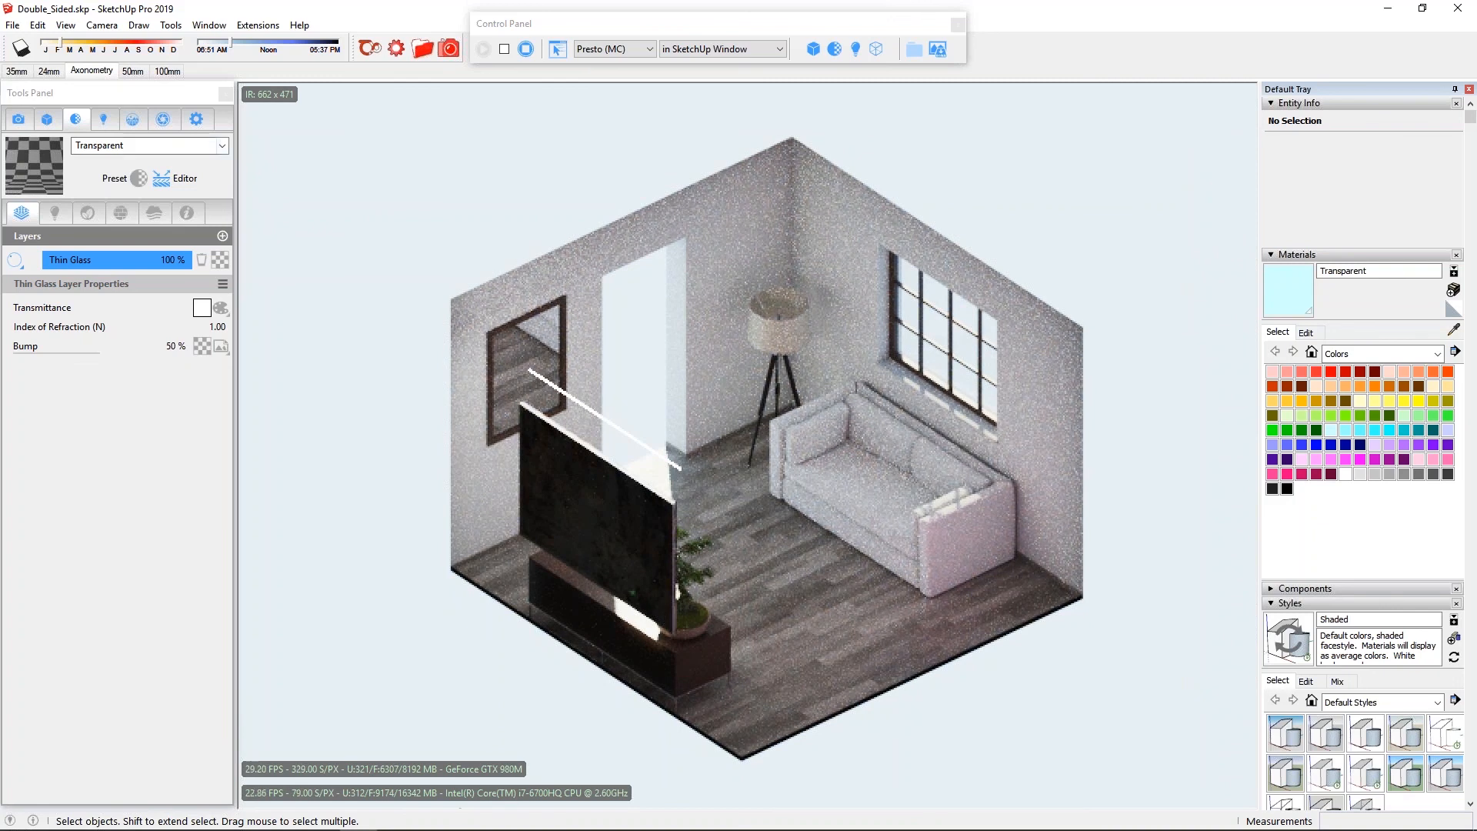
click(132, 70)
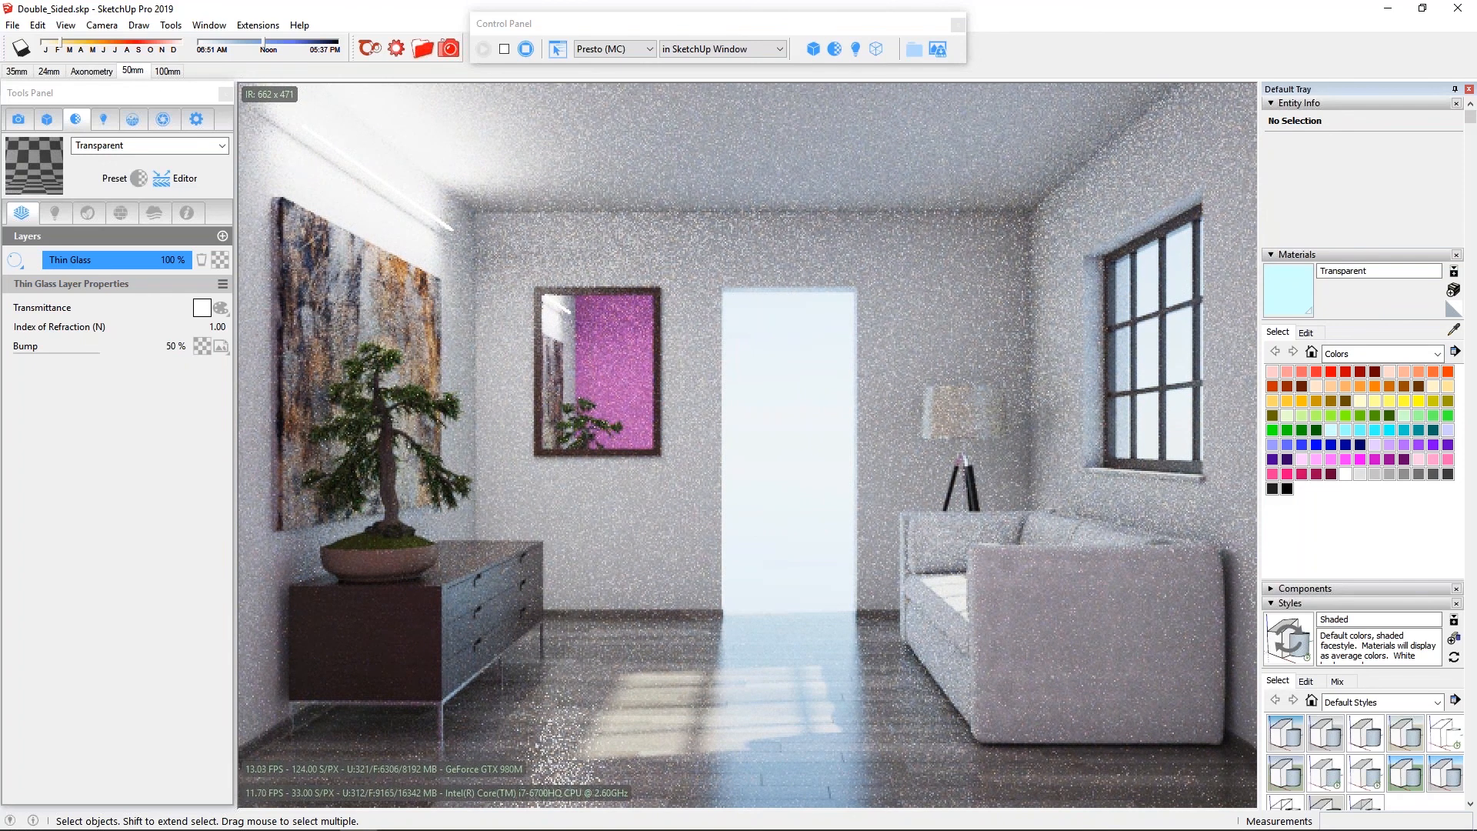
click(166, 72)
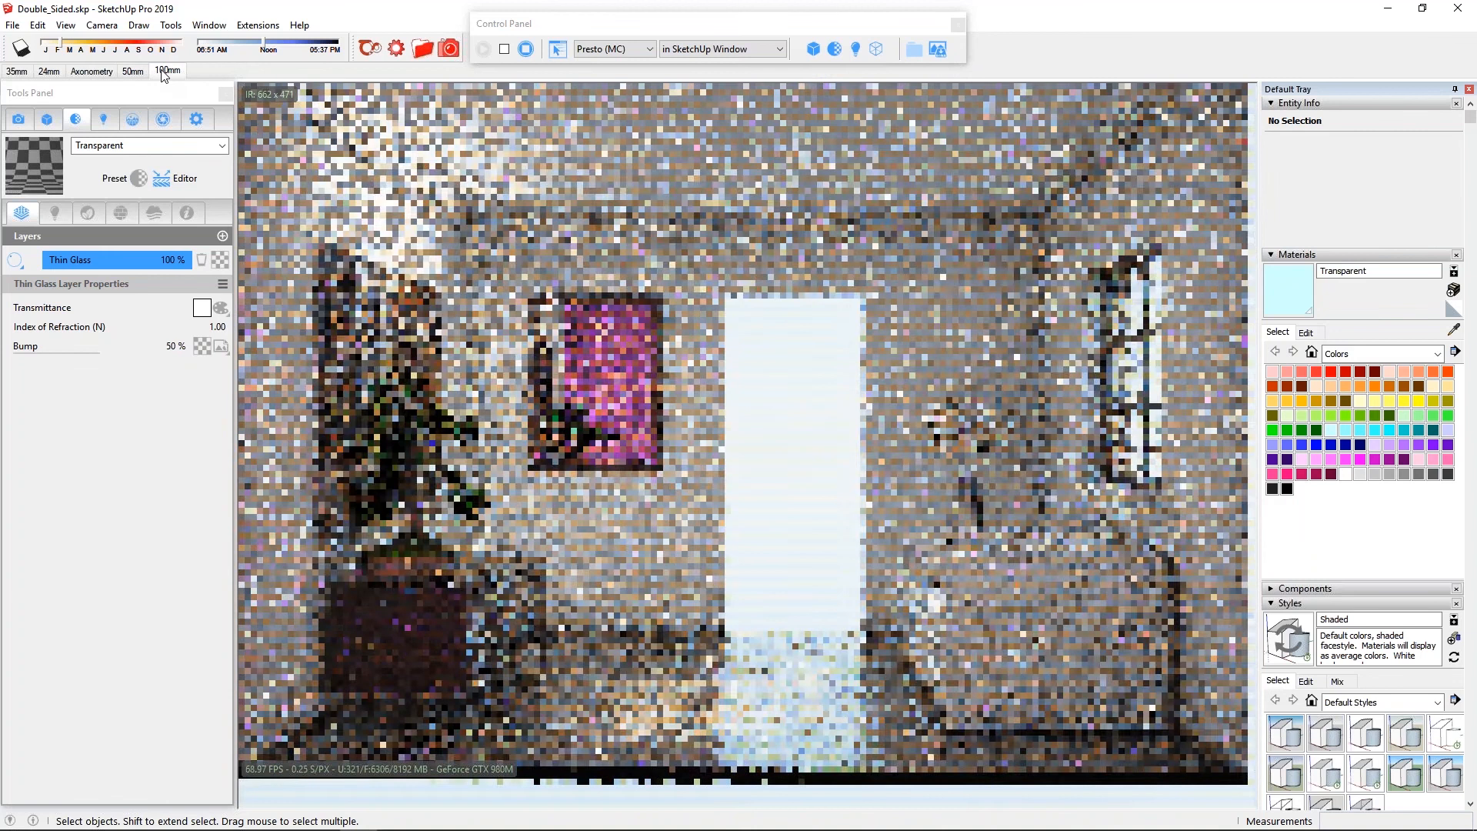